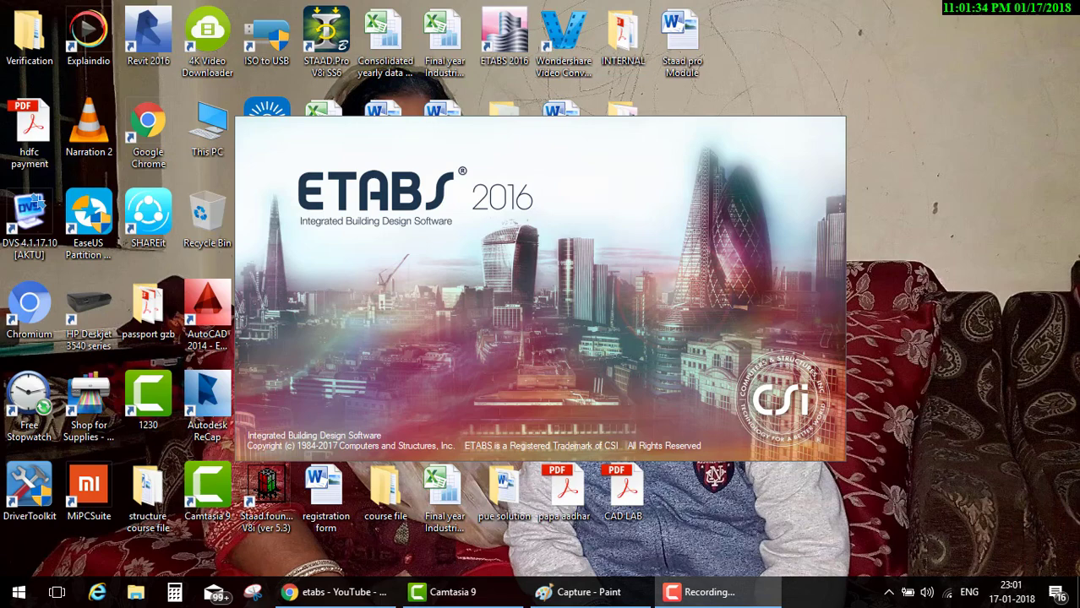
Step: Bring the Paint floor-plan sketch with member sizes and M25 grade in front of loading ETABS
{"action": "left_click", "coordinate": [589, 591]}
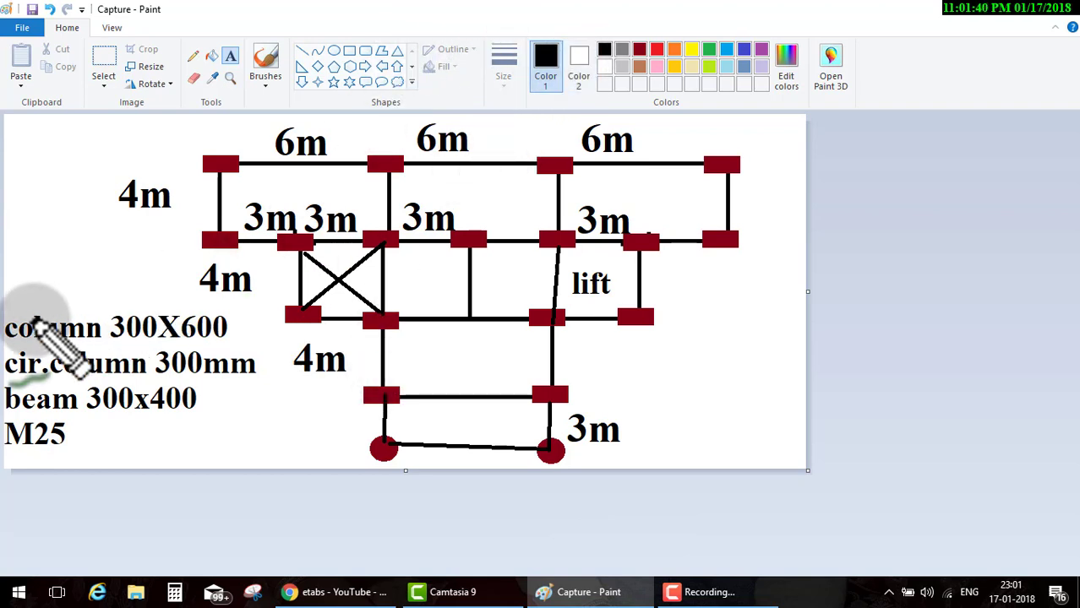
Step: In green, outline the member notes, tick the 6m spans, circle the round column and mark the braced bay
{"action": "mouse_move", "coordinate": [4, 311]}
{"action": "left_mouse_down"}
{"action": "mouse_move", "coordinate": [249, 337]}
{"action": "mouse_move", "coordinate": [277, 385]}
{"action": "mouse_move", "coordinate": [269, 450]}
{"action": "mouse_move", "coordinate": [7, 461]}
{"action": "mouse_move", "coordinate": [4, 296]}
{"action": "left_mouse_up"}
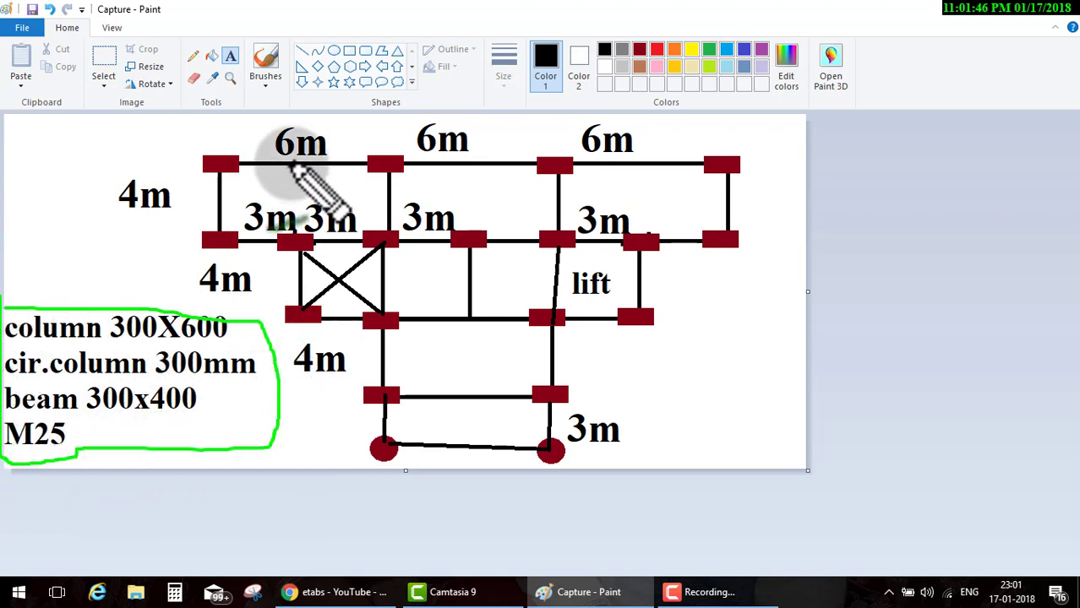
{"action": "left_click_drag", "start_coordinate": [326, 145], "coordinate": [366, 129]}
{"action": "left_click_drag", "start_coordinate": [454, 140], "coordinate": [492, 123]}
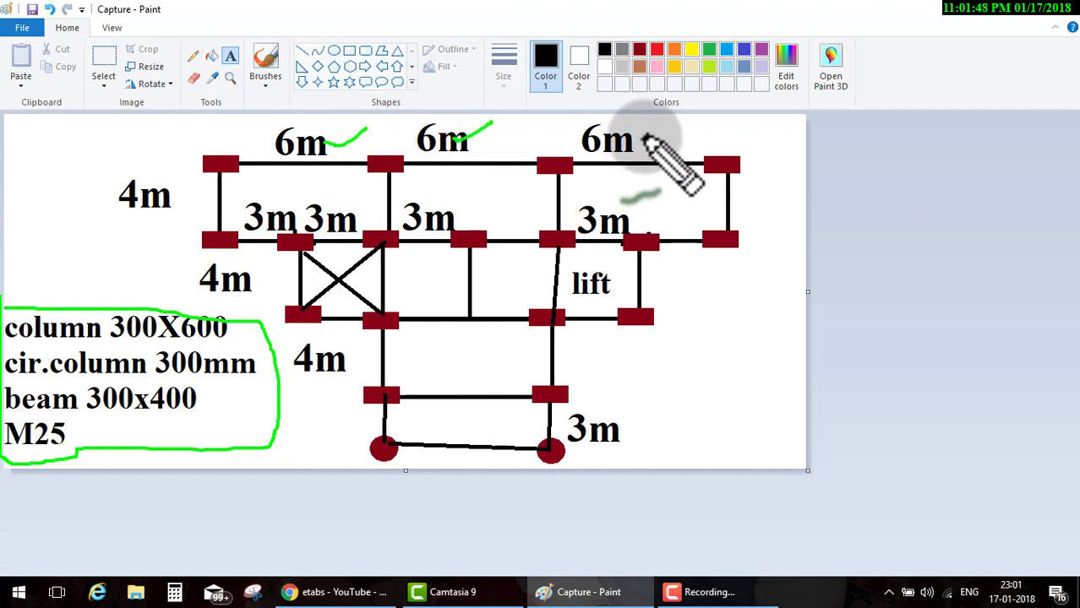
{"action": "left_click_drag", "start_coordinate": [644, 137], "coordinate": [720, 132]}
{"action": "left_click_drag", "start_coordinate": [211, 169], "coordinate": [283, 161]}
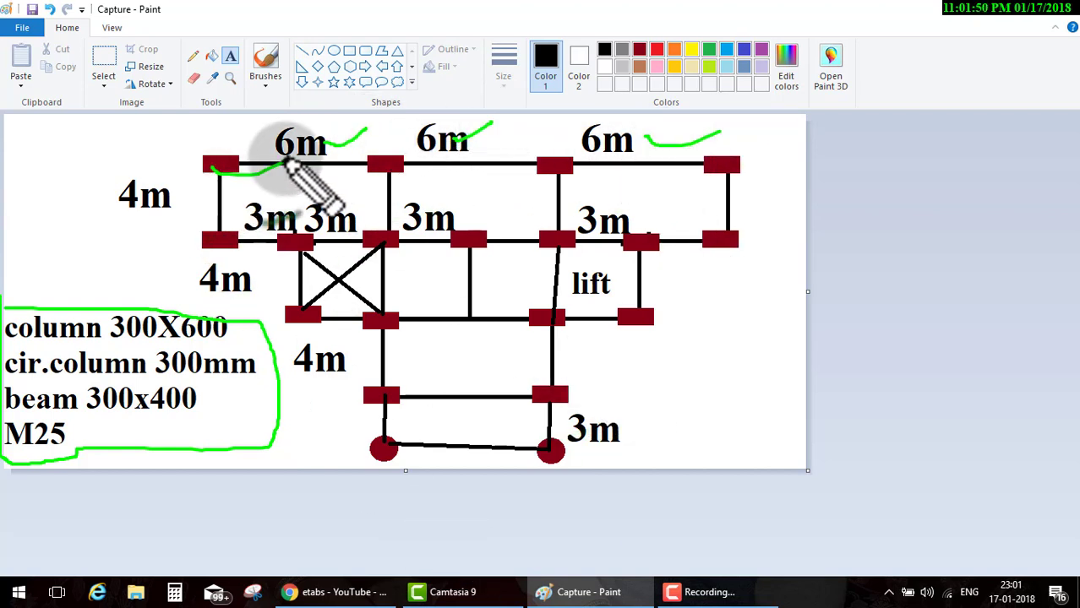
{"action": "left_click_drag", "start_coordinate": [397, 427], "coordinate": [414, 439]}
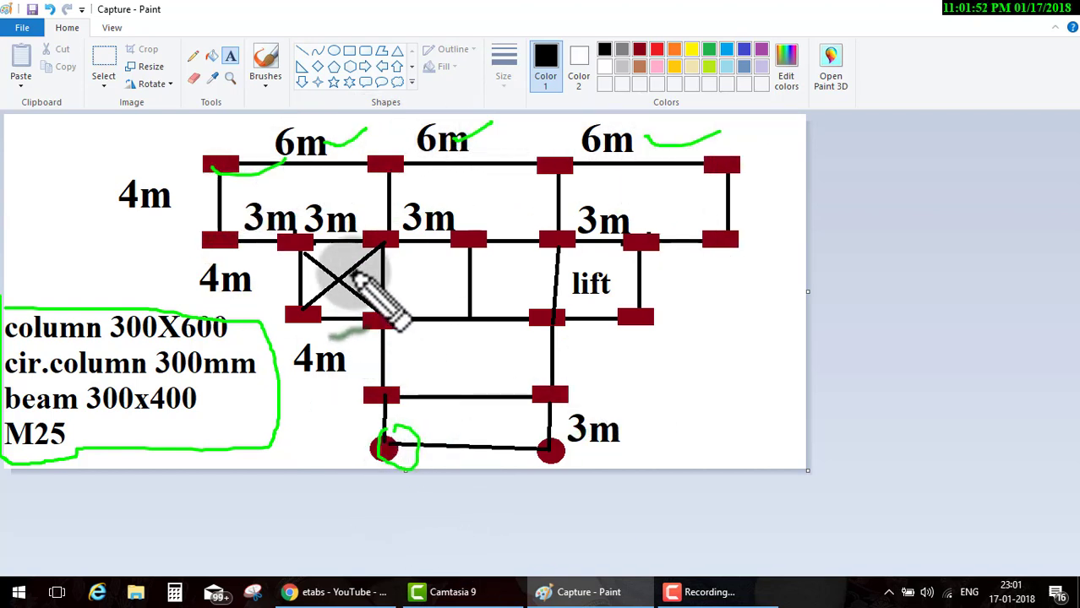
{"action": "mouse_move", "coordinate": [340, 290]}
{"action": "left_mouse_down"}
{"action": "mouse_move", "coordinate": [382, 285]}
{"action": "mouse_move", "coordinate": [396, 298]}
{"action": "left_mouse_up"}
Step: Label the X-braced bay Shaft, circle the lift, and write Plan beside the drawing
{"action": "mouse_move", "coordinate": [399, 245]}
{"action": "left_mouse_down"}
{"action": "mouse_move", "coordinate": [421, 288]}
{"action": "mouse_move", "coordinate": [417, 323]}
{"action": "left_mouse_up"}
{"action": "left_click_drag", "start_coordinate": [433, 243], "coordinate": [445, 269]}
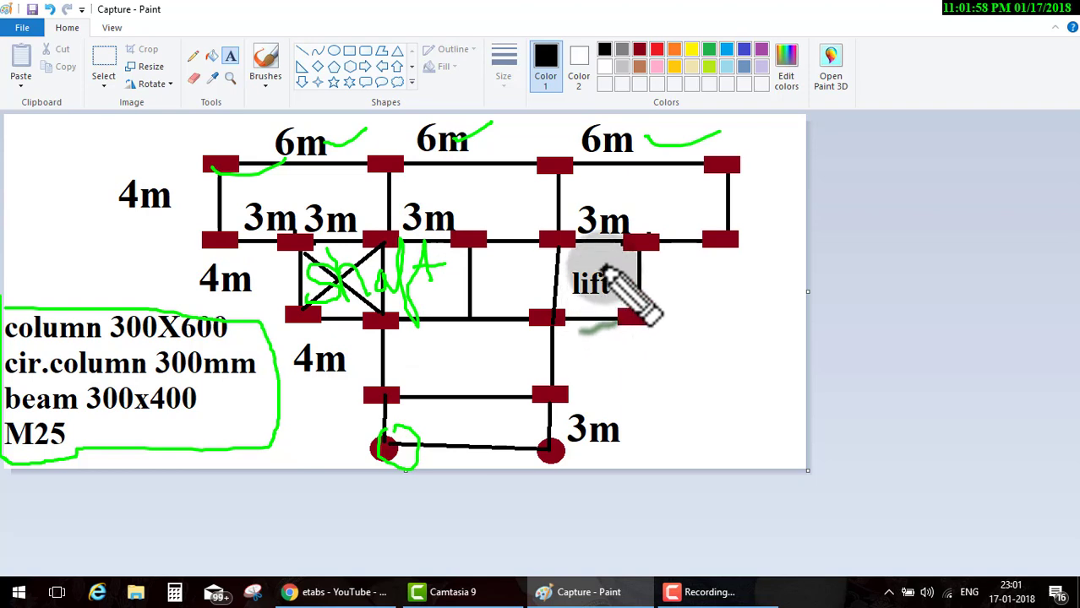
{"action": "left_click_drag", "start_coordinate": [573, 253], "coordinate": [561, 253]}
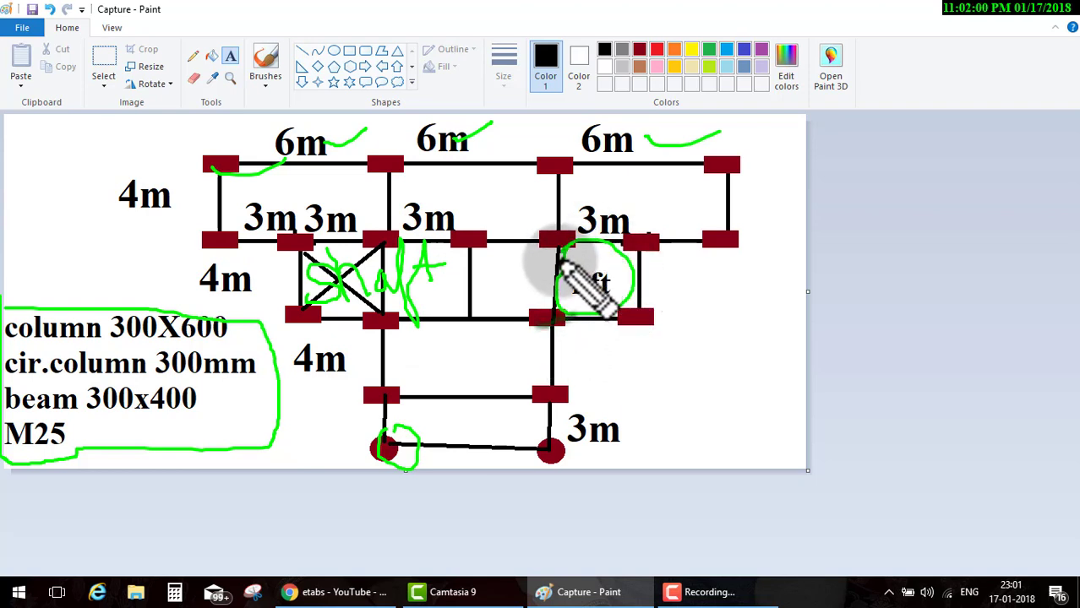
{"action": "left_click_drag", "start_coordinate": [666, 342], "coordinate": [664, 364]}
{"action": "mouse_move", "coordinate": [686, 319]}
{"action": "left_mouse_down"}
{"action": "mouse_move", "coordinate": [718, 391]}
{"action": "mouse_move", "coordinate": [813, 406]}
{"action": "left_mouse_up"}
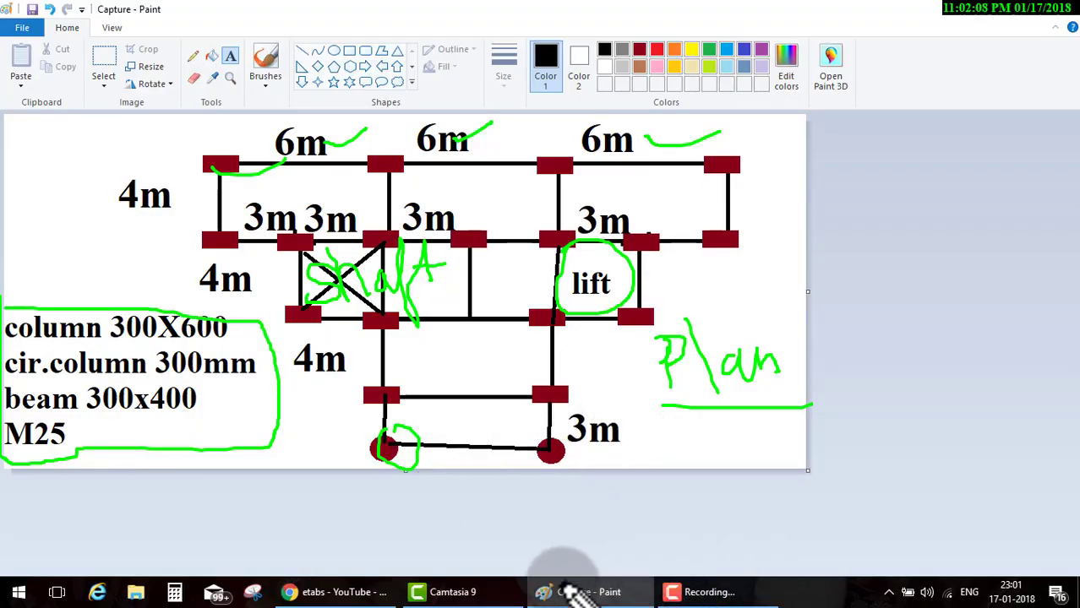
{"action": "left_click", "coordinate": [554, 594]}
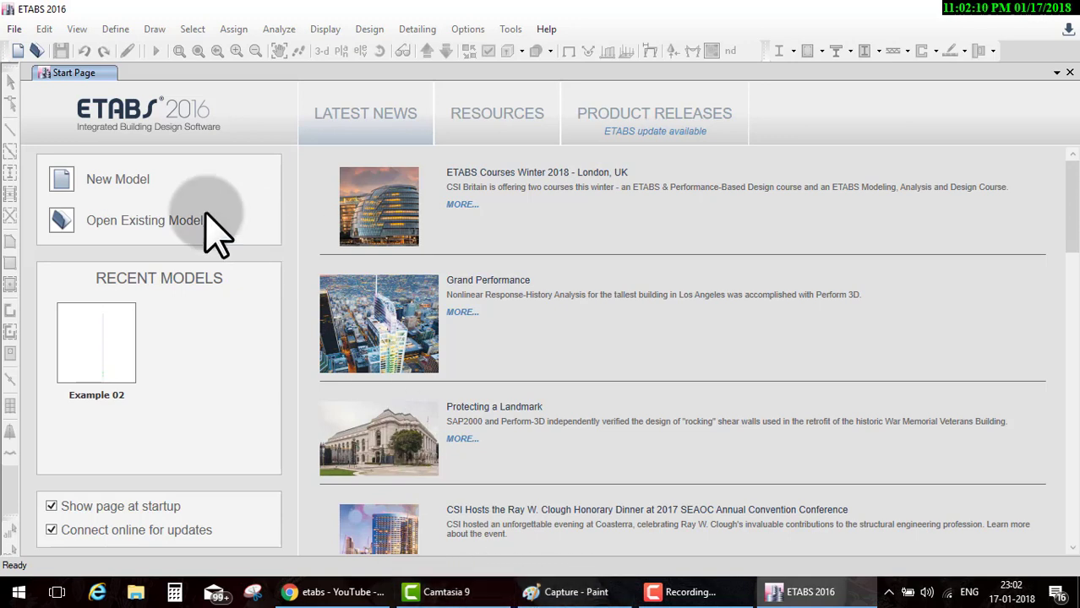
Step: Start a new model on built-in settings with Metric SI units and the Indian steel section database
{"action": "left_click", "coordinate": [294, 322]}
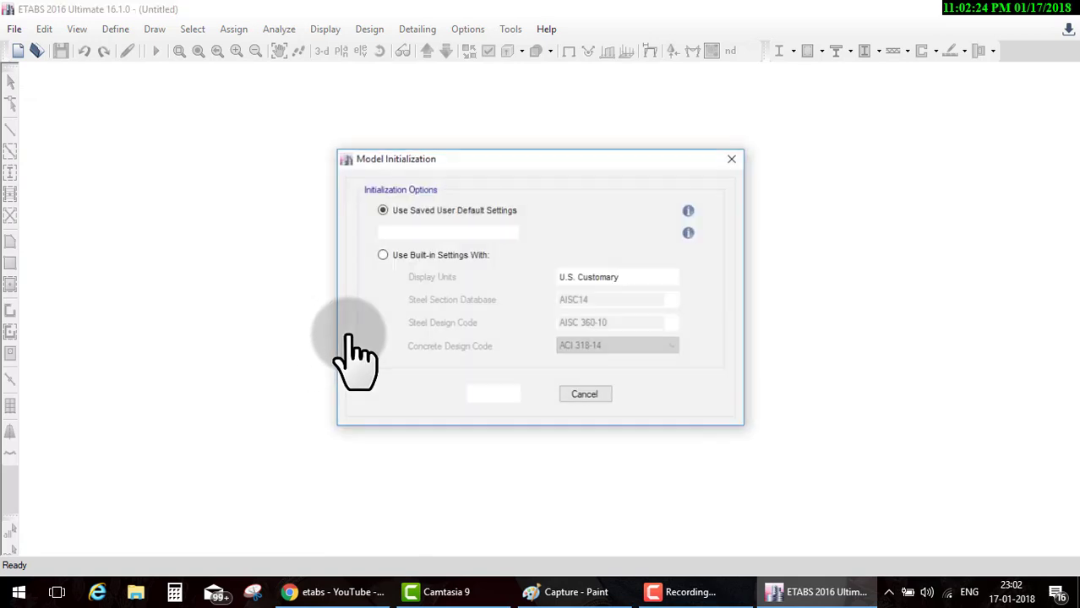
{"action": "left_click", "coordinate": [457, 257]}
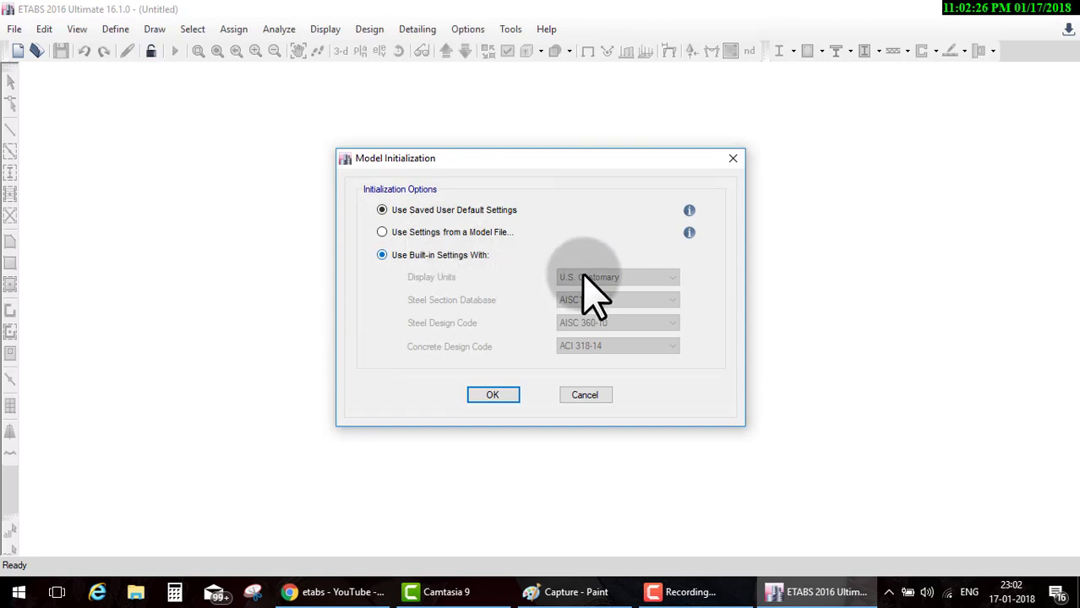
{"action": "left_click", "coordinate": [596, 277]}
{"action": "left_click", "coordinate": [600, 319]}
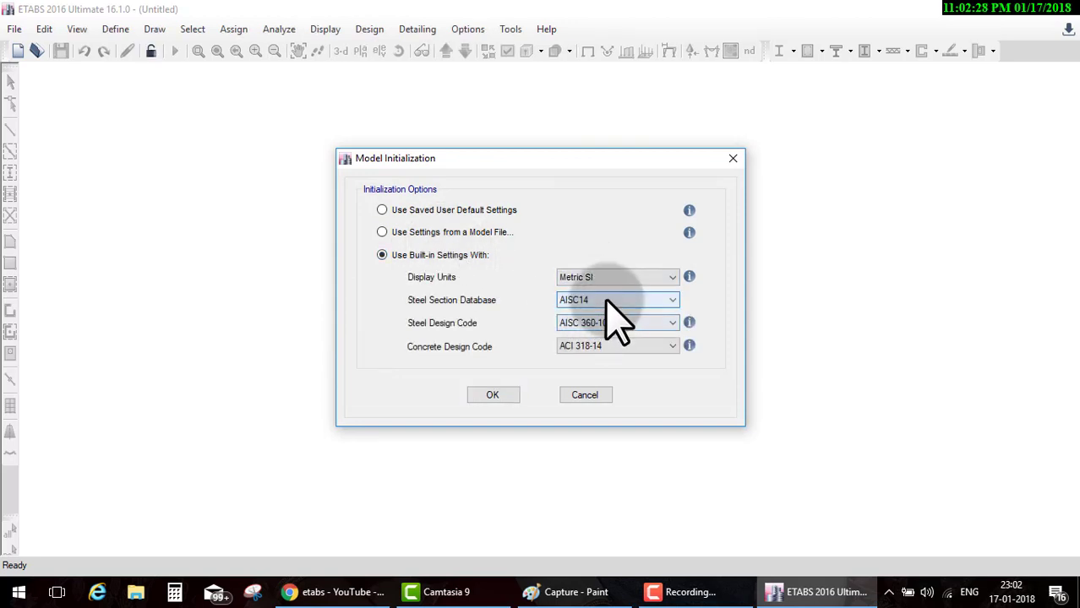
{"action": "left_click", "coordinate": [605, 301]}
{"action": "left_click", "coordinate": [592, 525]}
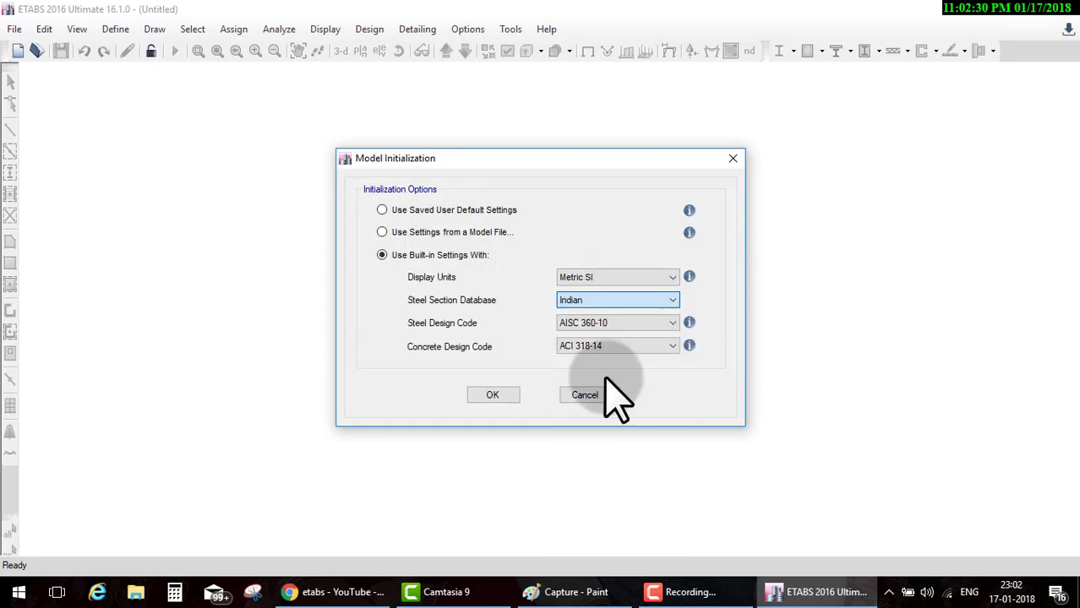
Step: Choose IS 800:2007 for steel design and IS 456:2000 for concrete, and confirm the initialization
{"action": "left_click", "coordinate": [614, 323]}
{"action": "left_click", "coordinate": [589, 423]}
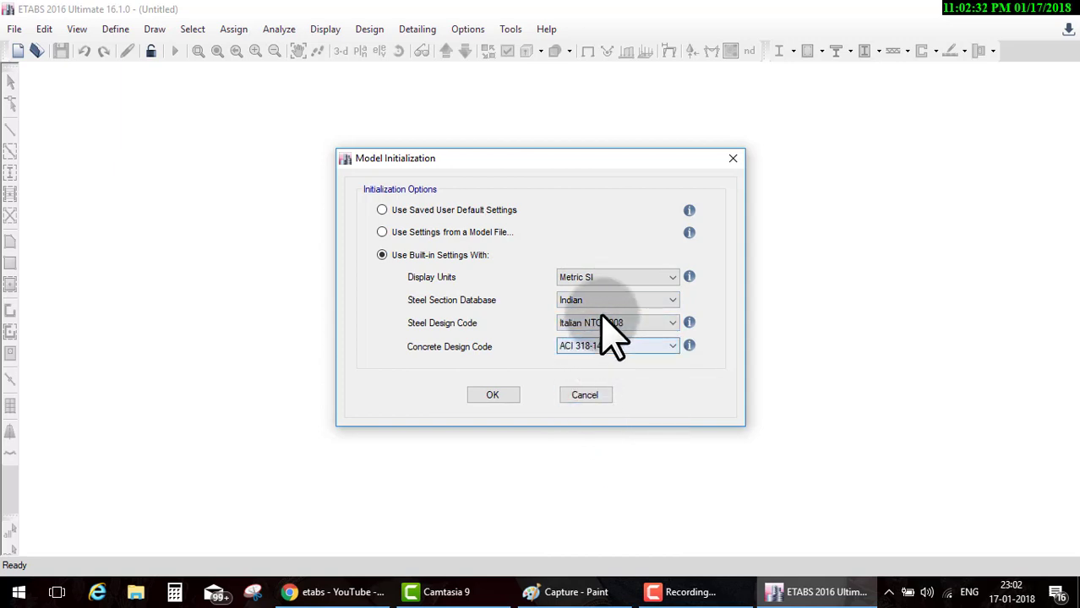
{"action": "left_click", "coordinate": [601, 321]}
{"action": "left_click", "coordinate": [599, 431]}
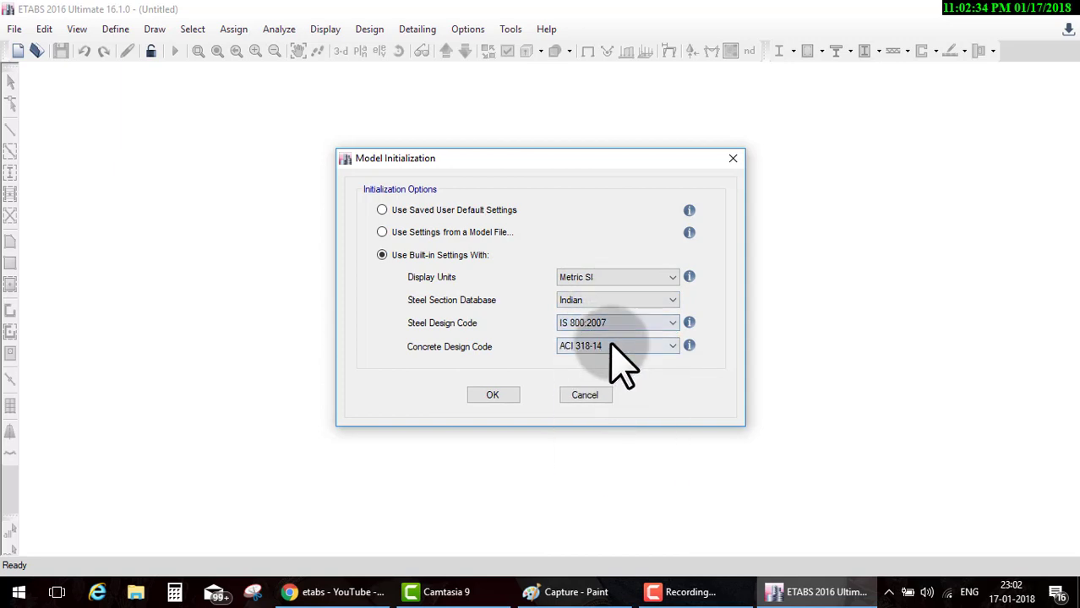
{"action": "left_click", "coordinate": [616, 346]}
{"action": "left_click", "coordinate": [587, 453]}
{"action": "left_click", "coordinate": [497, 396]}
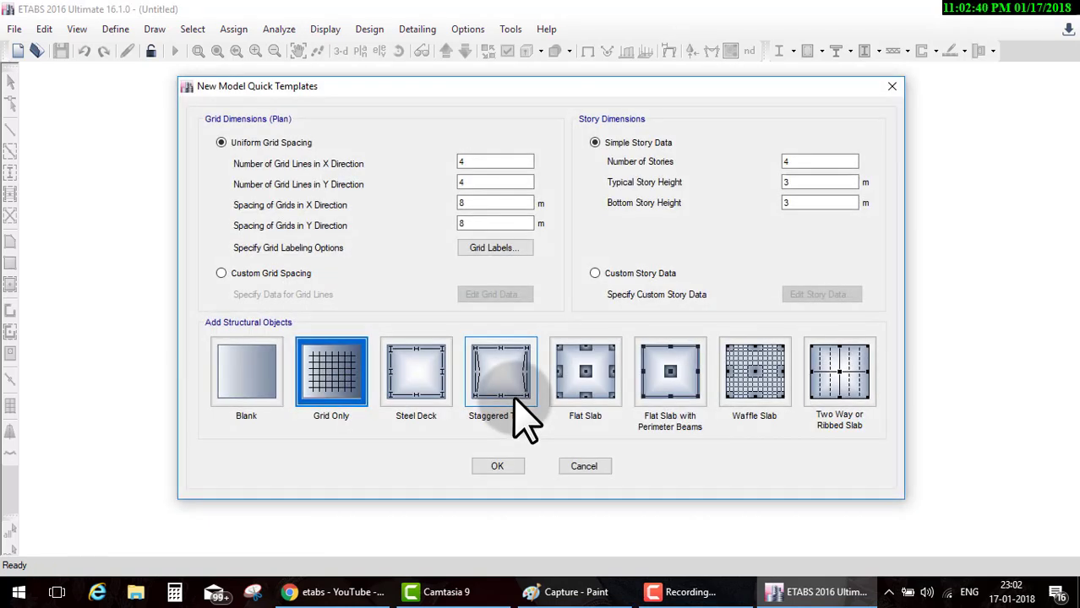
{"action": "left_click", "coordinate": [612, 591]}
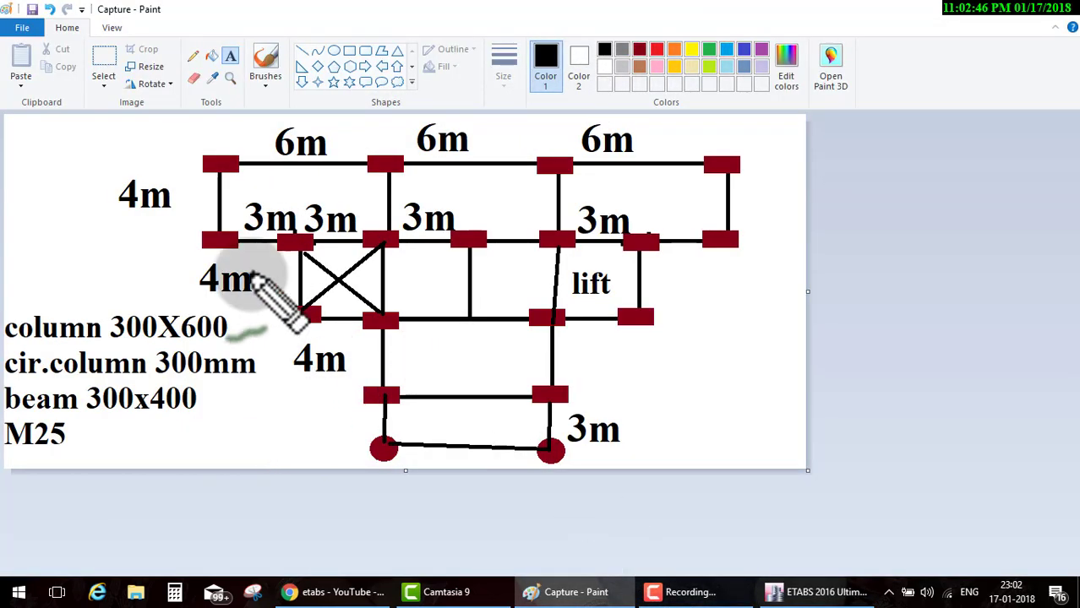
Step: Draw green lines down all seven column grid lines and one along the 3m beam row
{"action": "mouse_move", "coordinate": [213, 133]}
{"action": "left_mouse_down"}
{"action": "mouse_move", "coordinate": [218, 278]}
{"action": "mouse_move", "coordinate": [199, 441]}
{"action": "left_mouse_up"}
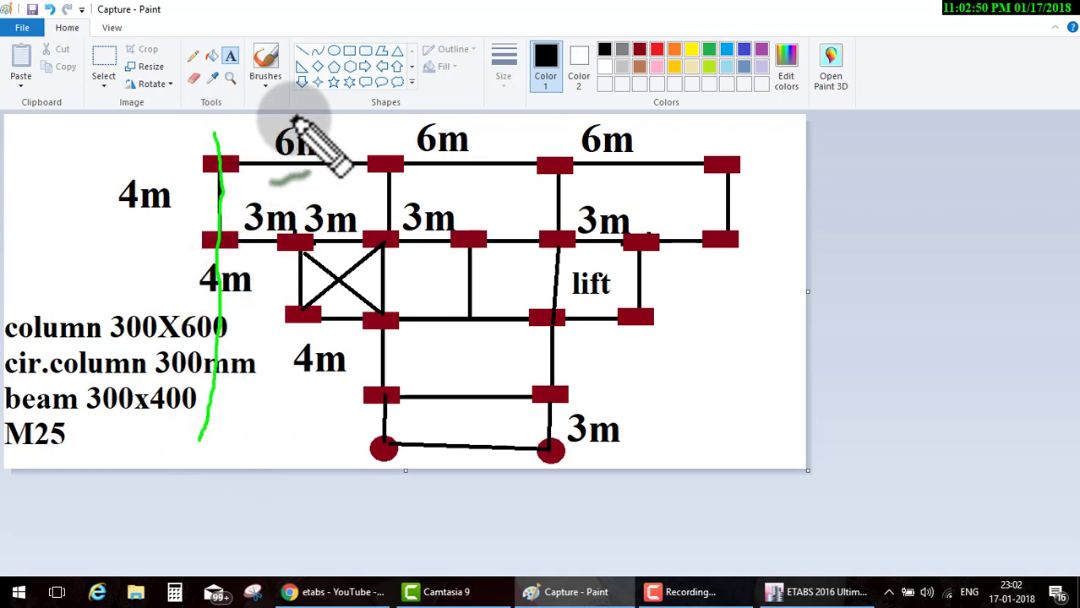
{"action": "mouse_move", "coordinate": [295, 121]}
{"action": "left_mouse_down"}
{"action": "mouse_move", "coordinate": [289, 327]}
{"action": "mouse_move", "coordinate": [313, 455]}
{"action": "left_mouse_up"}
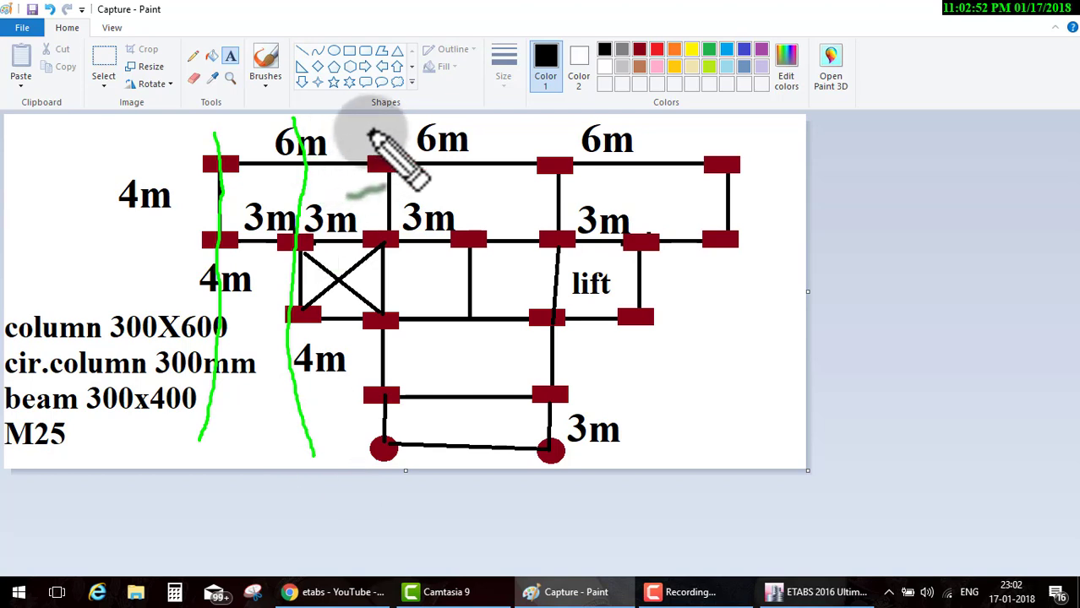
{"action": "mouse_move", "coordinate": [369, 131]}
{"action": "left_mouse_down"}
{"action": "mouse_move", "coordinate": [385, 216]}
{"action": "mouse_move", "coordinate": [375, 465]}
{"action": "left_mouse_up"}
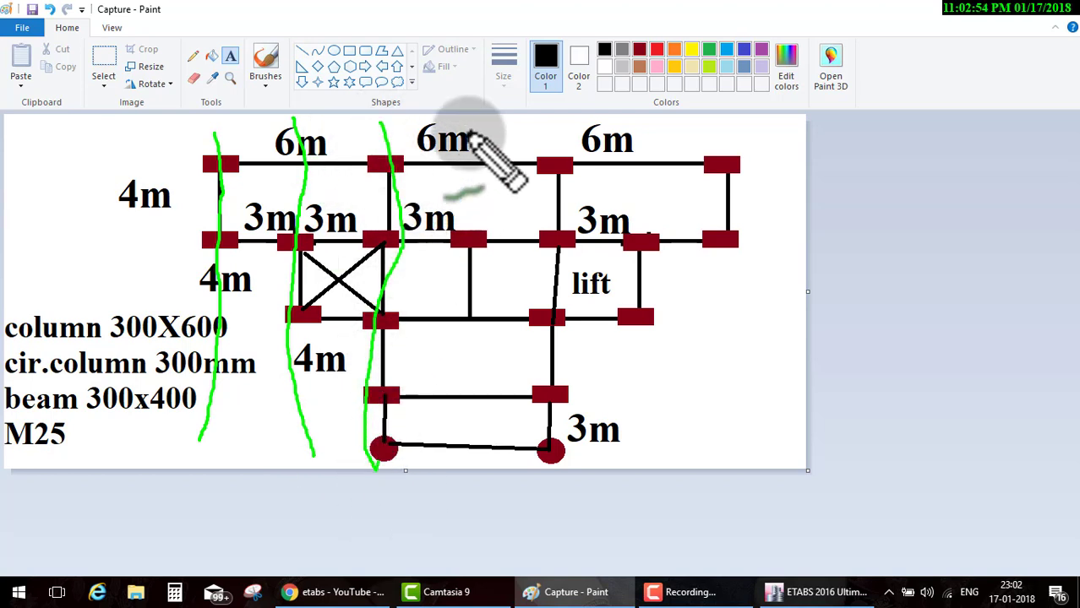
{"action": "mouse_move", "coordinate": [468, 129]}
{"action": "left_mouse_down"}
{"action": "mouse_move", "coordinate": [489, 269]}
{"action": "mouse_move", "coordinate": [469, 465]}
{"action": "left_mouse_up"}
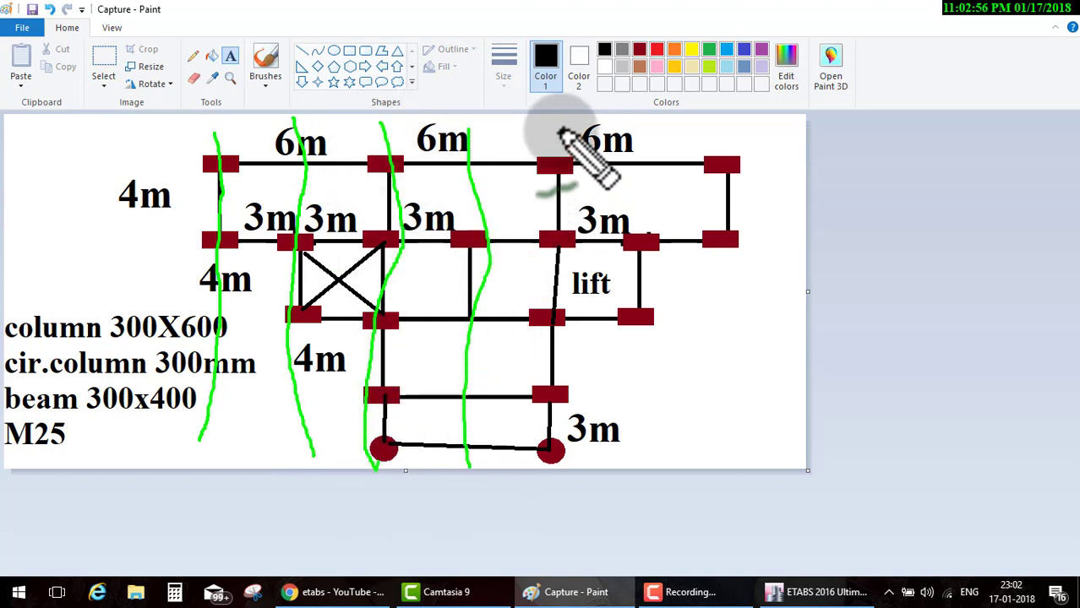
{"action": "left_click_drag", "start_coordinate": [558, 132], "coordinate": [536, 457]}
{"action": "mouse_move", "coordinate": [635, 122]}
{"action": "left_mouse_down"}
{"action": "mouse_move", "coordinate": [661, 279]}
{"action": "mouse_move", "coordinate": [626, 524]}
{"action": "left_mouse_up"}
{"action": "mouse_move", "coordinate": [718, 129]}
{"action": "left_mouse_down"}
{"action": "mouse_move", "coordinate": [728, 211]}
{"action": "mouse_move", "coordinate": [710, 448]}
{"action": "left_mouse_up"}
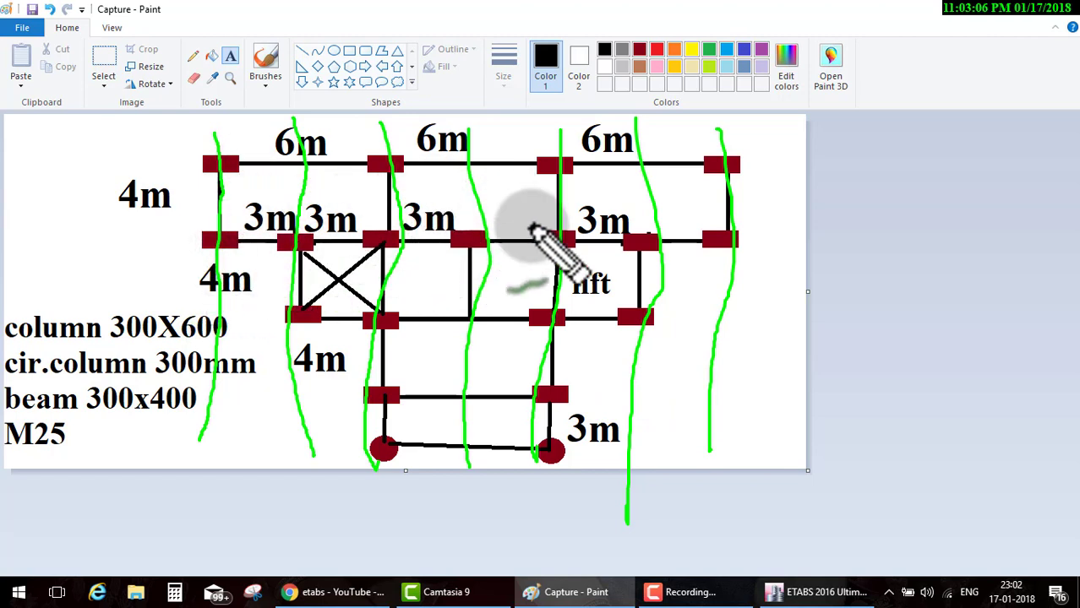
{"action": "mouse_move", "coordinate": [320, 233]}
{"action": "left_mouse_down"}
{"action": "mouse_move", "coordinate": [596, 227]}
{"action": "mouse_move", "coordinate": [749, 200]}
{"action": "left_mouse_up"}
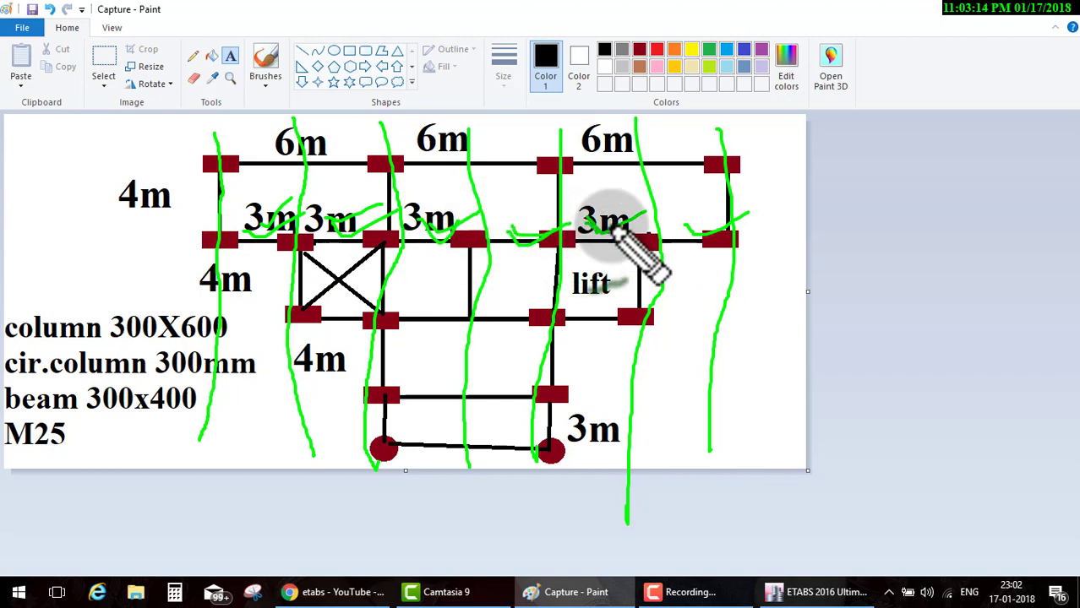
{"action": "left_click_drag", "start_coordinate": [653, 232], "coordinate": [686, 227]}
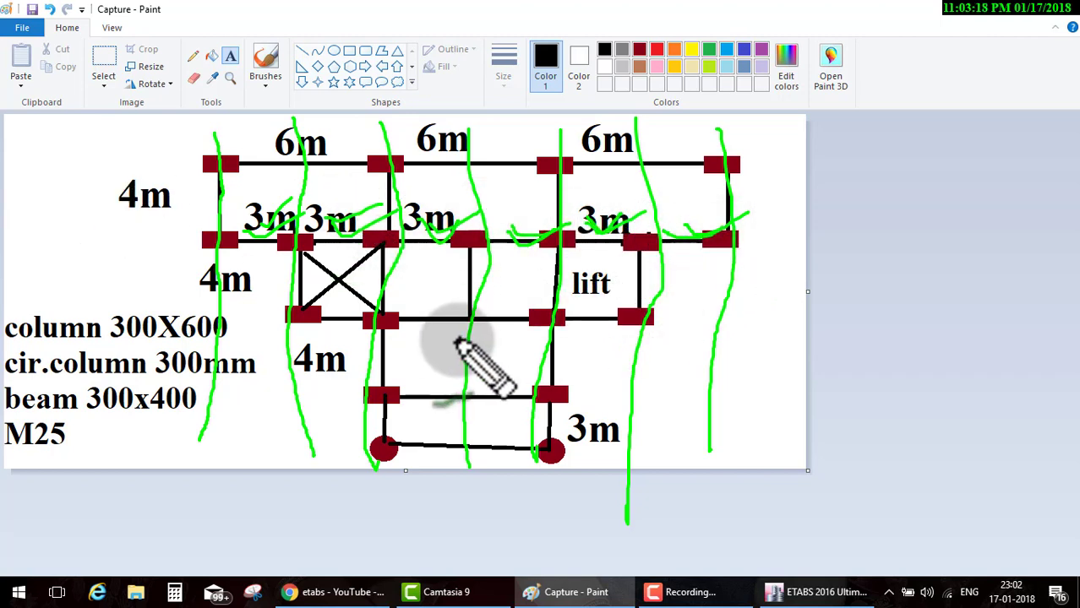
Step: Change the template's X-direction grid spacing to 3 m and check the X grid line count
{"action": "left_click", "coordinate": [818, 592]}
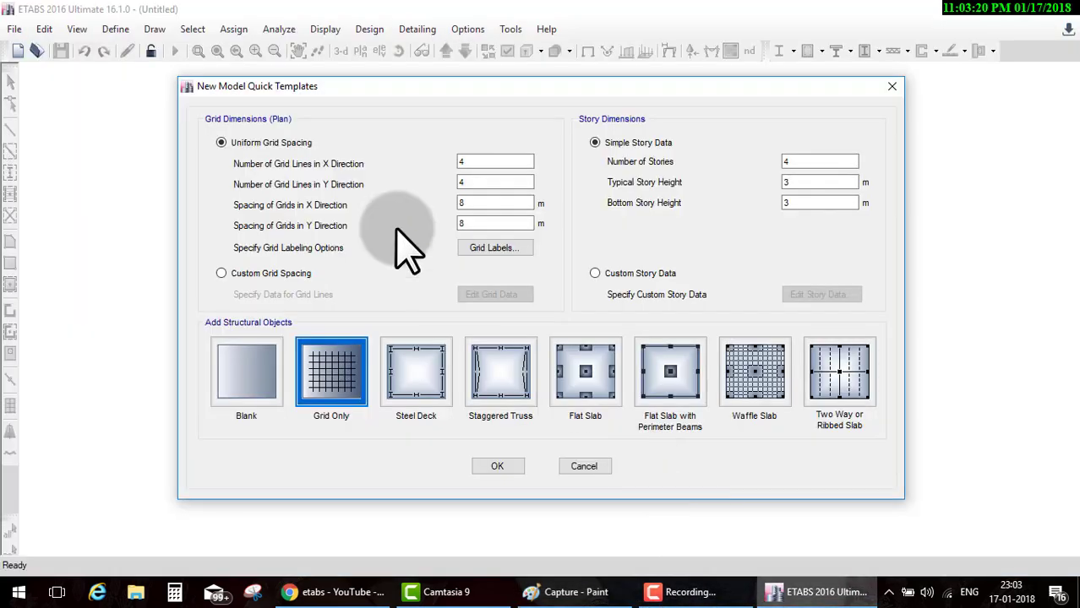
{"action": "double_click", "coordinate": [496, 203]}
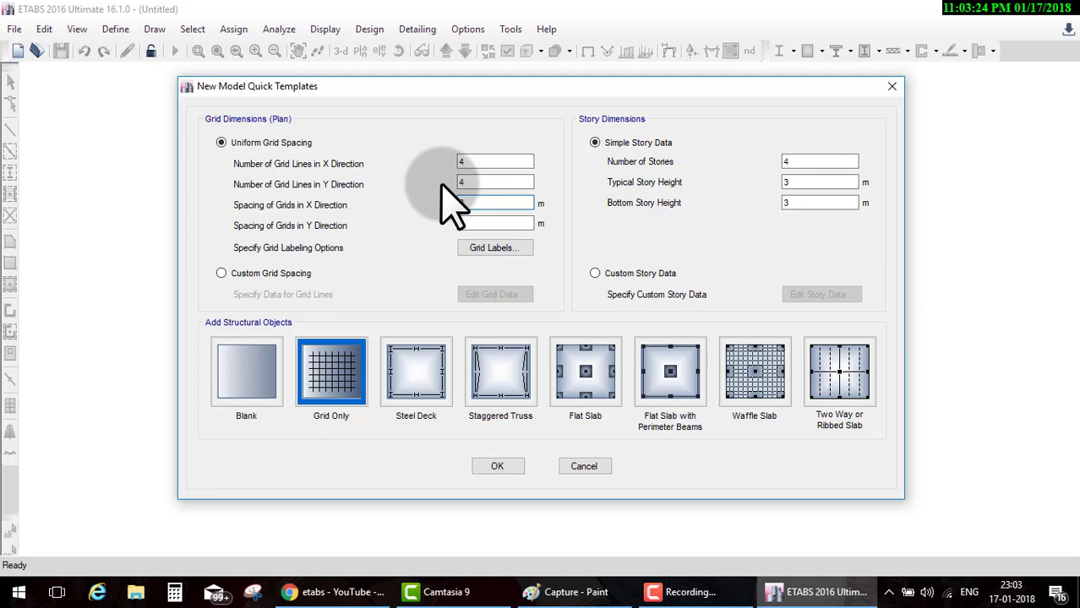
{"action": "type", "text": "3"}
{"action": "double_click", "coordinate": [494, 161]}
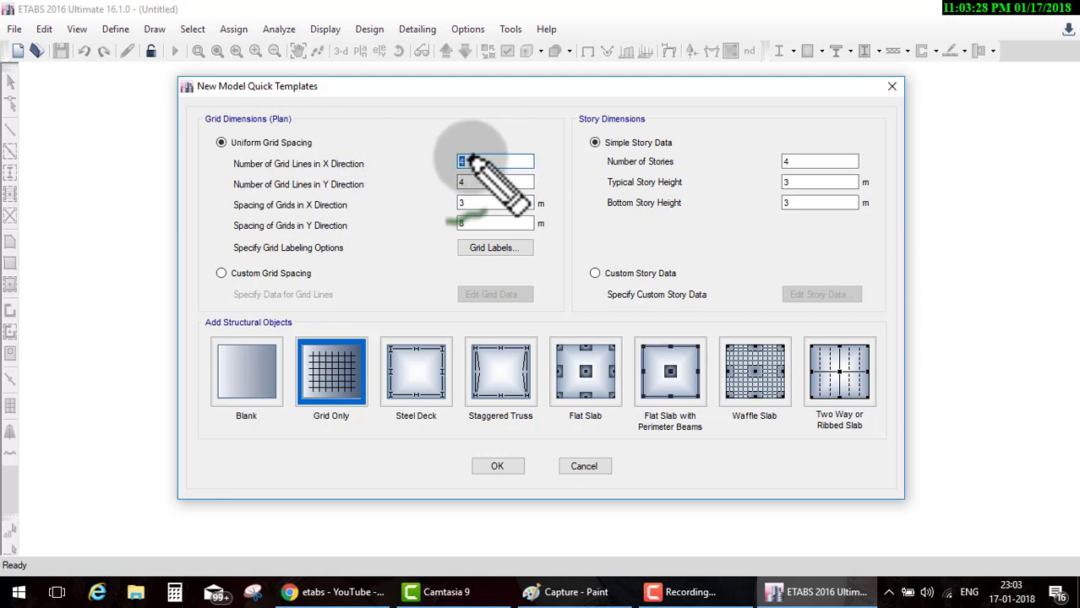
{"action": "left_click_drag", "start_coordinate": [471, 159], "coordinate": [535, 129]}
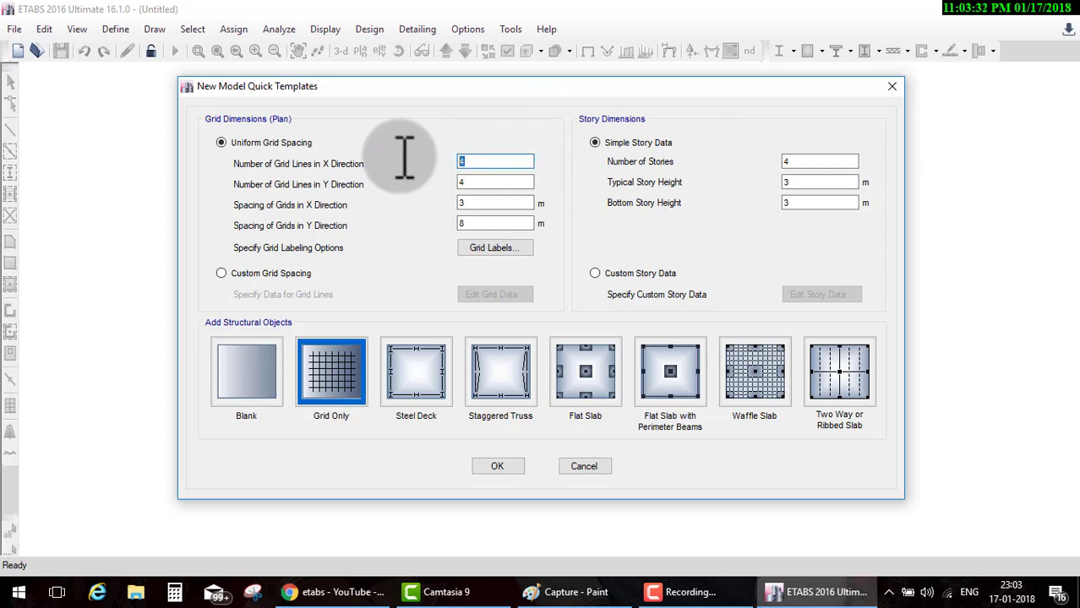
{"action": "type", "text": "7"}
{"action": "left_click", "coordinate": [575, 593]}
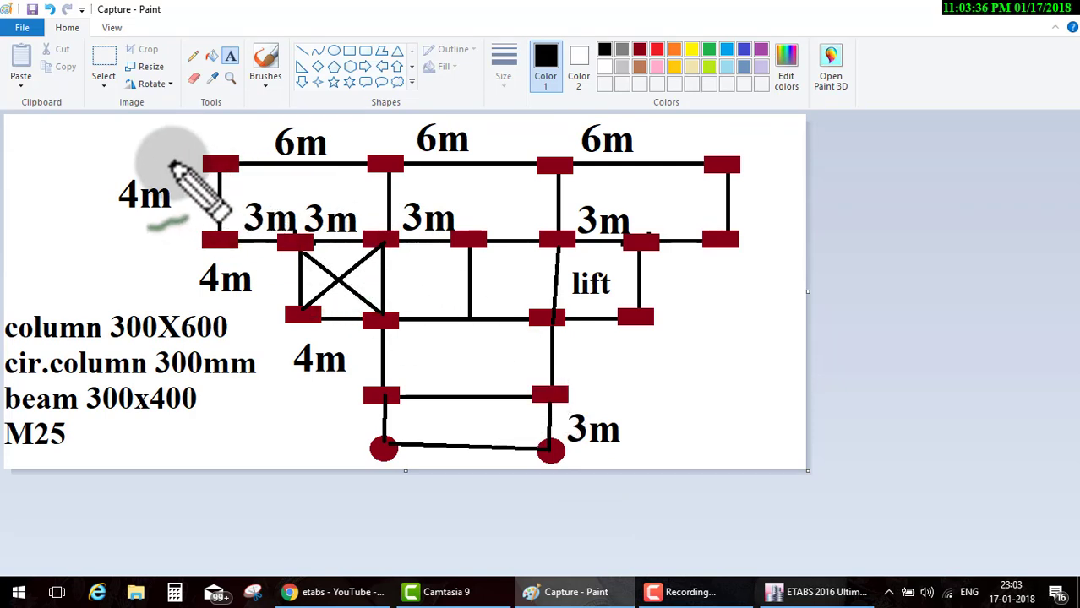
{"action": "left_click_drag", "start_coordinate": [171, 163], "coordinate": [750, 159]}
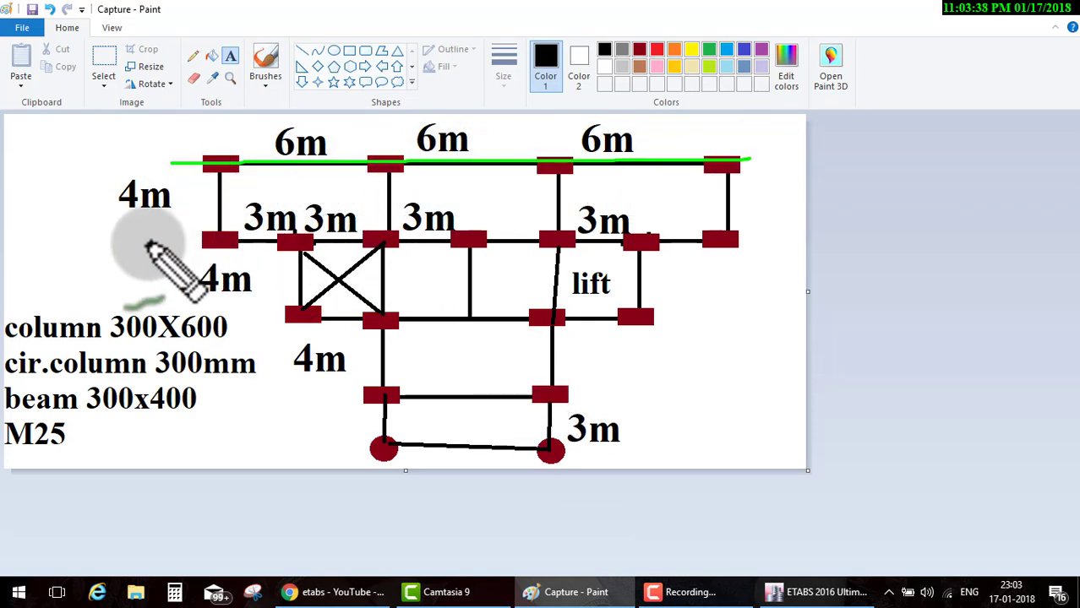
{"action": "left_click_drag", "start_coordinate": [146, 243], "coordinate": [733, 243]}
{"action": "mouse_move", "coordinate": [193, 307]}
{"action": "left_mouse_down"}
{"action": "mouse_move", "coordinate": [405, 301]}
{"action": "mouse_move", "coordinate": [653, 315]}
{"action": "left_mouse_up"}
{"action": "left_click_drag", "start_coordinate": [262, 392], "coordinate": [652, 394]}
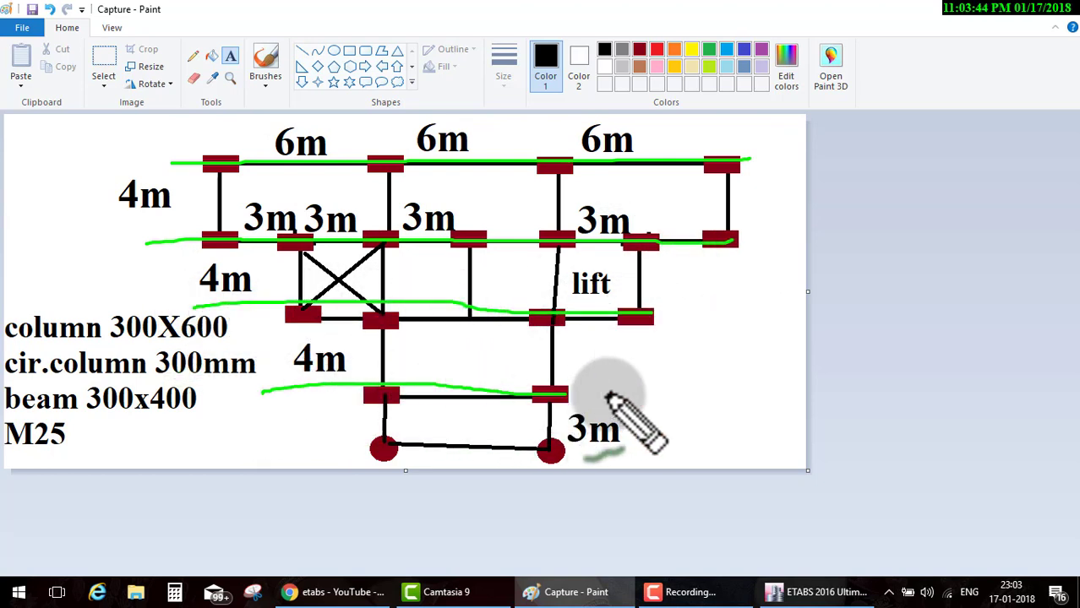
{"action": "mouse_move", "coordinate": [284, 449]}
{"action": "left_mouse_down"}
{"action": "mouse_move", "coordinate": [616, 445]}
{"action": "mouse_move", "coordinate": [657, 414]}
{"action": "mouse_move", "coordinate": [630, 423]}
{"action": "left_mouse_up"}
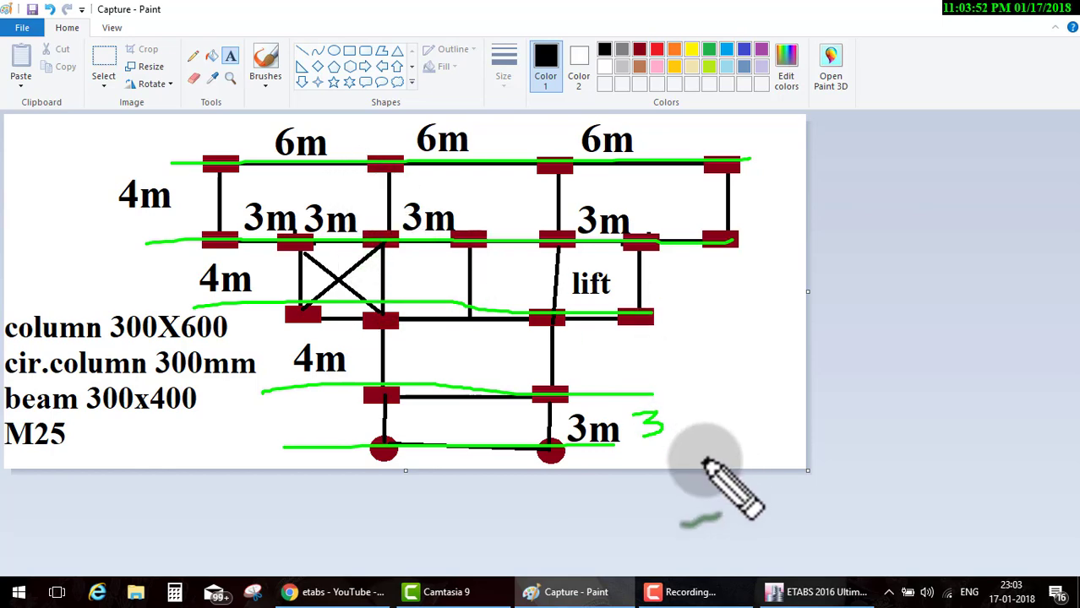
{"action": "key", "text": "Escape"}
Step: Switch the template to custom grid spacing and enter Y spacings of 3, 4 and 4 m
{"action": "left_click", "coordinate": [773, 594]}
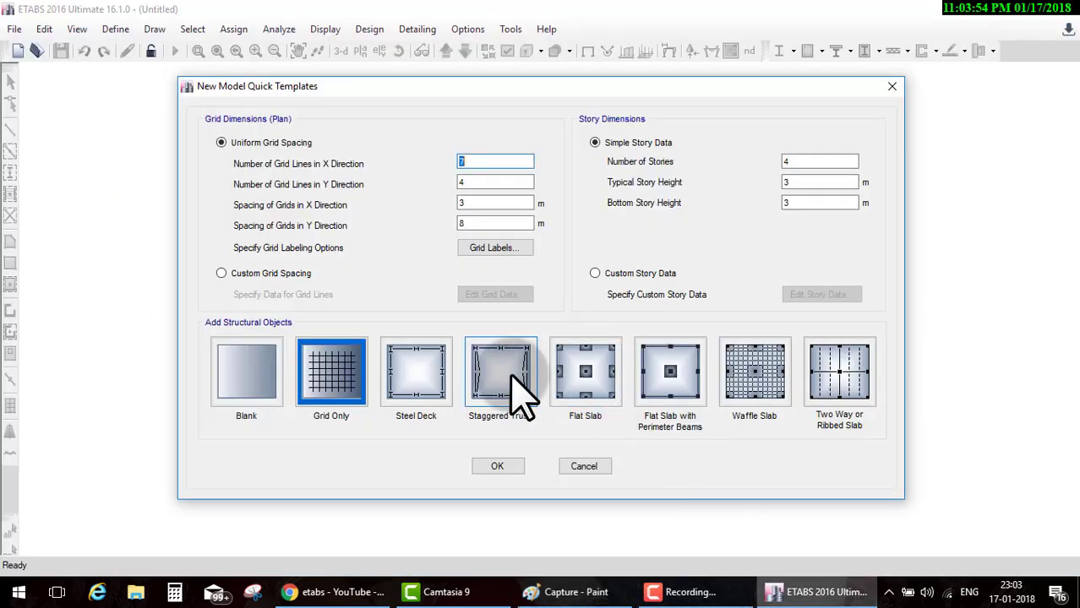
{"action": "left_click", "coordinate": [279, 274]}
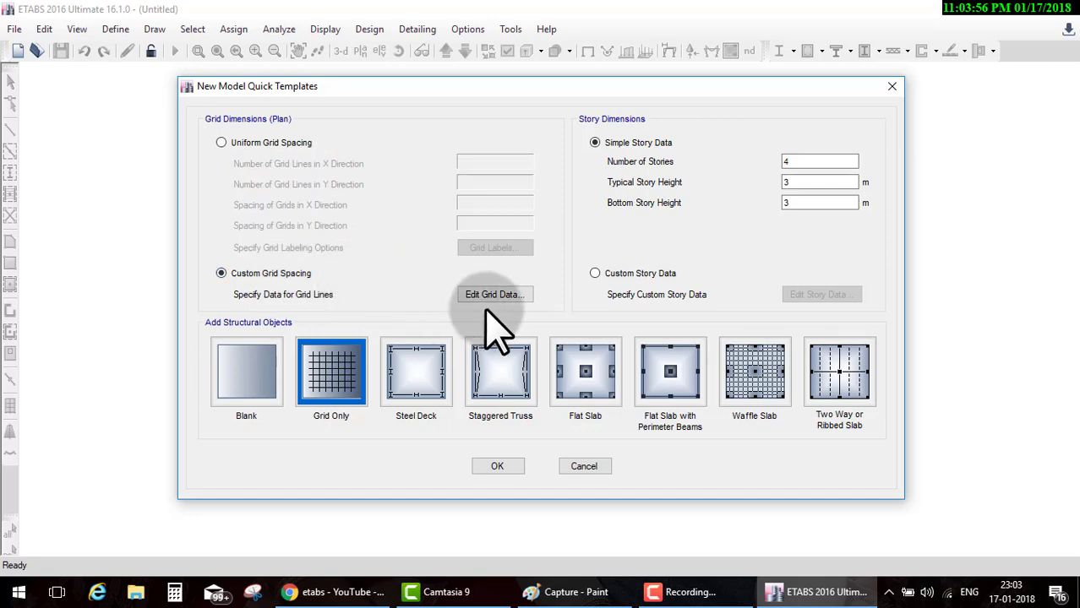
{"action": "left_click", "coordinate": [490, 295]}
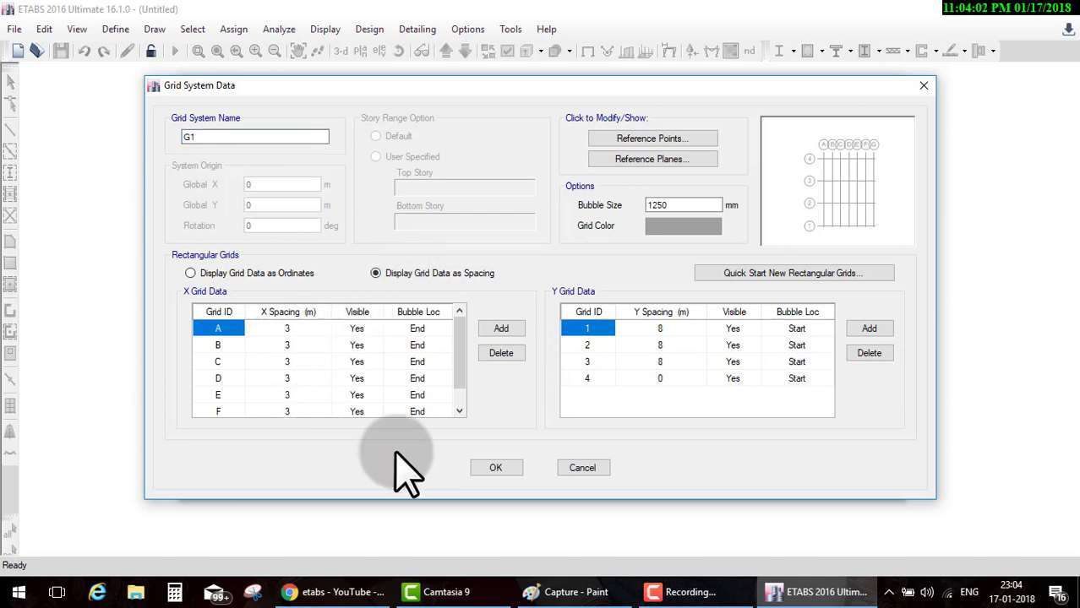
{"action": "left_click", "coordinate": [668, 362]}
{"action": "type", "text": "4"}
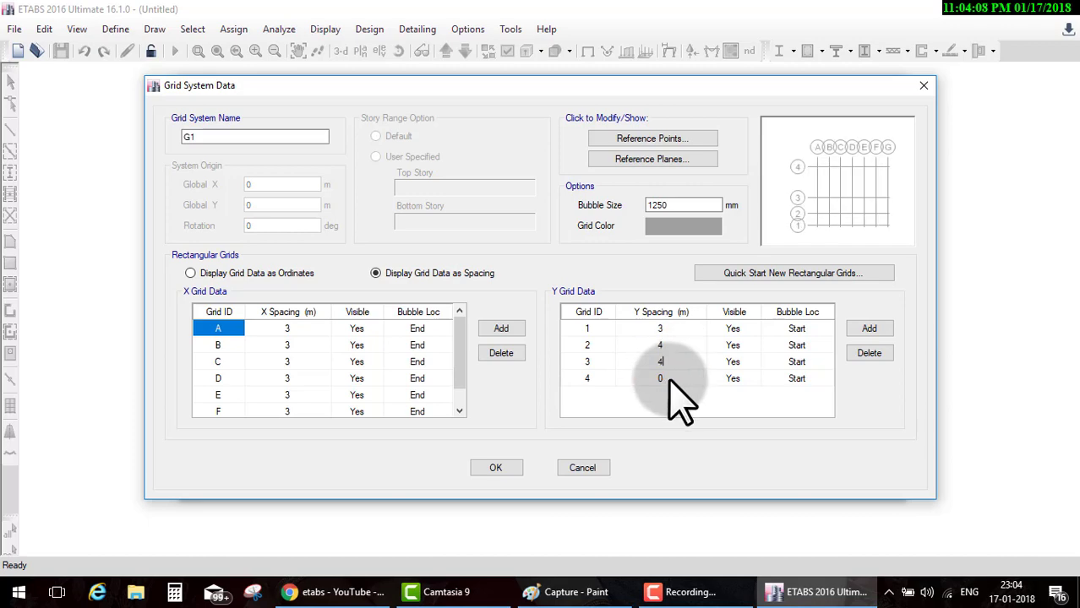
Step: Underline the three 4m dimensions on the Paint plan sketch in green
{"action": "left_click", "coordinate": [568, 592]}
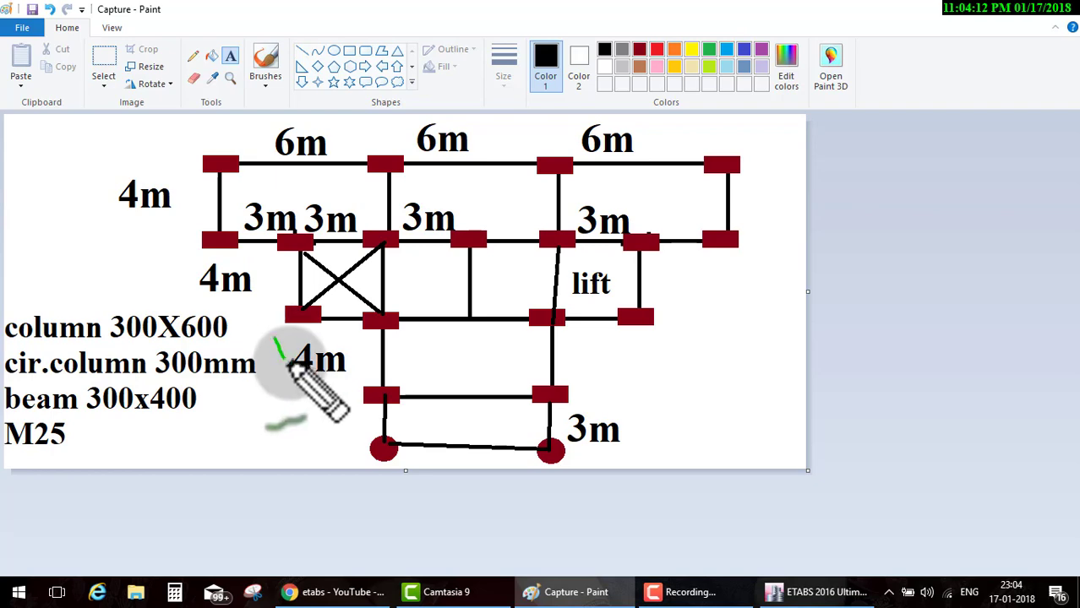
{"action": "left_click_drag", "start_coordinate": [300, 384], "coordinate": [416, 362]}
{"action": "left_click_drag", "start_coordinate": [200, 298], "coordinate": [330, 278]}
{"action": "left_click_drag", "start_coordinate": [153, 227], "coordinate": [202, 216]}
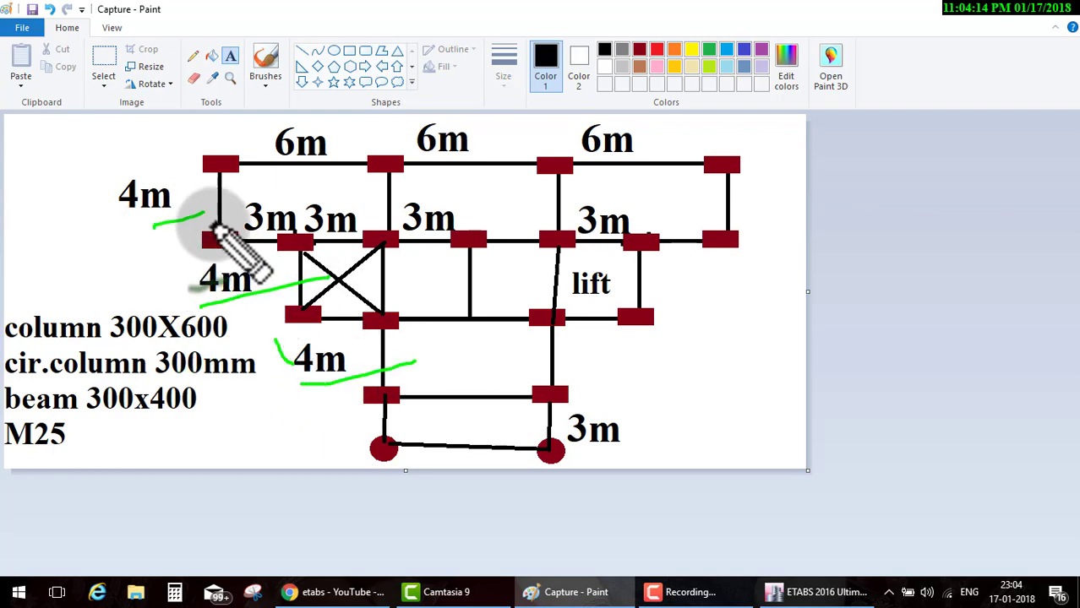
Step: Enter 4 m as the fourth Y spacing and add a fifth Y grid line
{"action": "left_click", "coordinate": [773, 592]}
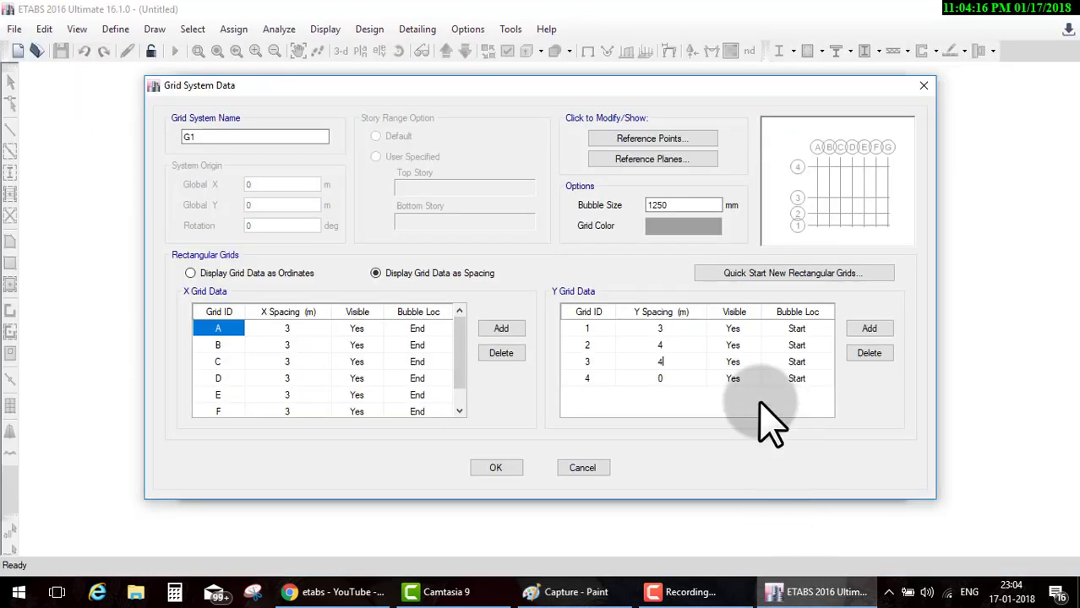
{"action": "left_click", "coordinate": [663, 379]}
{"action": "type", "text": "4"}
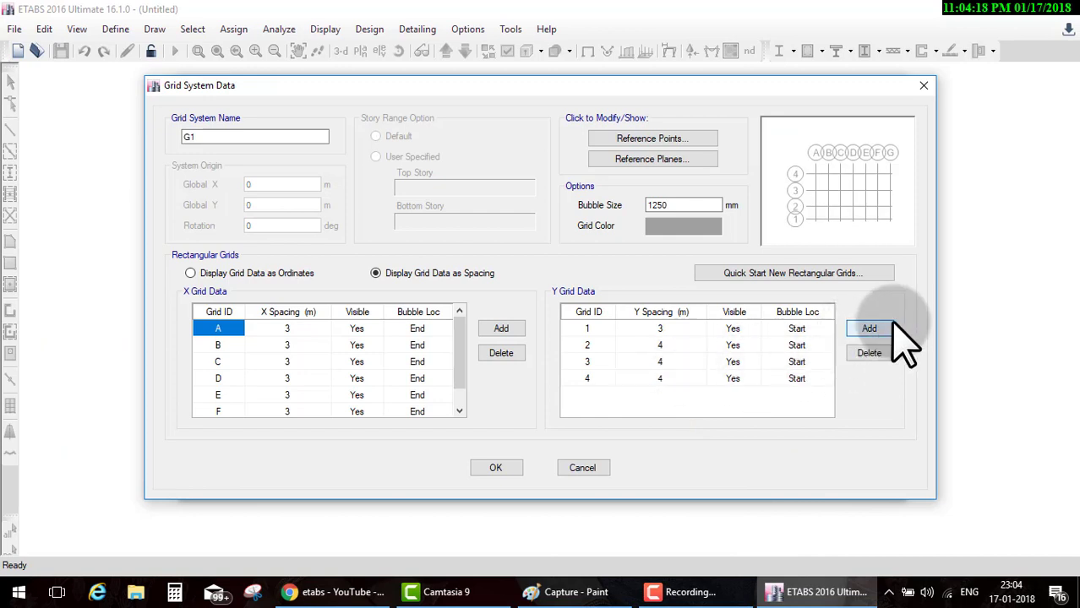
{"action": "left_click", "coordinate": [870, 328]}
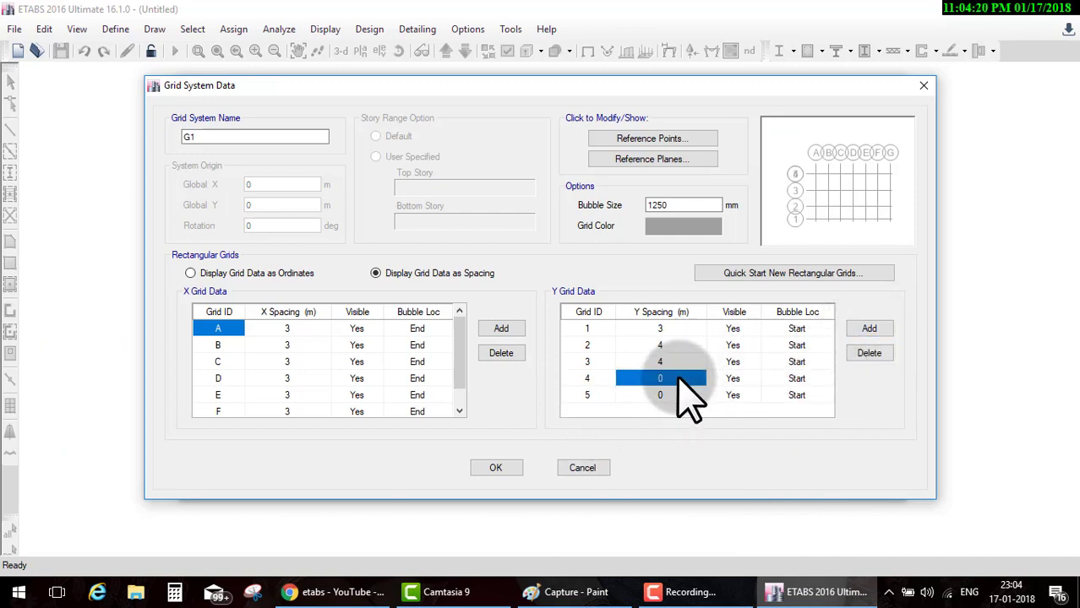
{"action": "type", "text": "4"}
{"action": "left_click", "coordinate": [461, 411]}
Step: Make the grid dark maroon with 800 mm bubbles and accept the grid system data
{"action": "left_click", "coordinate": [710, 225]}
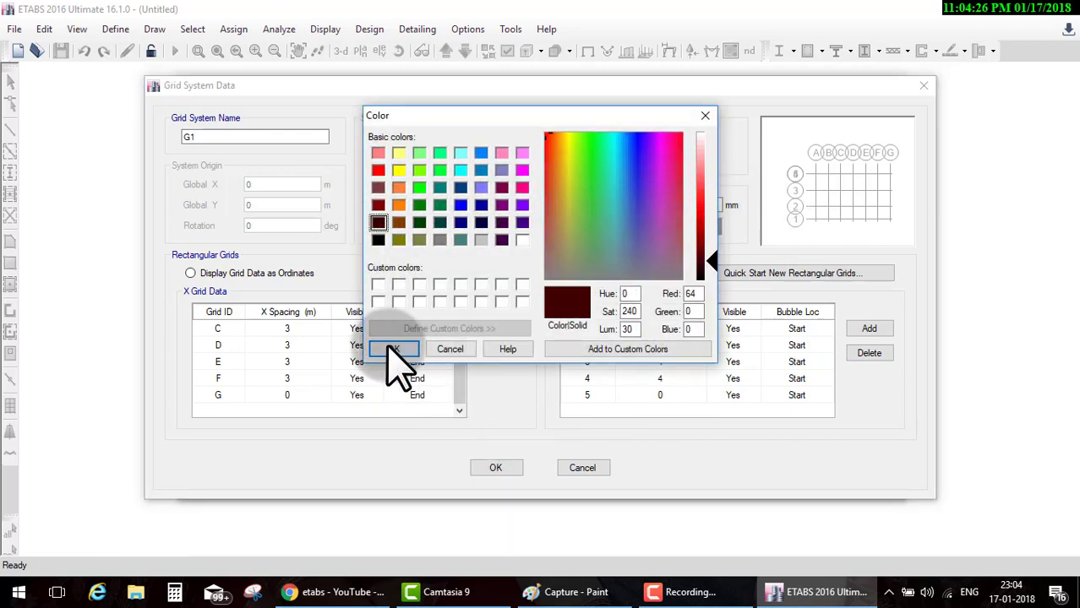
{"action": "left_click", "coordinate": [393, 349]}
{"action": "left_click", "coordinate": [714, 205]}
{"action": "double_click", "coordinate": [609, 205]}
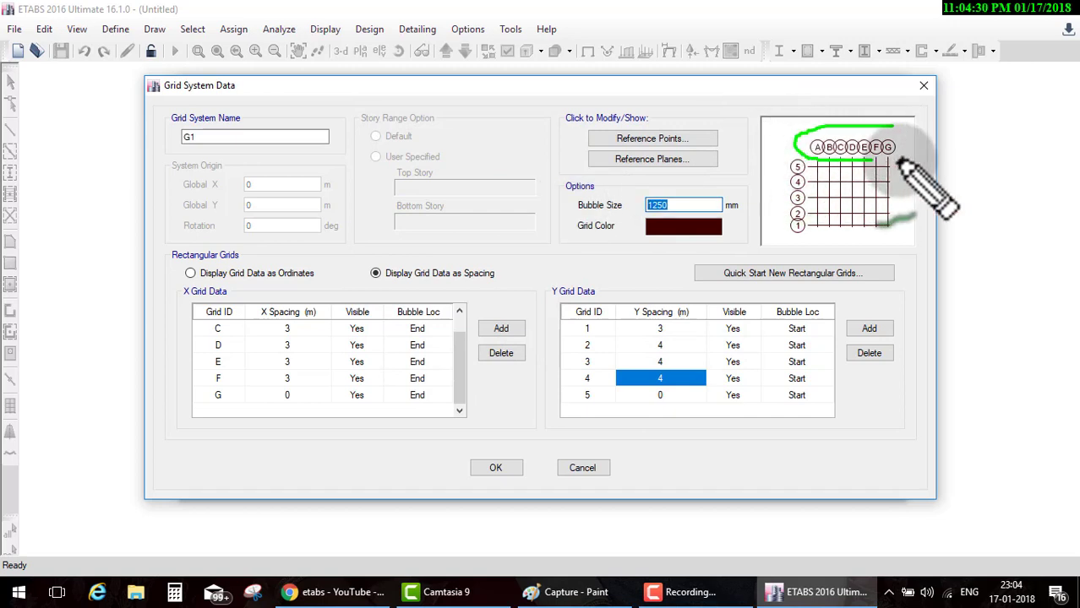
{"action": "left_click_drag", "start_coordinate": [883, 140], "coordinate": [892, 125]}
{"action": "left_click", "coordinate": [712, 201]}
{"action": "type", "text": "800"}
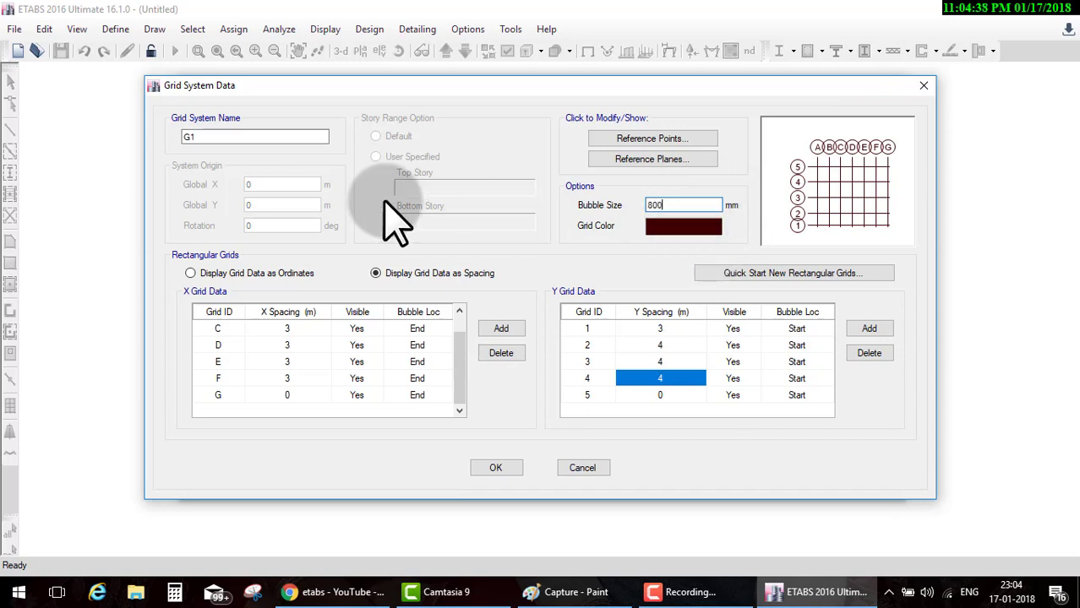
{"action": "left_click", "coordinate": [305, 137]}
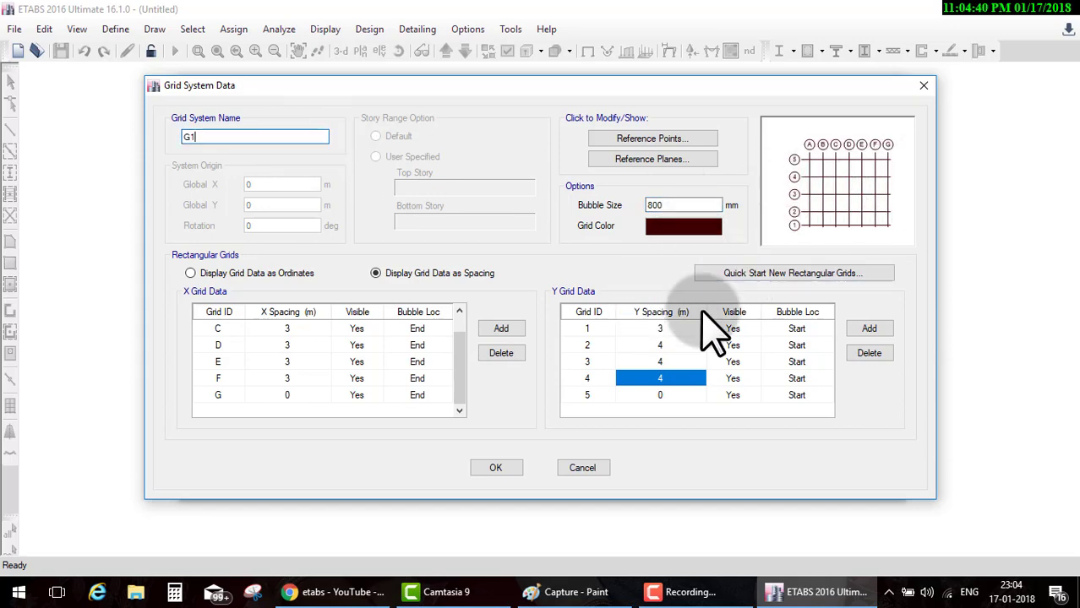
{"action": "left_click", "coordinate": [502, 470]}
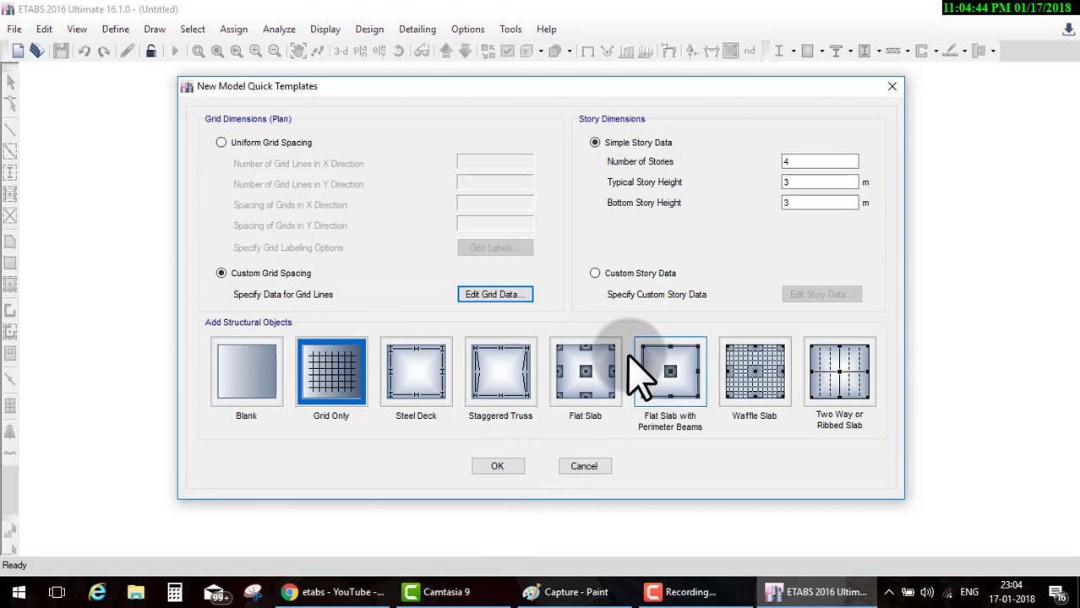
Step: Set the number of stories to 10 and create the model from the template
{"action": "left_click", "coordinate": [573, 594]}
{"action": "left_click", "coordinate": [575, 595]}
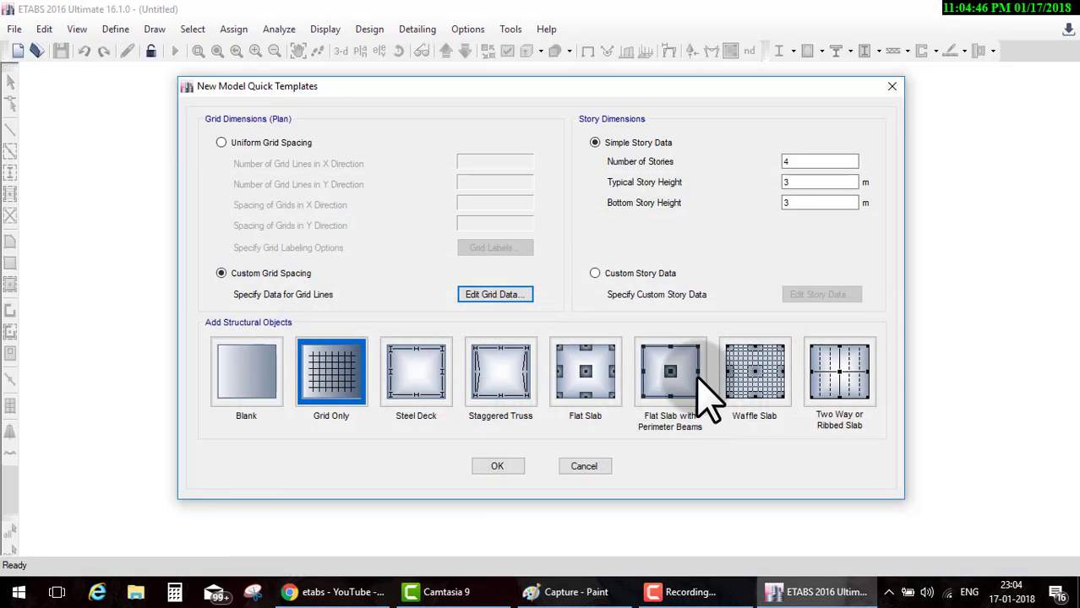
{"action": "double_click", "coordinate": [802, 162]}
{"action": "type", "text": "10"}
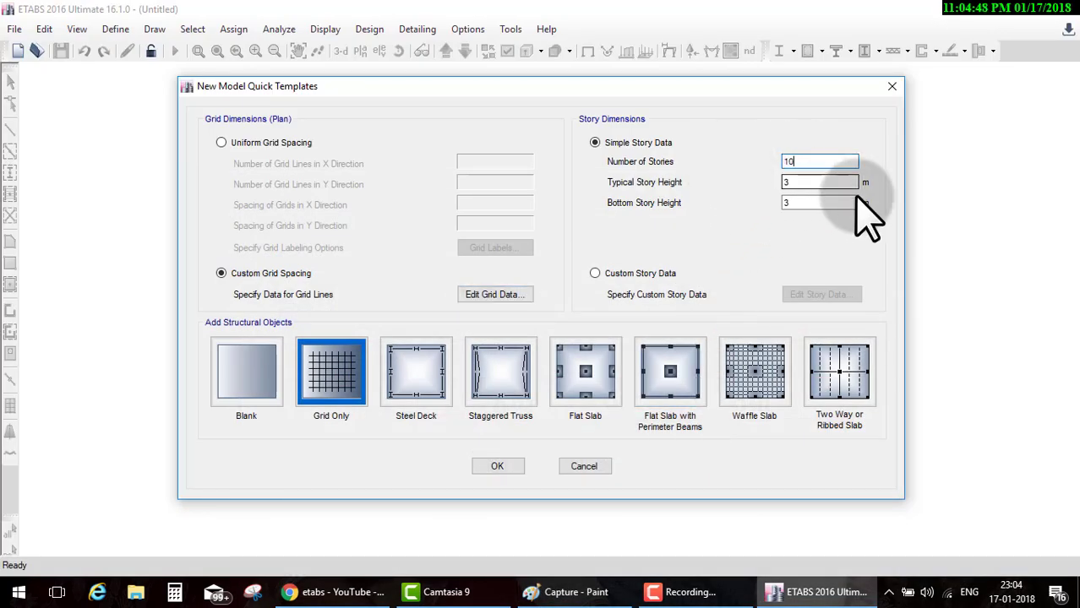
{"action": "mouse_move", "coordinate": [763, 138]}
{"action": "left_mouse_down"}
{"action": "mouse_move", "coordinate": [879, 127]}
{"action": "mouse_move", "coordinate": [765, 134]}
{"action": "mouse_move", "coordinate": [861, 142]}
{"action": "left_mouse_up"}
{"action": "key", "text": "Escape"}
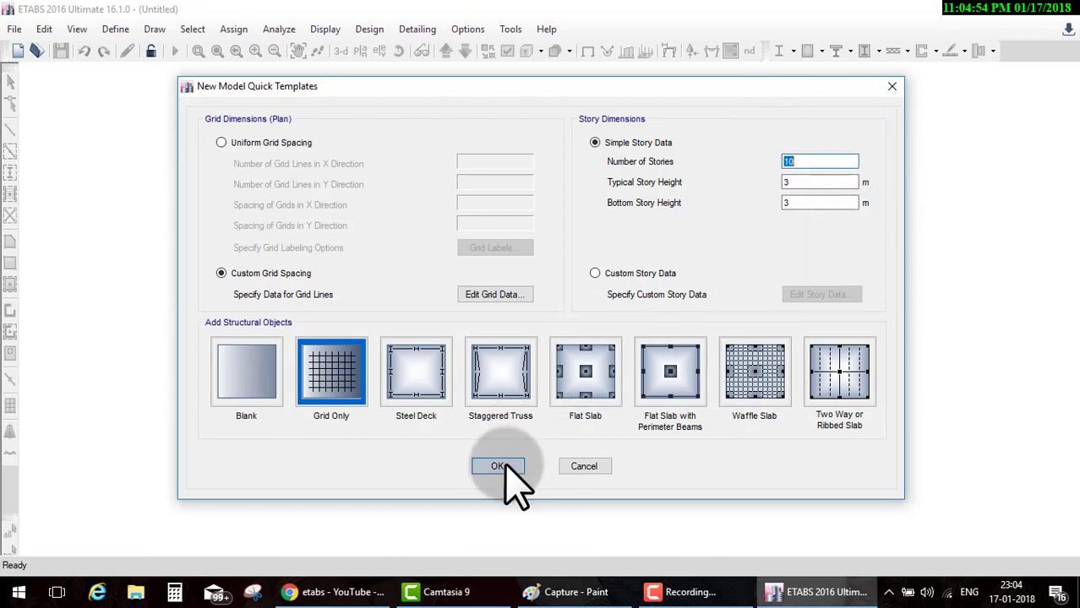
{"action": "left_click", "coordinate": [505, 468]}
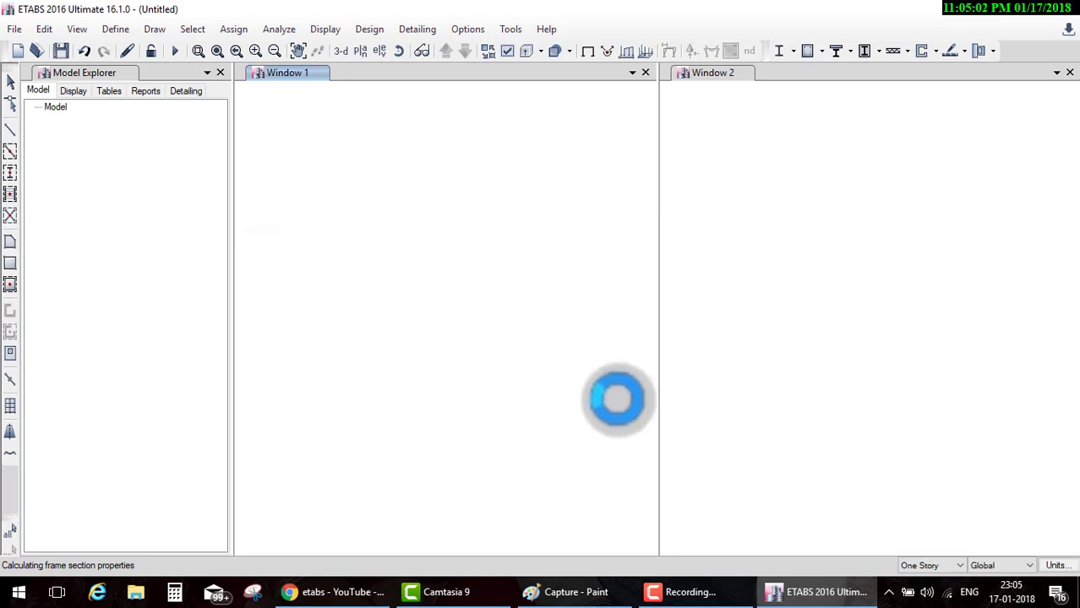
Step: Flip between the Paint sketch and the new 10-storey ETABS grid to compare them
{"action": "left_click", "coordinate": [566, 592]}
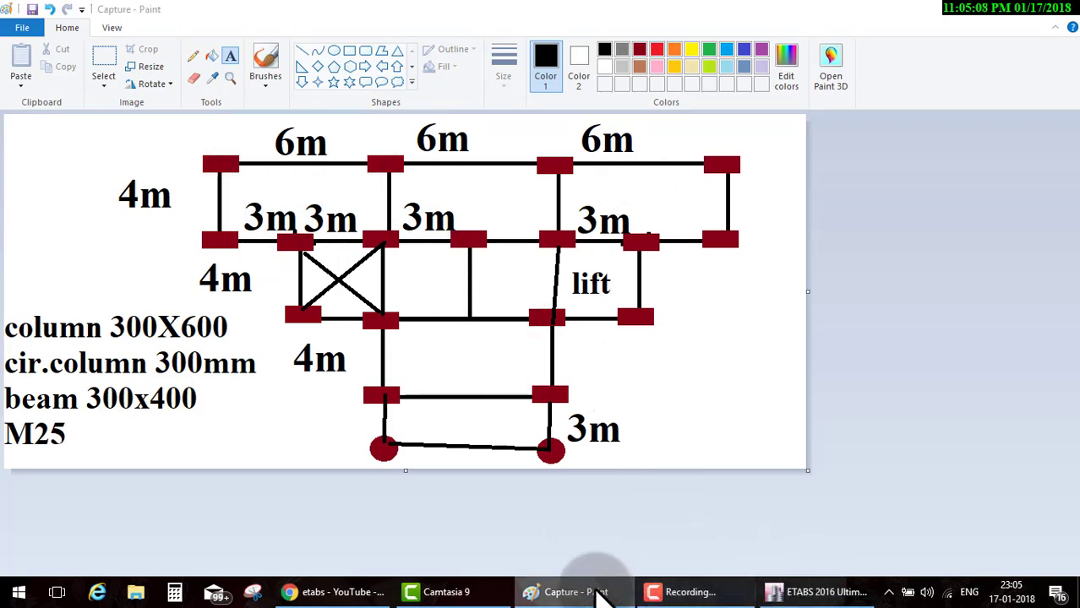
{"action": "left_click", "coordinate": [596, 592]}
{"action": "left_click", "coordinate": [577, 592]}
{"action": "left_click", "coordinate": [577, 594]}
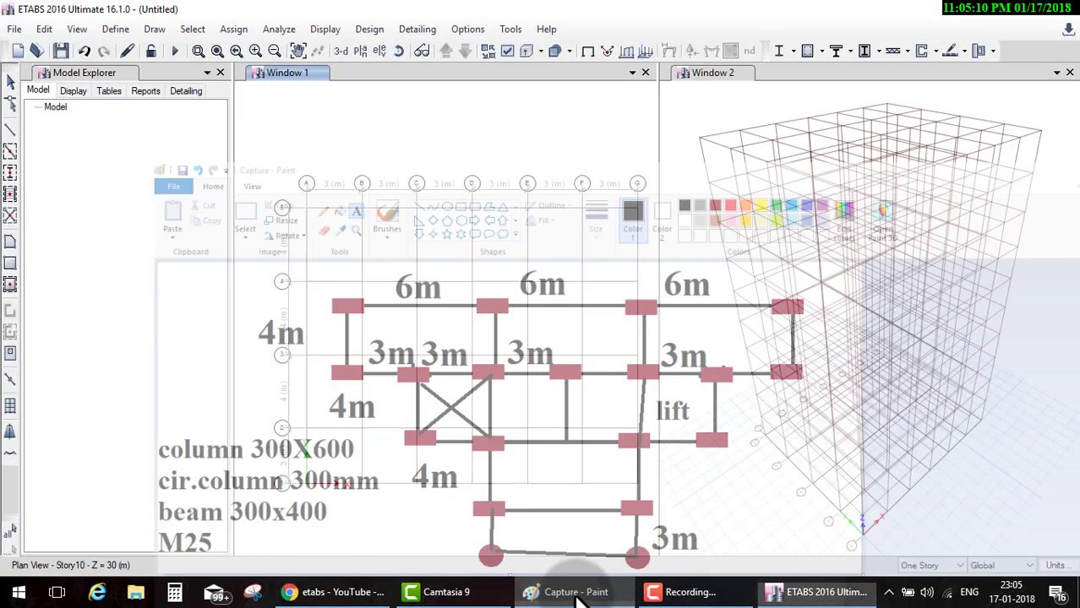
{"action": "left_click", "coordinate": [577, 594]}
{"action": "left_click", "coordinate": [578, 594]}
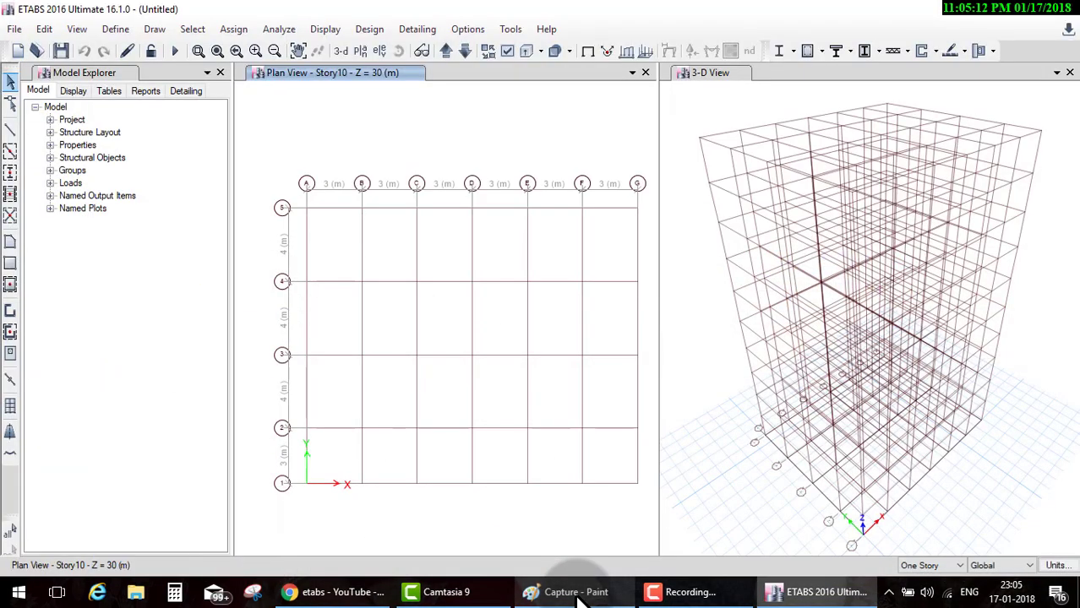
{"action": "left_click", "coordinate": [578, 594]}
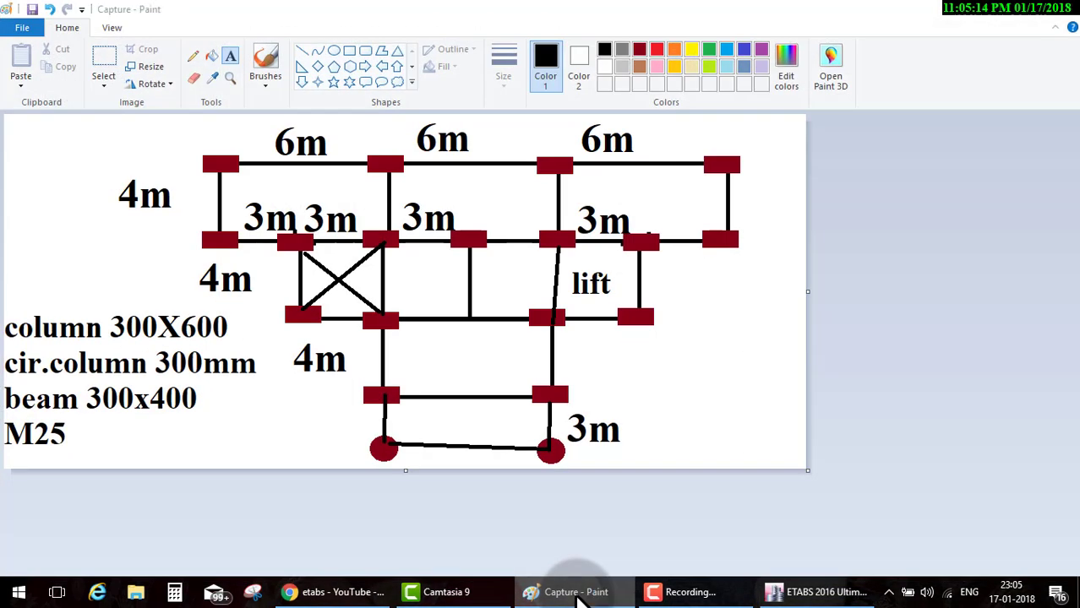
{"action": "left_click", "coordinate": [577, 594]}
{"action": "left_click", "coordinate": [578, 594]}
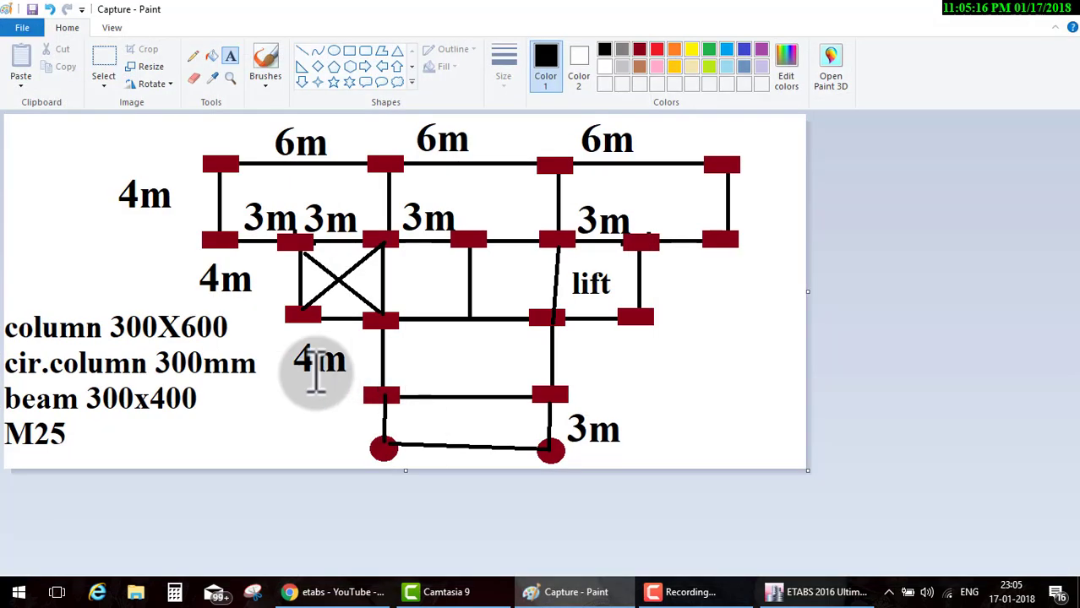
Step: Tick the column 300X600, circular column 300mm and beam 300x400 notes on the sketch
{"action": "left_click_drag", "start_coordinate": [245, 325], "coordinate": [322, 294]}
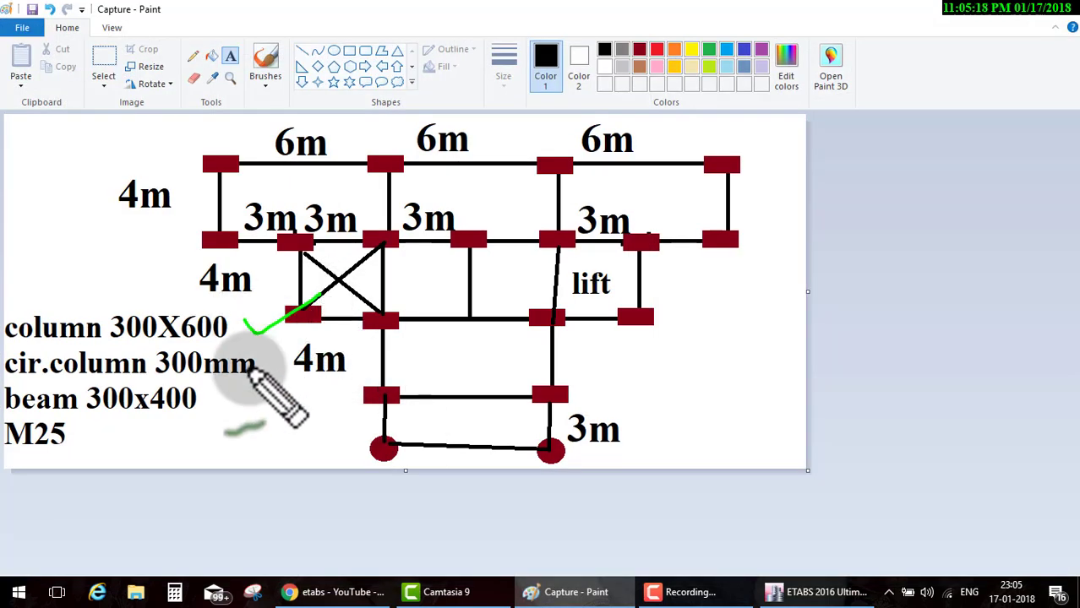
{"action": "left_click_drag", "start_coordinate": [254, 372], "coordinate": [276, 380]}
{"action": "left_click_drag", "start_coordinate": [232, 414], "coordinate": [334, 384]}
{"action": "left_click_drag", "start_coordinate": [228, 473], "coordinate": [304, 444]}
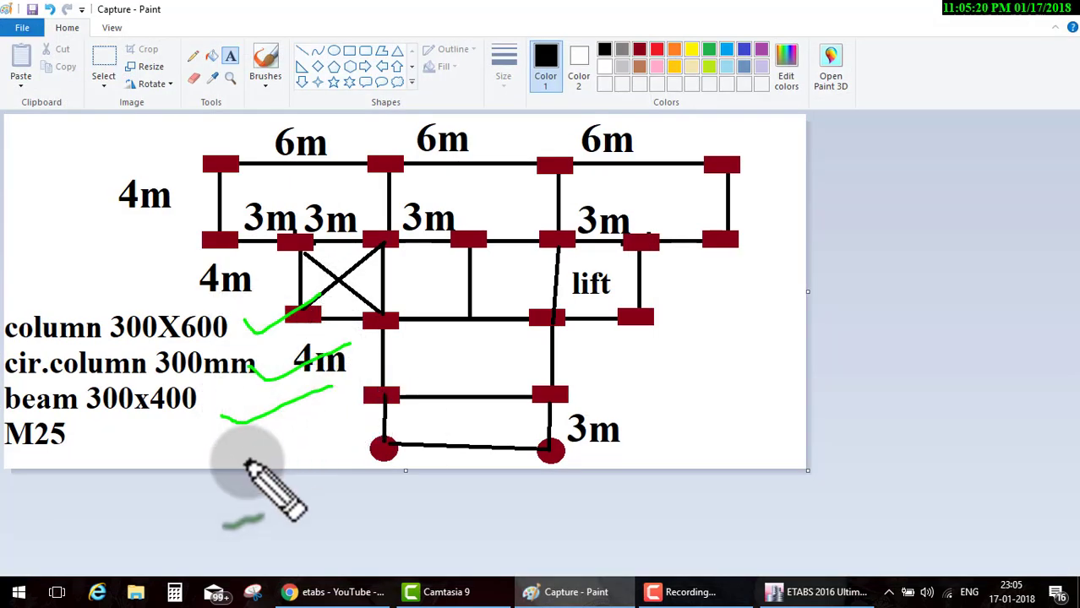
{"action": "key", "text": "Escape"}
{"action": "left_click", "coordinate": [815, 592]}
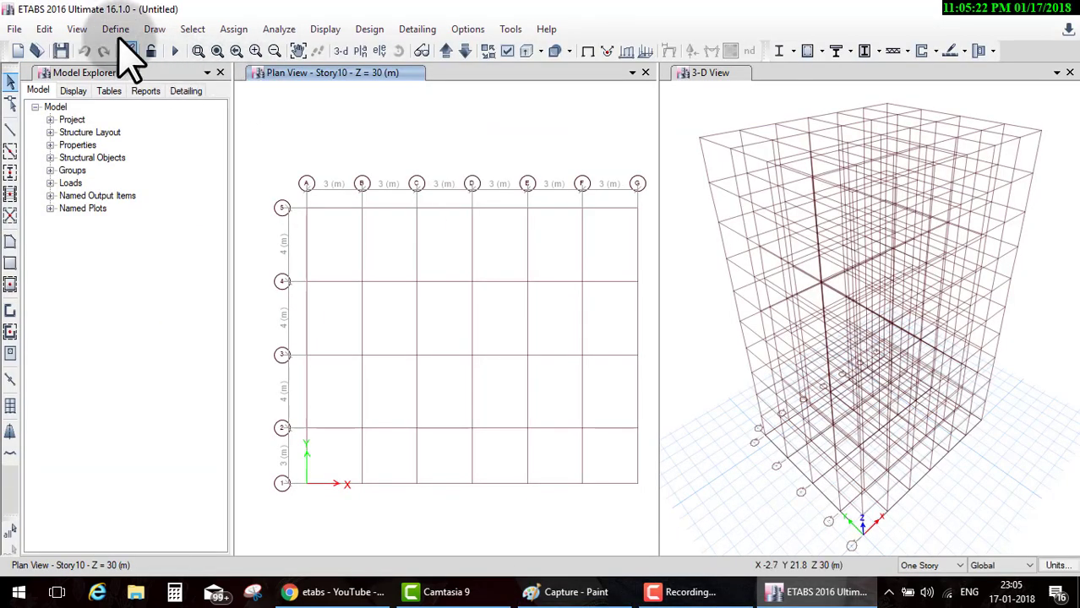
Step: Define a new India-region concrete material of grade M25 and accept it in each dialog
{"action": "left_click", "coordinate": [116, 31]}
{"action": "left_click", "coordinate": [157, 51]}
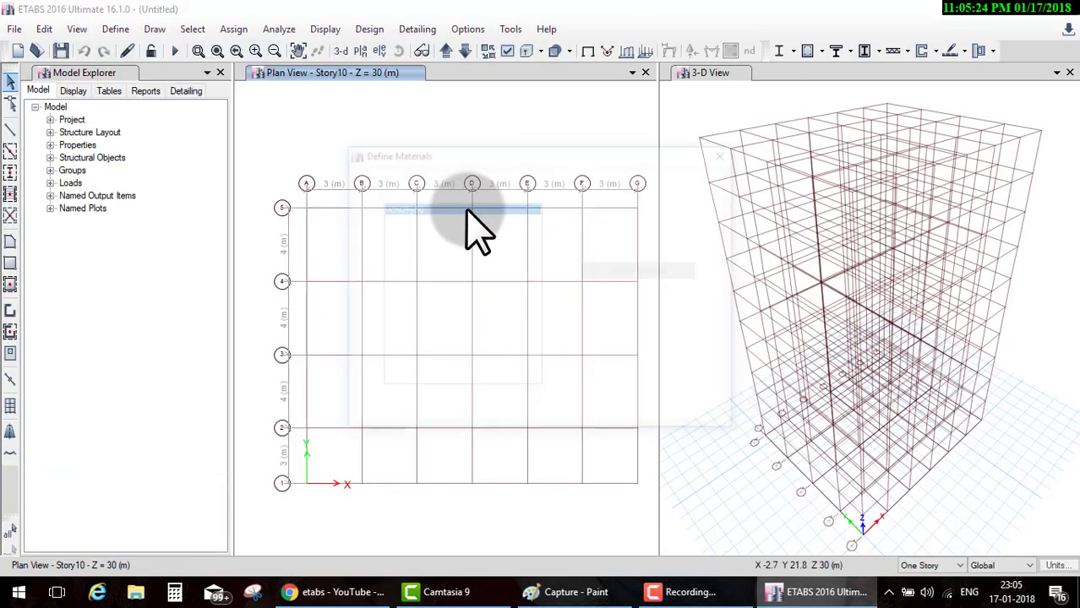
{"action": "left_click", "coordinate": [610, 209]}
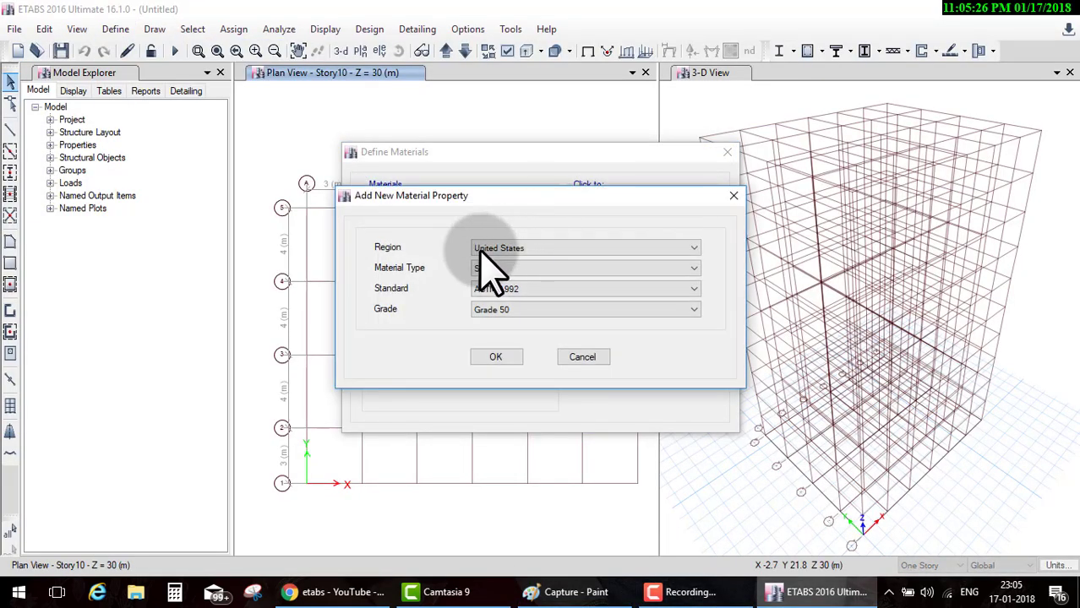
{"action": "left_click", "coordinate": [521, 250]}
{"action": "left_click", "coordinate": [494, 279]}
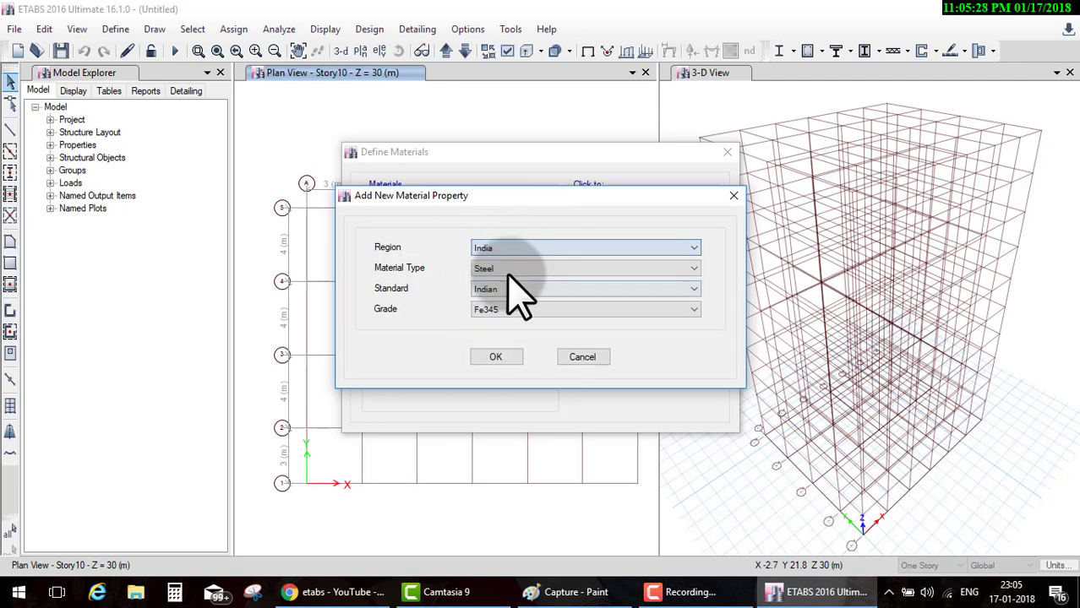
{"action": "left_click", "coordinate": [513, 269]}
{"action": "left_click", "coordinate": [494, 293]}
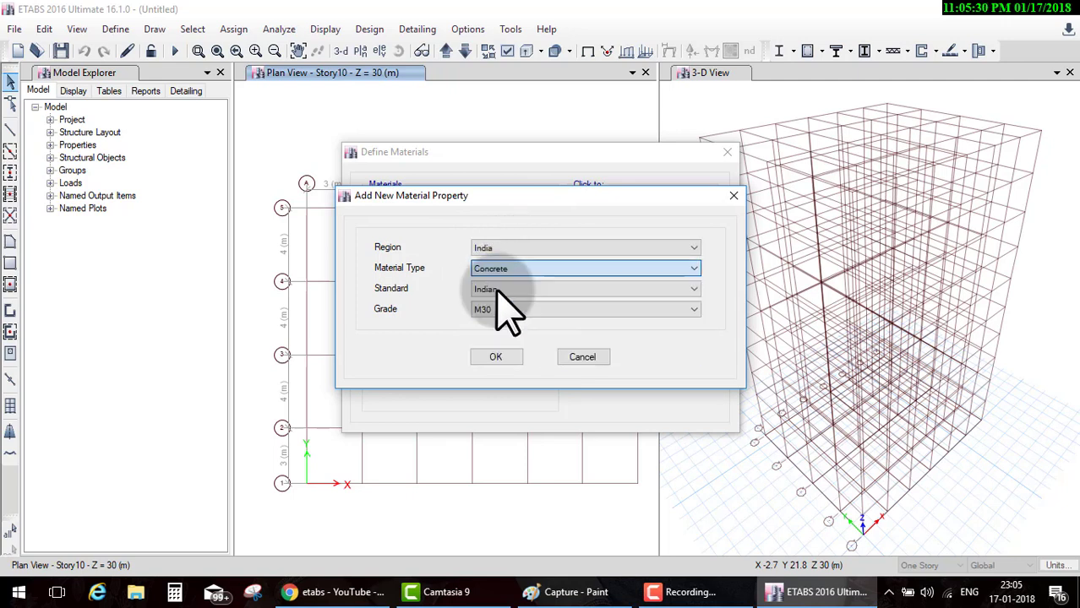
{"action": "left_click", "coordinate": [504, 309]}
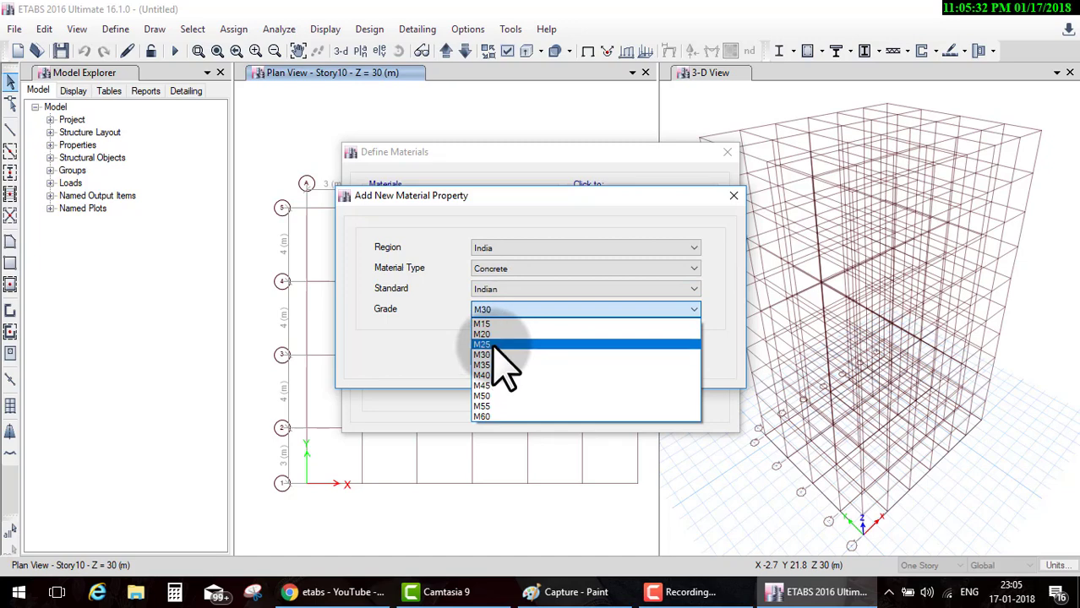
{"action": "left_click", "coordinate": [490, 350]}
{"action": "left_click", "coordinate": [497, 357]}
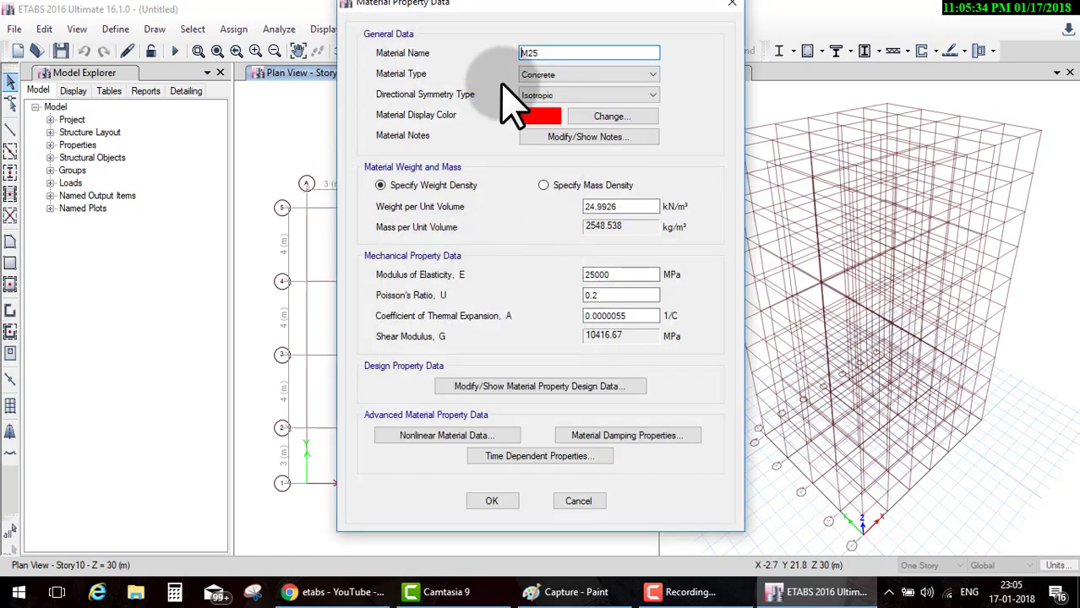
{"action": "left_click", "coordinate": [489, 501]}
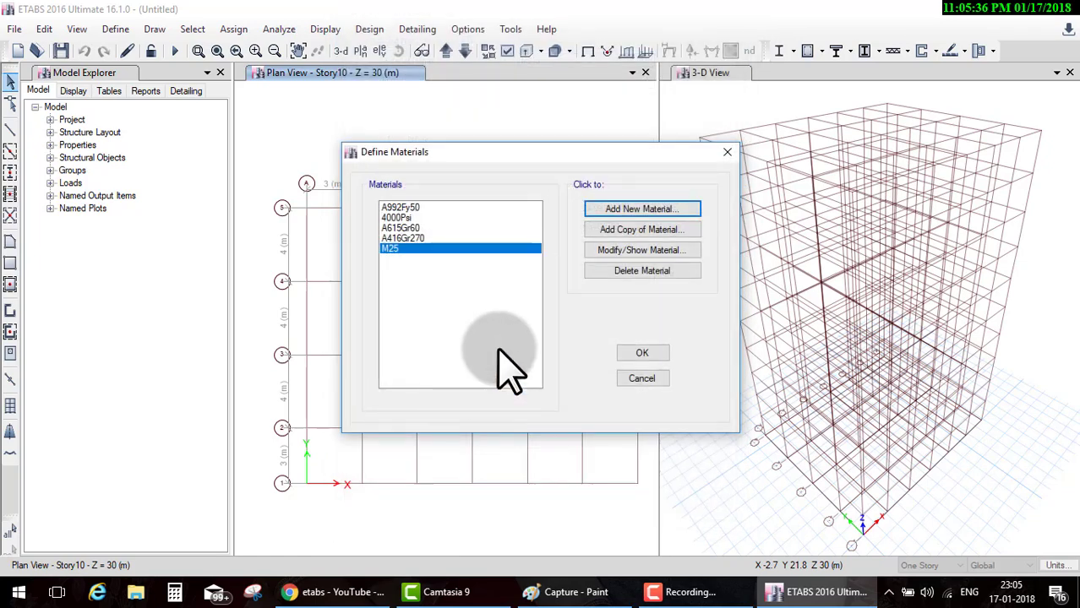
{"action": "left_click", "coordinate": [637, 357]}
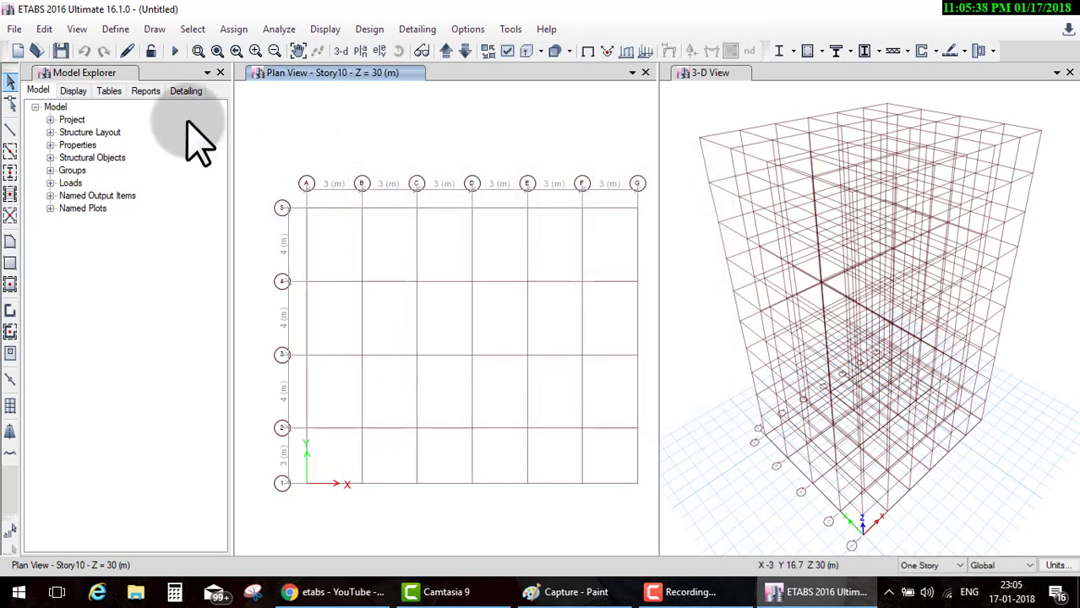
Step: Start a new concrete rectangular frame section, checking the column size on the plan sketch
{"action": "left_click", "coordinate": [116, 28]}
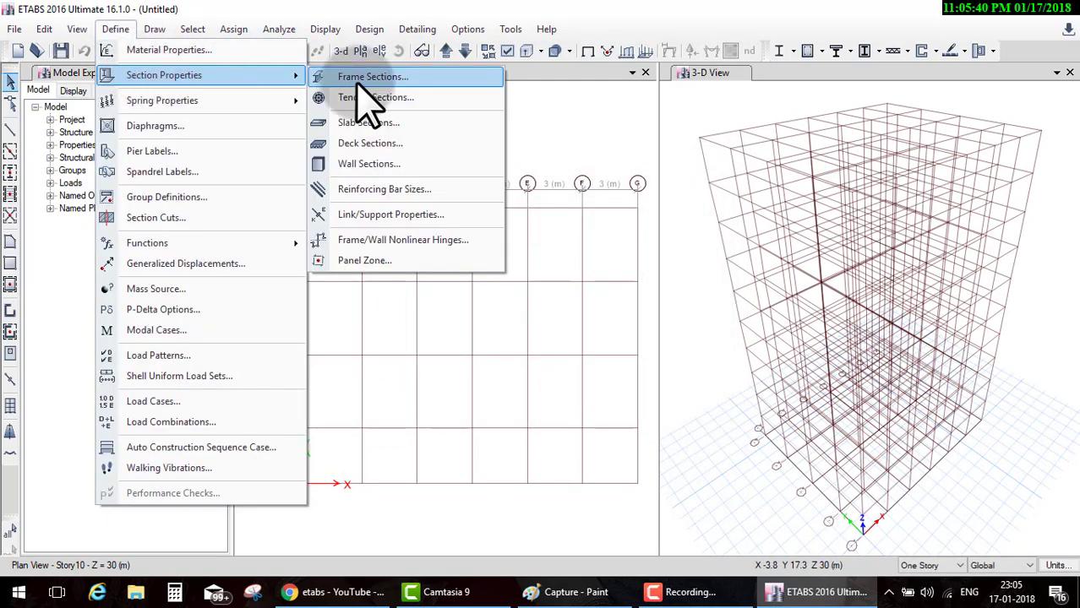
{"action": "left_click", "coordinate": [379, 74]}
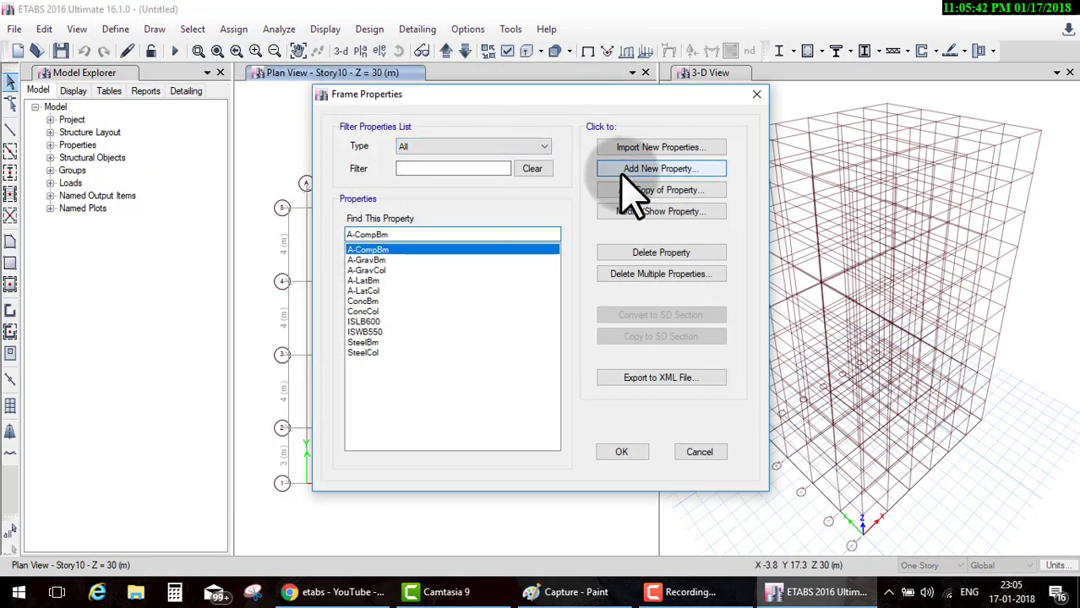
{"action": "left_click", "coordinate": [622, 173]}
{"action": "key", "text": "Escape"}
{"action": "left_click", "coordinate": [468, 172]}
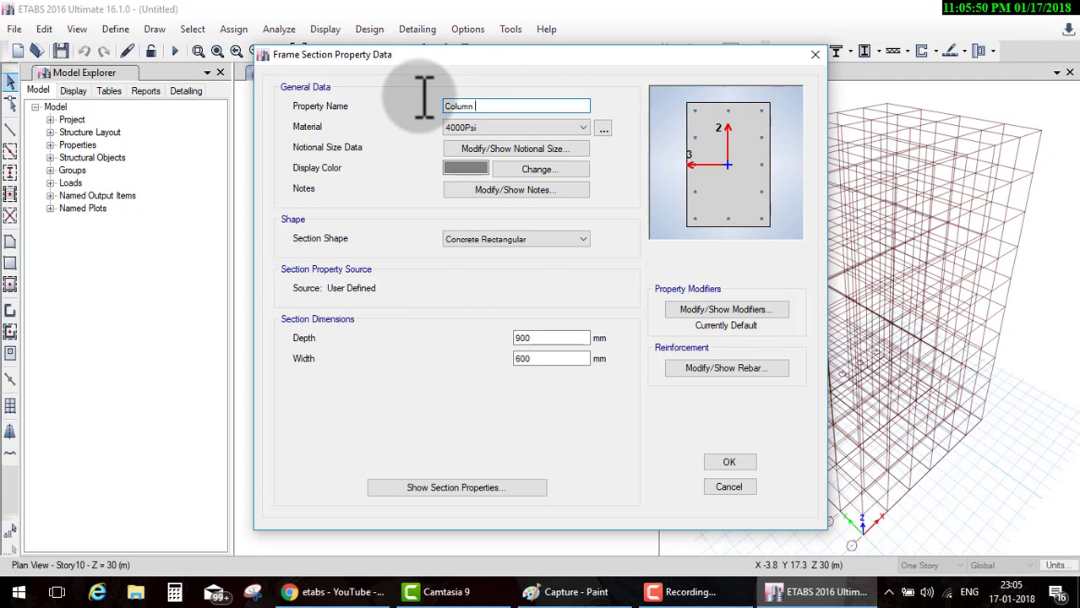
{"action": "left_click", "coordinate": [568, 592]}
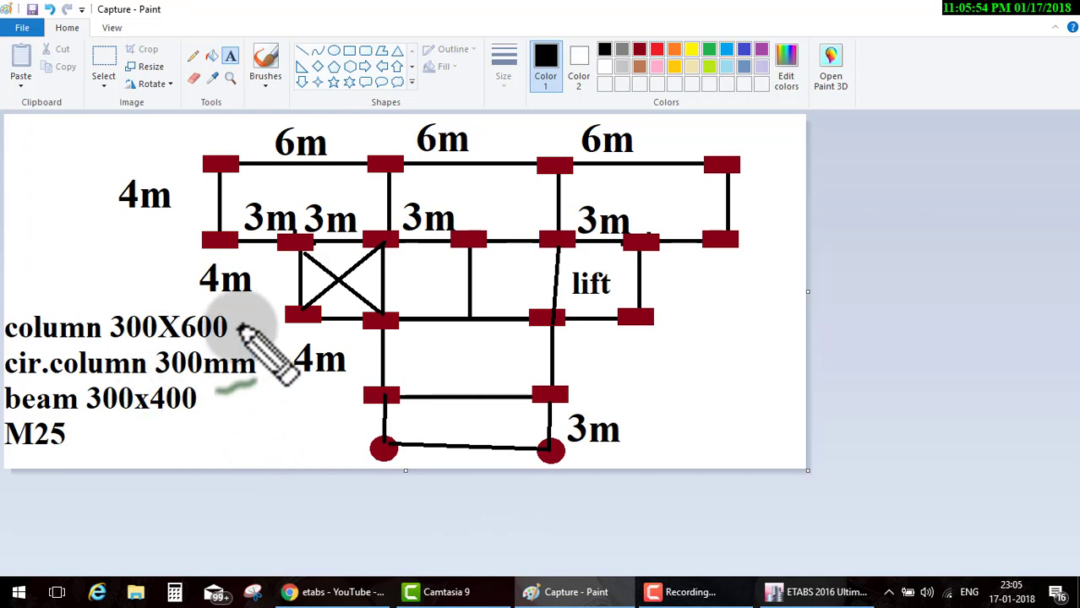
{"action": "mouse_move", "coordinate": [402, 336]}
{"action": "left_mouse_down"}
{"action": "mouse_move", "coordinate": [245, 328]}
{"action": "mouse_move", "coordinate": [245, 338]}
{"action": "left_mouse_up"}
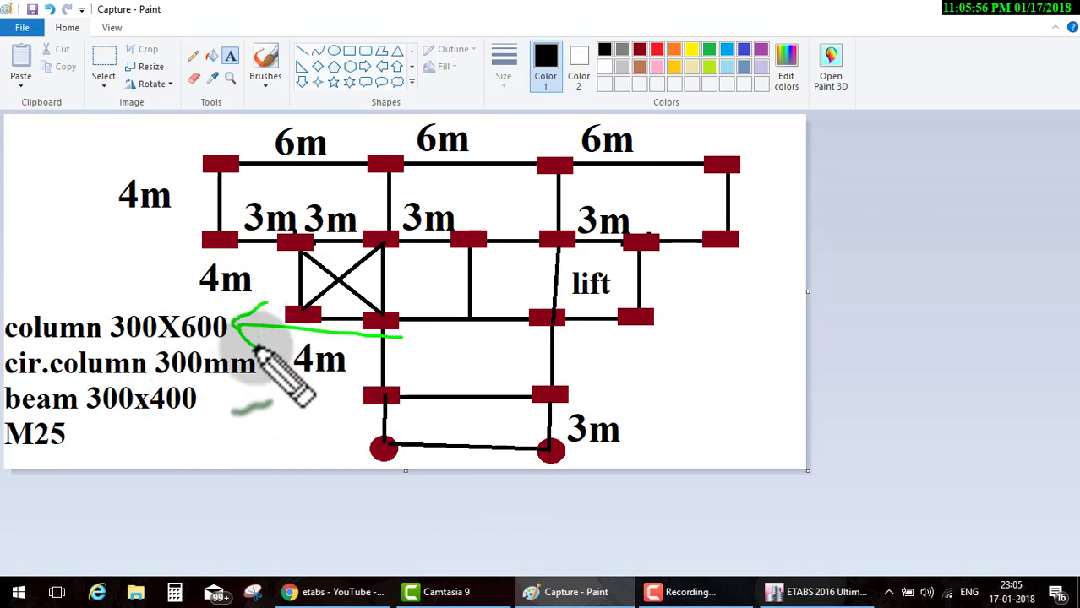
{"action": "left_click", "coordinate": [769, 592]}
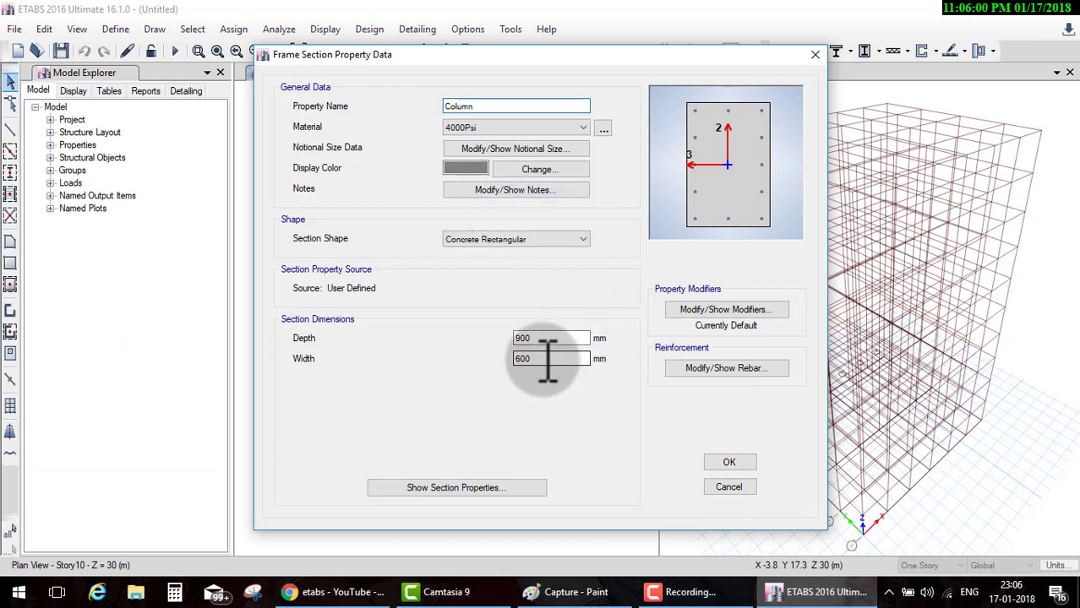
Step: Give Column 300X600 depth 600, width 300 and M25 material, then save it
{"action": "double_click", "coordinate": [528, 338]}
{"action": "type", "text": "600"}
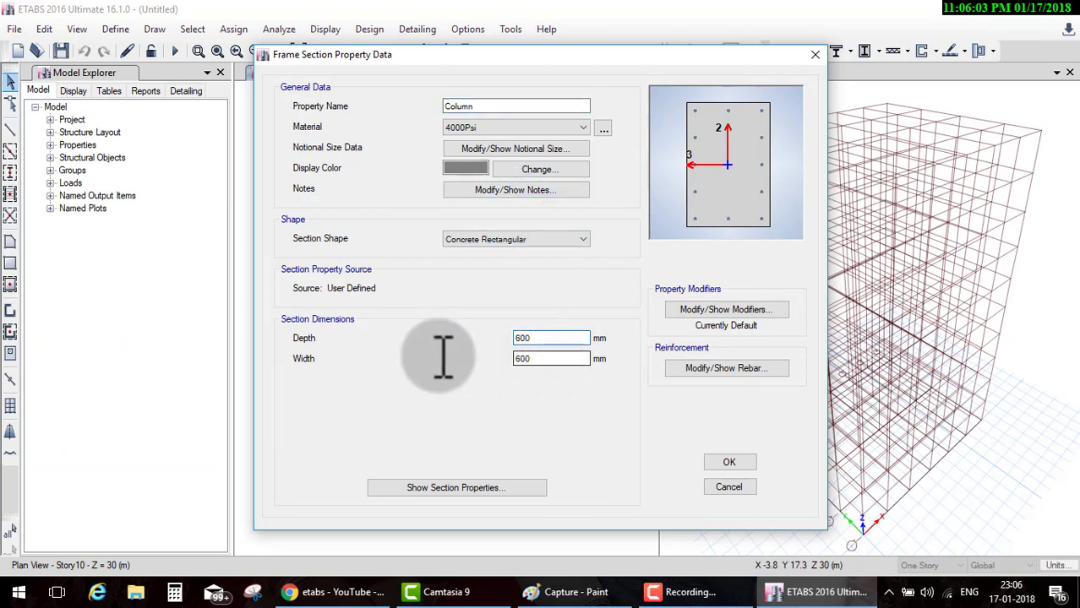
{"action": "key", "text": "Tab"}
{"action": "type", "text": "3"}
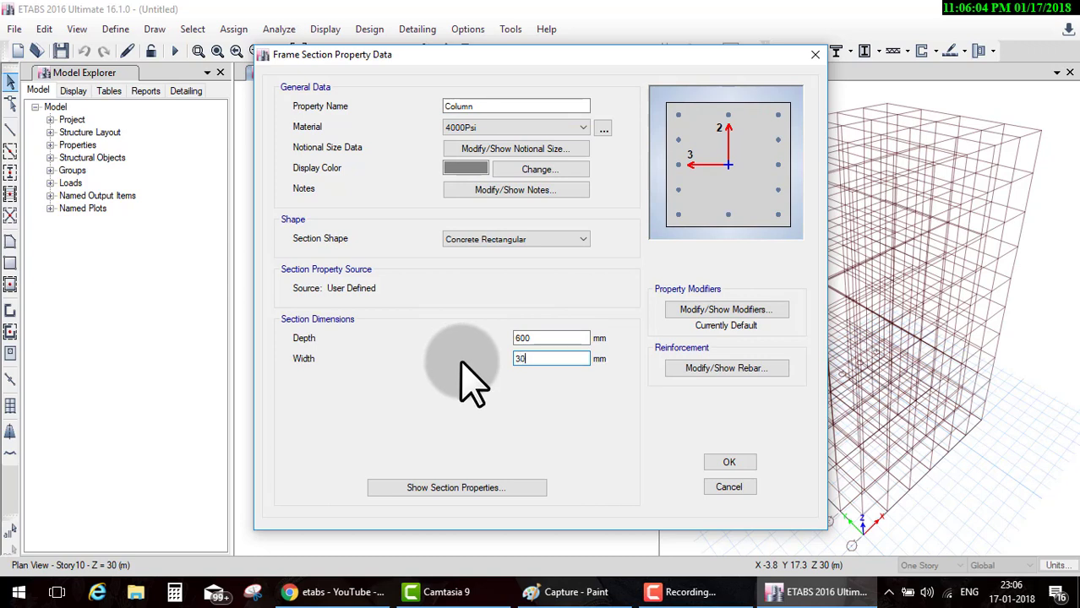
{"action": "type", "text": "0"}
{"action": "key", "text": "Tab"}
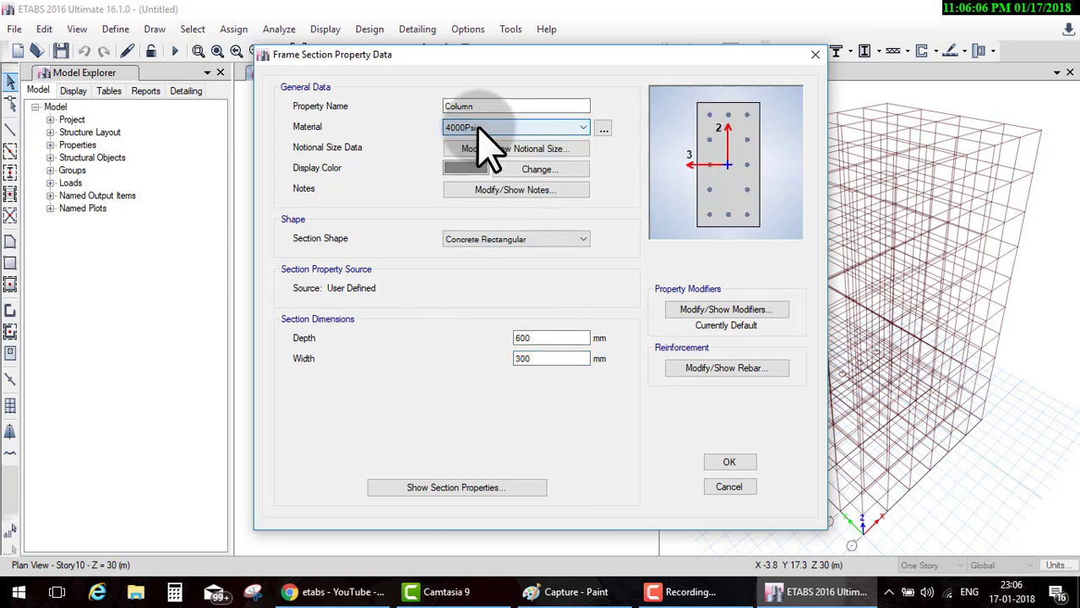
{"action": "left_click", "coordinate": [477, 127]}
{"action": "left_click", "coordinate": [486, 190]}
{"action": "type", "text": "300X600"}
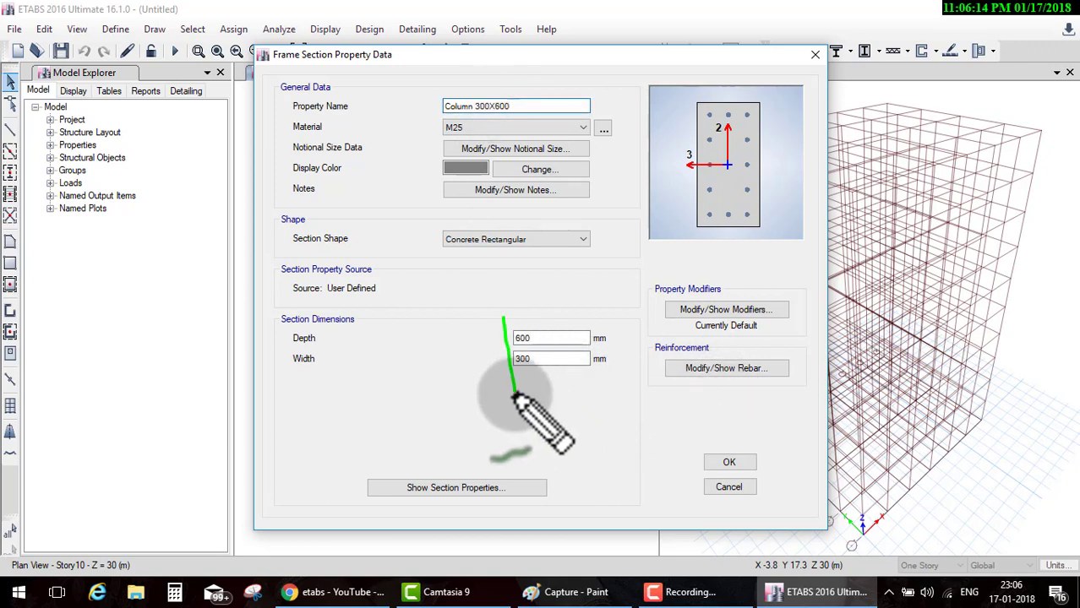
{"action": "left_click_drag", "start_coordinate": [516, 326], "coordinate": [498, 322]}
{"action": "mouse_move", "coordinate": [414, 89]}
{"action": "left_mouse_down"}
{"action": "mouse_move", "coordinate": [408, 83]}
{"action": "mouse_move", "coordinate": [596, 125]}
{"action": "left_mouse_up"}
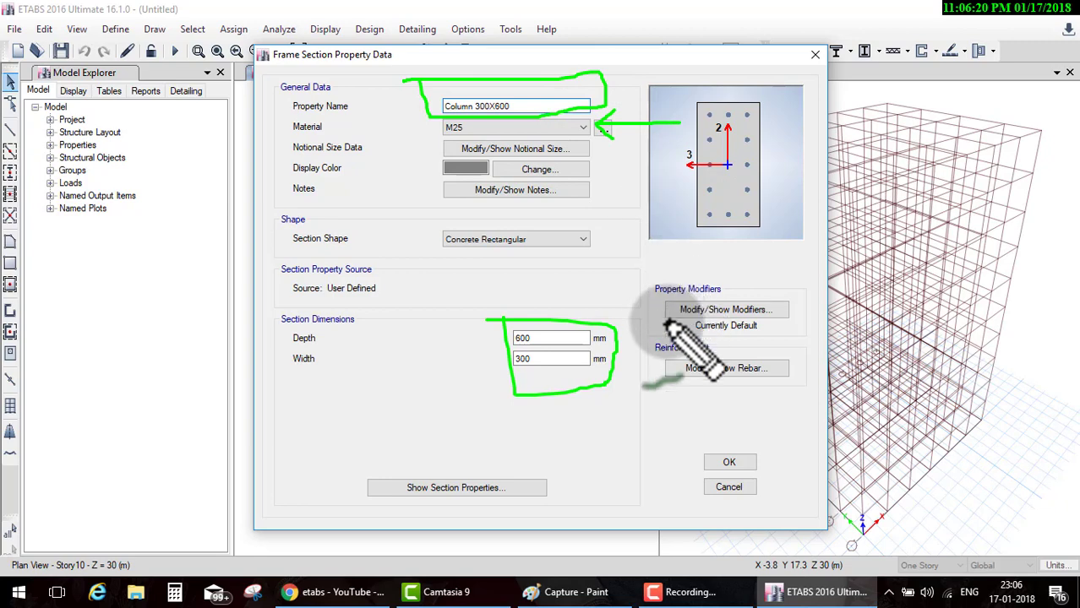
{"action": "key", "text": "Escape"}
{"action": "left_click", "coordinate": [730, 464]}
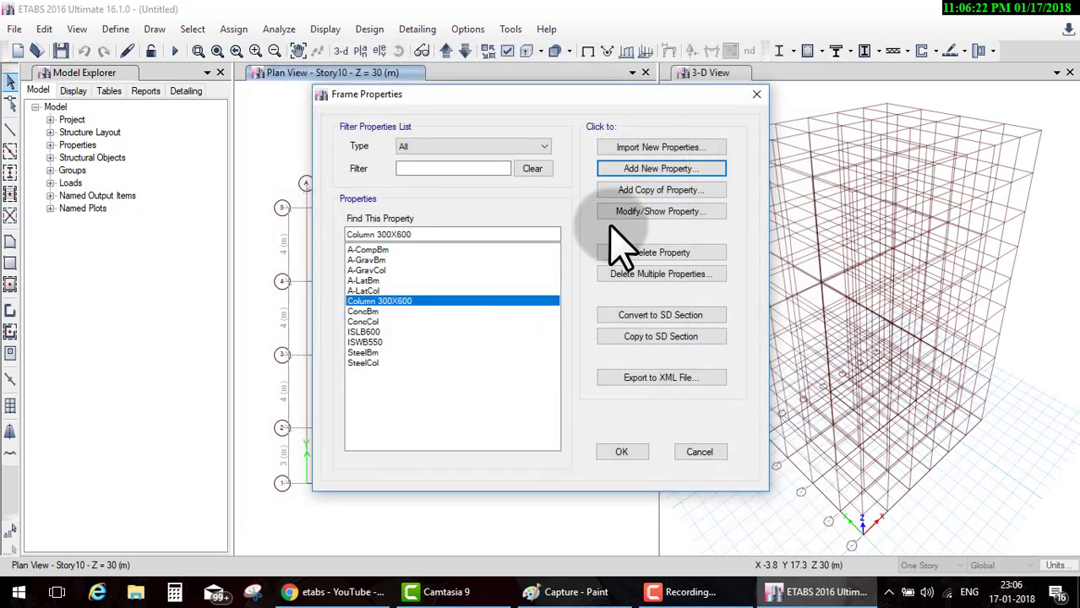
Step: Start another concrete rectangular frame section for the beam after checking the plan sketch
{"action": "left_click", "coordinate": [632, 100]}
{"action": "left_click", "coordinate": [568, 591]}
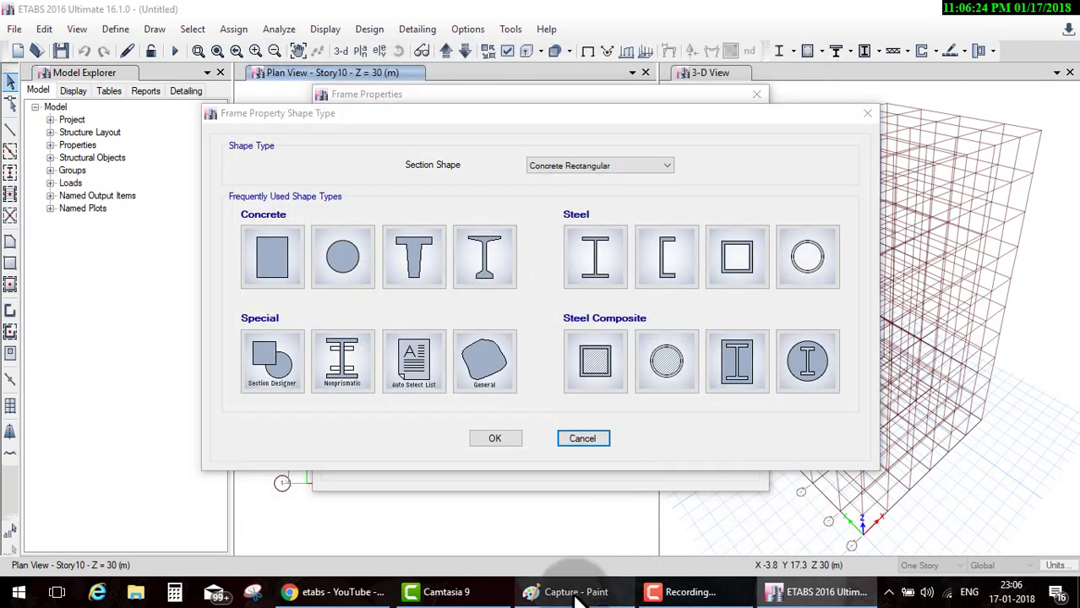
{"action": "mouse_move", "coordinate": [4, 412]}
{"action": "left_mouse_down"}
{"action": "mouse_move", "coordinate": [100, 391]}
{"action": "mouse_move", "coordinate": [10, 392]}
{"action": "left_mouse_up"}
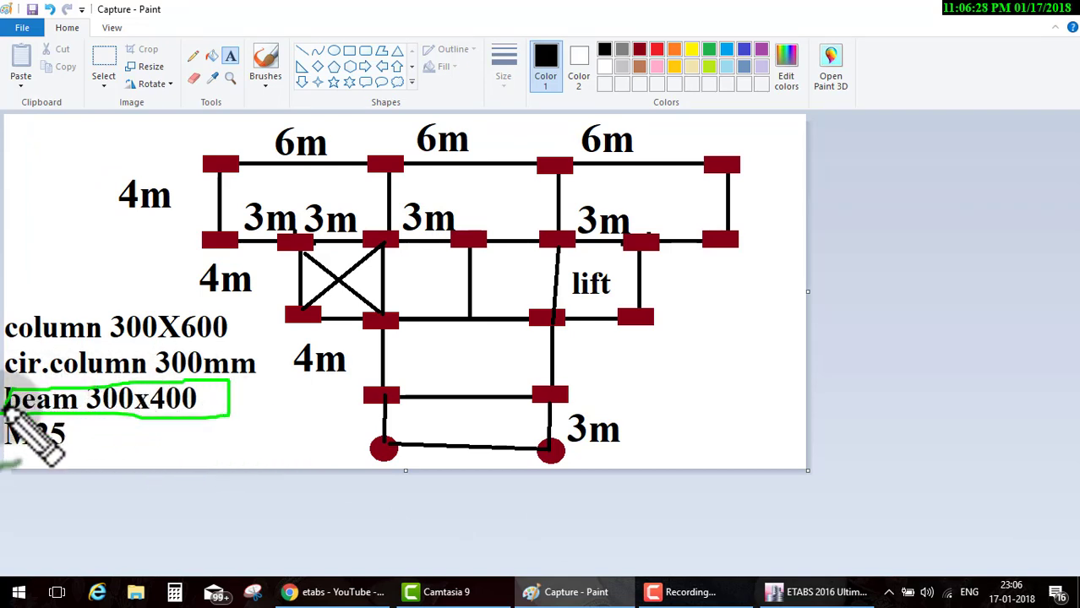
{"action": "key", "text": "ctrl+z"}
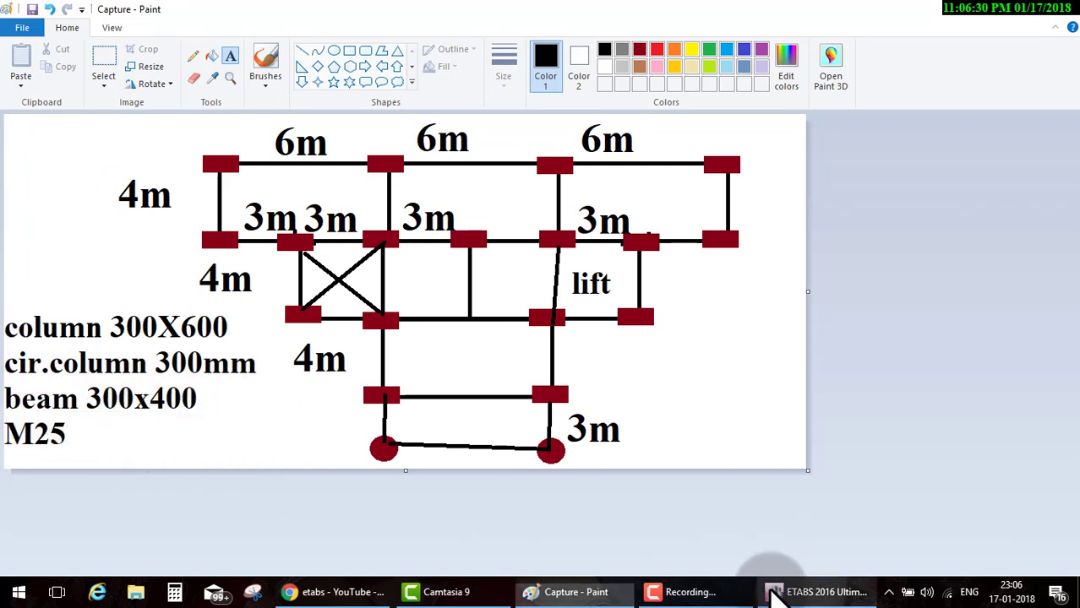
{"action": "left_click", "coordinate": [771, 594]}
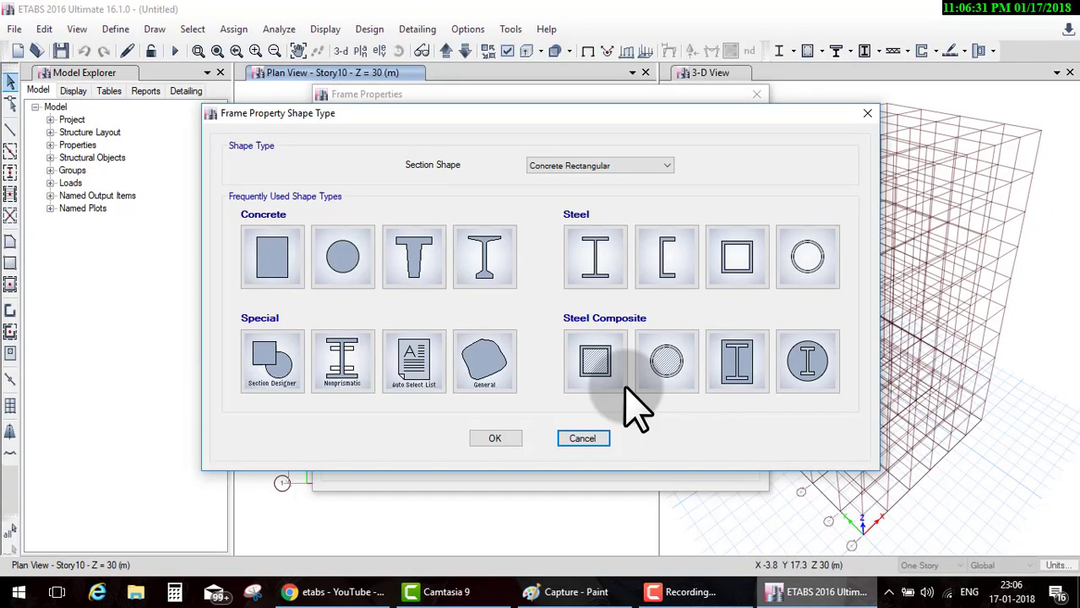
{"action": "left_click", "coordinate": [272, 257]}
{"action": "type", "text": "Beam 300X400"}
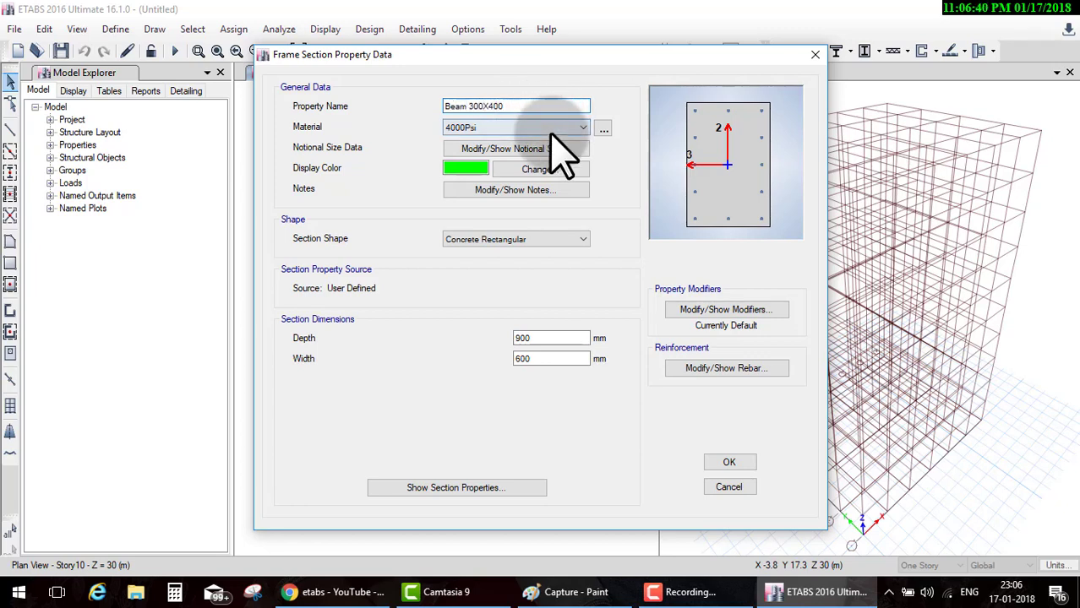
Step: Set Beam 300X400 to M25 material, depth 400 and width 300, and accept it
{"action": "left_click", "coordinate": [549, 129]}
{"action": "left_click", "coordinate": [502, 175]}
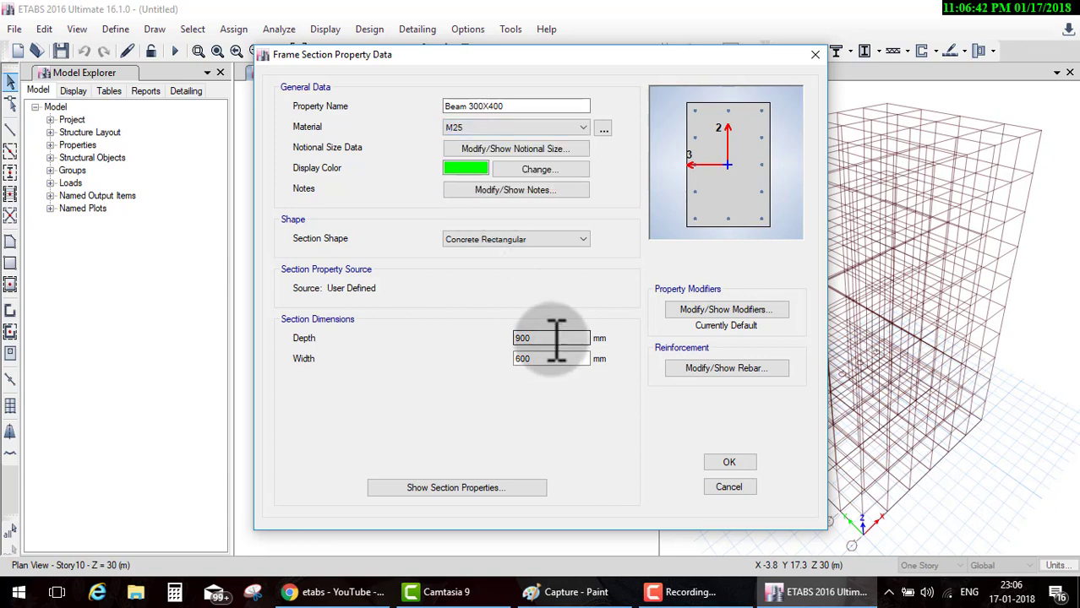
{"action": "double_click", "coordinate": [521, 338]}
{"action": "type", "text": "400"}
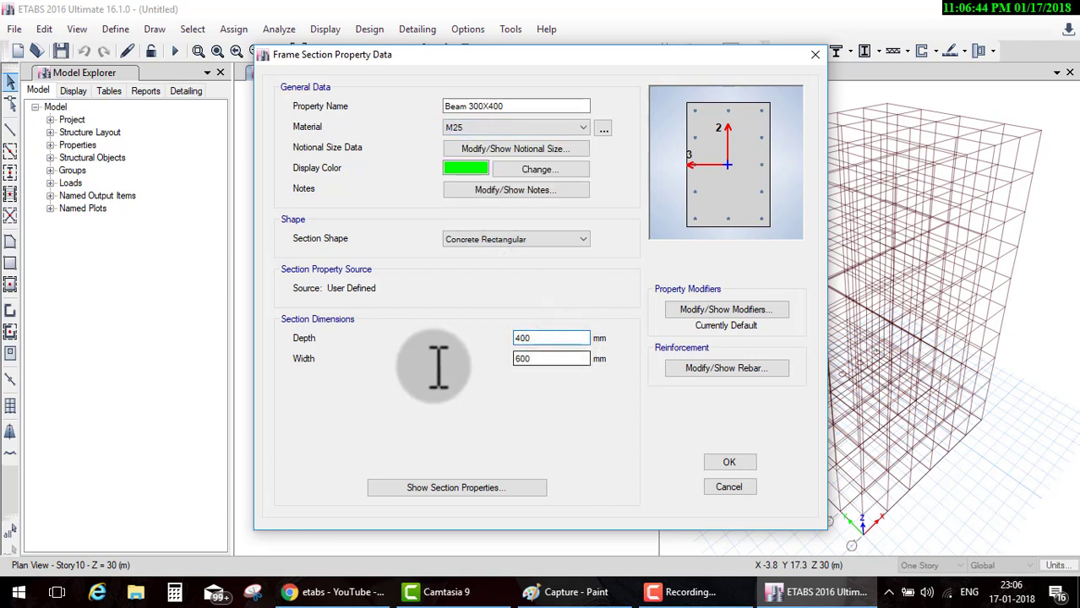
{"action": "key", "text": "Tab"}
{"action": "type", "text": "300"}
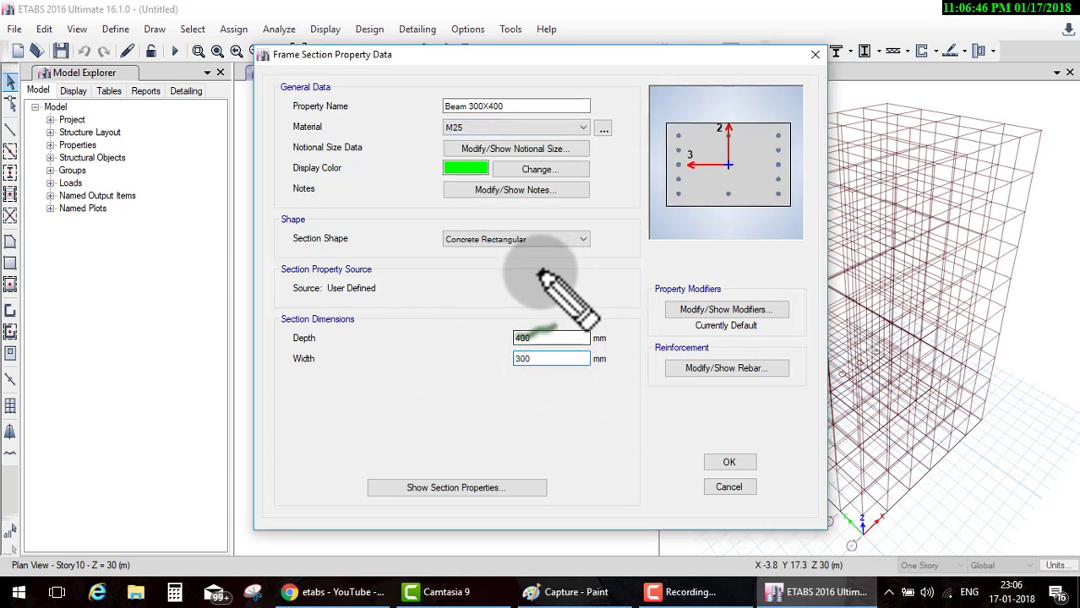
{"action": "left_click_drag", "start_coordinate": [501, 323], "coordinate": [420, 323]}
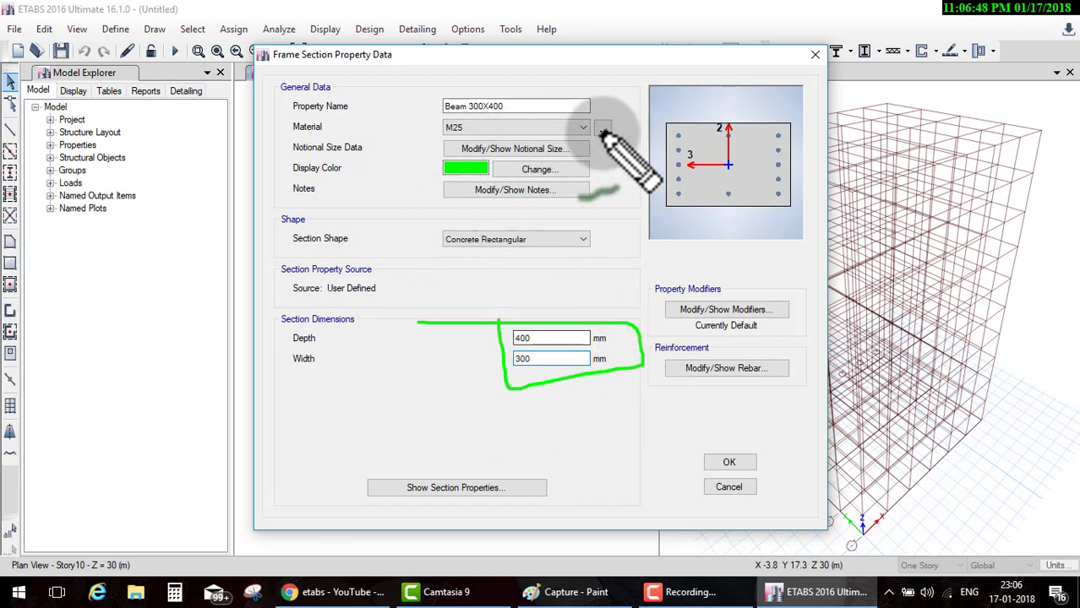
{"action": "left_click_drag", "start_coordinate": [603, 118], "coordinate": [685, 128]}
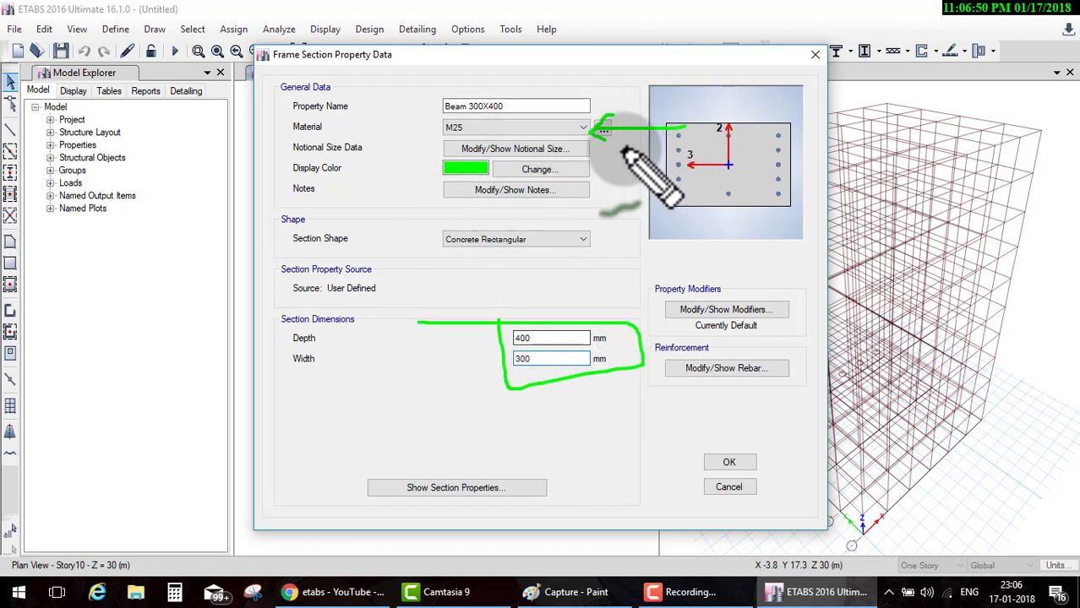
{"action": "left_click_drag", "start_coordinate": [418, 83], "coordinate": [592, 108]}
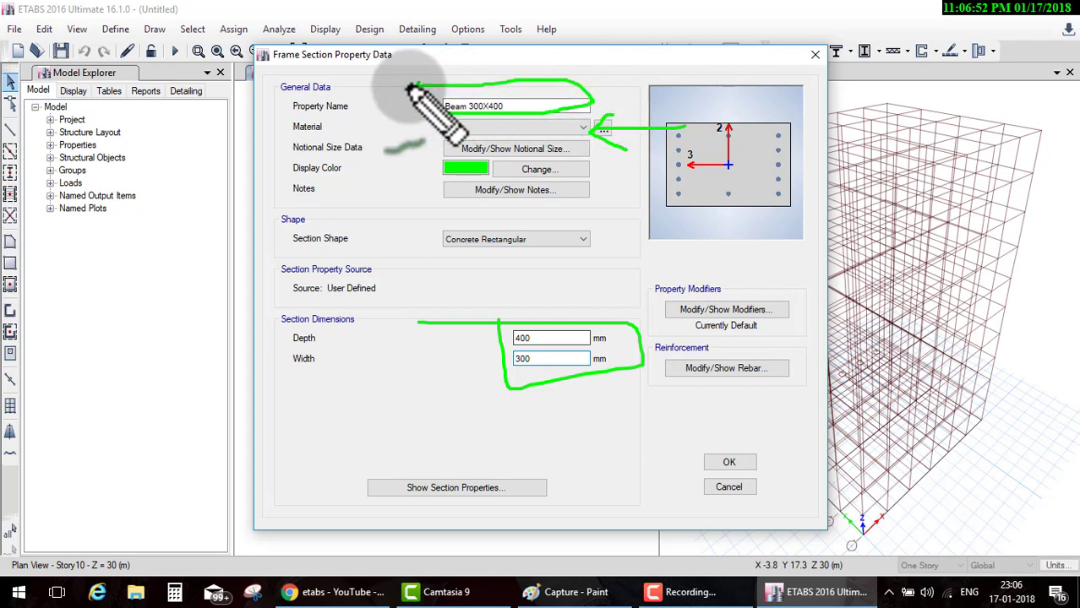
{"action": "key", "text": "Escape"}
{"action": "left_click", "coordinate": [729, 463]}
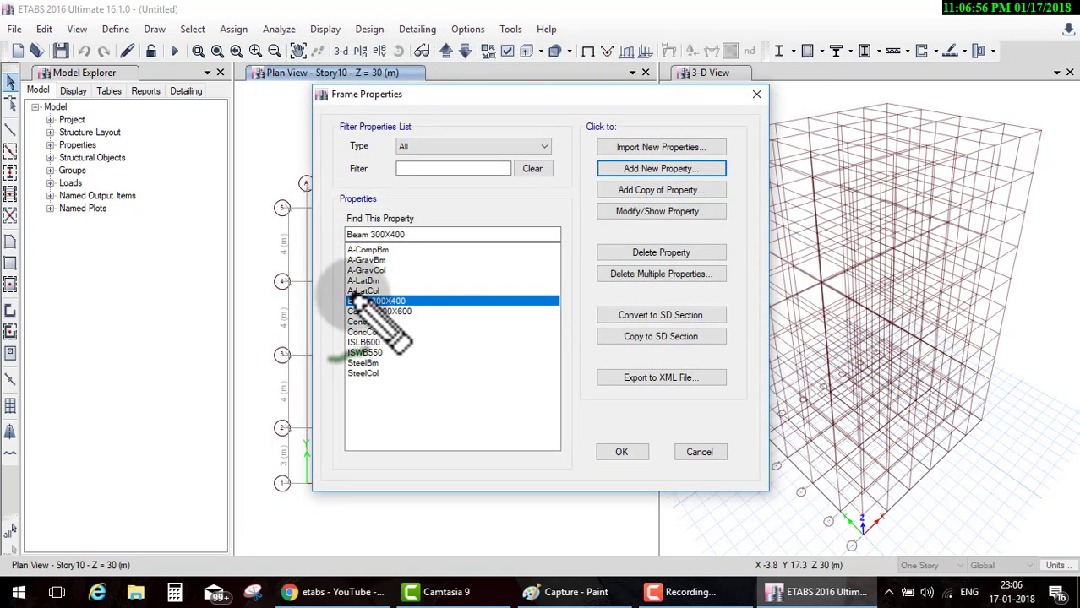
Step: Start another frame section after checking the 300 mm circular column size on the sketch
{"action": "left_click_drag", "start_coordinate": [343, 310], "coordinate": [417, 309]}
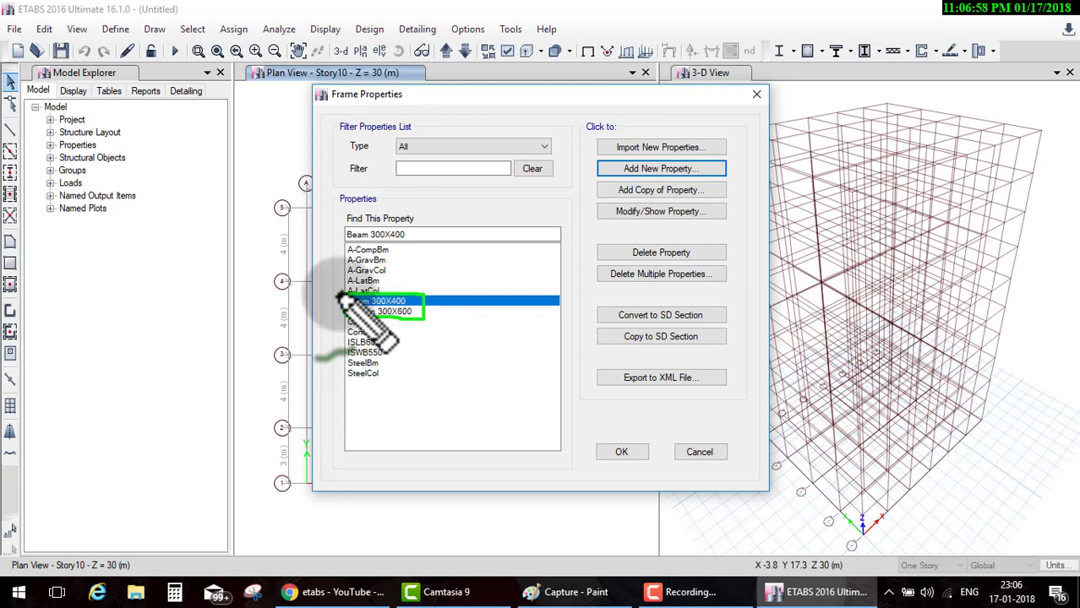
{"action": "left_click", "coordinate": [655, 169]}
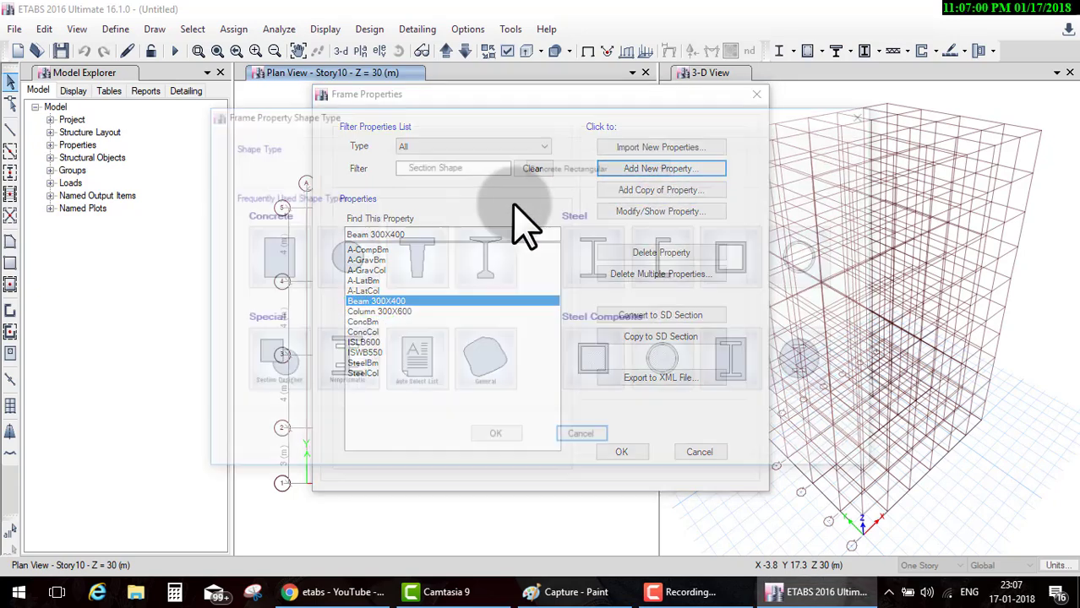
{"action": "left_click", "coordinate": [568, 592]}
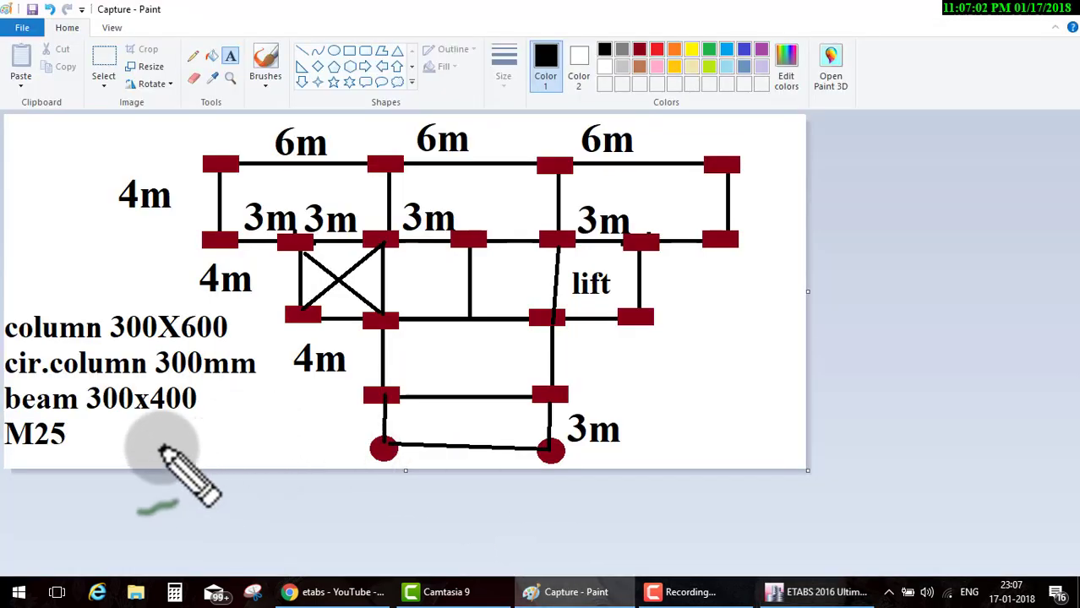
{"action": "mouse_move", "coordinate": [160, 377]}
{"action": "left_mouse_down"}
{"action": "mouse_move", "coordinate": [241, 375]}
{"action": "mouse_move", "coordinate": [154, 347]}
{"action": "left_mouse_up"}
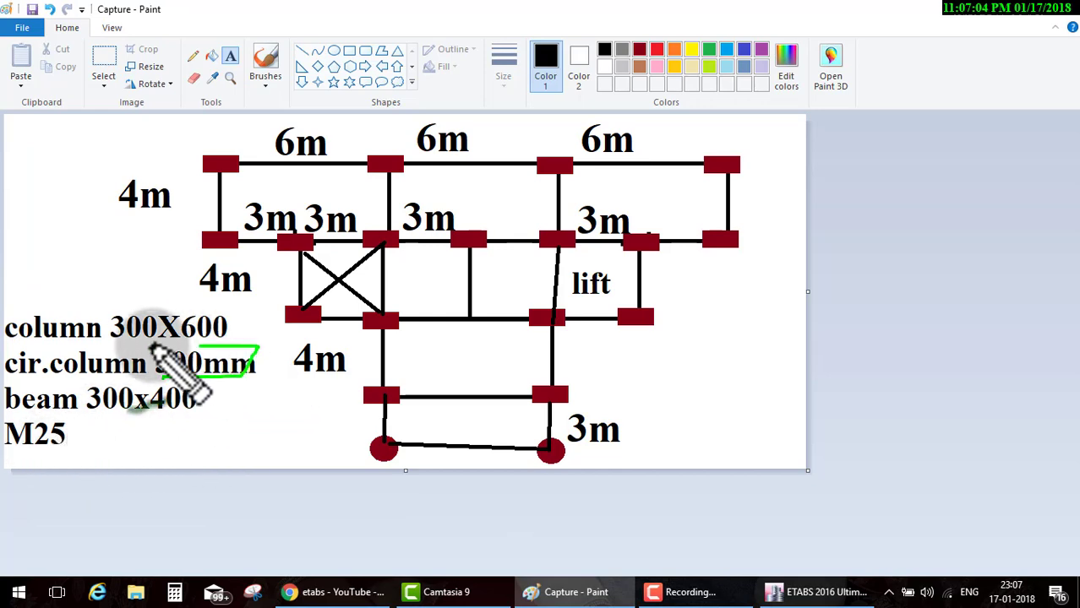
{"action": "left_click", "coordinate": [813, 592]}
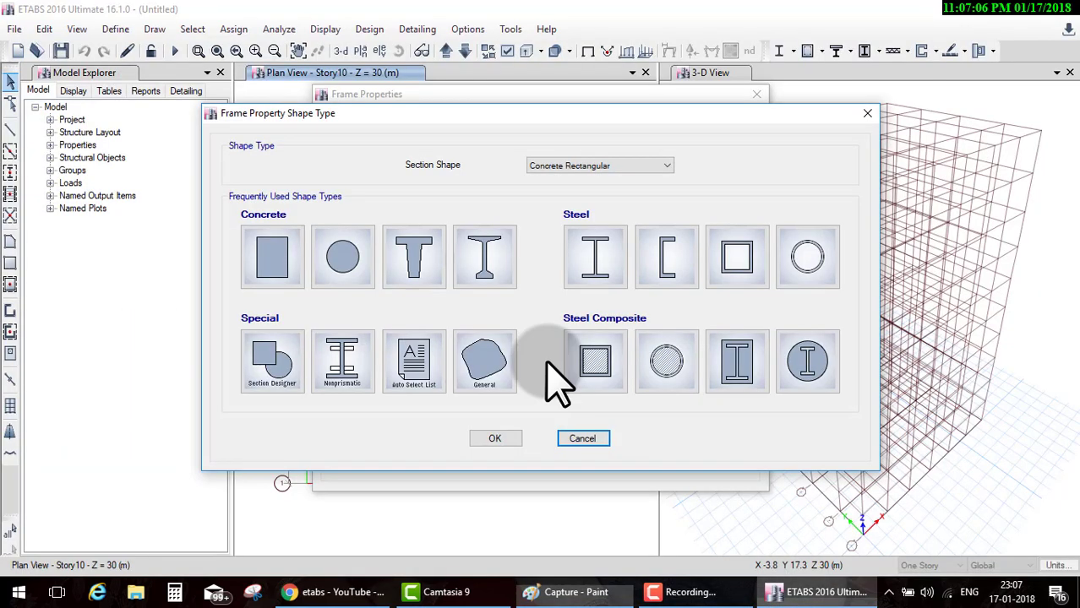
{"action": "key", "text": "Escape"}
Step: Define concrete circle section cir colum 300 with M25 material and 300 mm diameter
{"action": "left_click", "coordinate": [535, 215]}
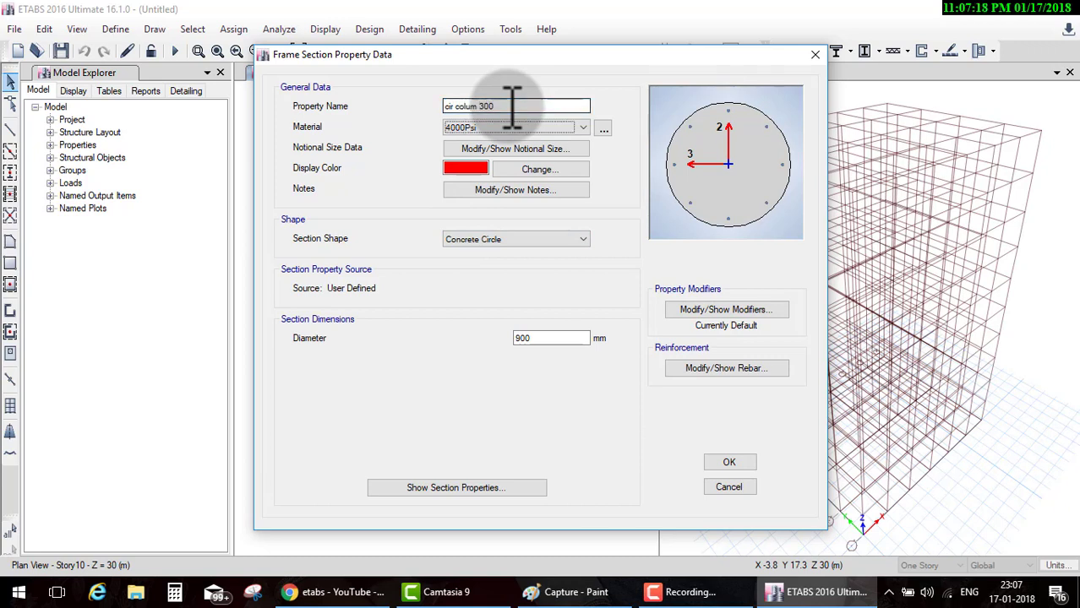
{"action": "left_click", "coordinate": [550, 338]}
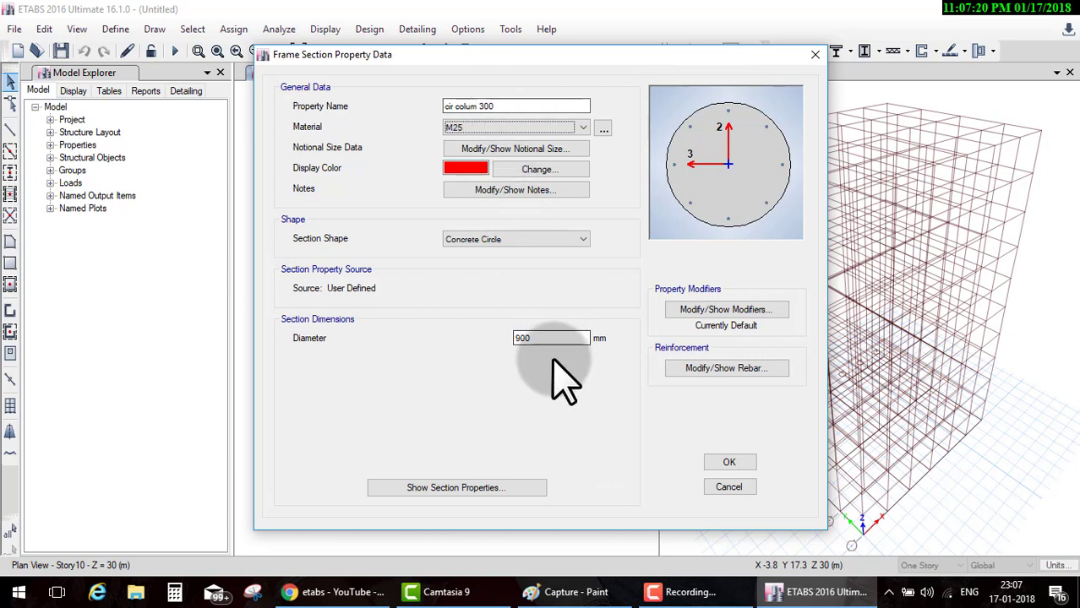
{"action": "left_click_drag", "start_coordinate": [559, 338], "coordinate": [499, 339]}
{"action": "type", "text": "300"}
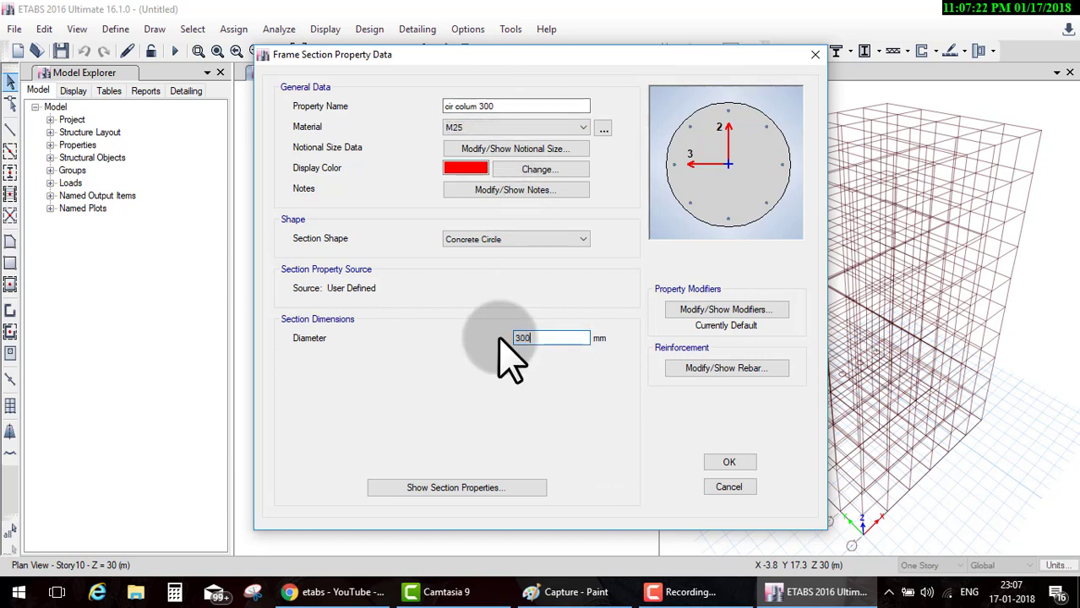
{"action": "left_click_drag", "start_coordinate": [497, 309], "coordinate": [610, 338]}
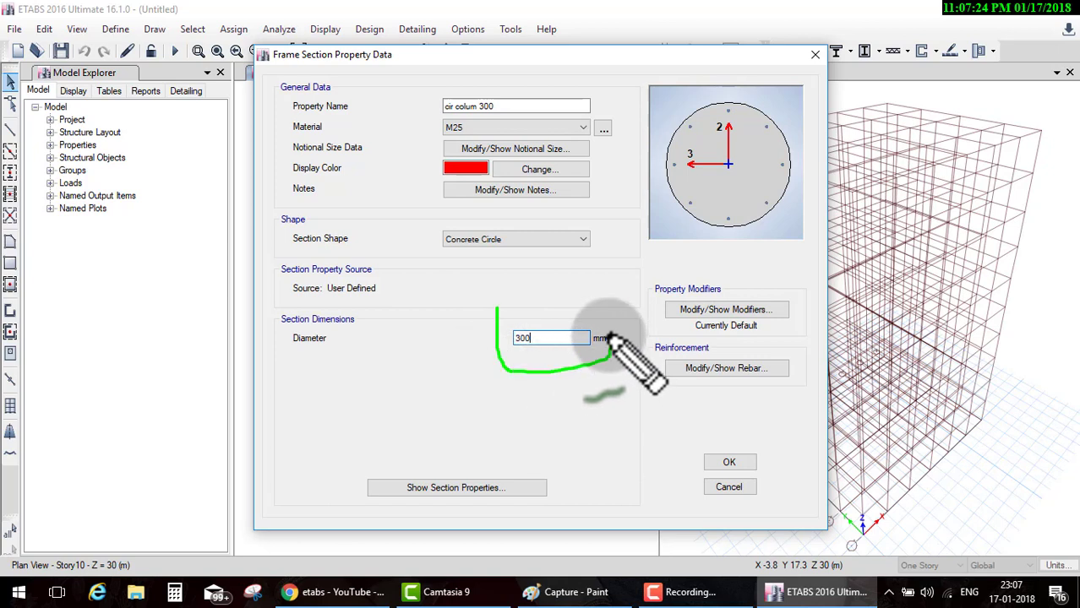
{"action": "left_click_drag", "start_coordinate": [594, 126], "coordinate": [697, 127]}
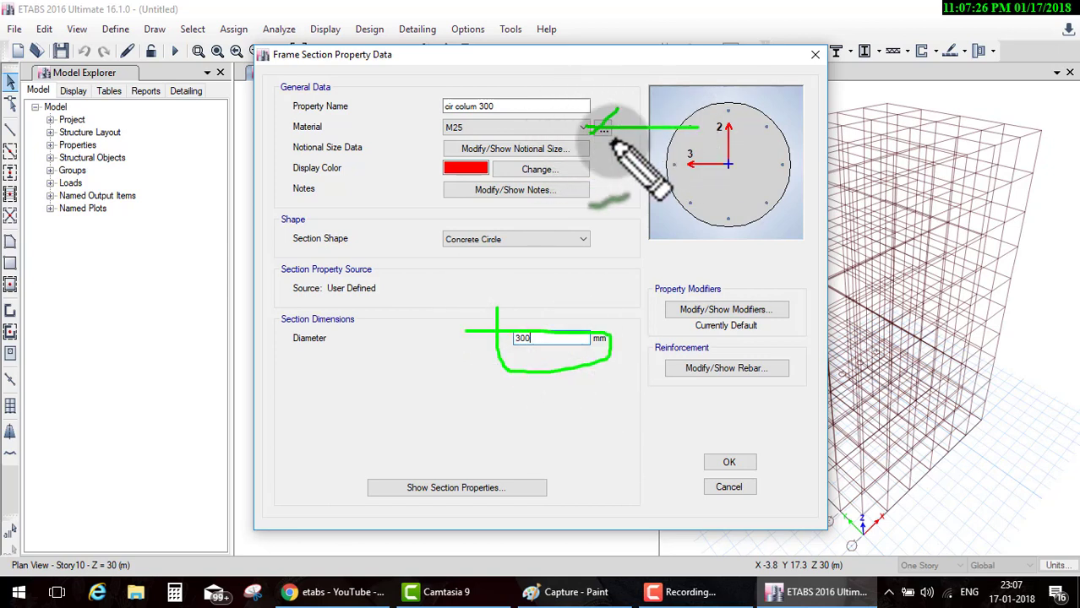
{"action": "left_click", "coordinate": [728, 463]}
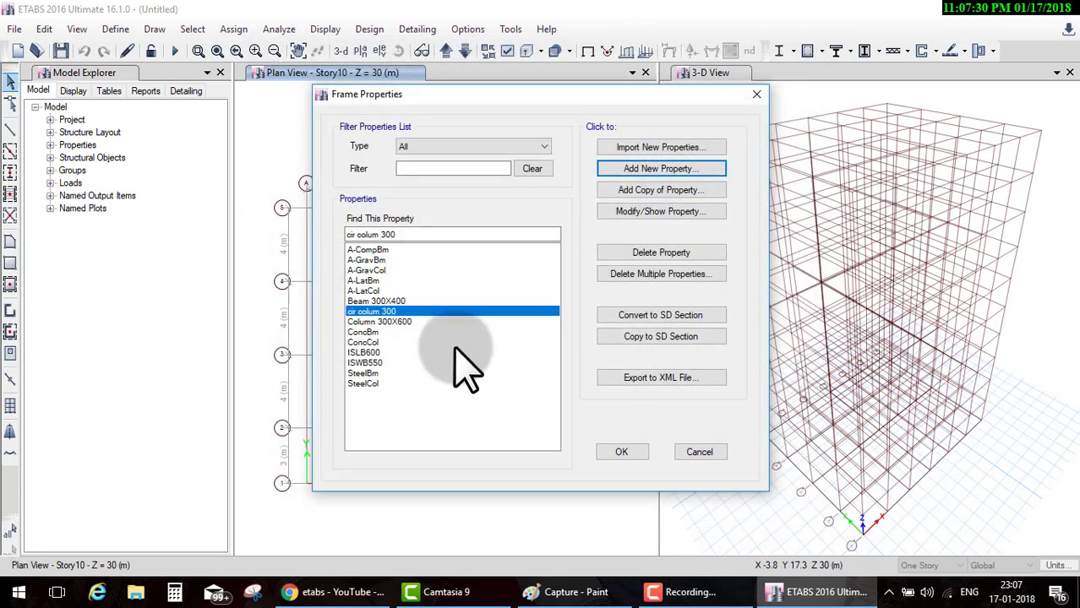
{"action": "left_click_drag", "start_coordinate": [346, 409], "coordinate": [384, 401]}
Step: Close the frame properties list holding the three new sections and glance at the plan sketch
{"action": "left_click_drag", "start_coordinate": [340, 293], "coordinate": [342, 341]}
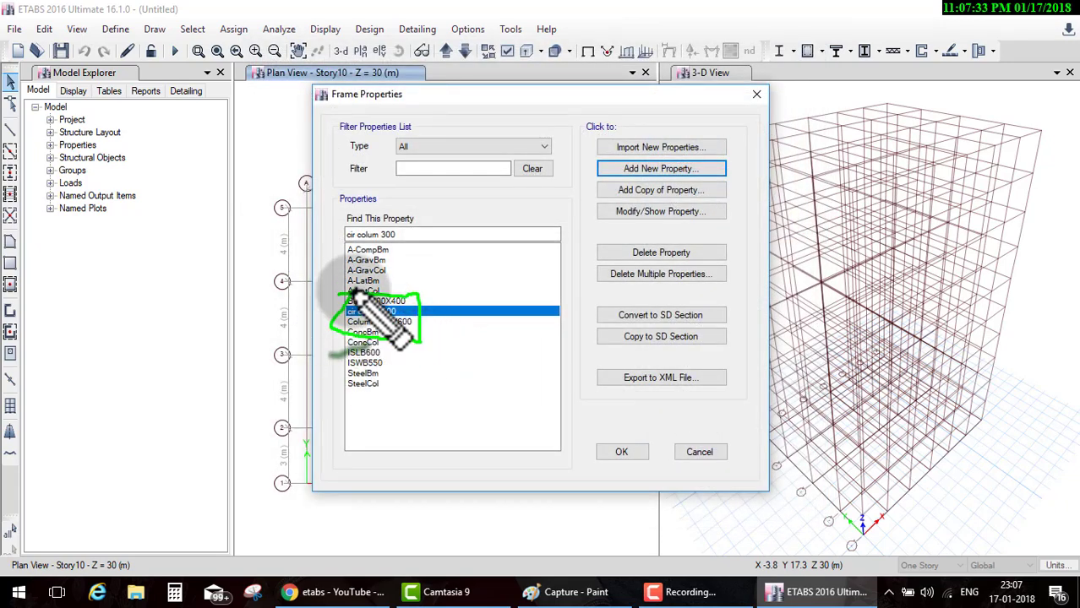
{"action": "left_click", "coordinate": [617, 453]}
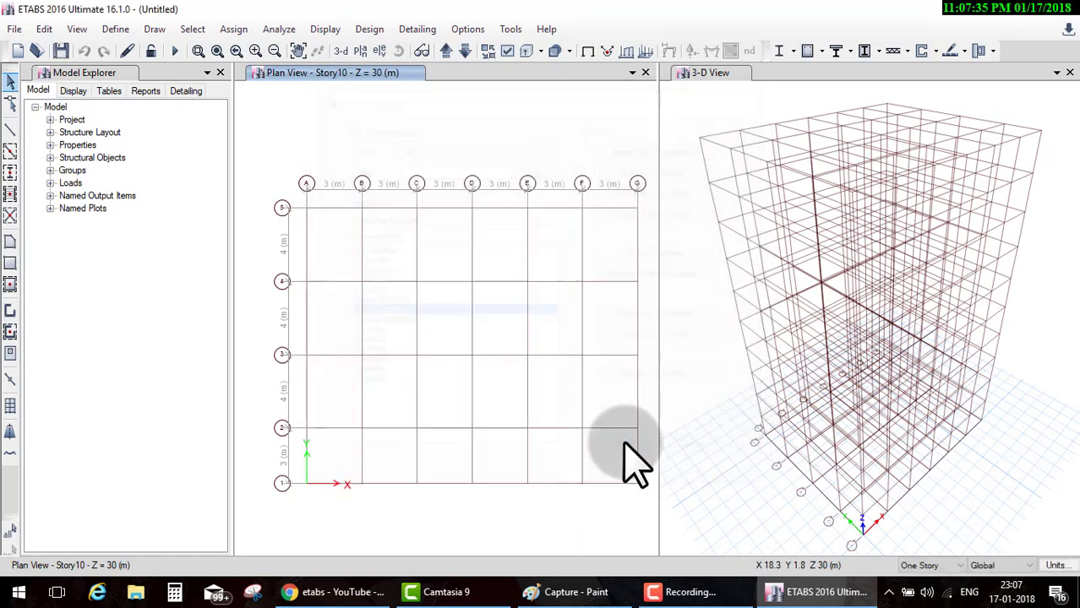
{"action": "left_click", "coordinate": [602, 596]}
{"action": "left_click", "coordinate": [574, 592]}
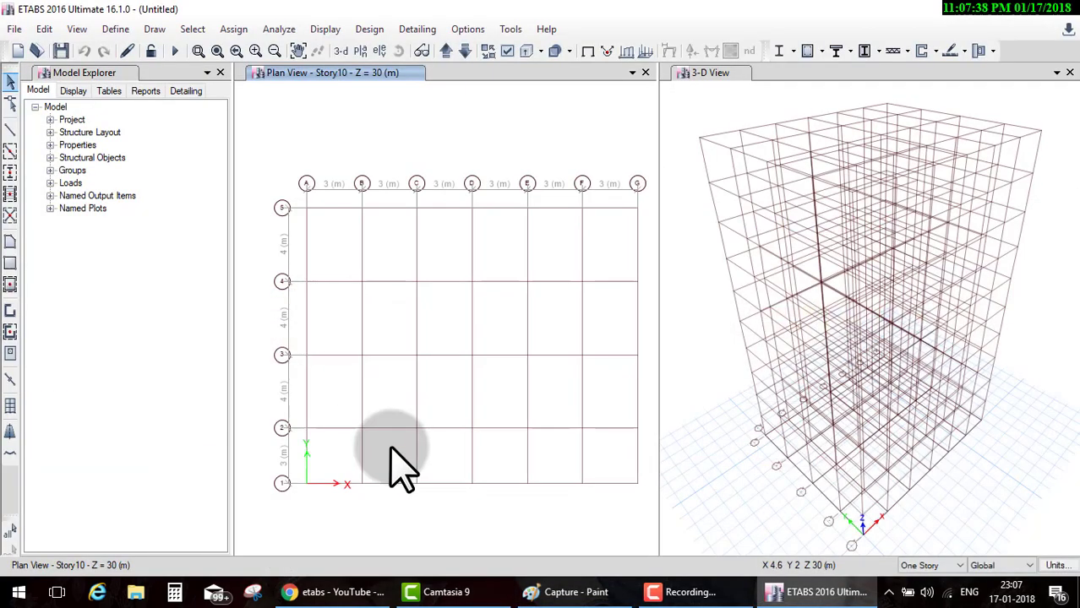
Step: Pick the beam drawing tool, set to All Stories with section Beam 300X400
{"action": "left_click", "coordinate": [11, 151]}
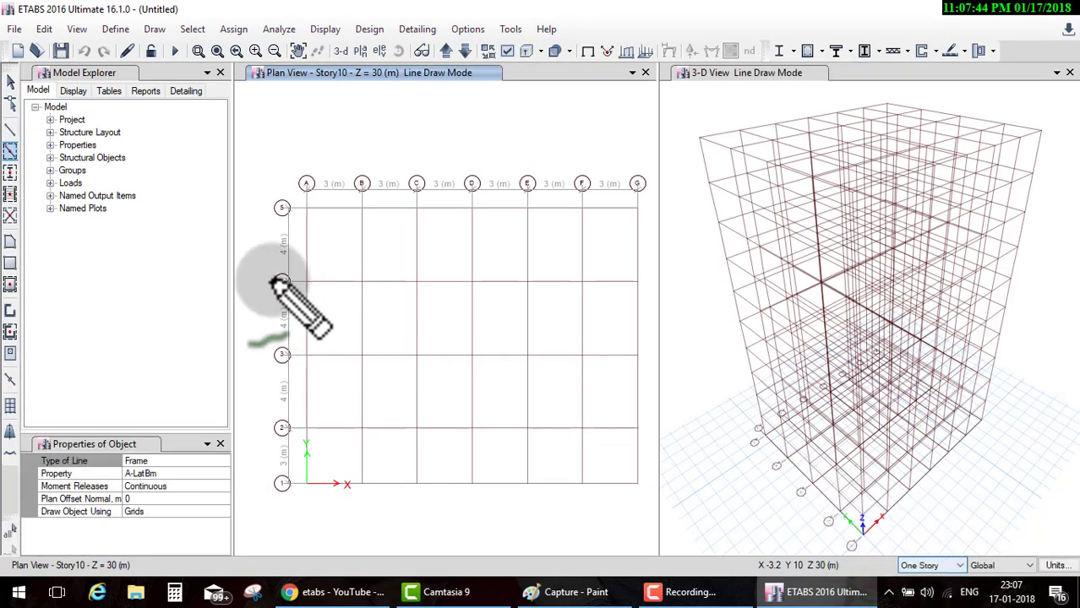
{"action": "mouse_move", "coordinate": [20, 159]}
{"action": "left_mouse_down"}
{"action": "mouse_move", "coordinate": [458, 205]}
{"action": "mouse_move", "coordinate": [856, 446]}
{"action": "mouse_move", "coordinate": [923, 545]}
{"action": "mouse_move", "coordinate": [947, 522]}
{"action": "mouse_move", "coordinate": [893, 531]}
{"action": "left_mouse_up"}
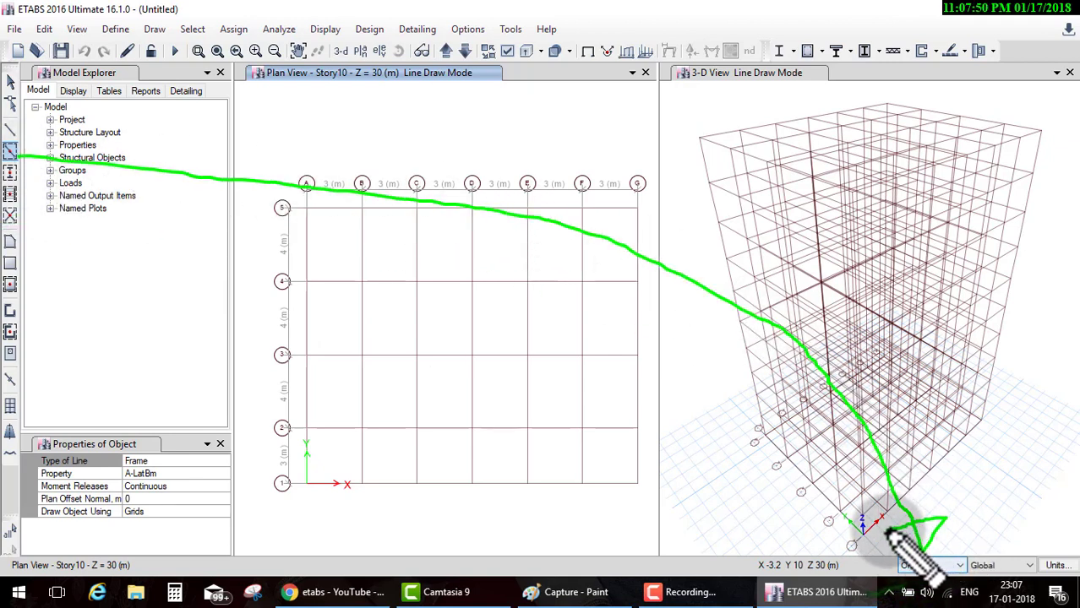
{"action": "key", "text": "Escape"}
{"action": "left_click", "coordinate": [930, 565]}
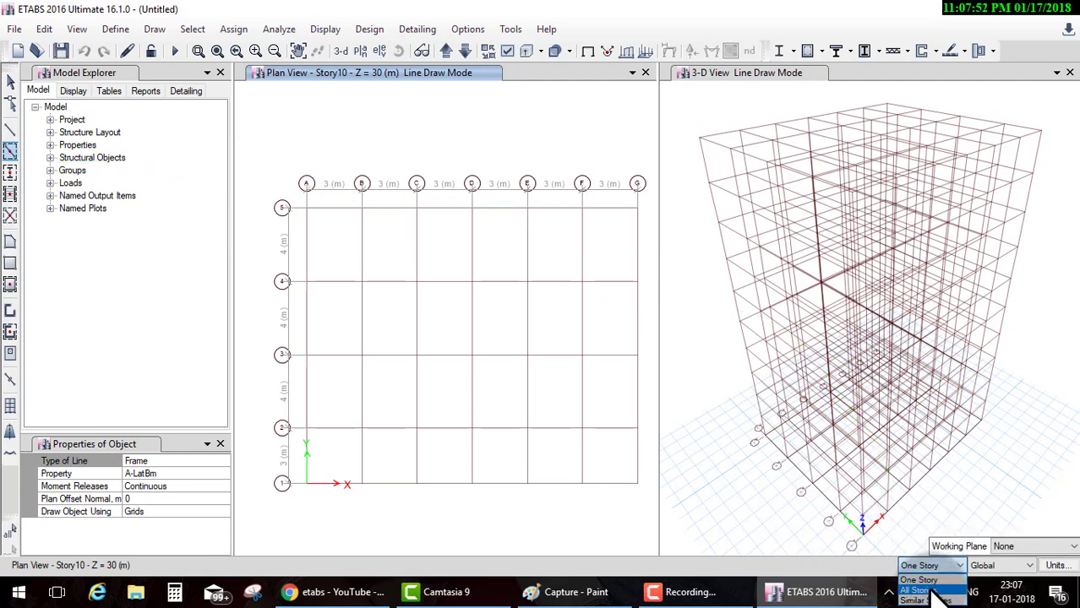
{"action": "left_click", "coordinate": [933, 590]}
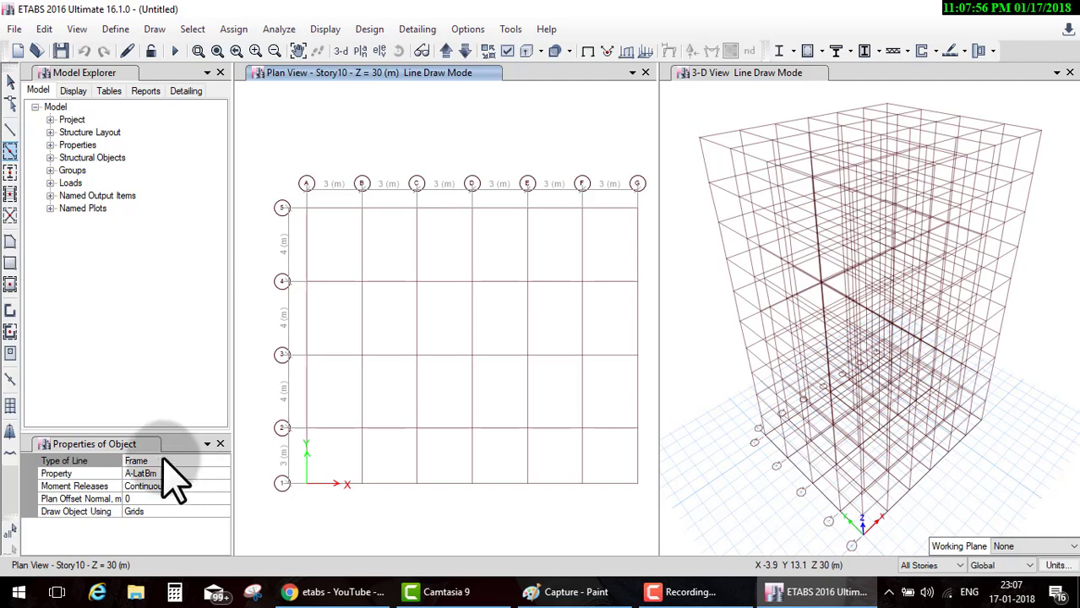
{"action": "mouse_move", "coordinate": [36, 412]}
{"action": "left_mouse_down"}
{"action": "mouse_move", "coordinate": [247, 535]}
{"action": "mouse_move", "coordinate": [38, 414]}
{"action": "left_mouse_up"}
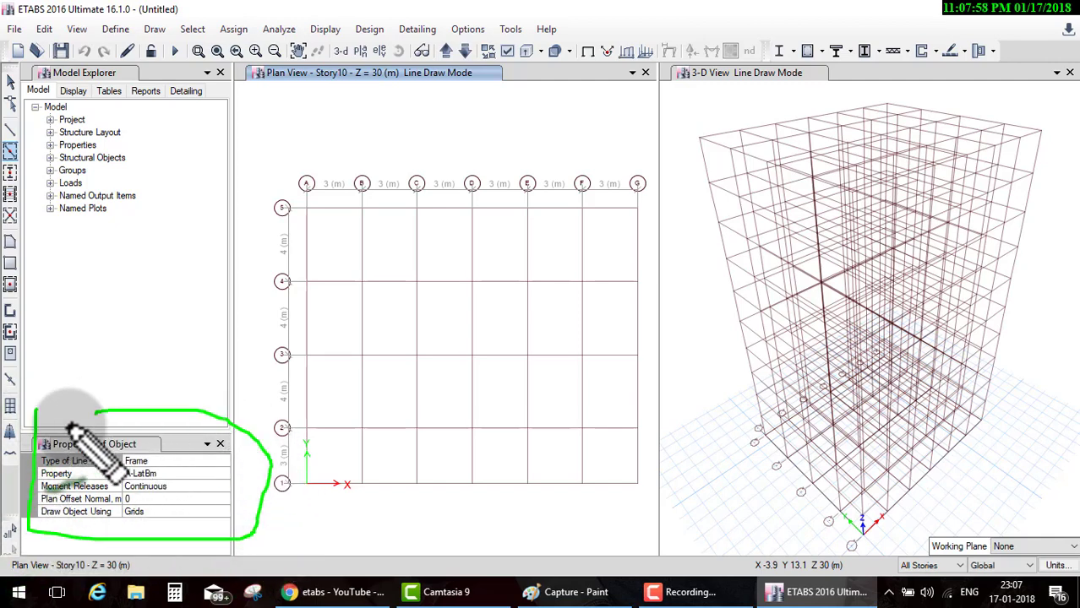
{"action": "left_click_drag", "start_coordinate": [331, 473], "coordinate": [176, 462]}
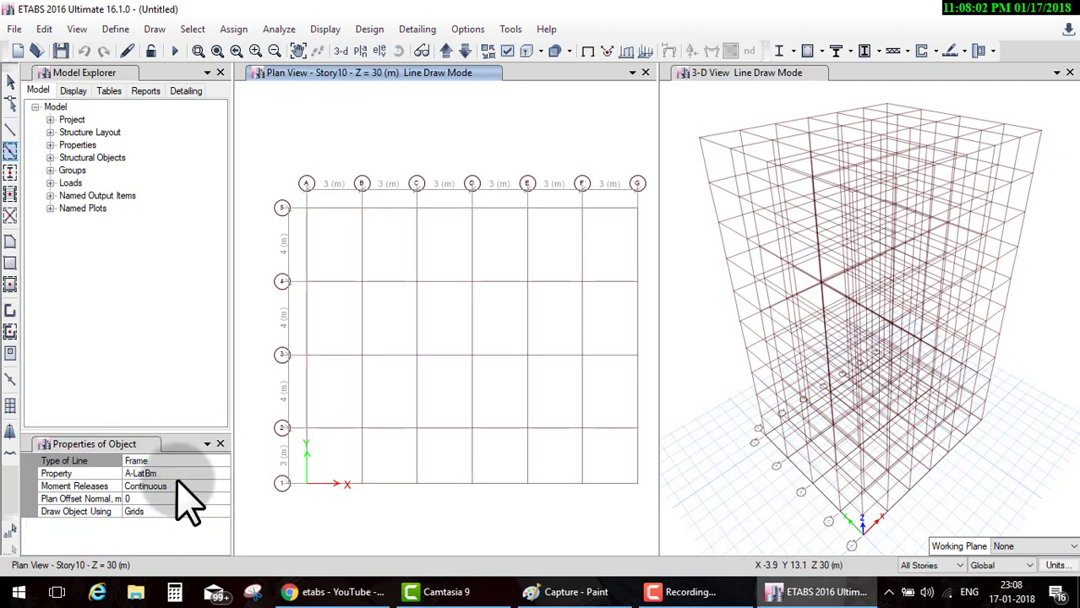
{"action": "left_click", "coordinate": [221, 473]}
{"action": "left_click", "coordinate": [222, 474]}
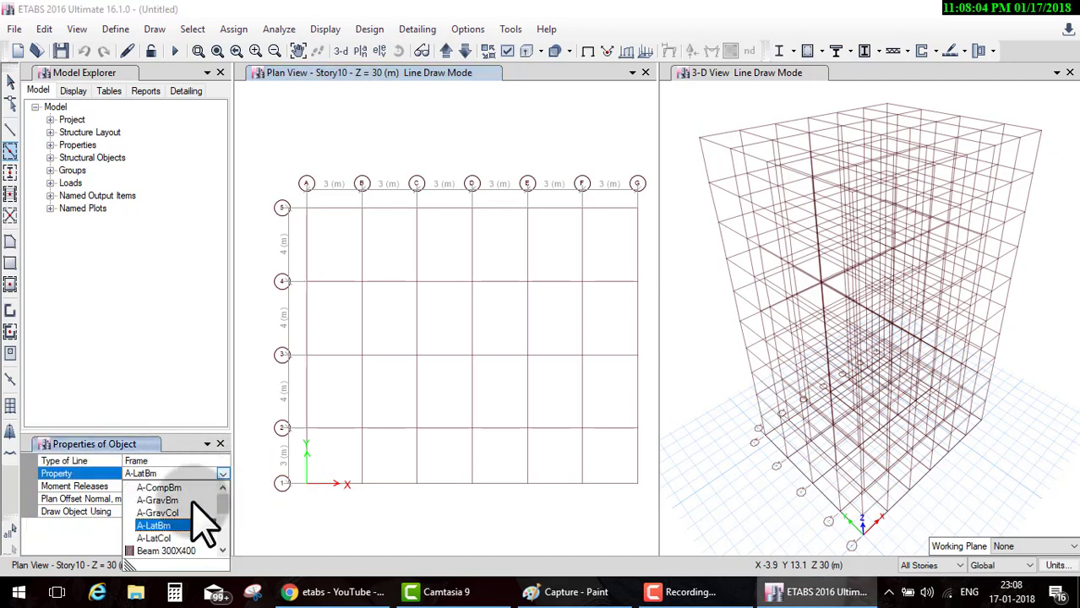
{"action": "left_click", "coordinate": [173, 550]}
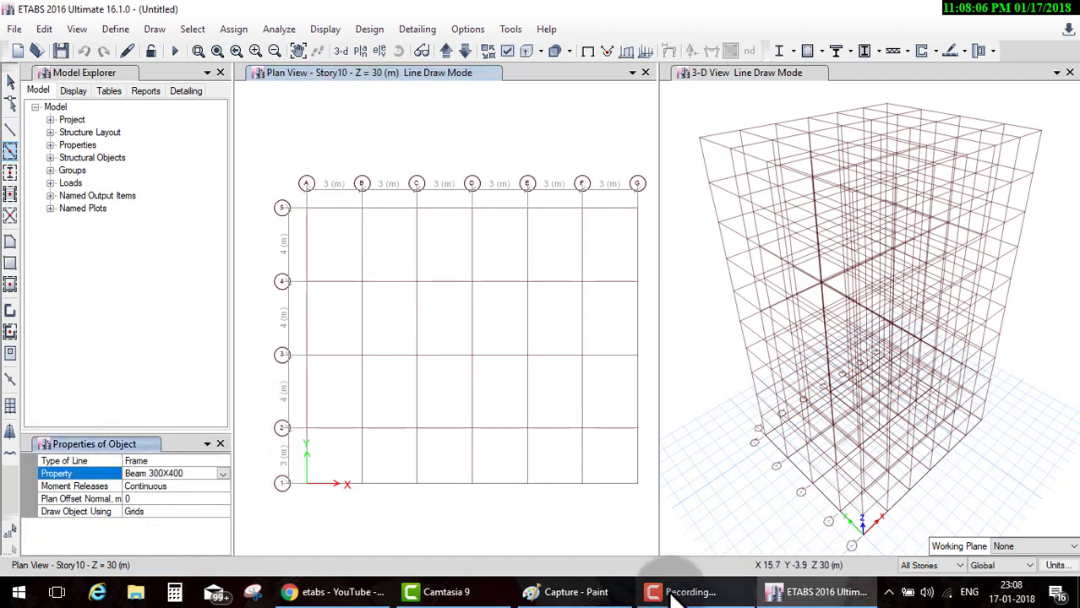
Step: Mark the top-left 6 m beam span on the Paint plan sketch, then return to ETABS
{"action": "left_click", "coordinate": [568, 592]}
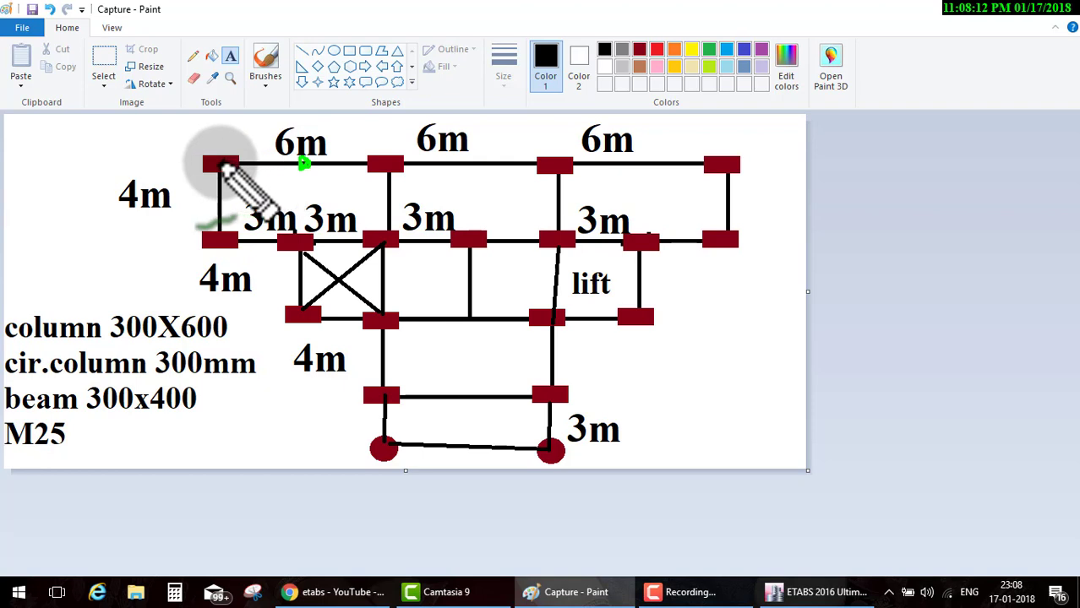
{"action": "left_click_drag", "start_coordinate": [220, 161], "coordinate": [363, 159]}
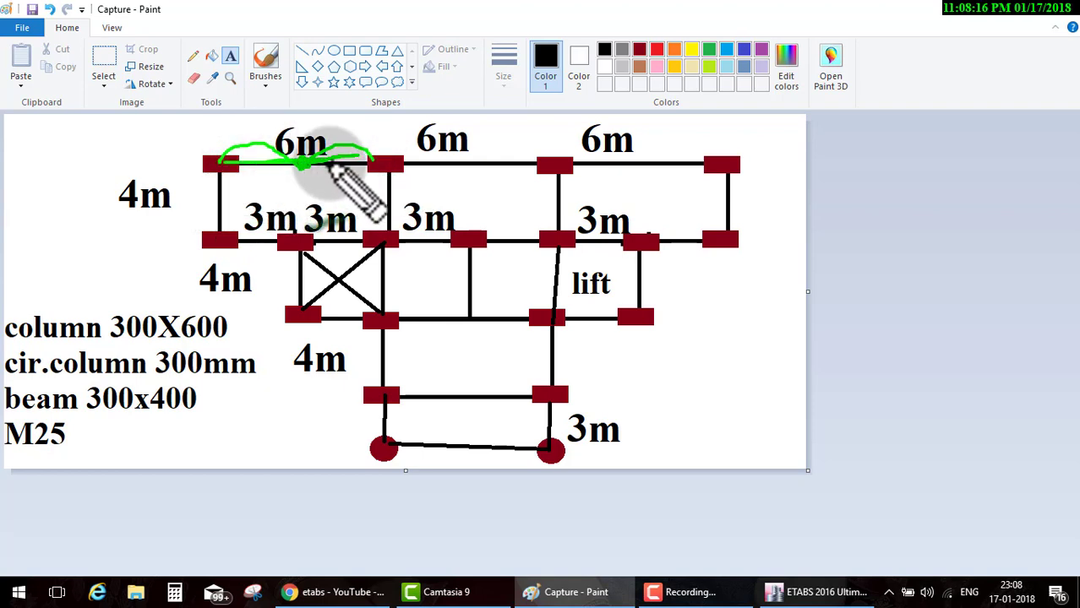
{"action": "left_click_drag", "start_coordinate": [186, 157], "coordinate": [372, 158]}
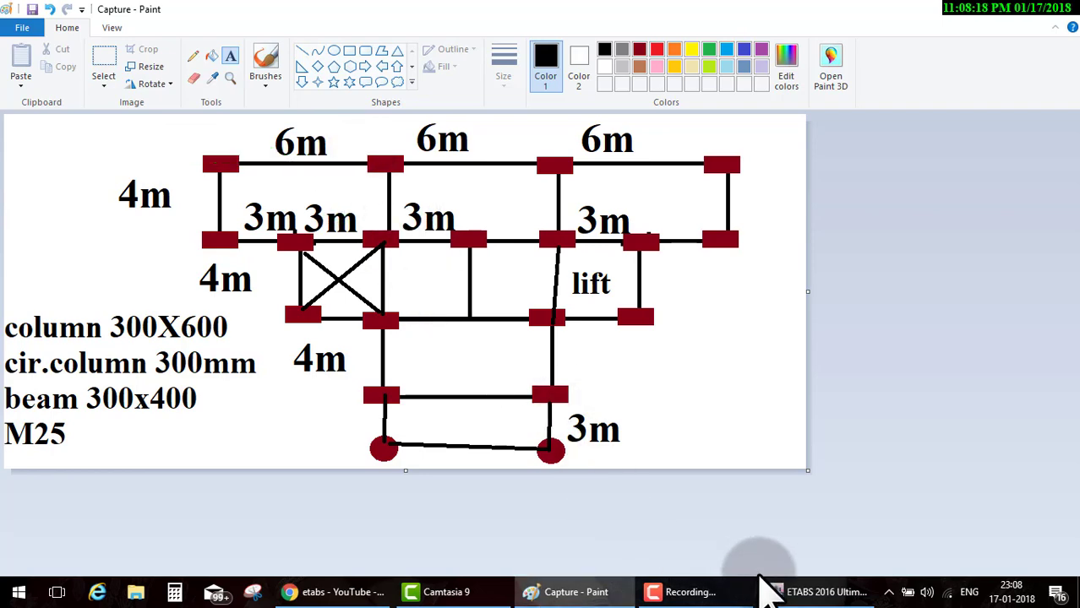
{"action": "left_click", "coordinate": [799, 592]}
Step: Draw Beam 300X400 beams along grid row 5 from A-5 to G-5
{"action": "left_click", "coordinate": [283, 187]}
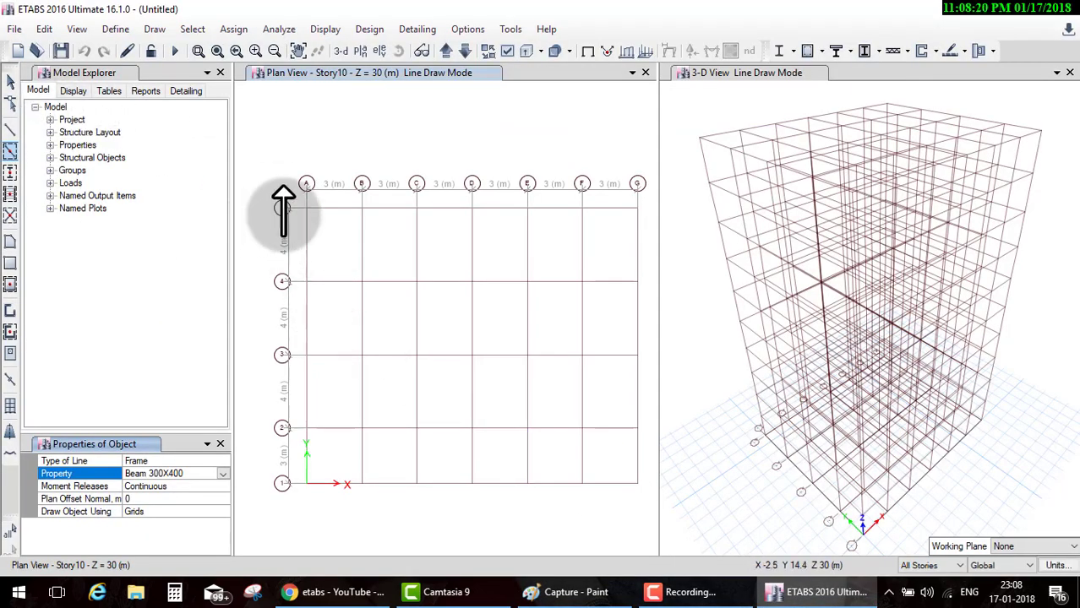
{"action": "left_click", "coordinate": [291, 179]}
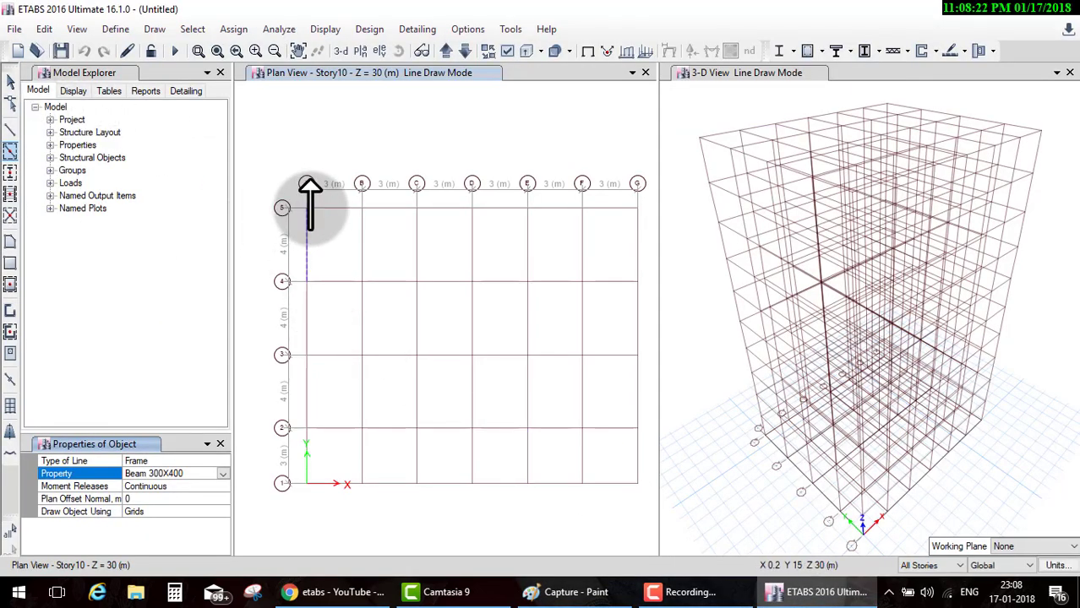
{"action": "left_click", "coordinate": [9, 128]}
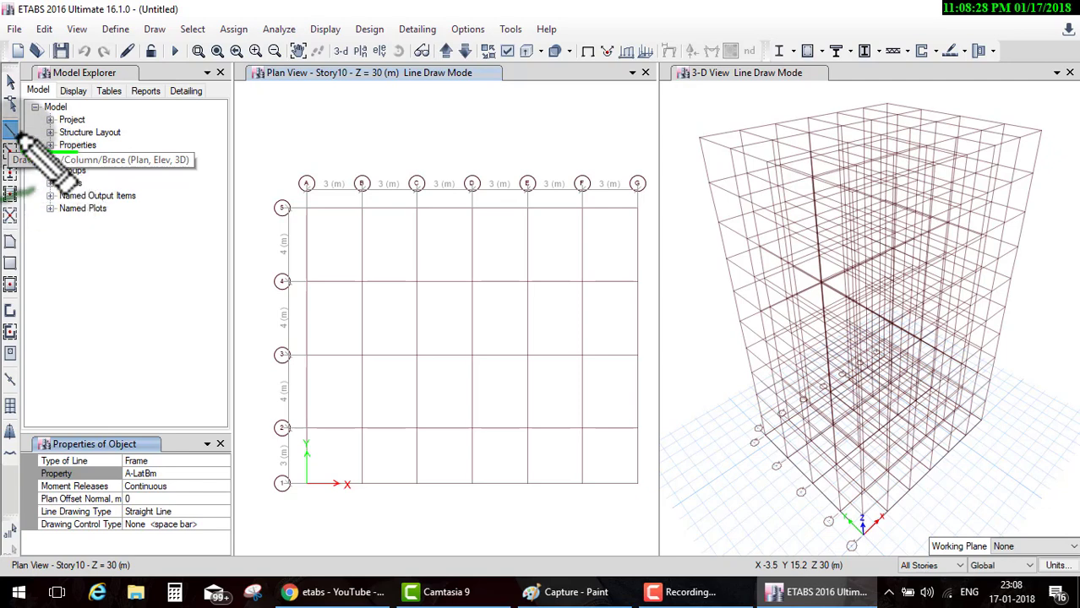
{"action": "left_click", "coordinate": [306, 207]}
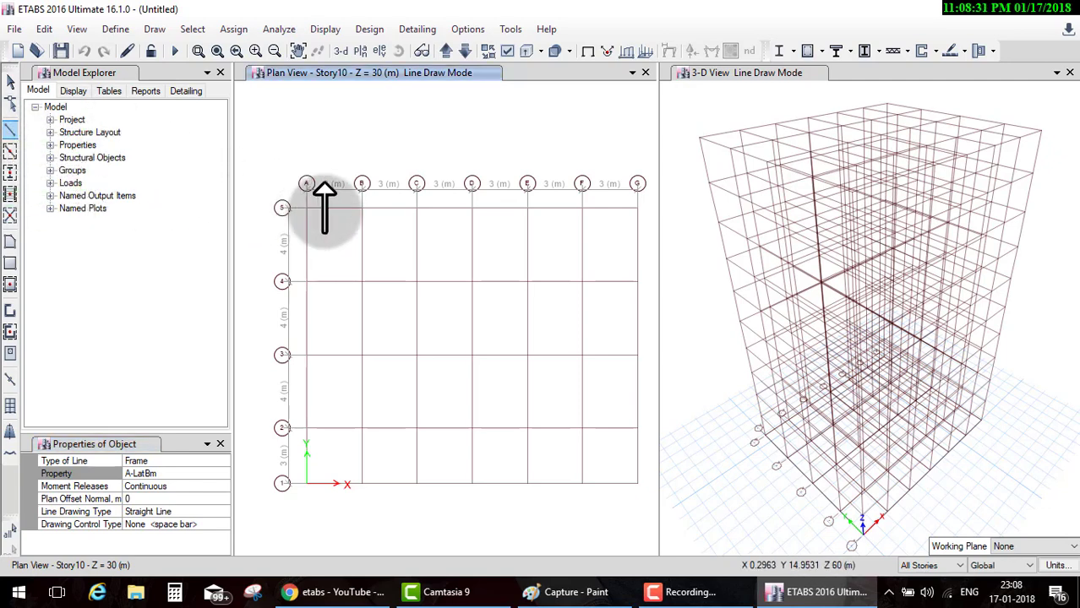
{"action": "left_click", "coordinate": [416, 207]}
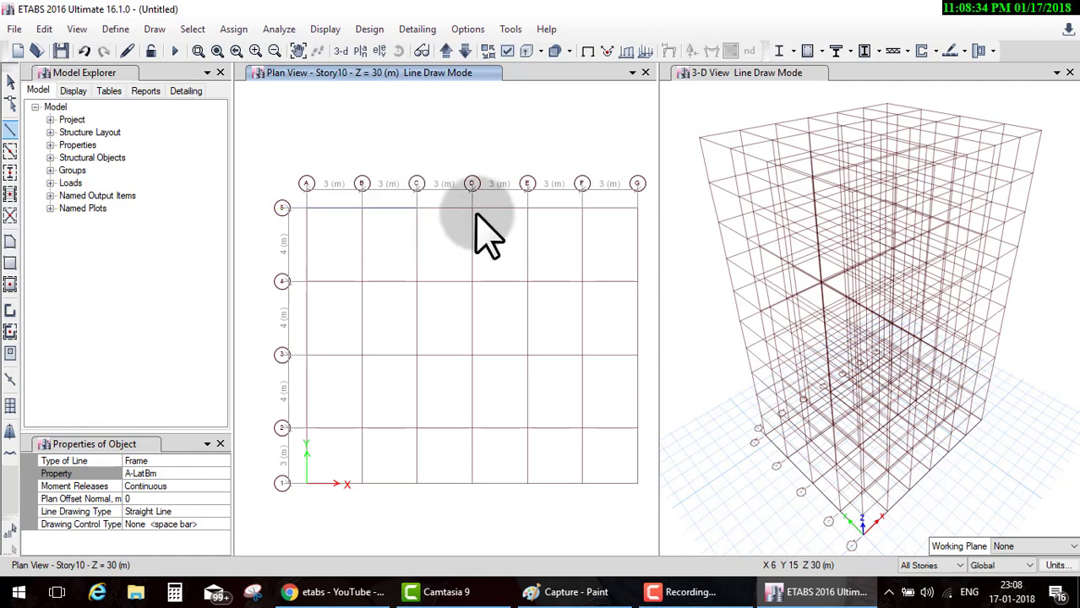
{"action": "left_click", "coordinate": [527, 209]}
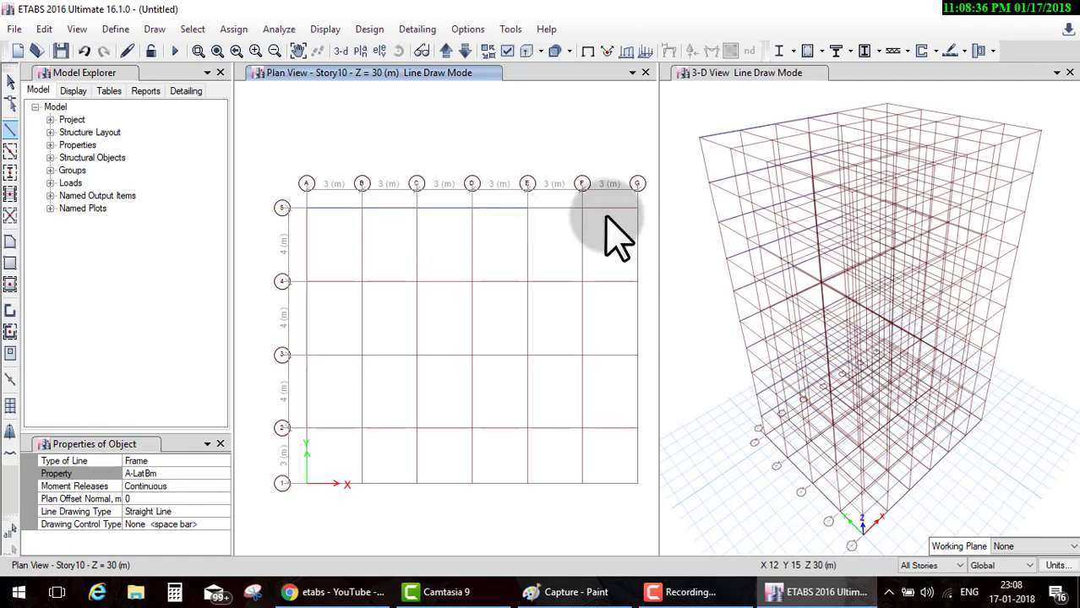
{"action": "double_click", "coordinate": [638, 209]}
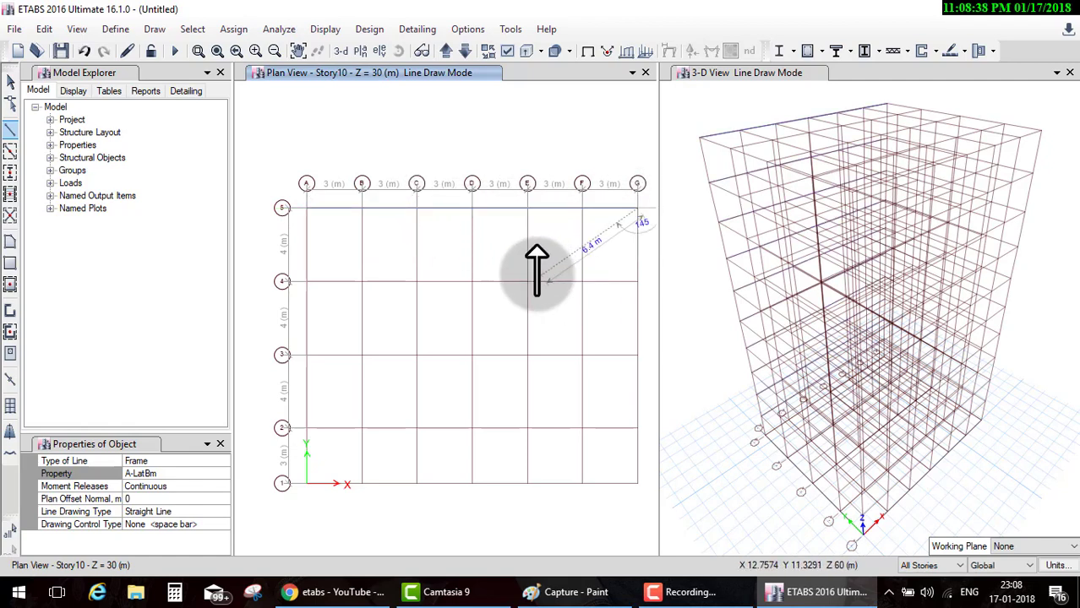
Step: Check the floor-plan sketch in Paint and come back to the model
{"action": "left_click", "coordinate": [588, 594]}
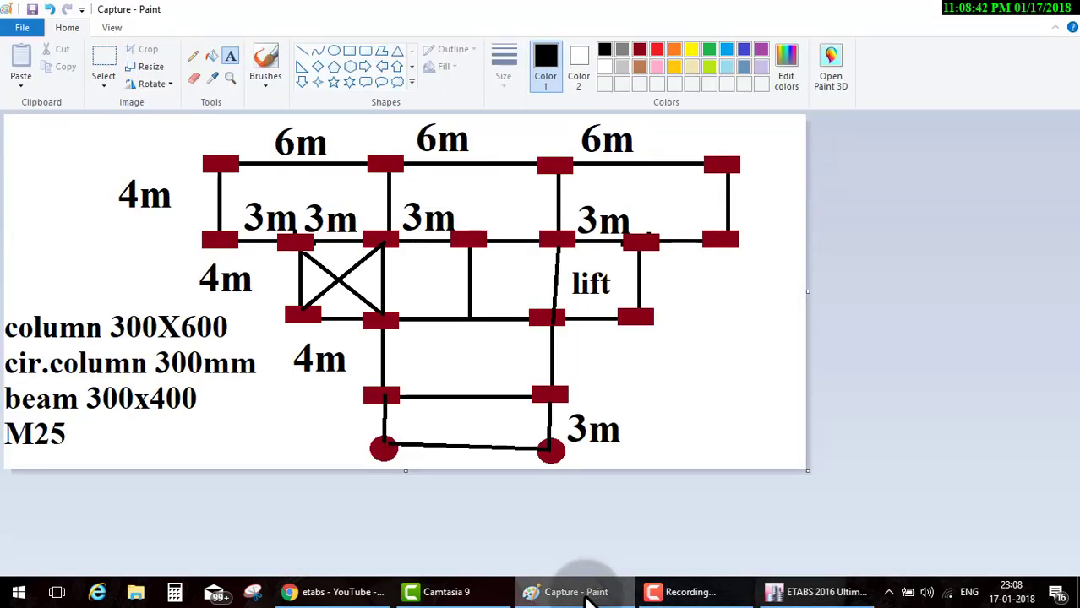
{"action": "left_click", "coordinate": [588, 595]}
{"action": "left_click", "coordinate": [588, 594]}
{"action": "left_click", "coordinate": [589, 595]}
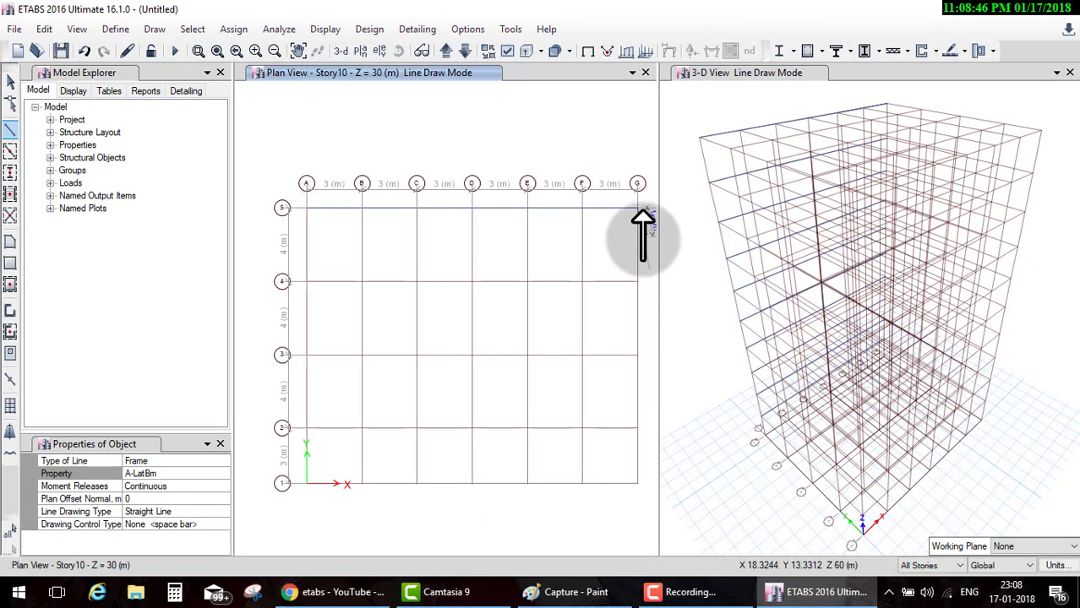
Step: Draw row 4 beams from G-4 to A-4 and close the outline up to A-5
{"action": "left_click", "coordinate": [582, 280]}
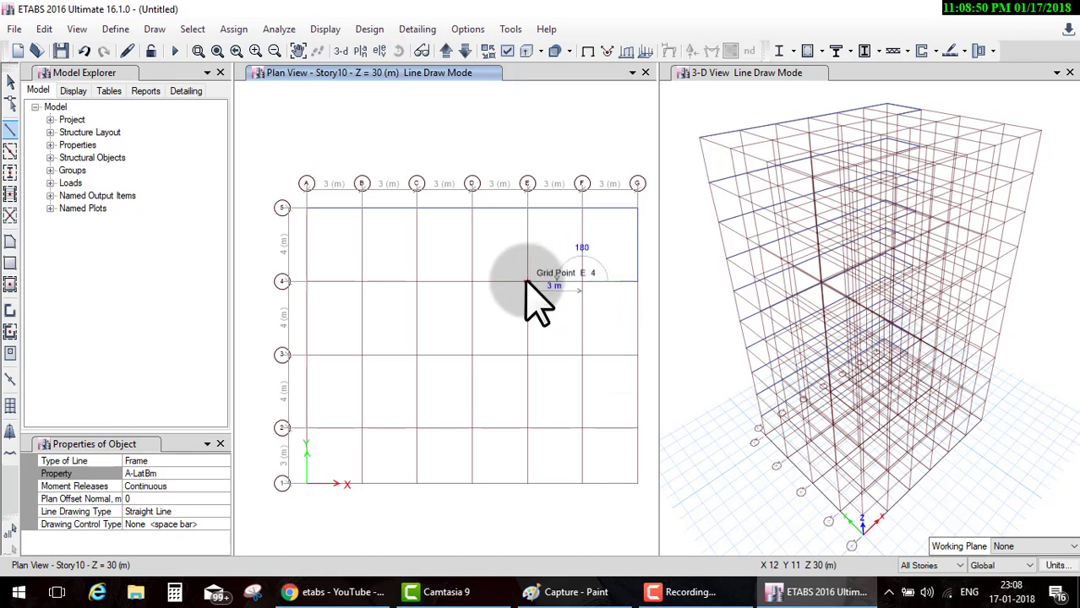
{"action": "left_click", "coordinate": [528, 280]}
{"action": "left_click", "coordinate": [471, 280]}
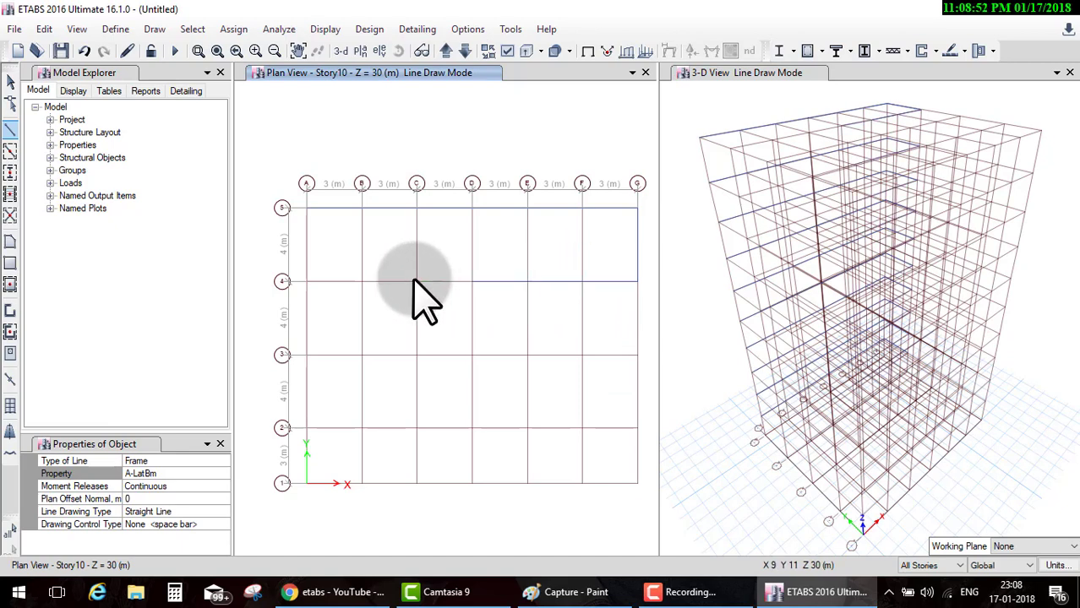
{"action": "left_click", "coordinate": [416, 281]}
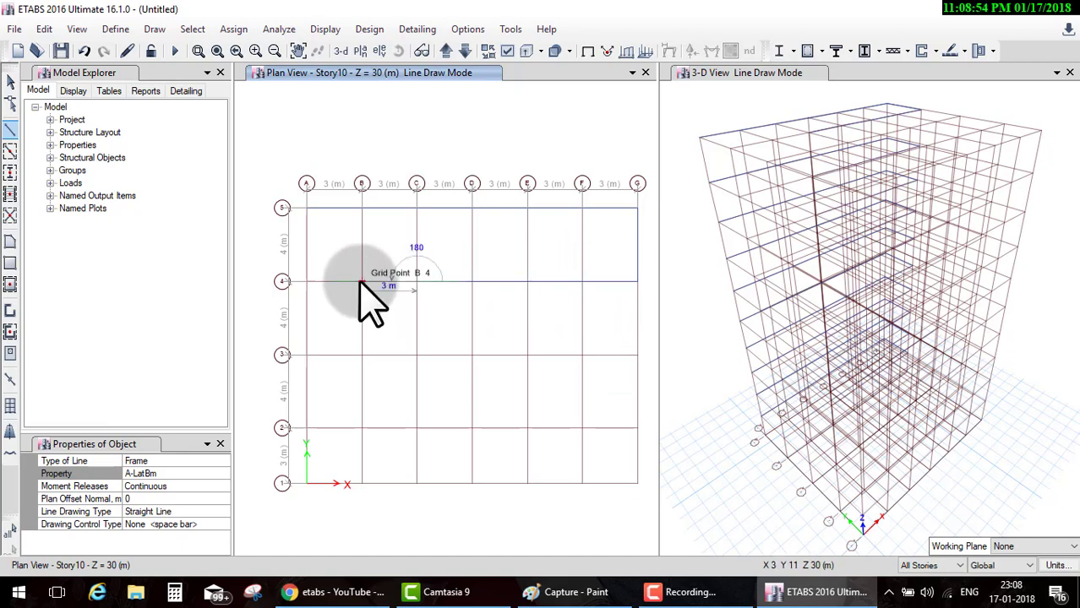
{"action": "left_click", "coordinate": [360, 280]}
{"action": "left_click", "coordinate": [305, 280]}
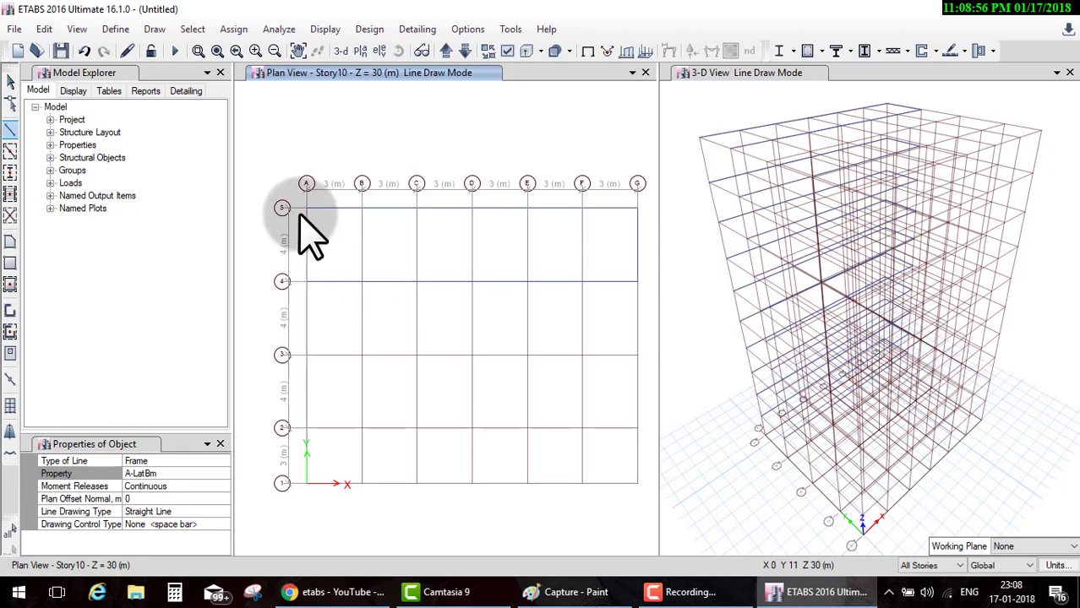
{"action": "left_click", "coordinate": [305, 207]}
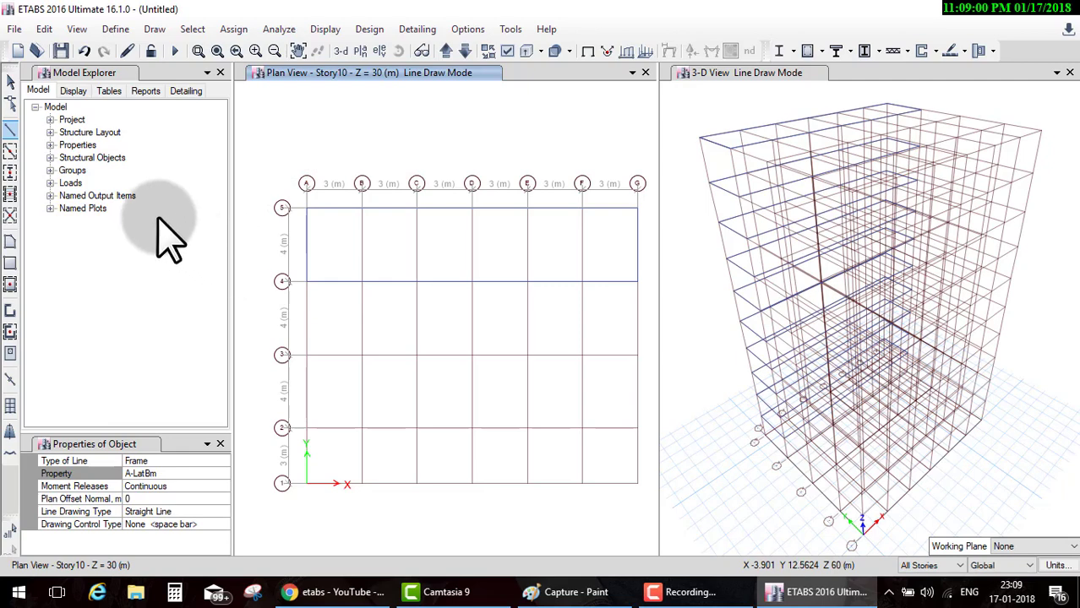
{"action": "key", "text": "Escape"}
{"action": "left_click", "coordinate": [10, 149]}
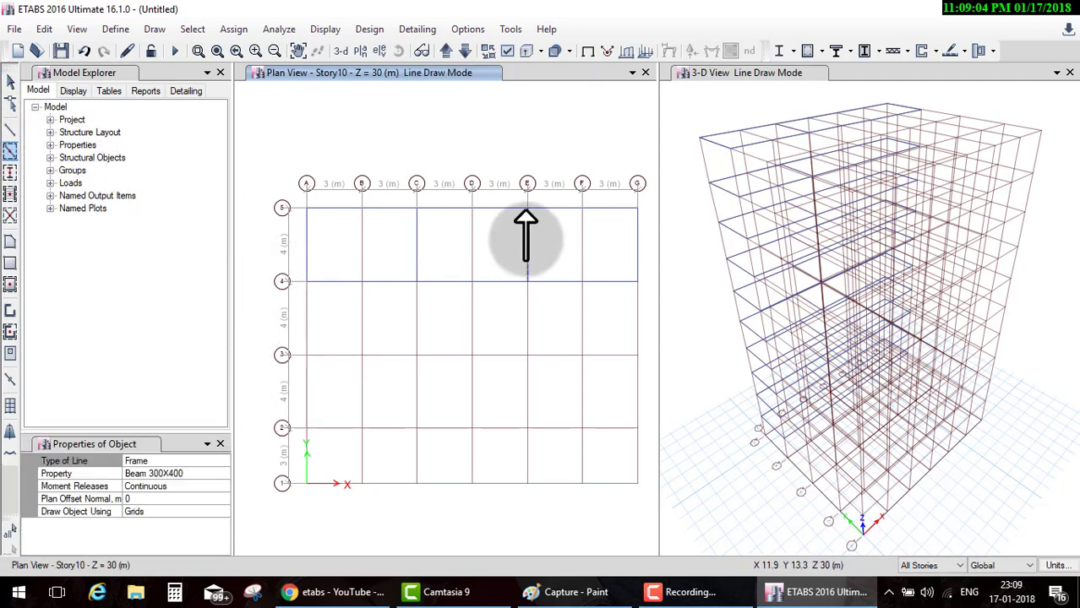
{"action": "key", "text": "Escape"}
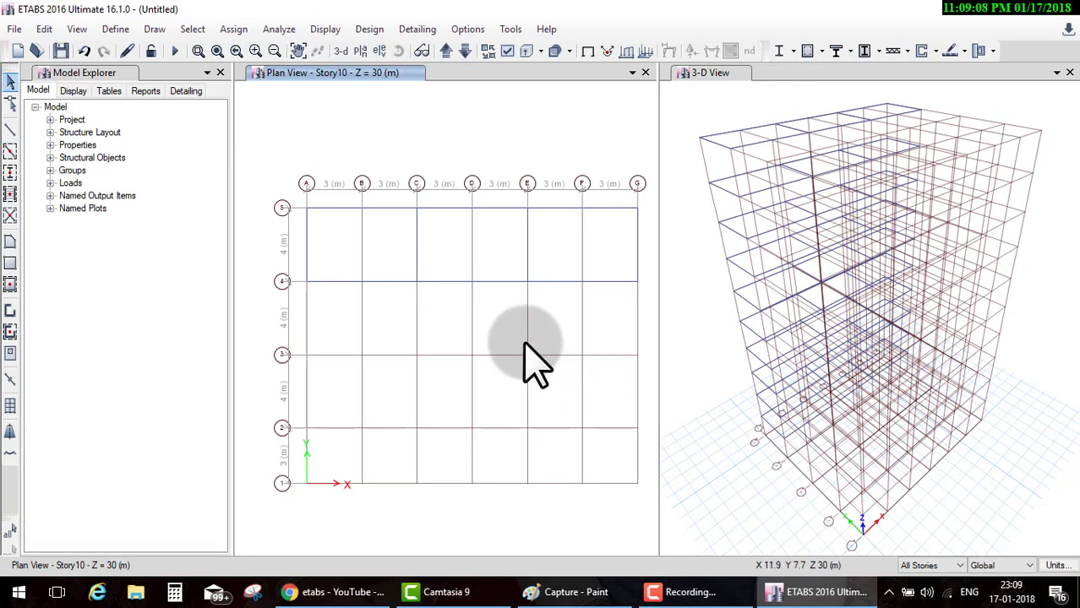
Step: Isolate the selected Story10 top-bay beams, restore all objects, then switch to the Paint sketch
{"action": "right_click", "coordinate": [535, 321]}
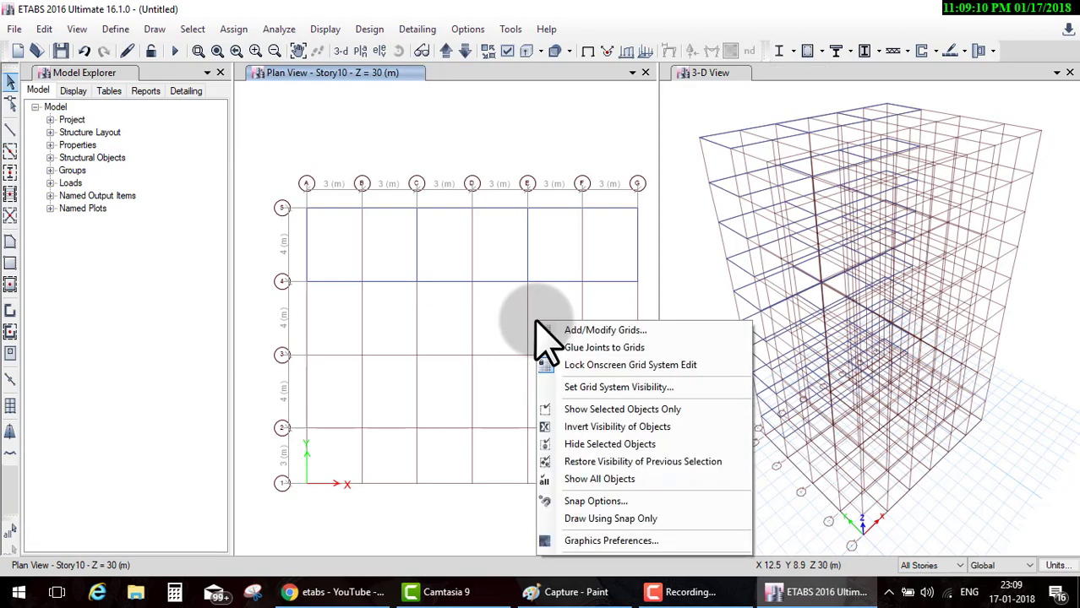
{"action": "left_click", "coordinate": [583, 409]}
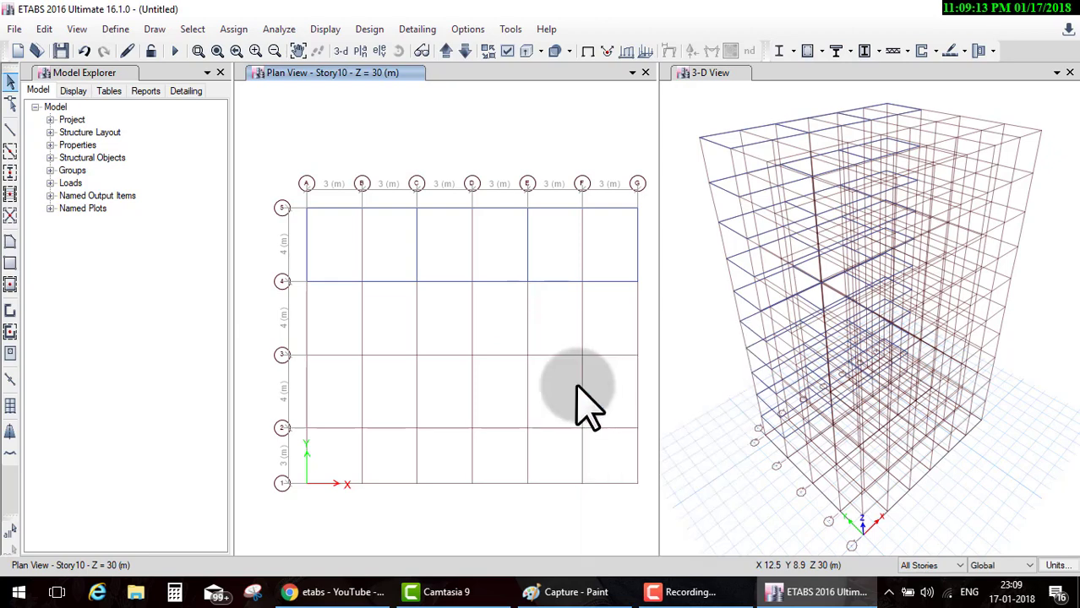
{"action": "right_click", "coordinate": [468, 288]}
{"action": "left_click", "coordinate": [525, 397]}
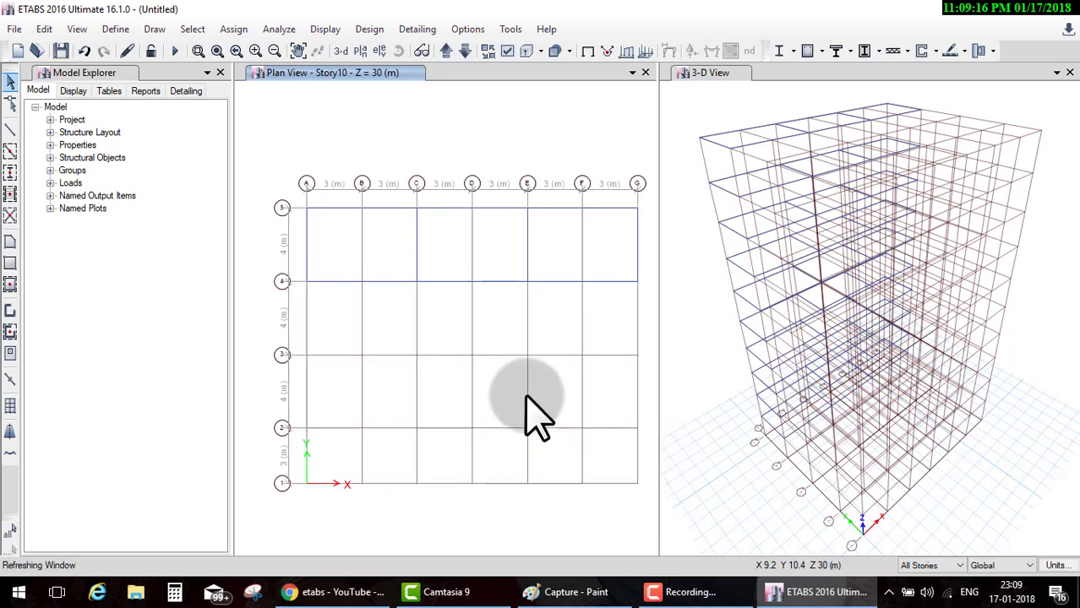
{"action": "left_click", "coordinate": [583, 592]}
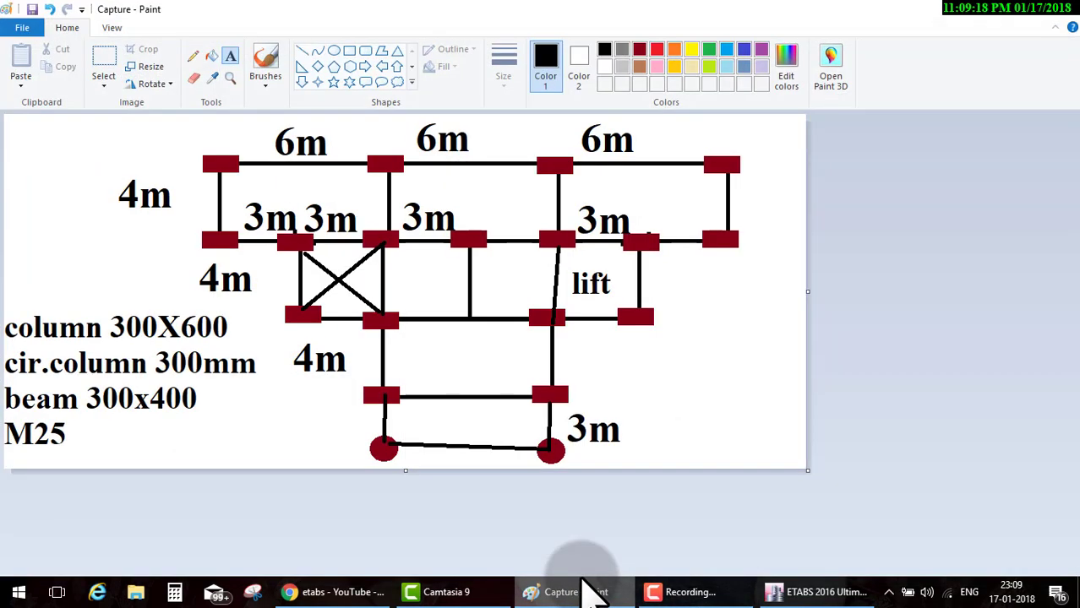
Step: Circle and tick the crossed stair box, the two adjacent bays and the lift on the sketch
{"action": "left_click", "coordinate": [583, 583]}
{"action": "left_click", "coordinate": [582, 583]}
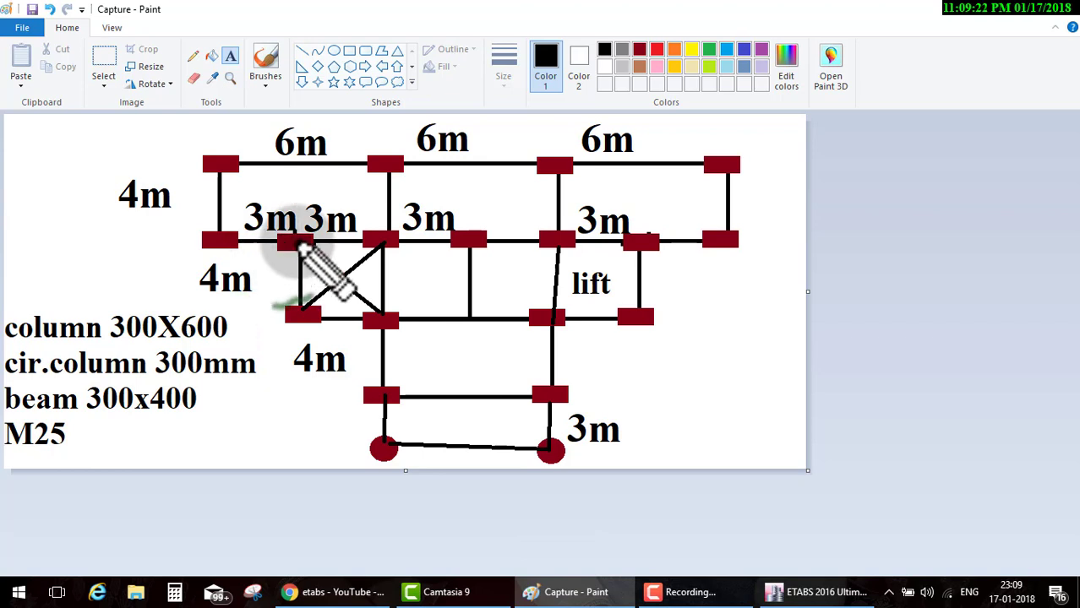
{"action": "mouse_move", "coordinate": [287, 222]}
{"action": "left_mouse_down"}
{"action": "mouse_move", "coordinate": [300, 325]}
{"action": "mouse_move", "coordinate": [601, 331]}
{"action": "mouse_move", "coordinate": [668, 234]}
{"action": "mouse_move", "coordinate": [357, 229]}
{"action": "mouse_move", "coordinate": [295, 243]}
{"action": "left_mouse_up"}
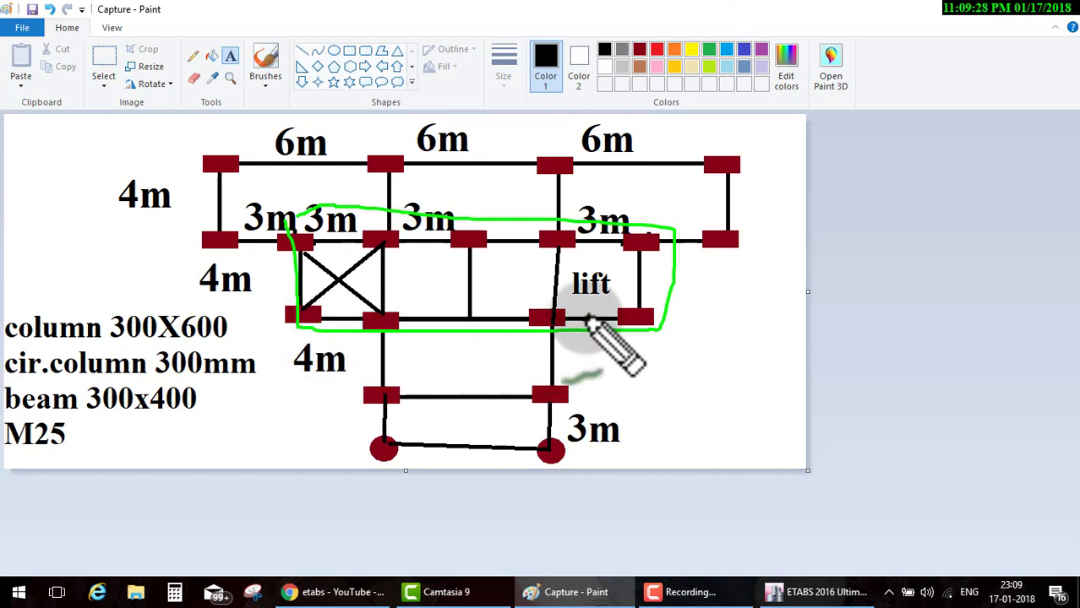
{"action": "mouse_move", "coordinate": [345, 272]}
{"action": "left_mouse_down"}
{"action": "mouse_move", "coordinate": [376, 261]}
{"action": "mouse_move", "coordinate": [528, 264]}
{"action": "left_mouse_up"}
{"action": "left_click_drag", "start_coordinate": [591, 283], "coordinate": [627, 278]}
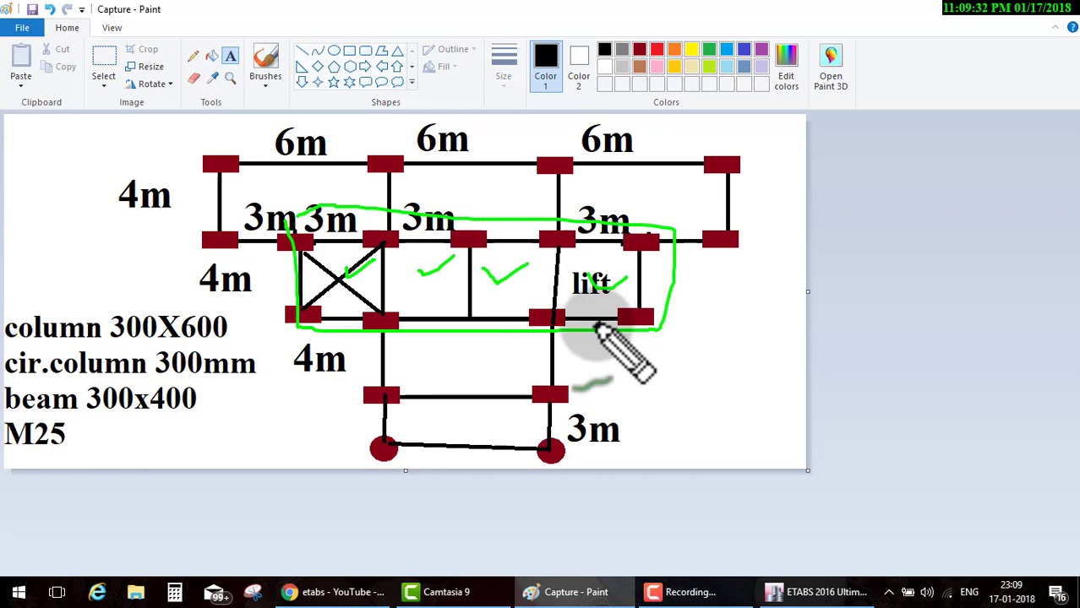
{"action": "key", "text": "Escape"}
Step: Quick-draw beams around bays B to E between rows 3 and 4 with a selection window
{"action": "left_click", "coordinate": [774, 591]}
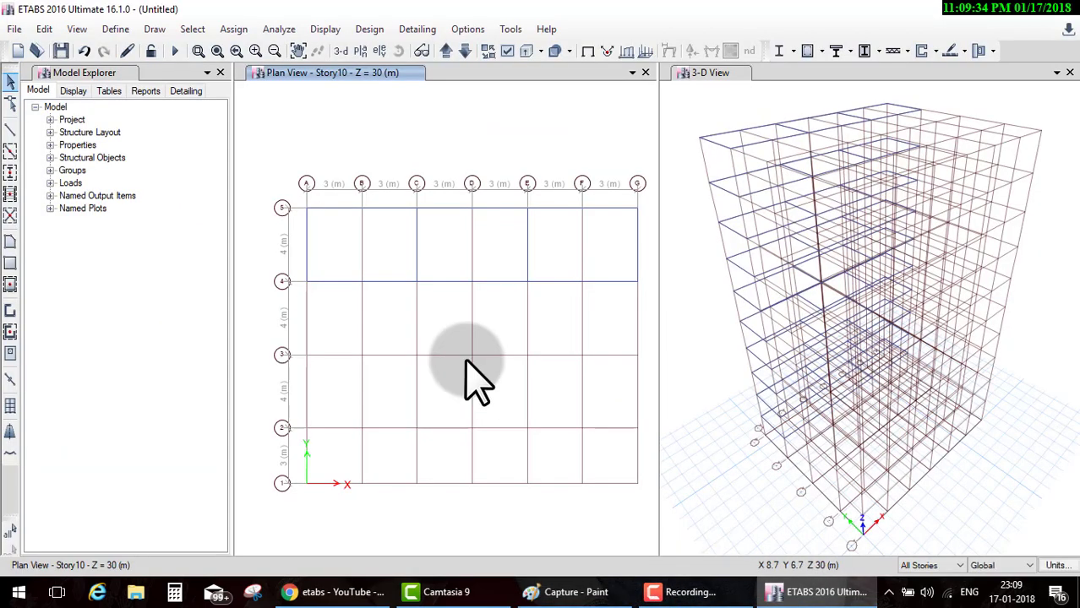
{"action": "left_click", "coordinate": [11, 152]}
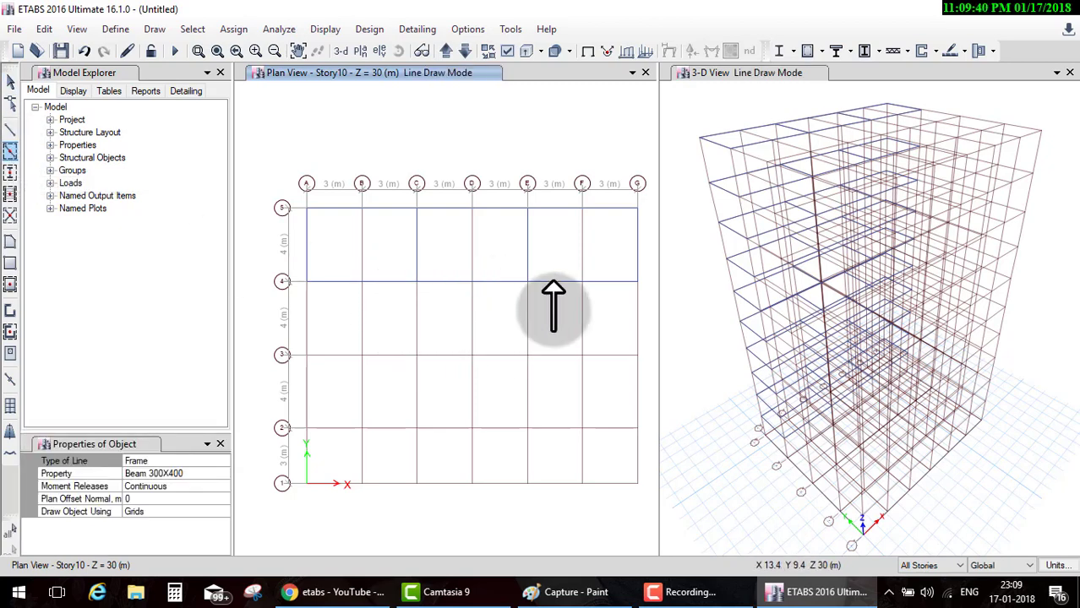
{"action": "mouse_move", "coordinate": [361, 288]}
{"action": "left_mouse_down"}
{"action": "mouse_move", "coordinate": [373, 357]}
{"action": "mouse_move", "coordinate": [434, 273]}
{"action": "mouse_move", "coordinate": [426, 360]}
{"action": "mouse_move", "coordinate": [481, 285]}
{"action": "mouse_move", "coordinate": [481, 350]}
{"action": "mouse_move", "coordinate": [518, 274]}
{"action": "mouse_move", "coordinate": [556, 361]}
{"action": "mouse_move", "coordinate": [596, 344]}
{"action": "left_mouse_up"}
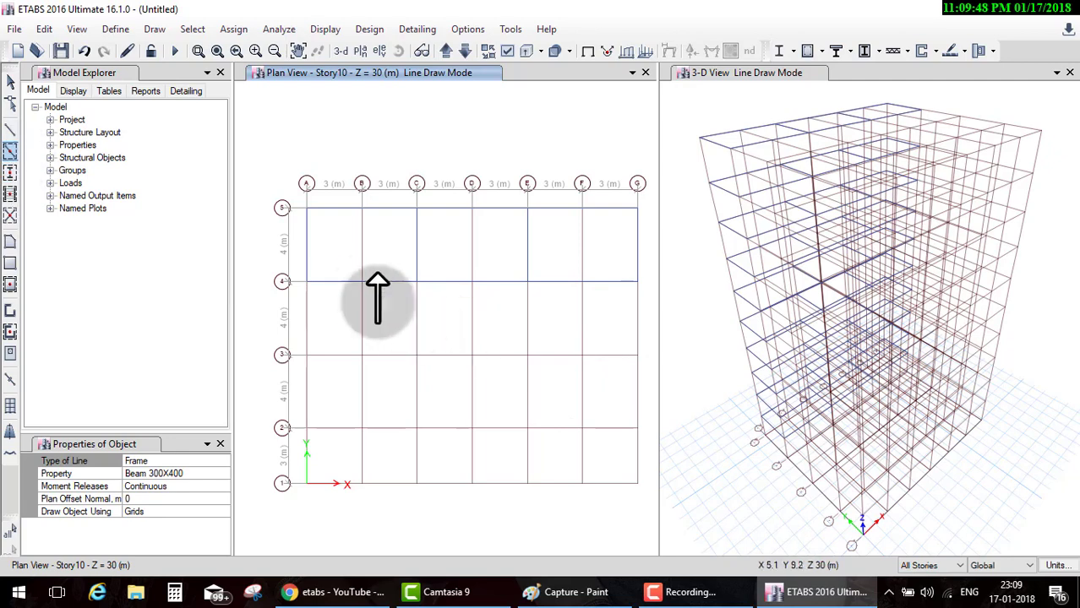
{"action": "left_click_drag", "start_coordinate": [358, 272], "coordinate": [556, 365]}
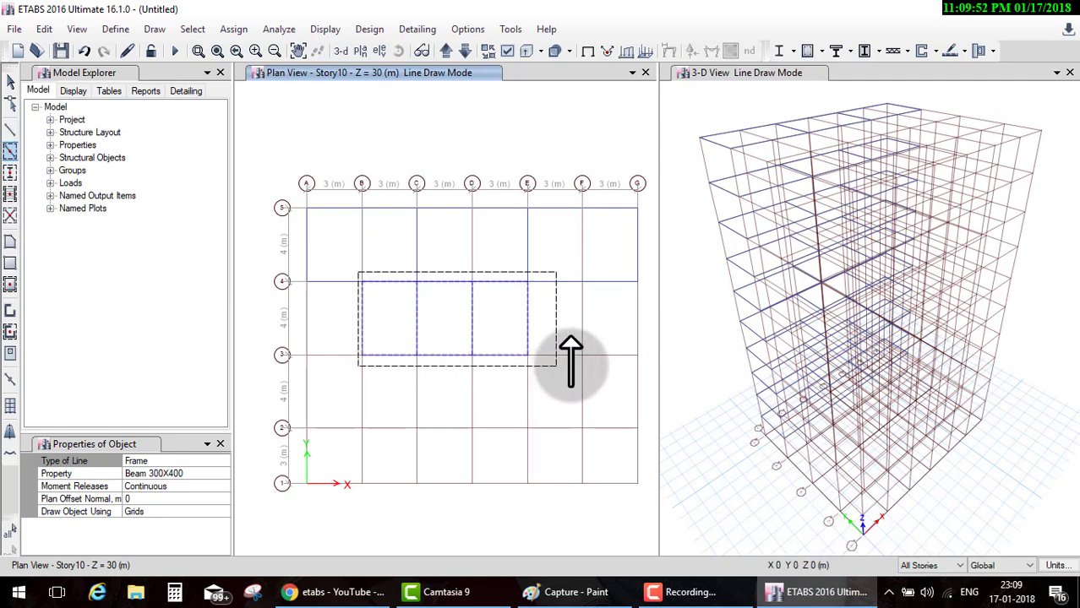
{"action": "left_click_drag", "start_coordinate": [586, 364], "coordinate": [586, 365]}
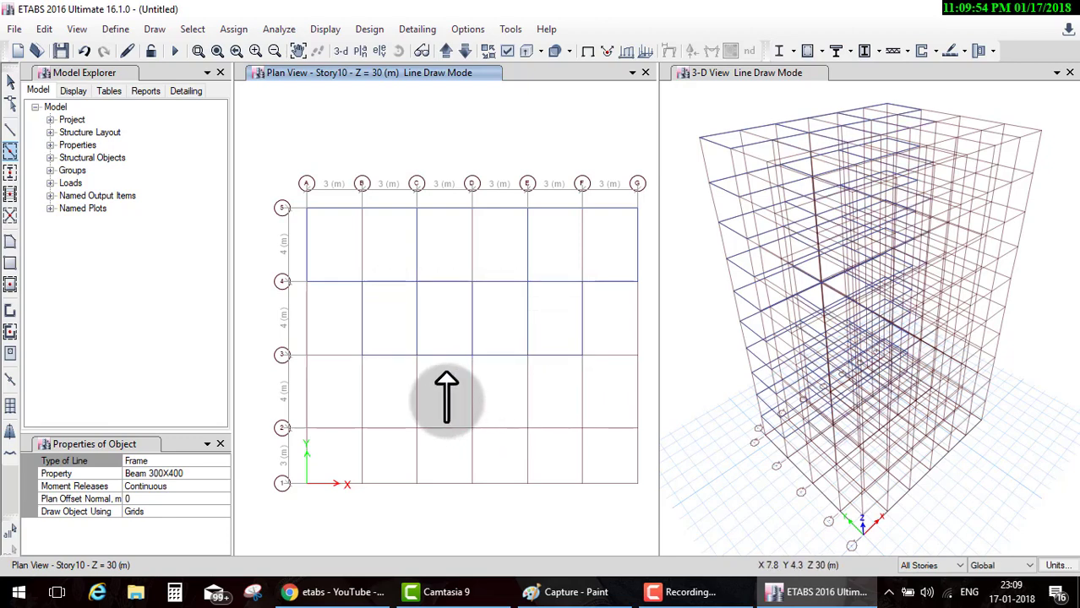
Step: After checking the Paint floor-plan sketch, draw a Story10 beam along grid 2 from C2 to E2
{"action": "left_click", "coordinate": [591, 593]}
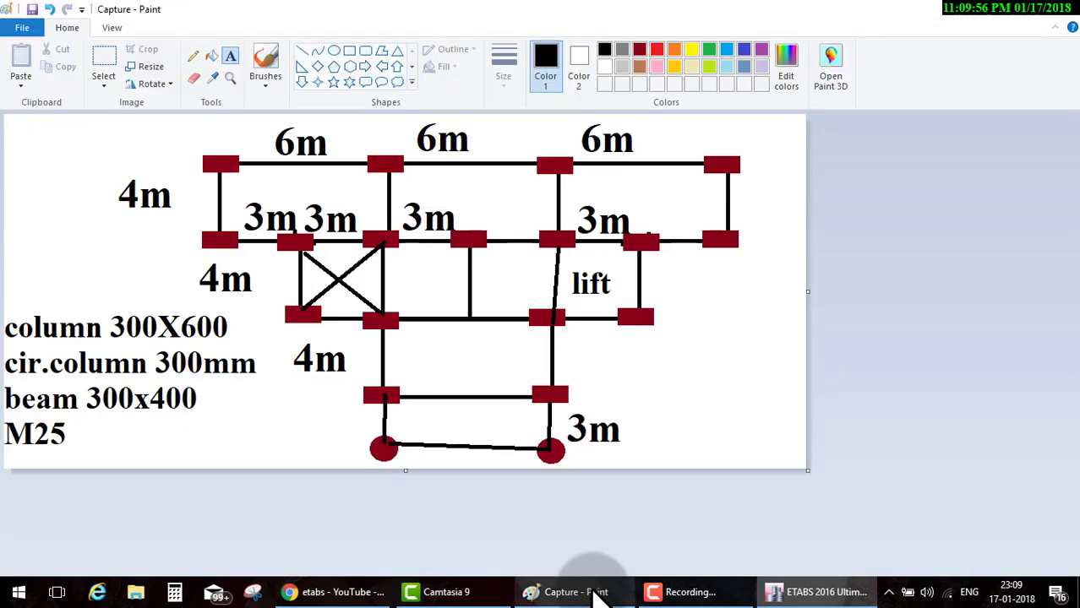
{"action": "left_click", "coordinate": [596, 594]}
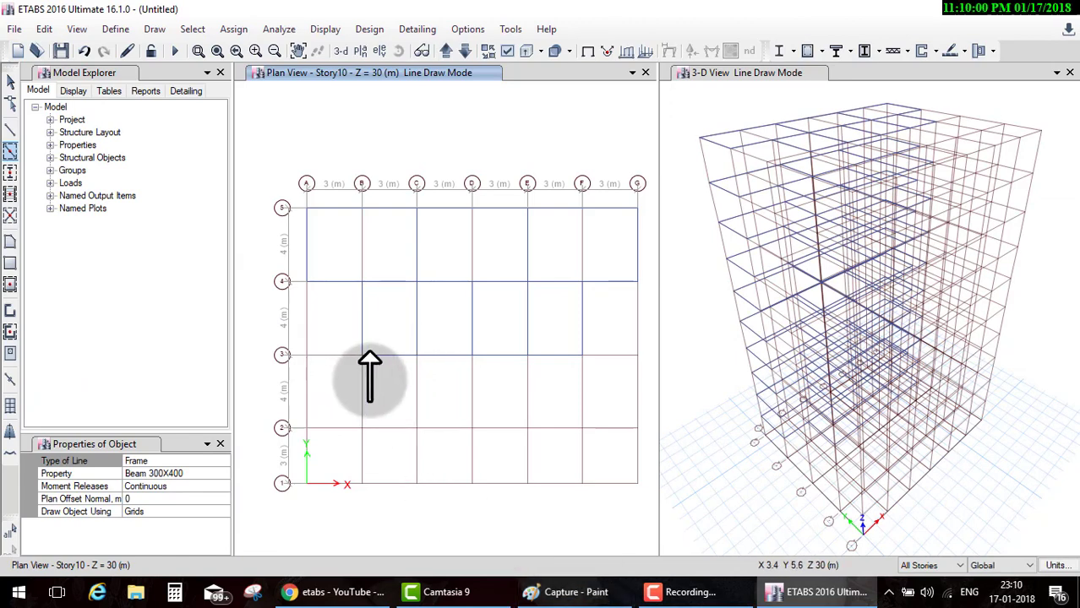
{"action": "mouse_move", "coordinate": [416, 351]}
{"action": "left_mouse_down"}
{"action": "mouse_move", "coordinate": [415, 421]}
{"action": "mouse_move", "coordinate": [504, 429]}
{"action": "mouse_move", "coordinate": [538, 423]}
{"action": "mouse_move", "coordinate": [540, 353]}
{"action": "left_mouse_up"}
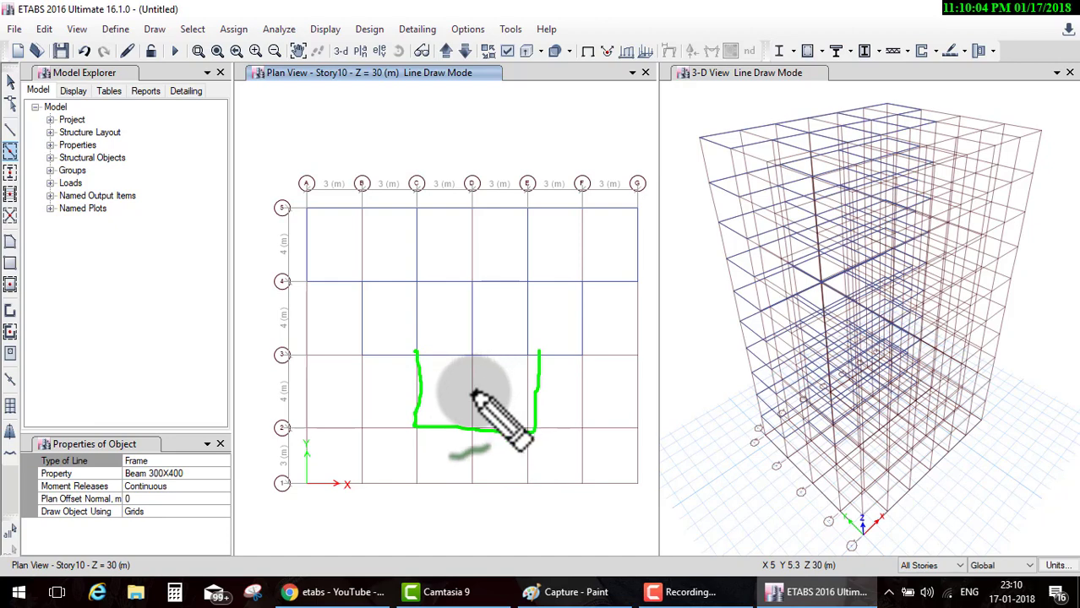
{"action": "key", "text": "Escape"}
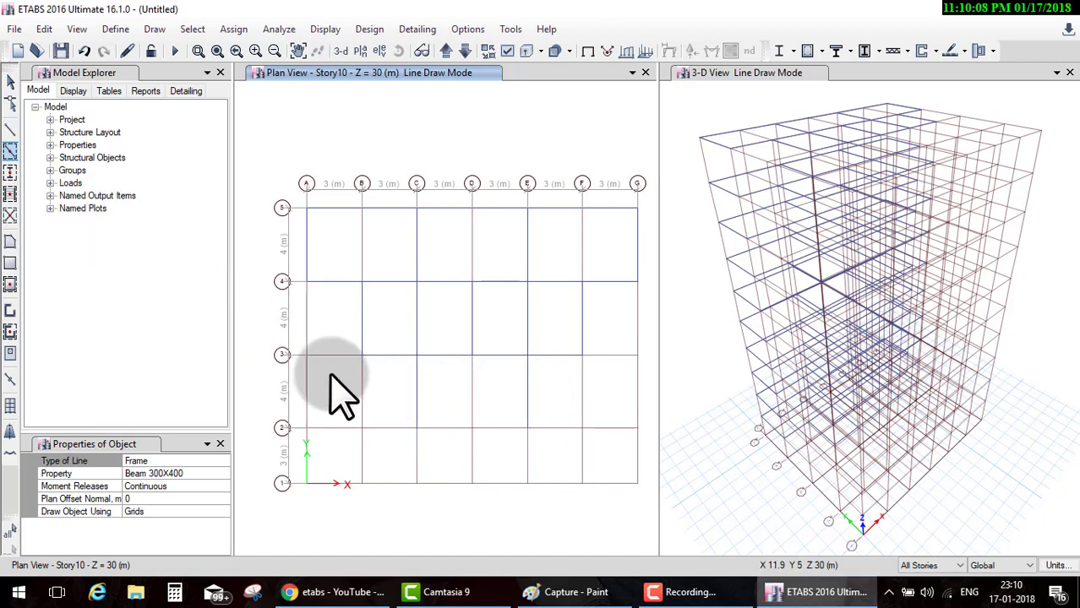
{"action": "left_click", "coordinate": [10, 129]}
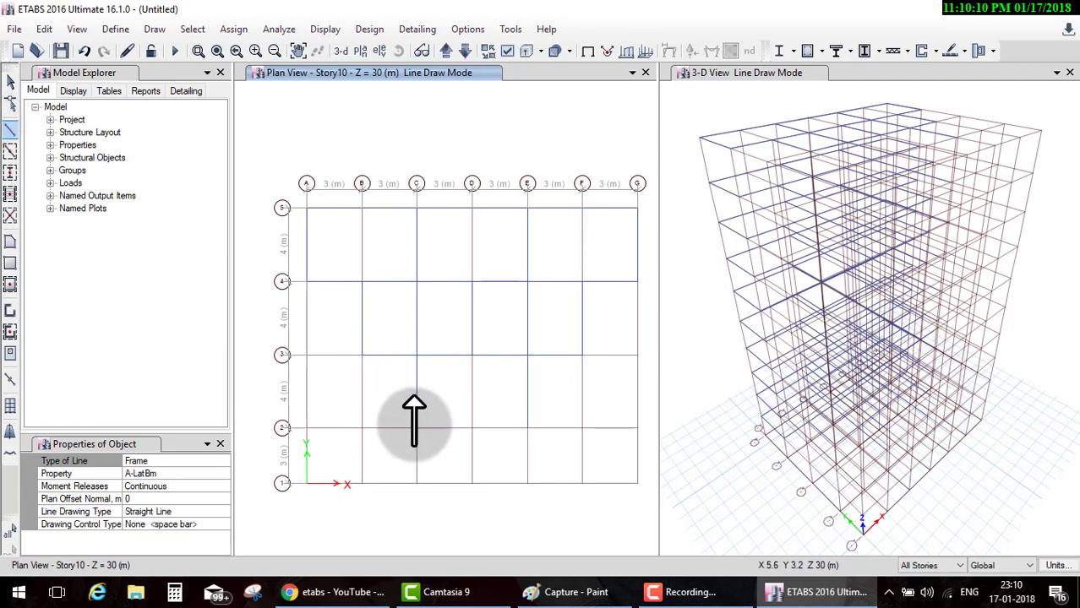
{"action": "left_click", "coordinate": [426, 429]}
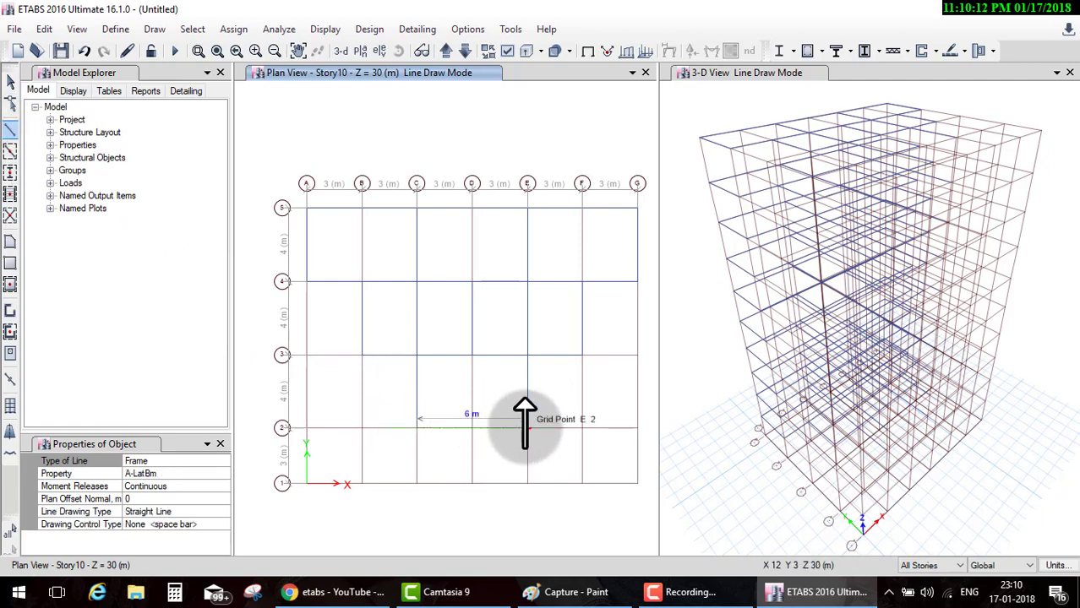
{"action": "left_click", "coordinate": [525, 426]}
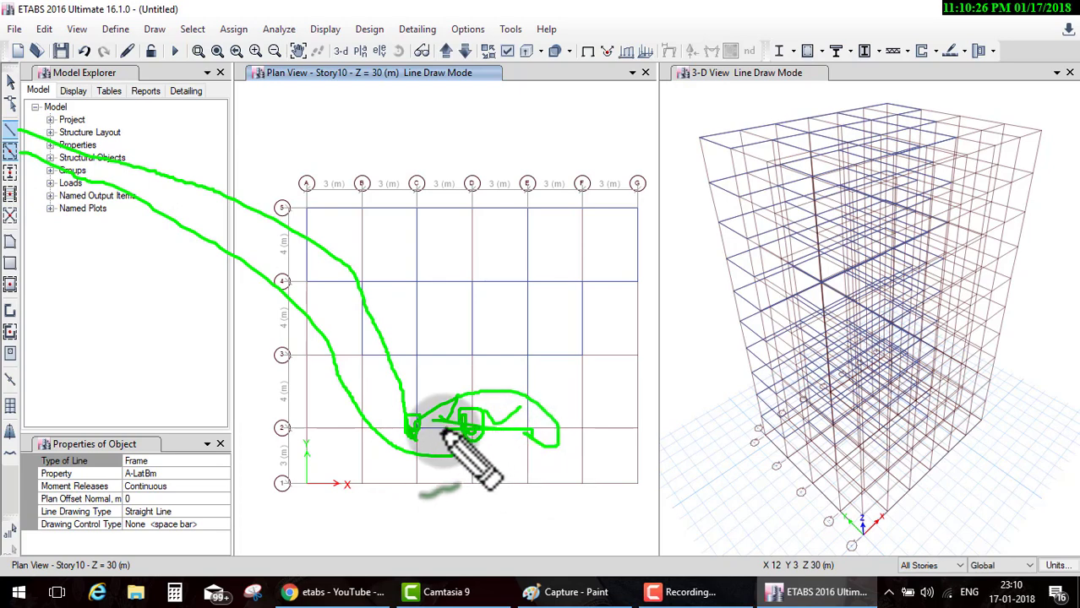
{"action": "key", "text": "Escape"}
{"action": "key", "text": "Escape"}
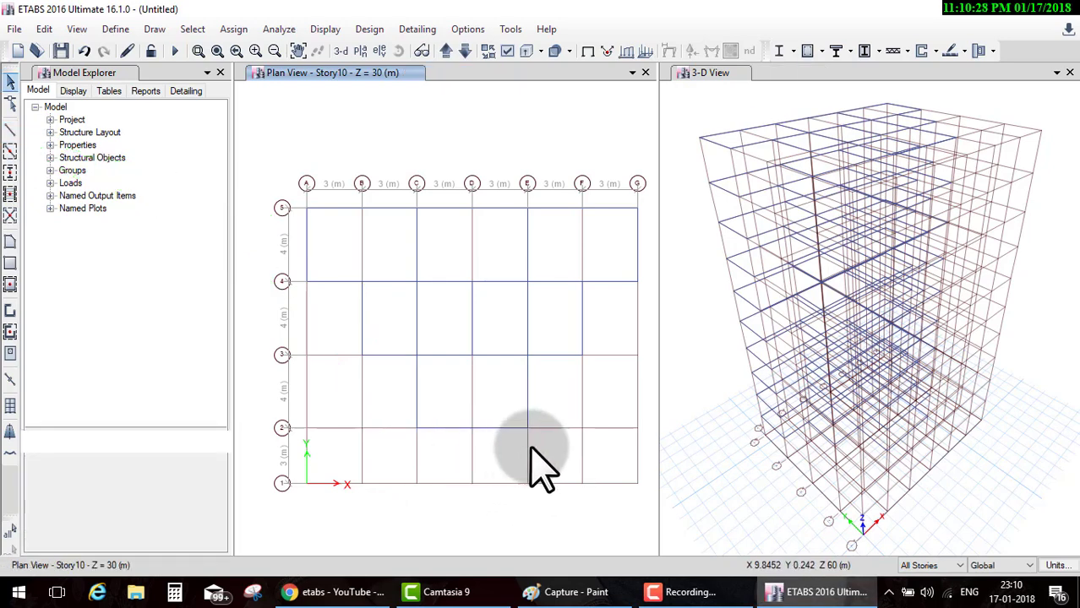
{"action": "right_click", "coordinate": [497, 391]}
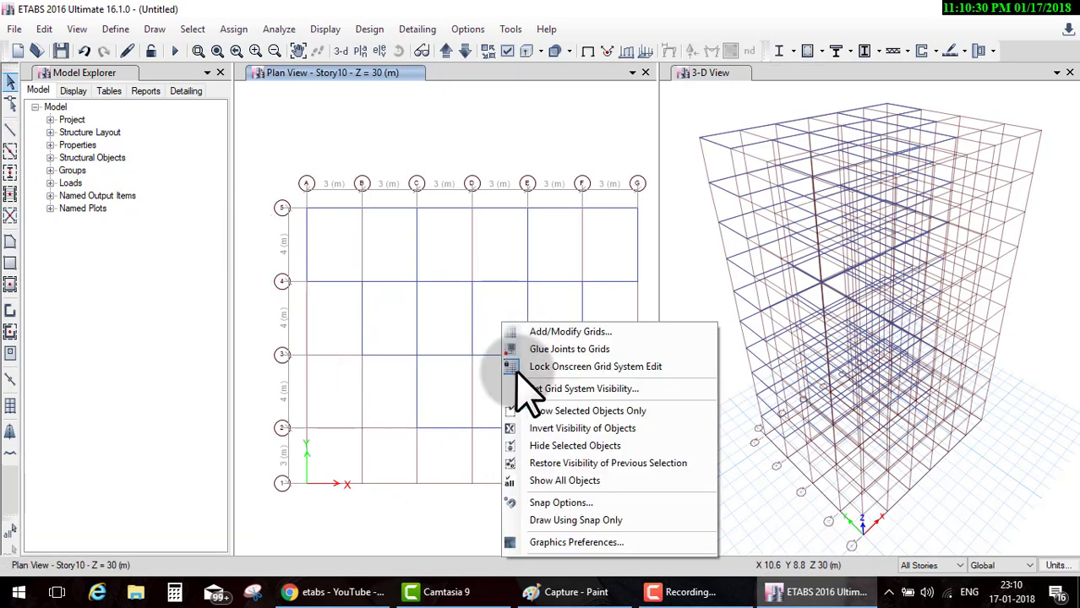
{"action": "left_click", "coordinate": [574, 411]}
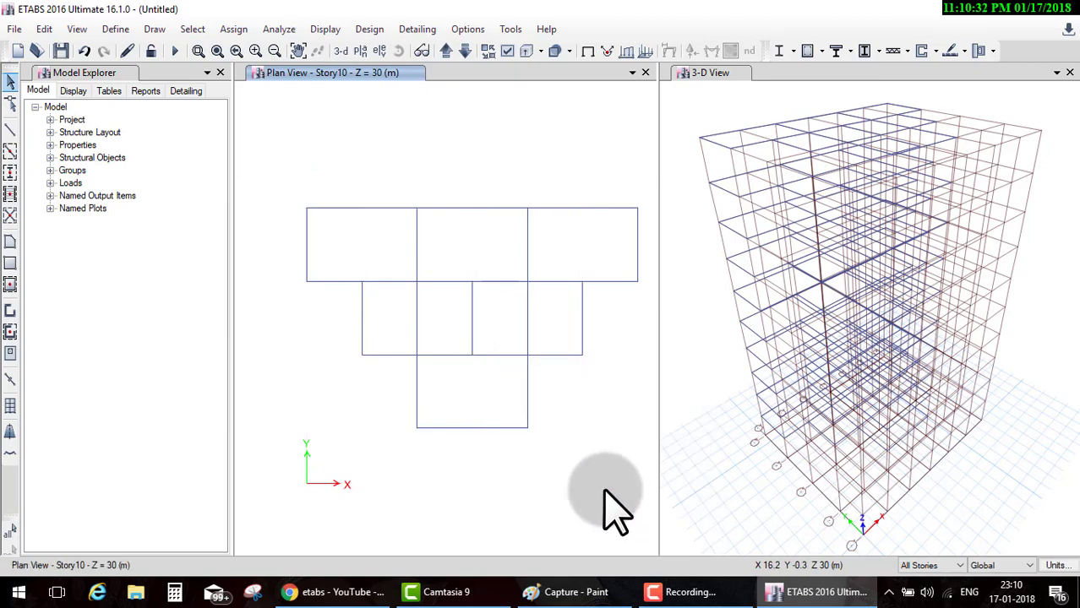
{"action": "left_click", "coordinate": [581, 600]}
{"action": "left_click", "coordinate": [582, 600]}
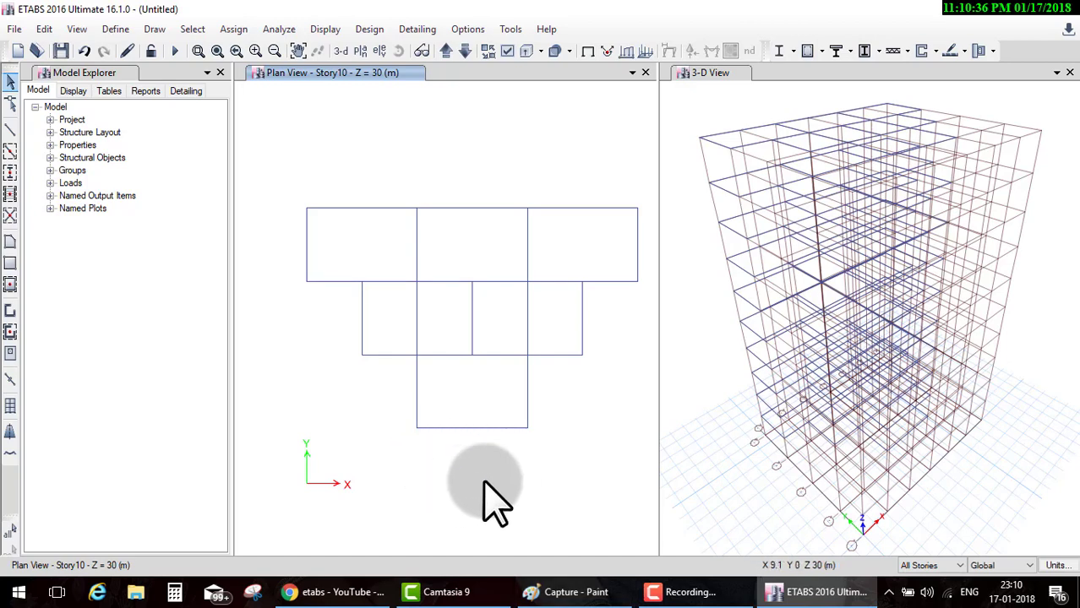
{"action": "right_click", "coordinate": [465, 448]}
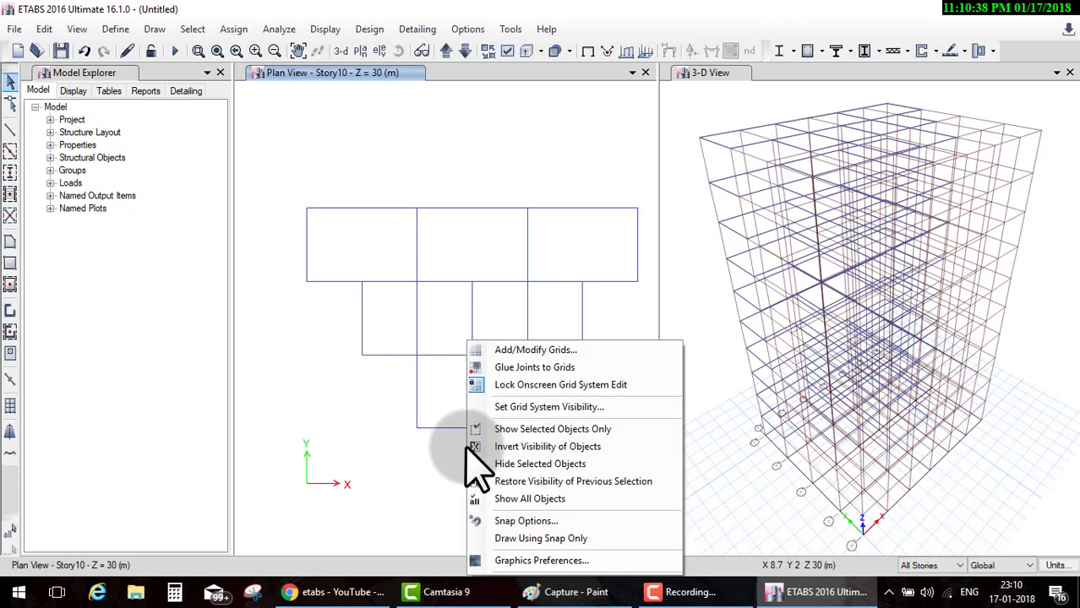
{"action": "left_click", "coordinate": [473, 474]}
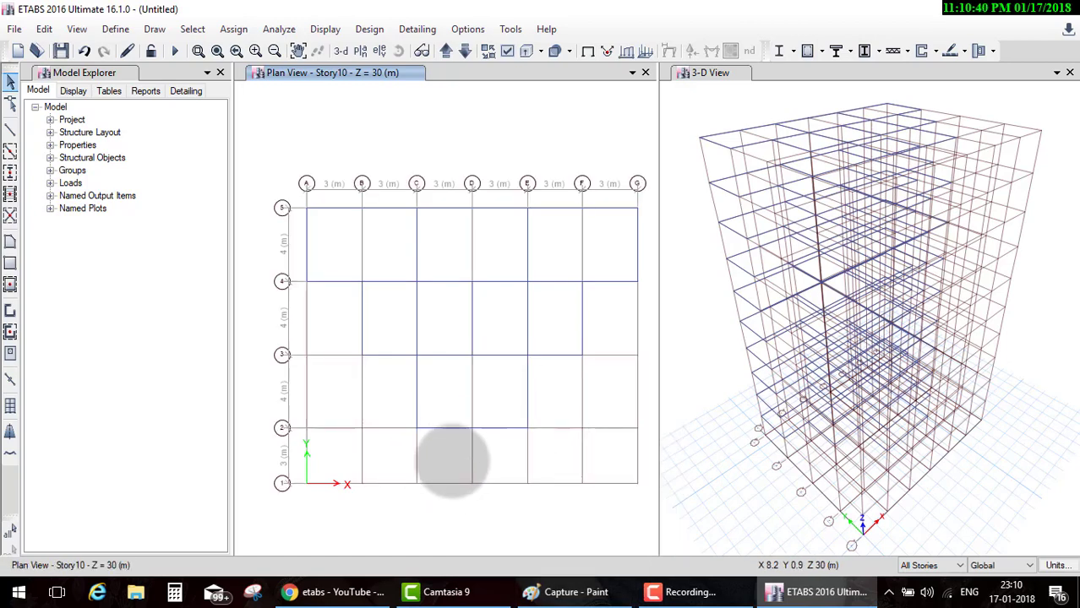
Step: Draw a beam from C1 to E1, then window-select the grid-1 frames between C and E
{"action": "left_click_drag", "start_coordinate": [415, 428], "coordinate": [535, 432]}
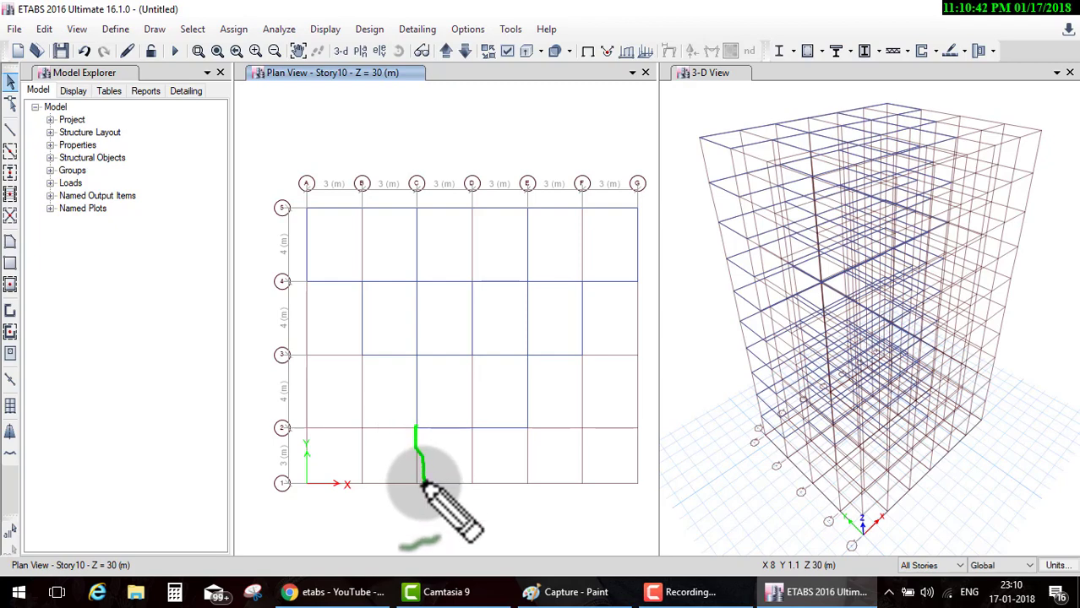
{"action": "key", "text": "Escape"}
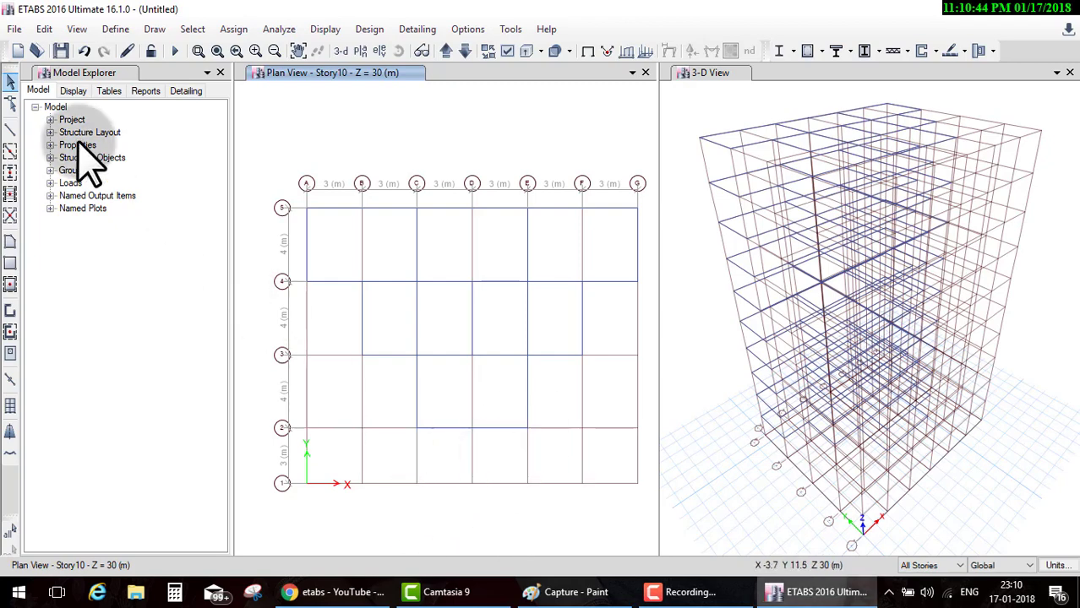
{"action": "left_click", "coordinate": [10, 129]}
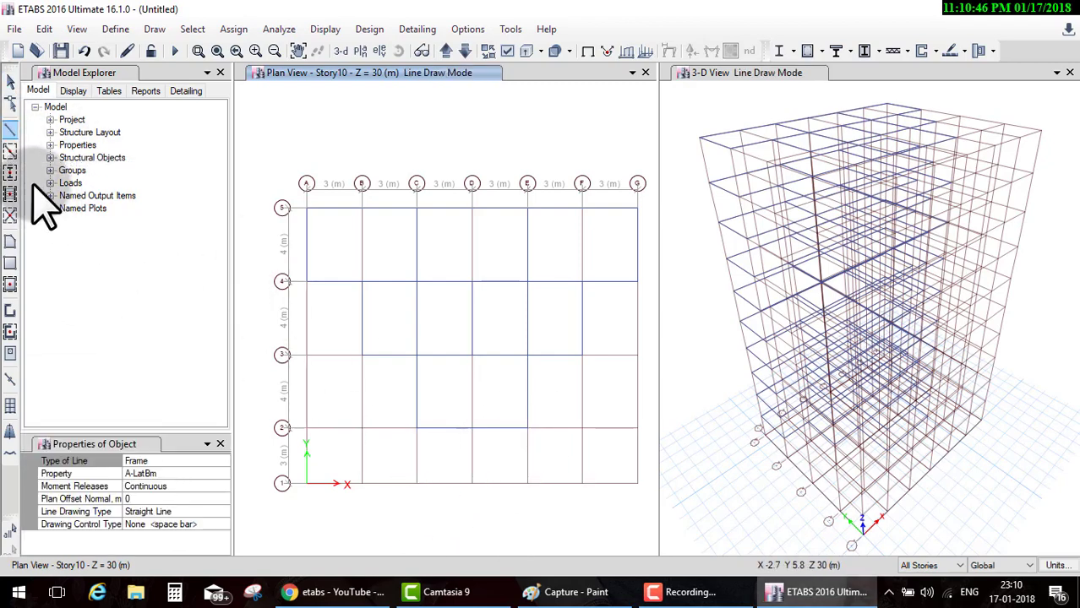
{"action": "left_click", "coordinate": [10, 151]}
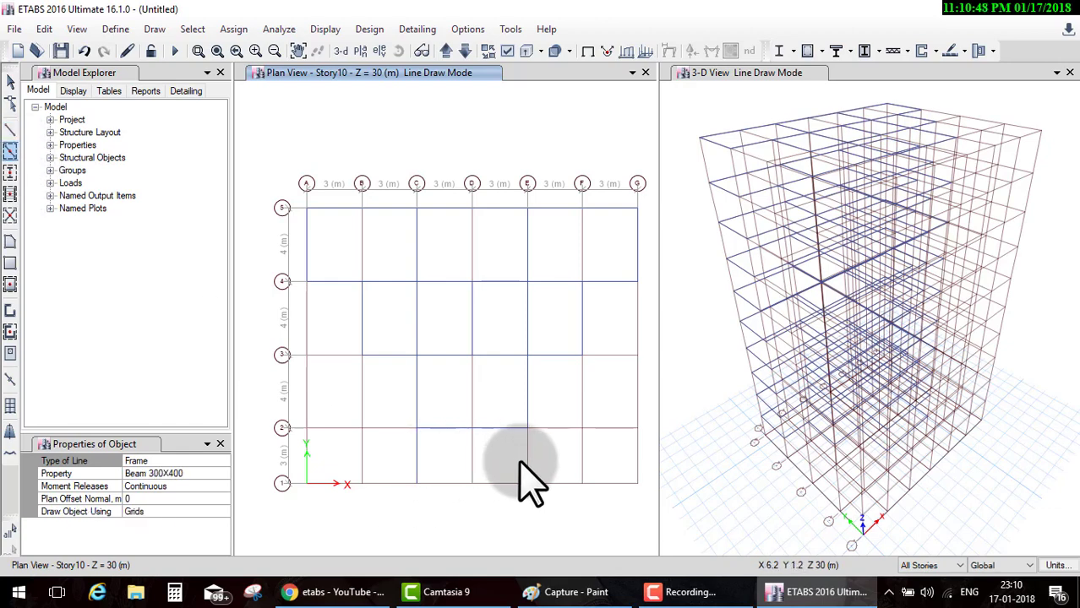
{"action": "left_click", "coordinate": [10, 130]}
{"action": "left_click", "coordinate": [416, 483]}
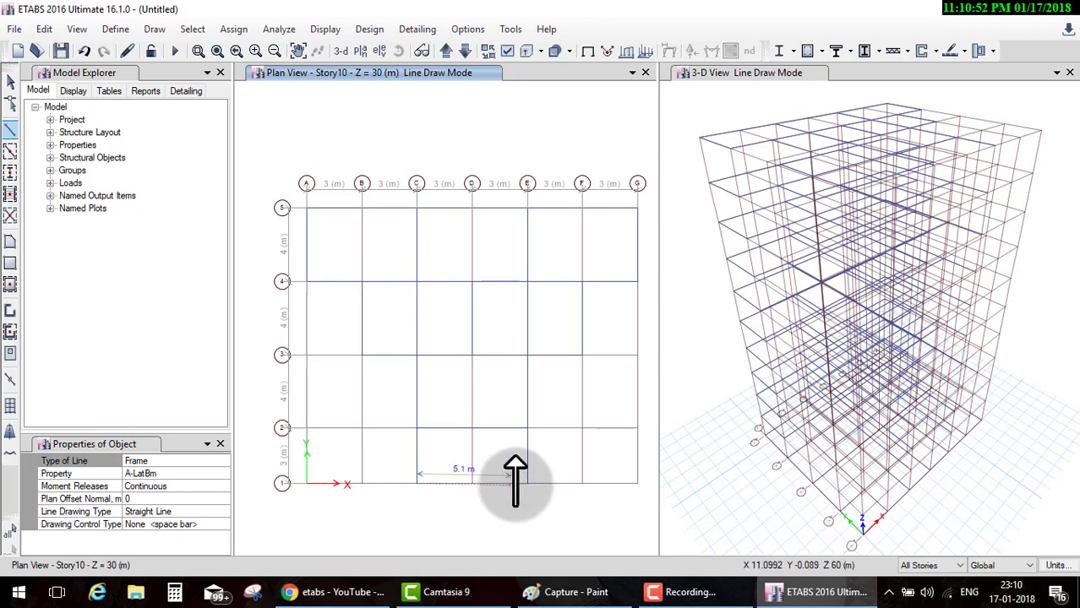
{"action": "double_click", "coordinate": [527, 484]}
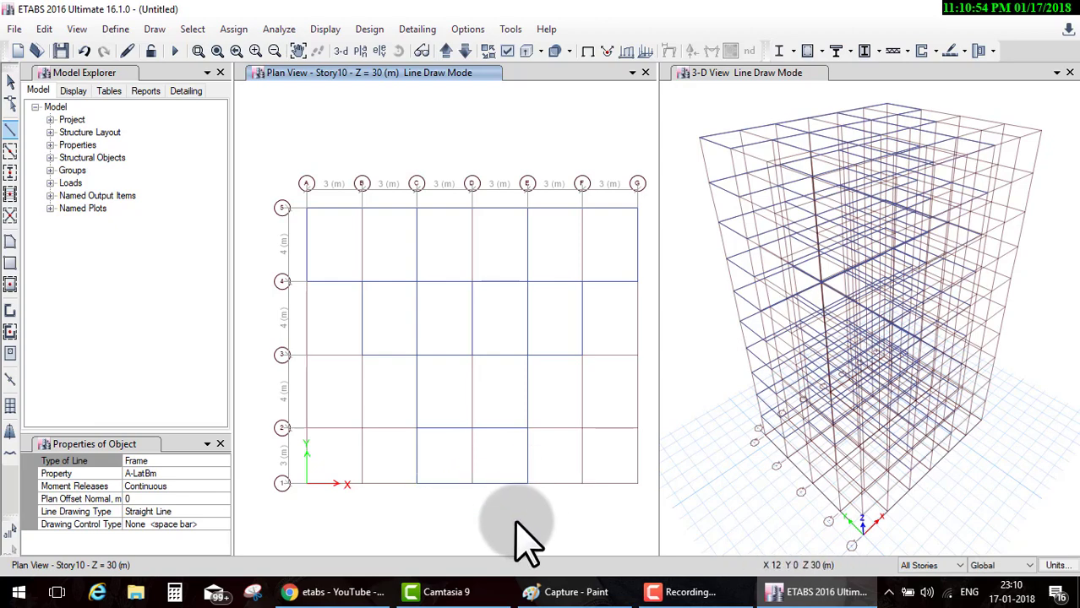
{"action": "key", "text": "Escape"}
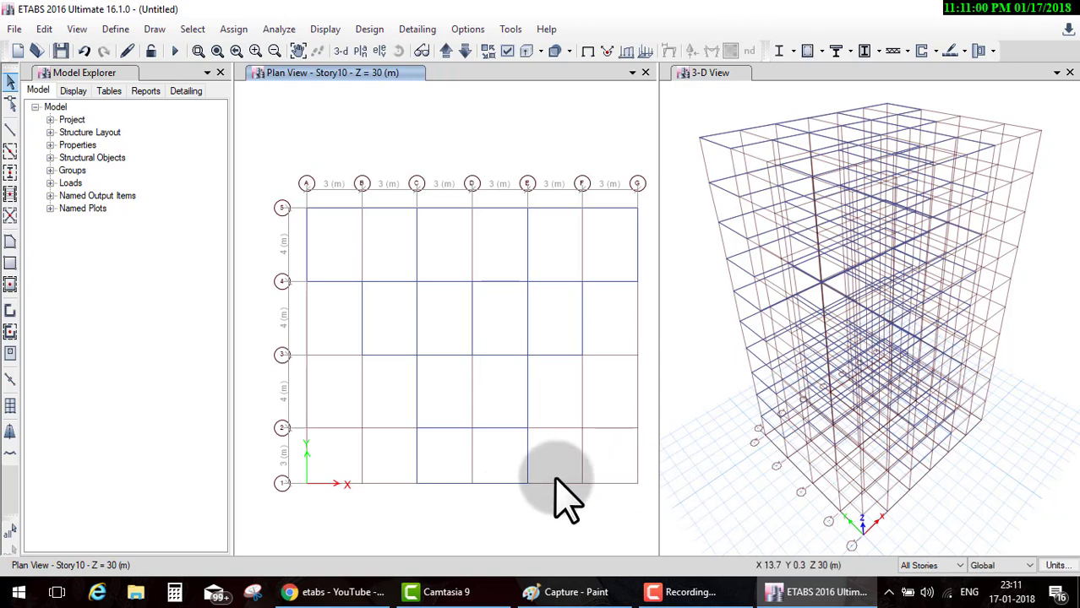
{"action": "left_click_drag", "start_coordinate": [551, 513], "coordinate": [398, 446]}
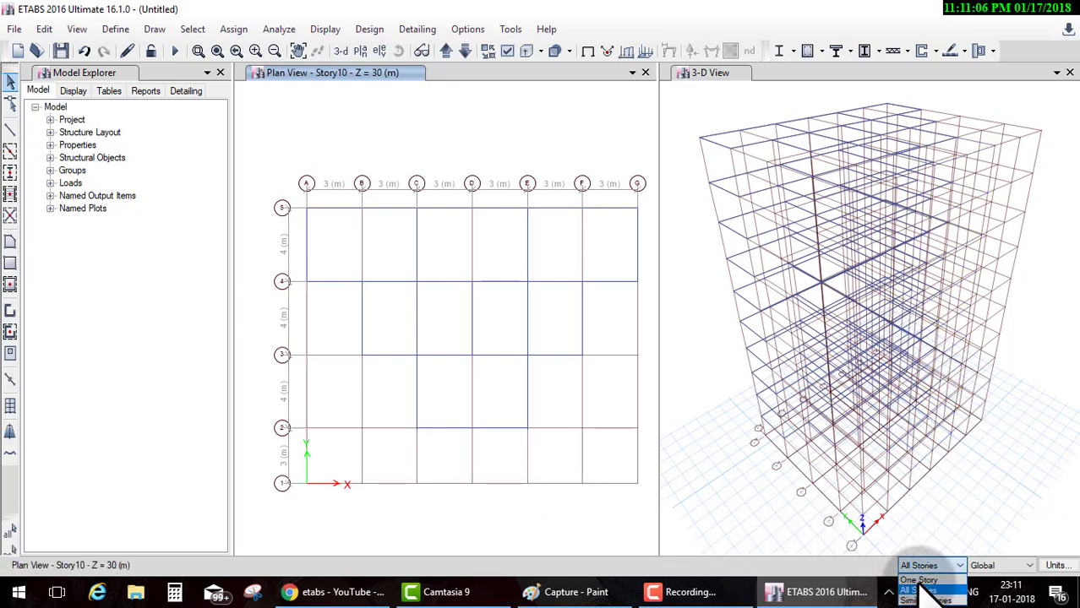
Step: Switch edits to One Story and show the Story1 plan with Quick Draw Beams active
{"action": "left_click", "coordinate": [919, 580]}
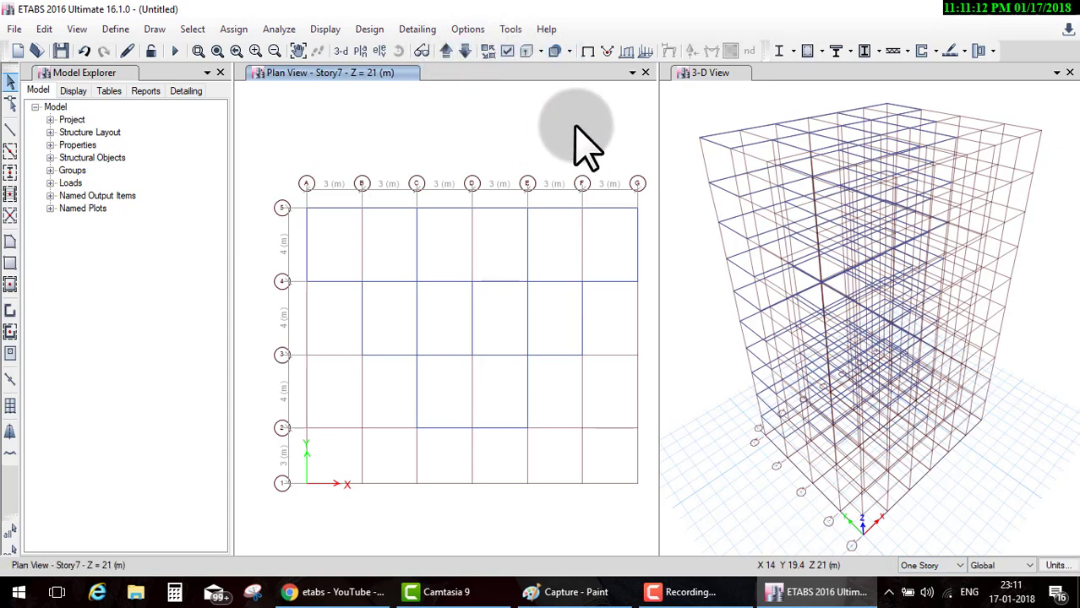
{"action": "left_click", "coordinate": [464, 51]}
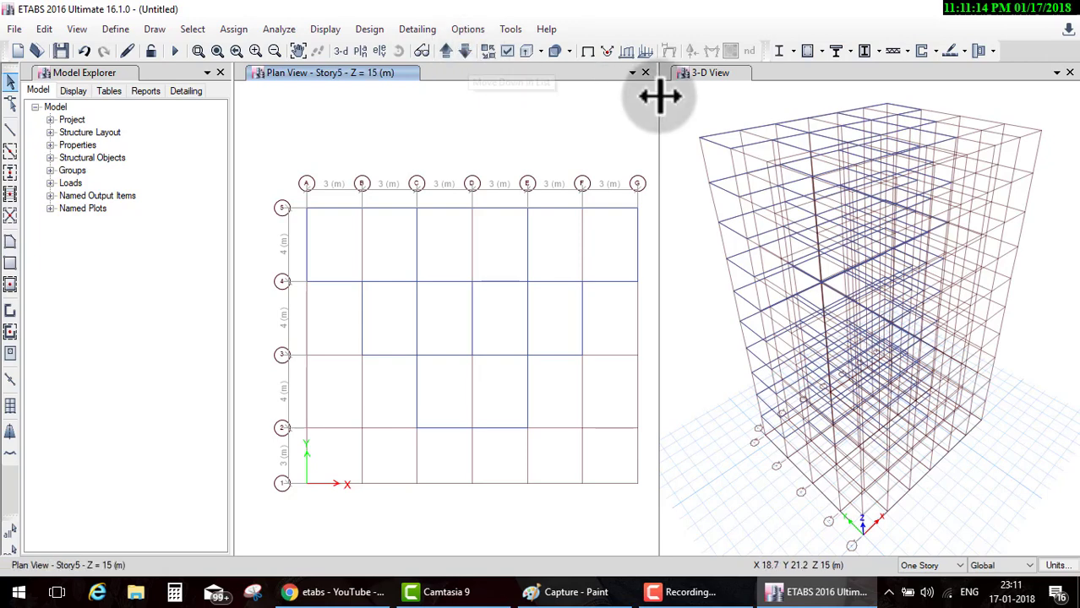
{"action": "left_click", "coordinate": [676, 105]}
{"action": "left_click", "coordinate": [458, 169]}
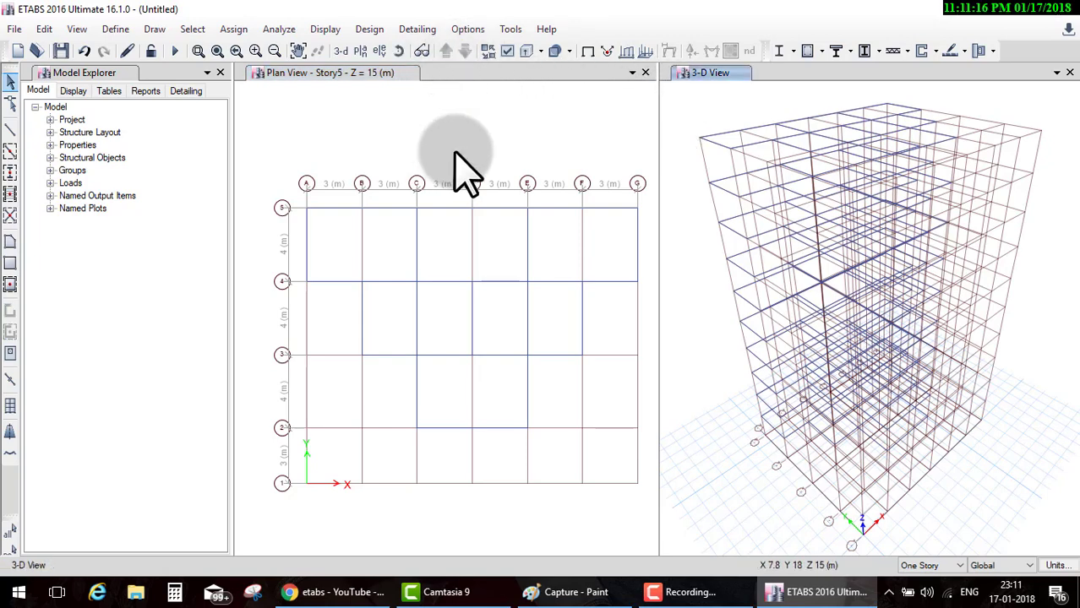
{"action": "left_click", "coordinate": [361, 51]}
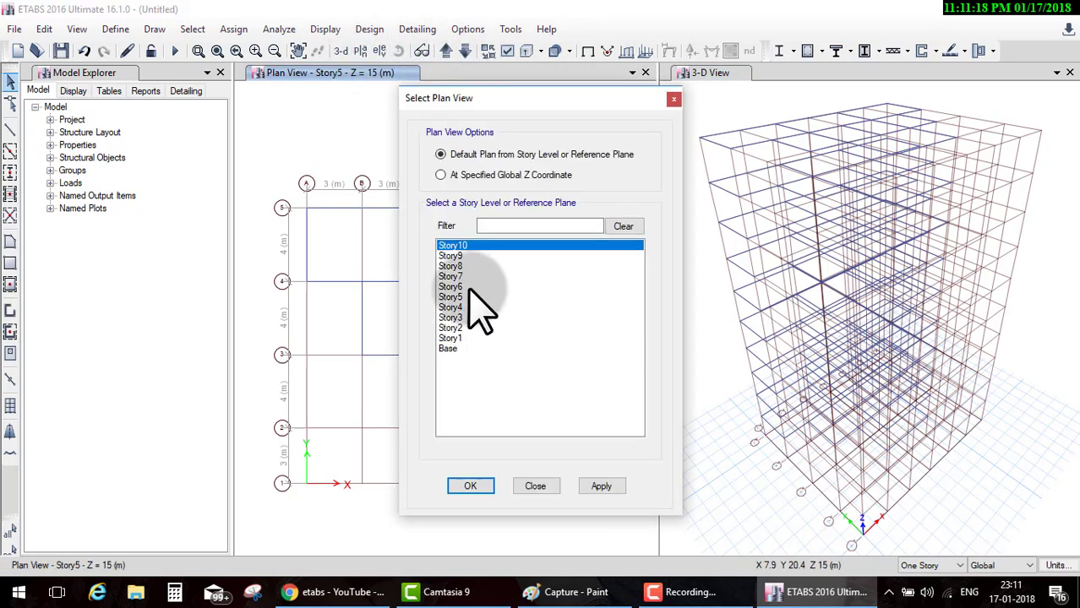
{"action": "left_click", "coordinate": [454, 338]}
{"action": "left_click", "coordinate": [470, 486]}
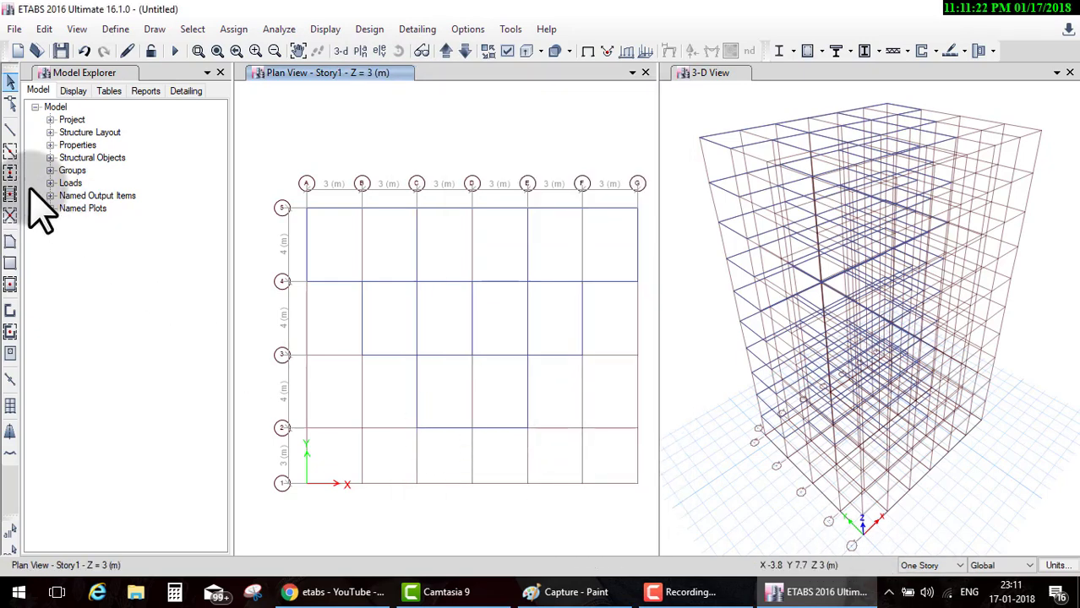
{"action": "left_click", "coordinate": [10, 152]}
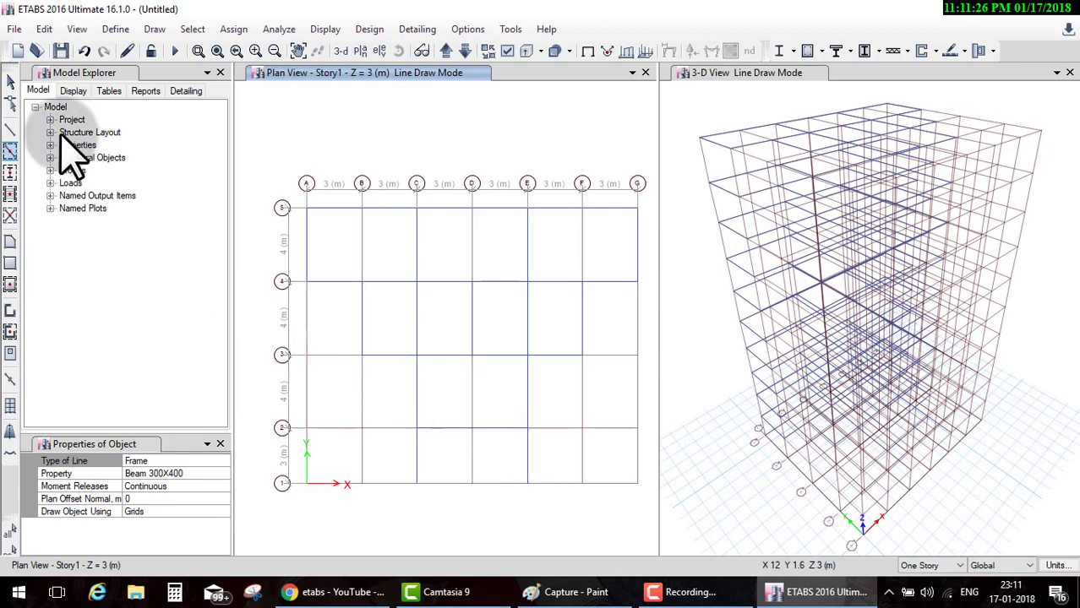
Step: Begin a point-to-point beam at C1 on Story1, then cancel it
{"action": "left_click", "coordinate": [10, 129]}
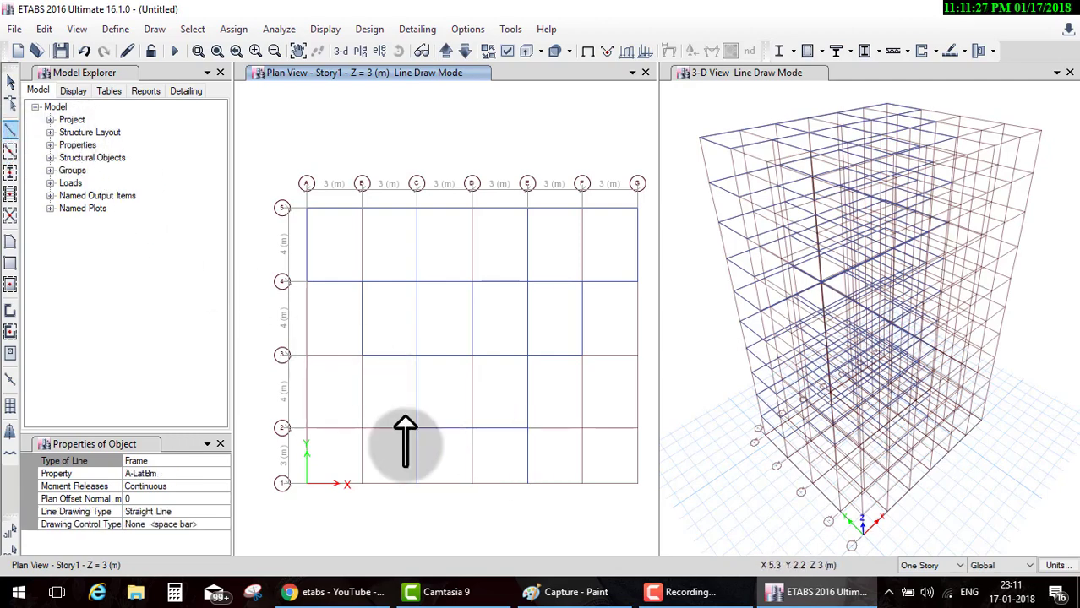
{"action": "left_click", "coordinate": [417, 484]}
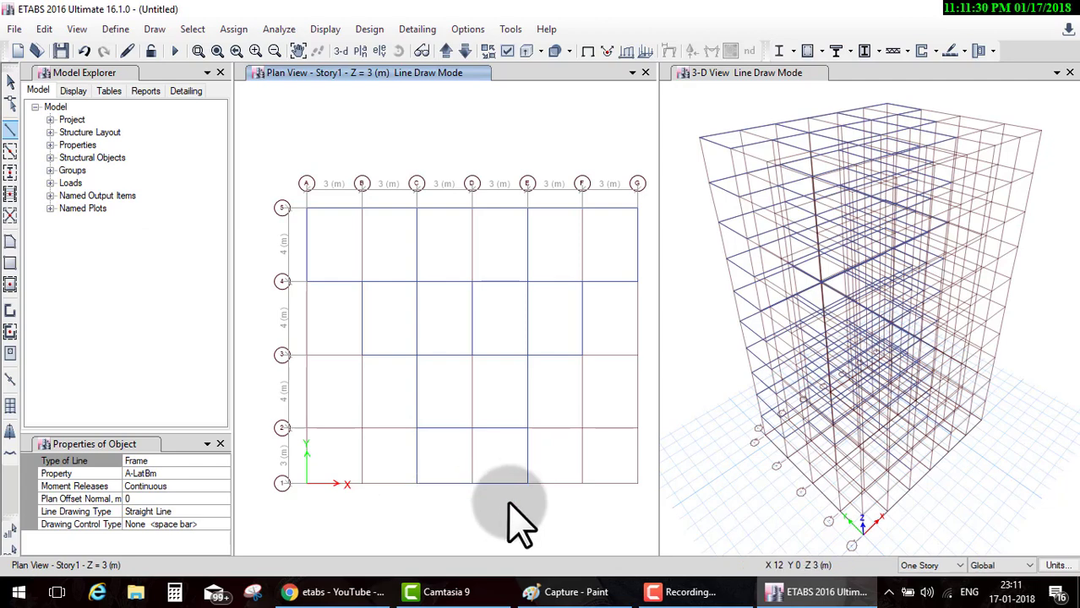
{"action": "key", "text": "Escape"}
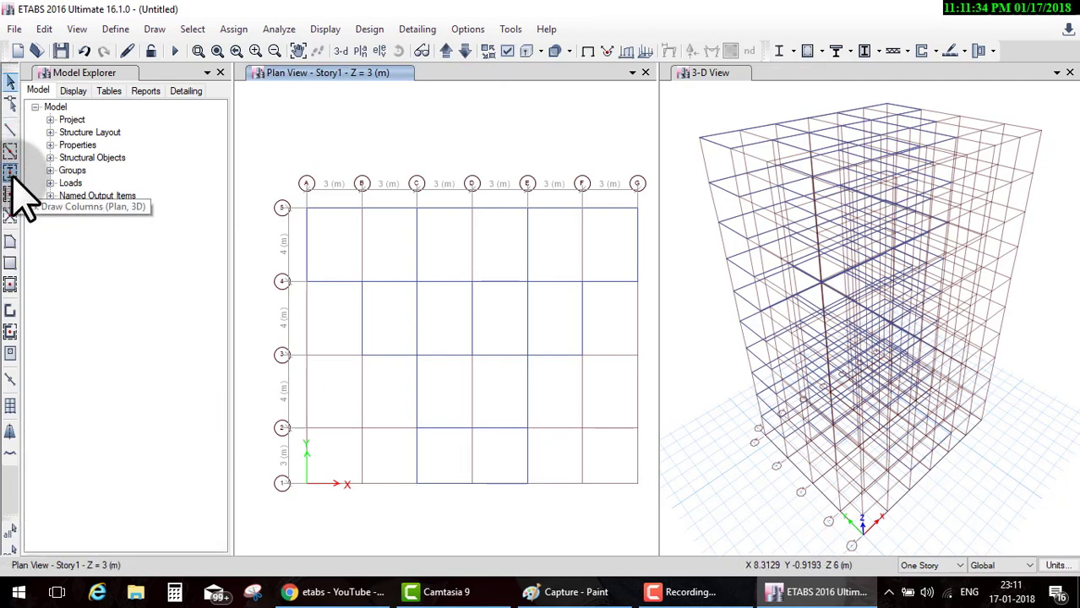
{"action": "left_click_drag", "start_coordinate": [212, 193], "coordinate": [25, 169]}
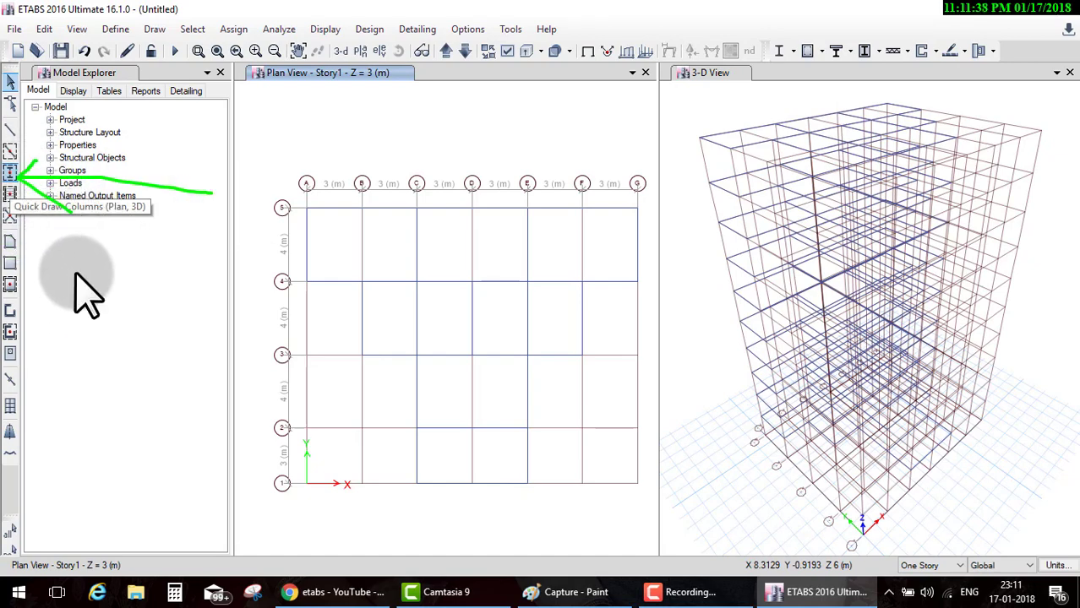
Step: Start the column tool and set its section property to cir colum 300
{"action": "left_click", "coordinate": [10, 172]}
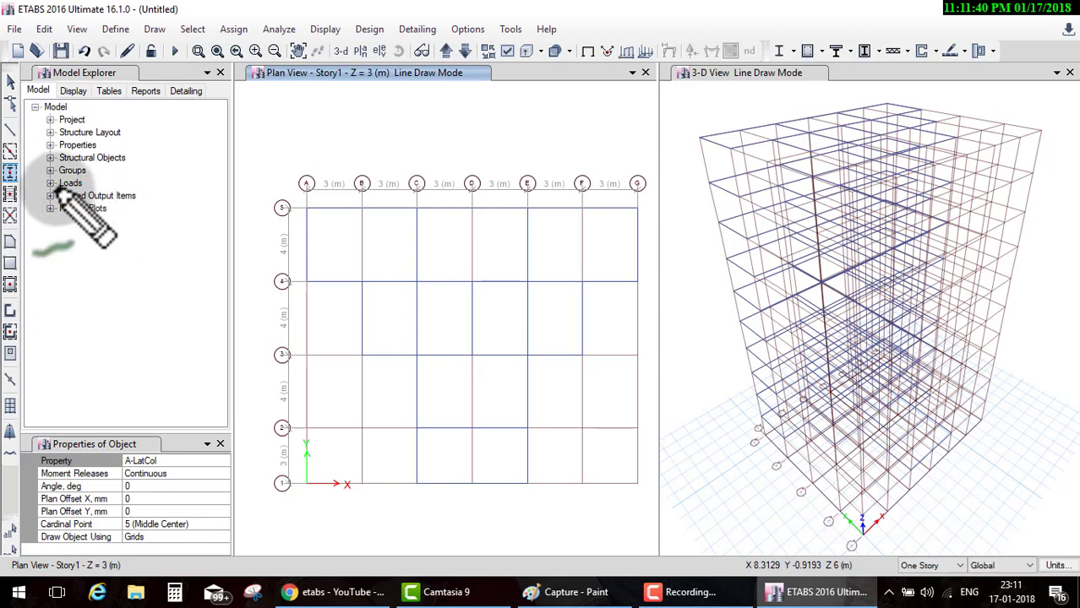
{"action": "left_click_drag", "start_coordinate": [25, 178], "coordinate": [175, 471]}
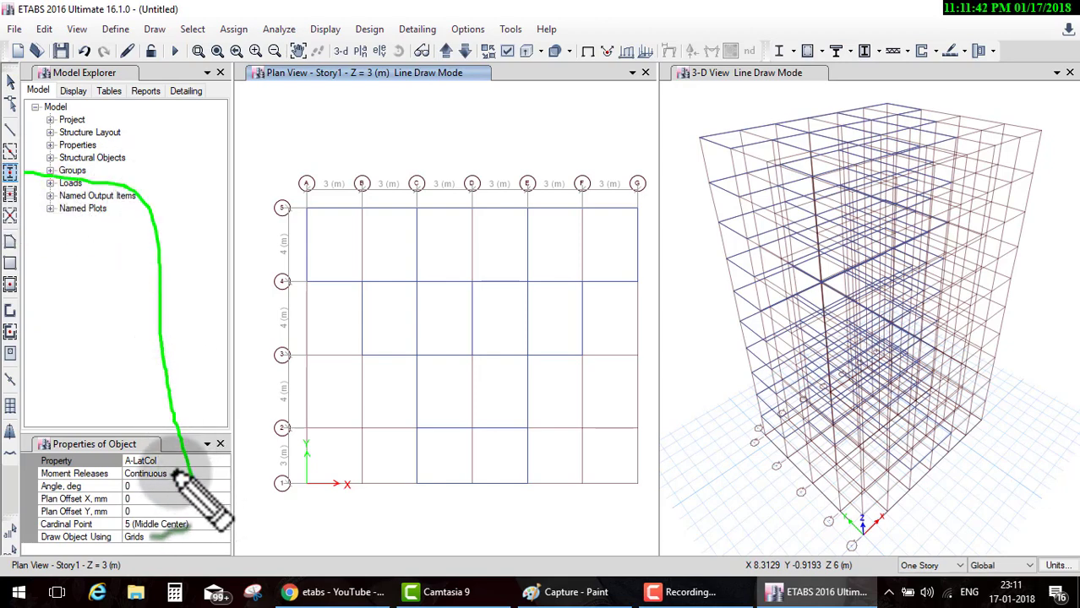
{"action": "left_click", "coordinate": [216, 475]}
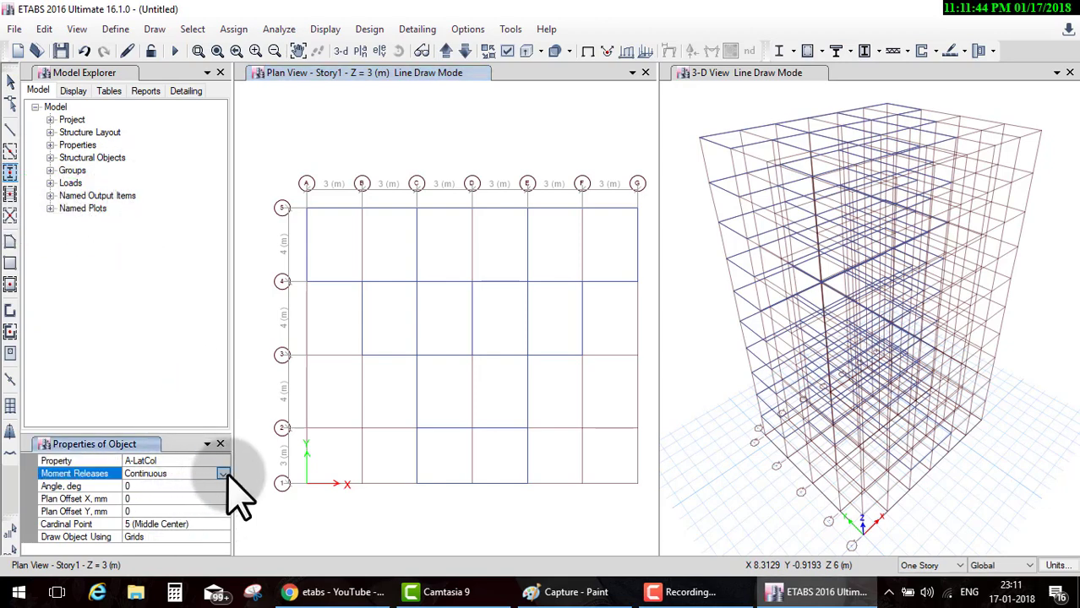
{"action": "left_click", "coordinate": [224, 476]}
{"action": "left_click", "coordinate": [223, 466]}
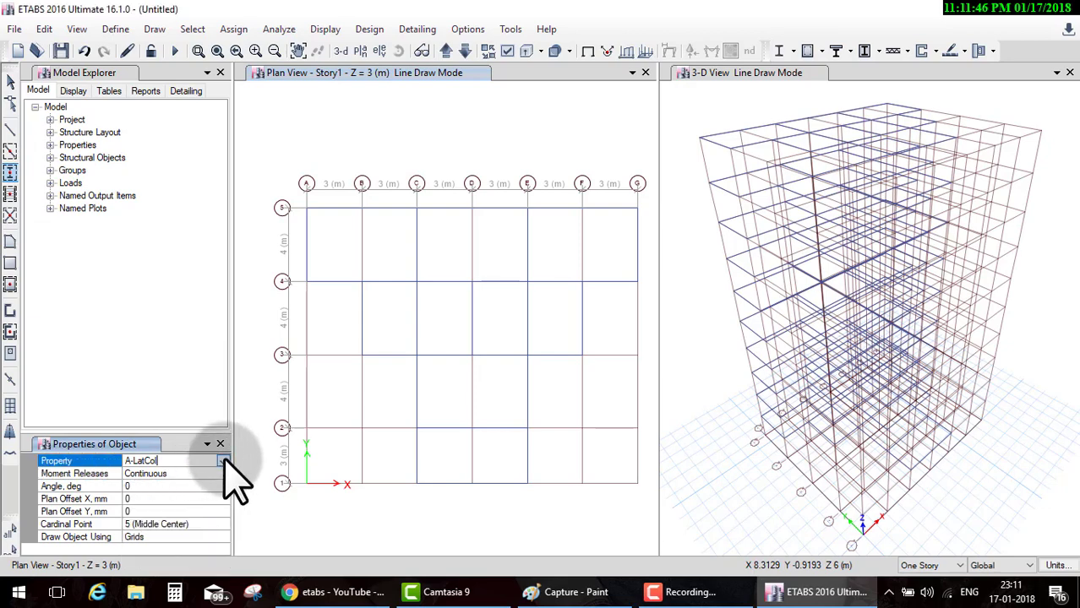
{"action": "left_click", "coordinate": [223, 461]}
{"action": "left_click", "coordinate": [187, 532]}
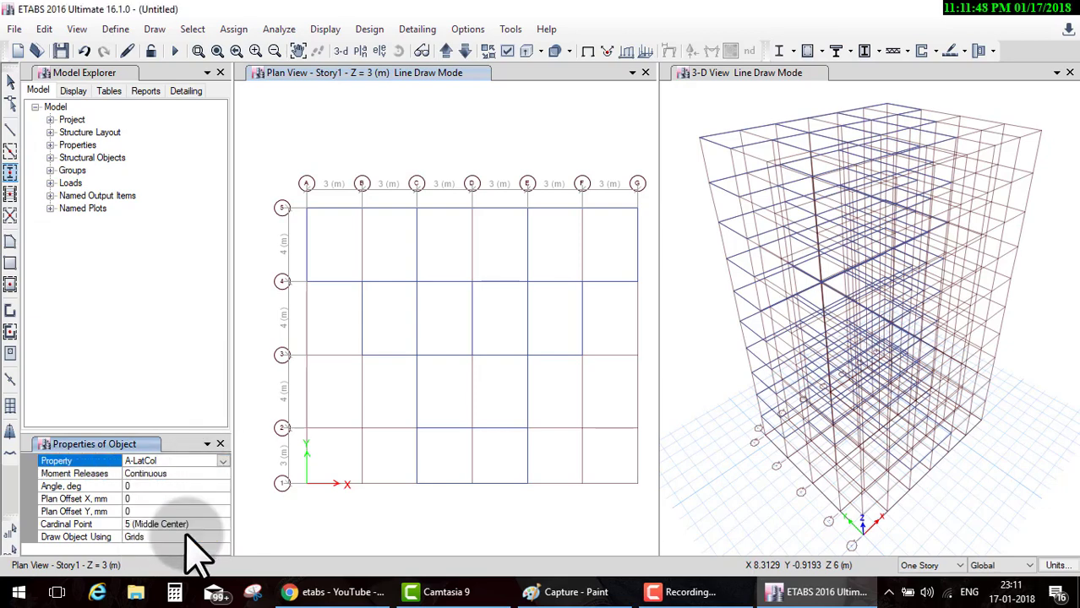
Step: Place circular columns at grid points C1 and E1
{"action": "left_click", "coordinate": [417, 483]}
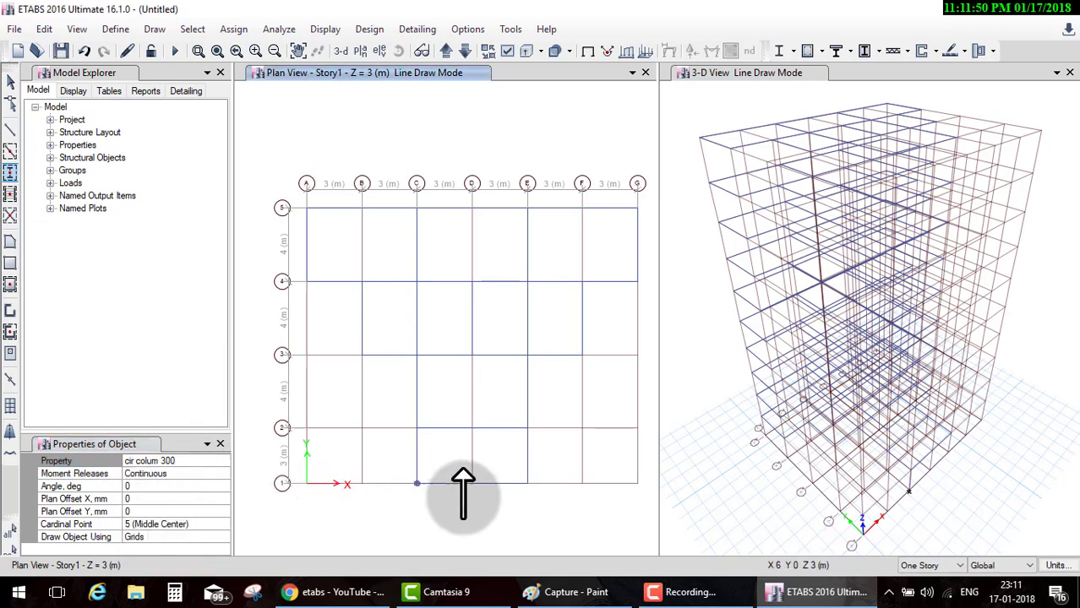
{"action": "left_click", "coordinate": [528, 485]}
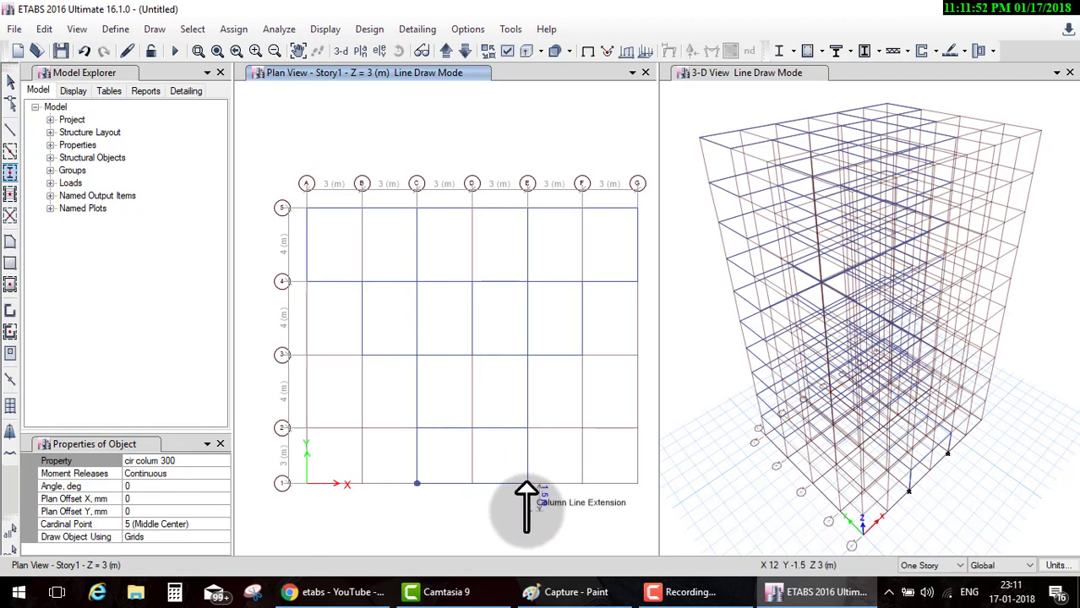
{"action": "key", "text": "Escape"}
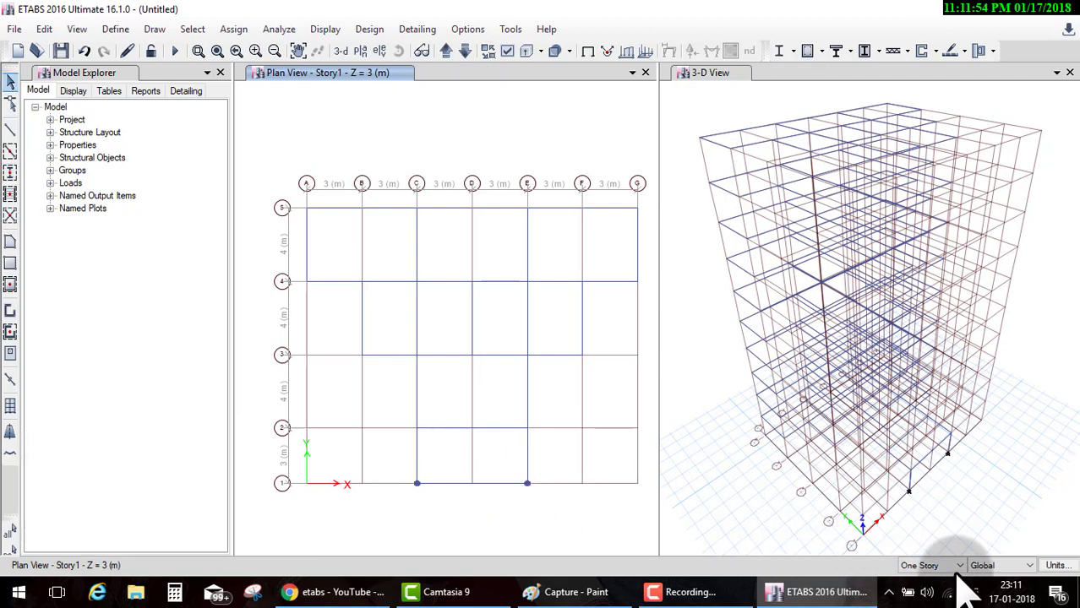
Step: Switch edits to All Stories and show the Story10 plan
{"action": "left_click", "coordinate": [927, 590]}
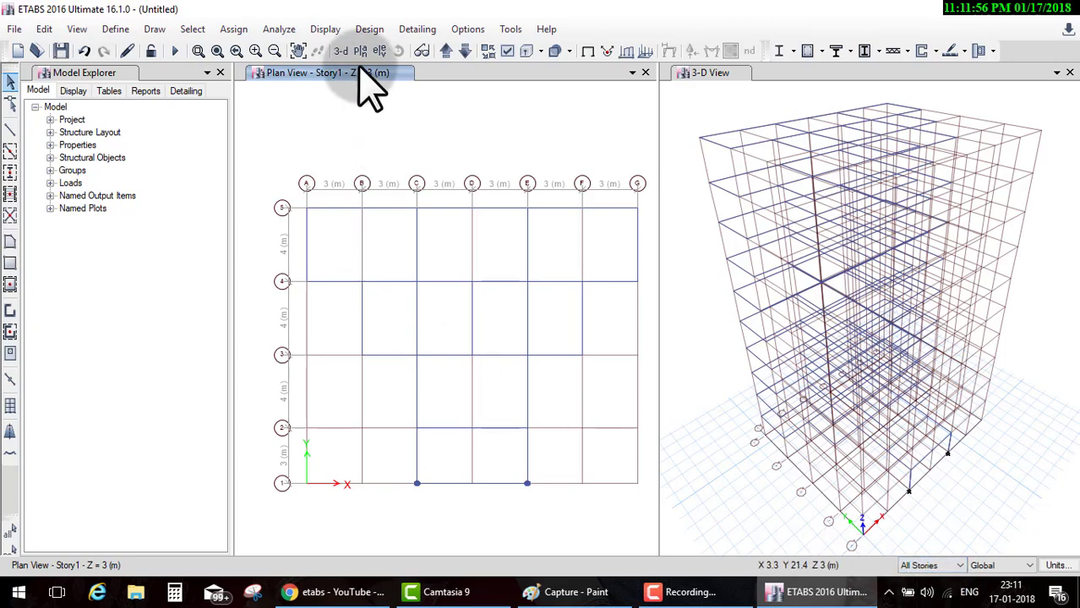
{"action": "left_click", "coordinate": [361, 51]}
{"action": "left_click", "coordinate": [464, 246]}
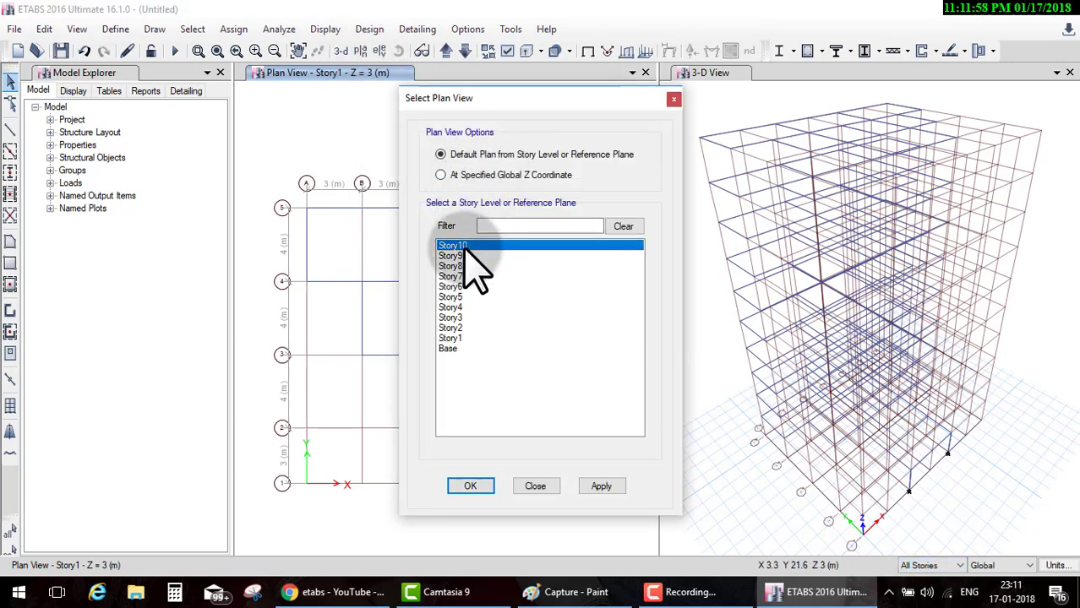
{"action": "left_click", "coordinate": [471, 486]}
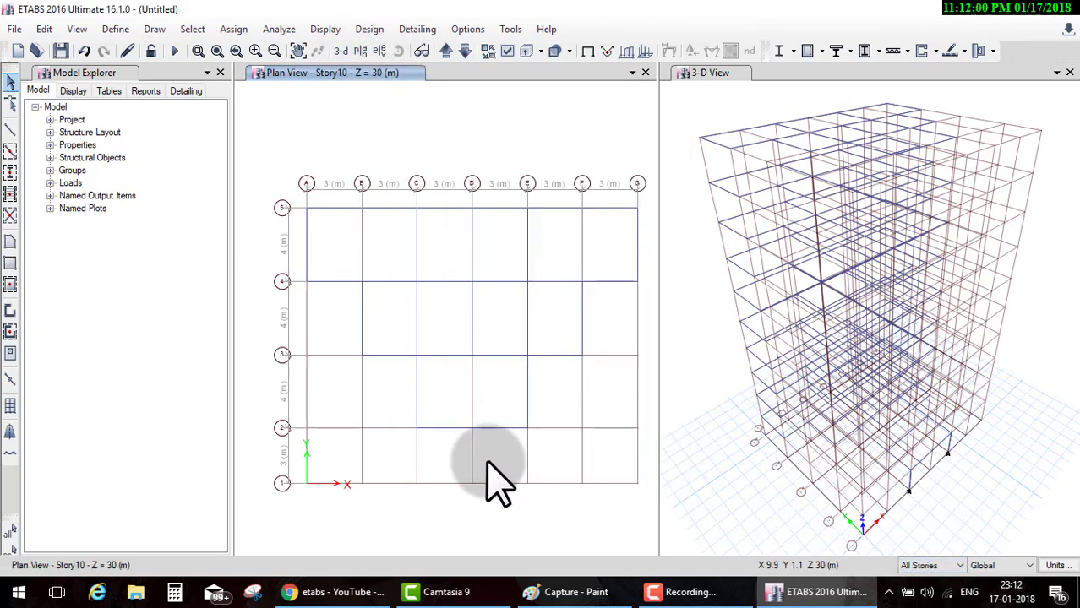
Step: Start Quick Draw Columns using the Column 300X600 section
{"action": "left_click_drag", "start_coordinate": [416, 425], "coordinate": [529, 433]}
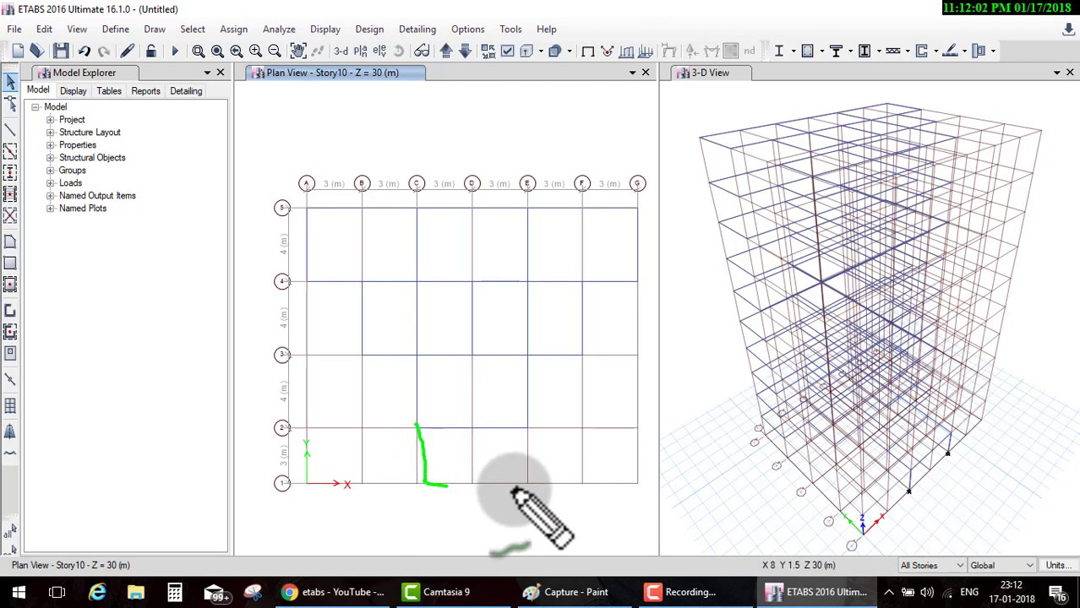
{"action": "left_click", "coordinate": [11, 174]}
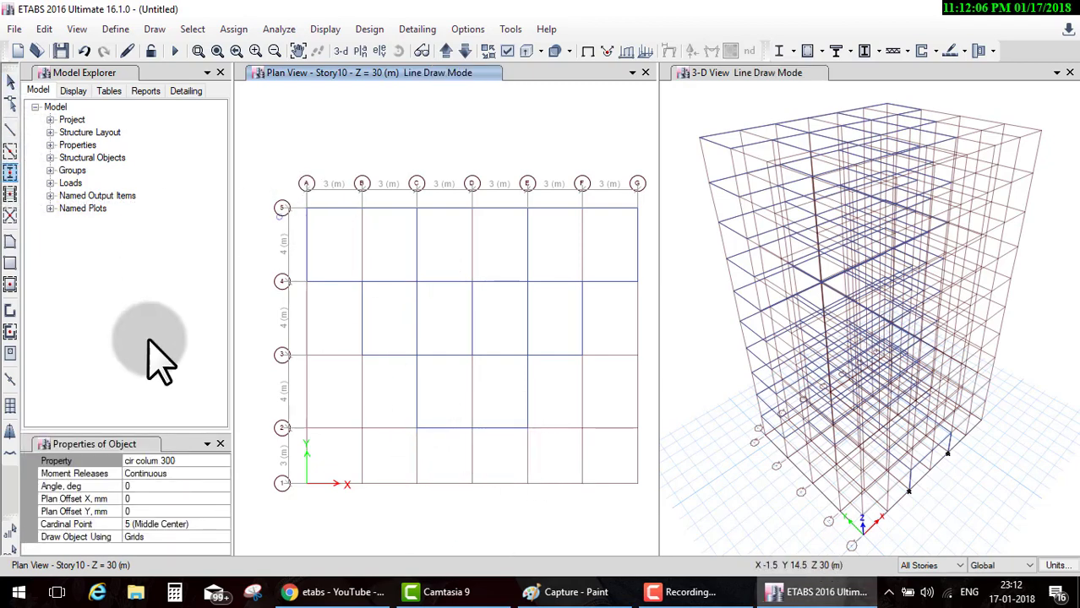
{"action": "left_click", "coordinate": [188, 462]}
{"action": "left_click", "coordinate": [222, 462]}
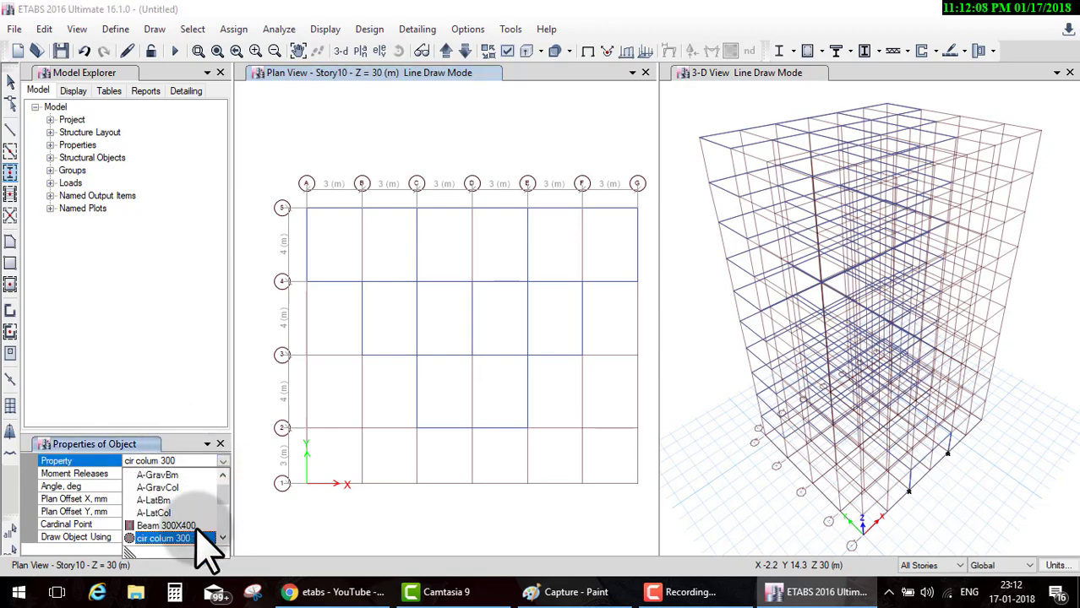
{"action": "scroll", "coordinate": [215, 539], "scroll_direction": "down", "scroll_amount": 1}
{"action": "left_click", "coordinate": [211, 538]}
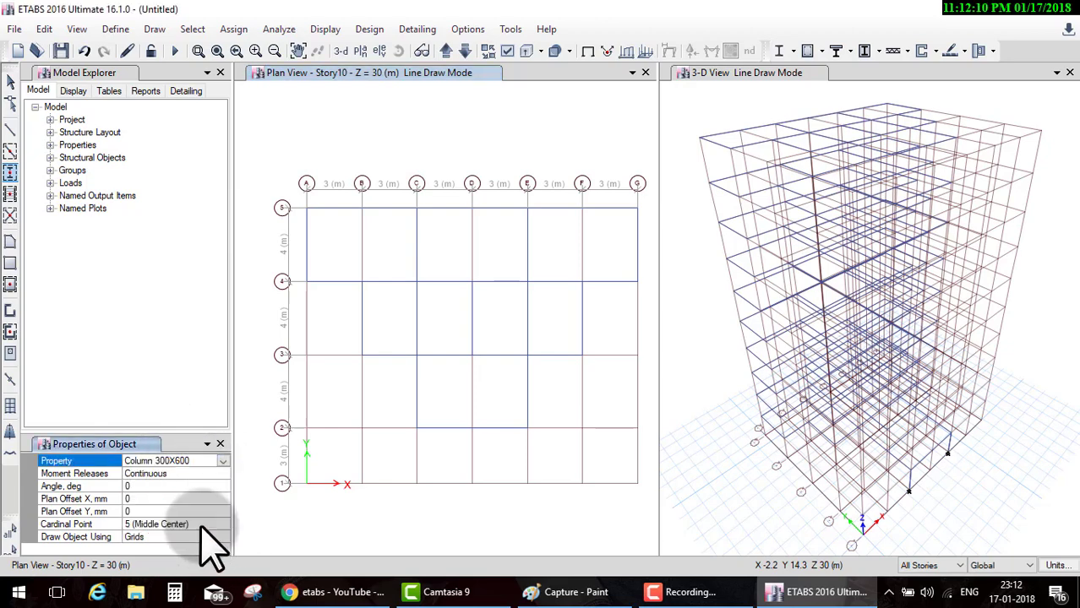
Step: Place columns at A5, C5, E5, A4, along gridlines 4 and 3 from B–F, and C2–E2
{"action": "left_click", "coordinate": [305, 207]}
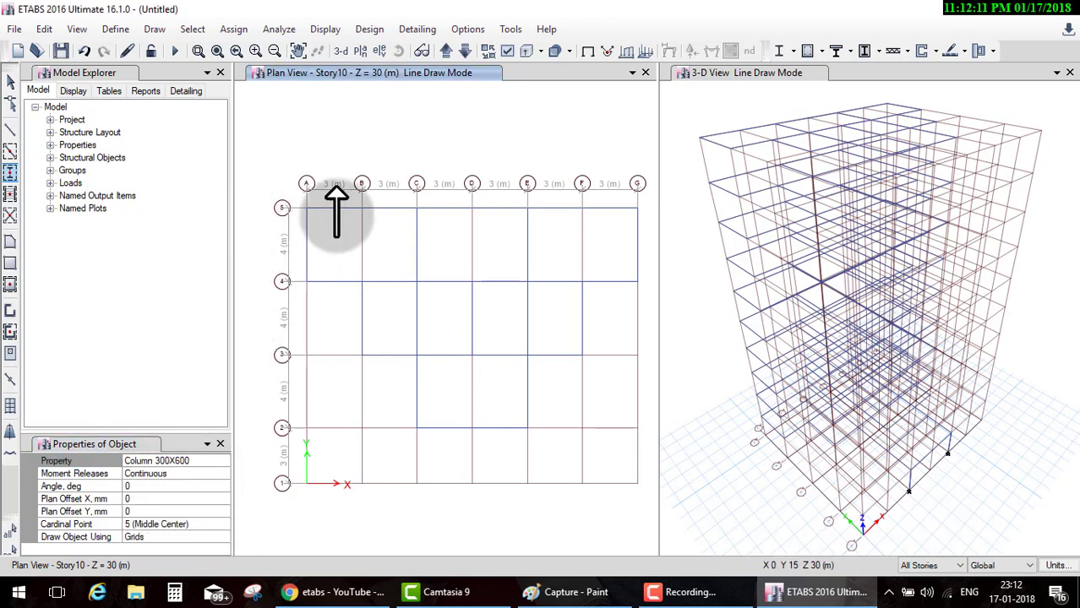
{"action": "left_click", "coordinate": [416, 207]}
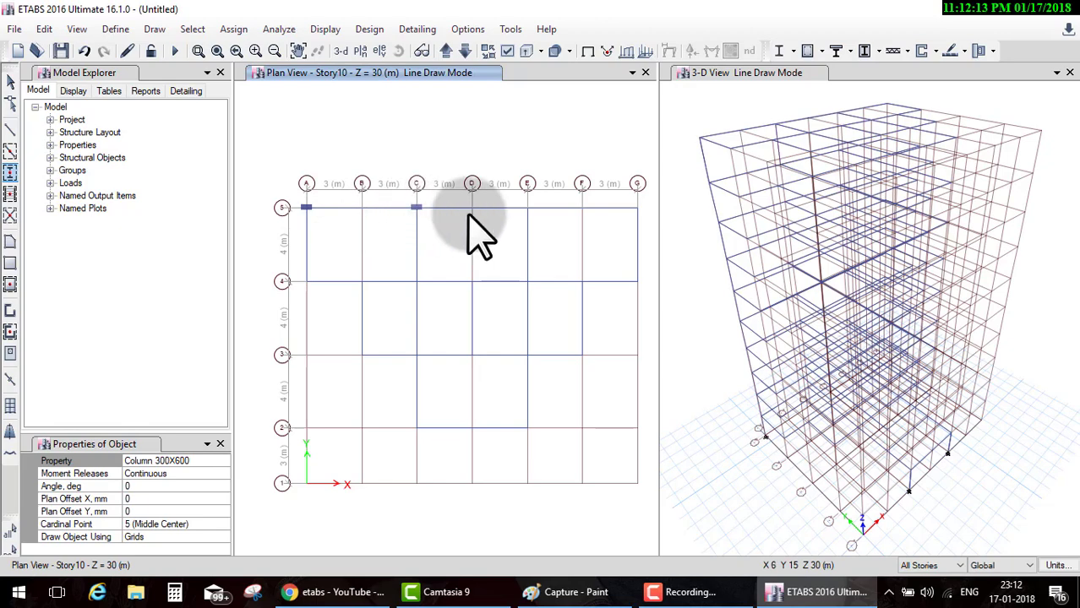
{"action": "left_click", "coordinate": [527, 208]}
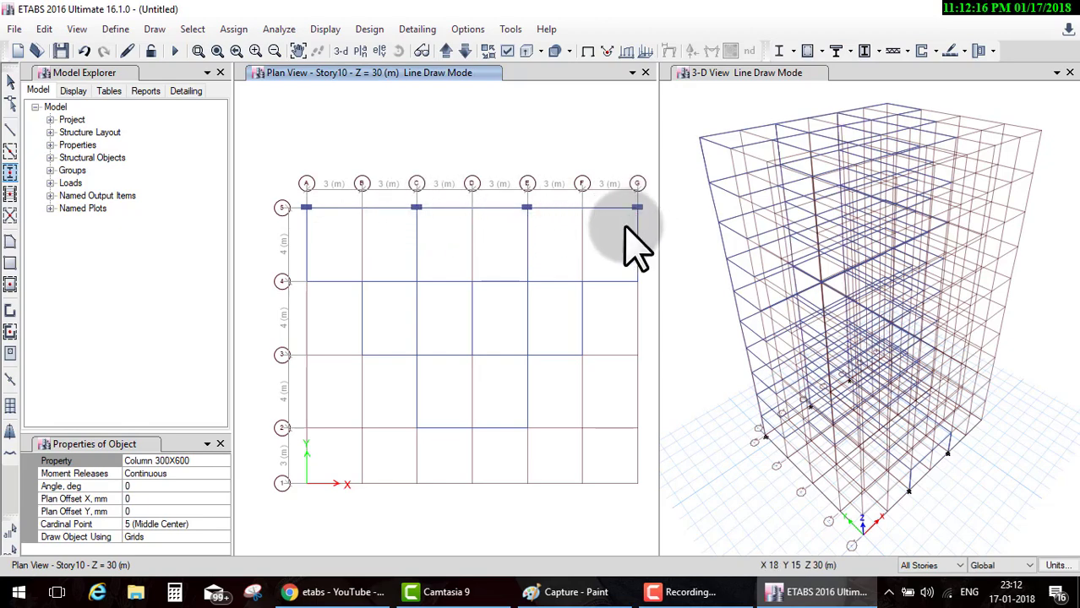
{"action": "left_click", "coordinate": [306, 281]}
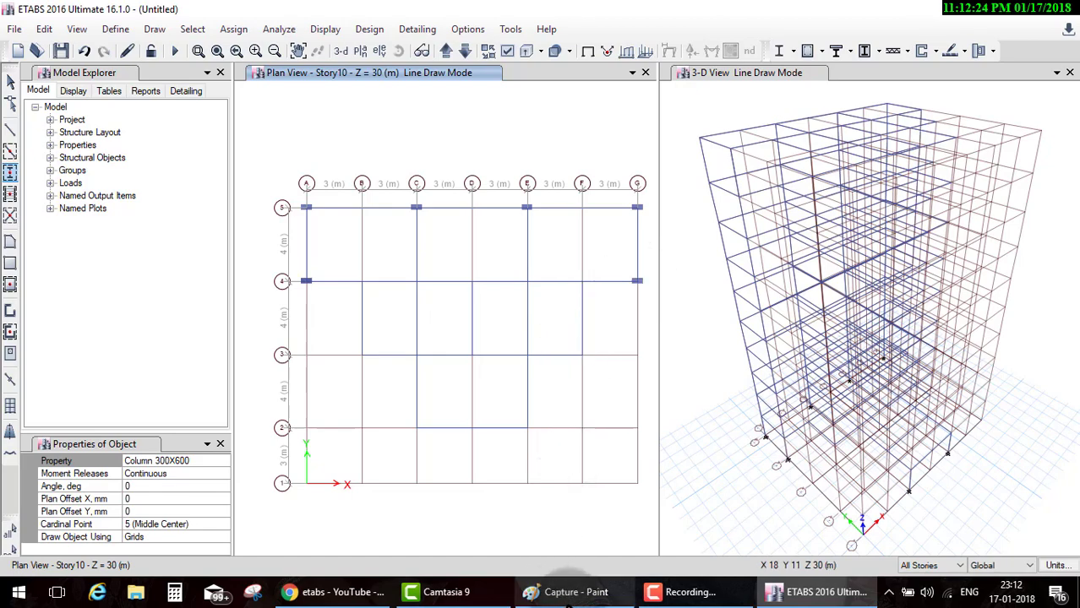
{"action": "left_click", "coordinate": [568, 592]}
{"action": "left_click", "coordinate": [571, 591]}
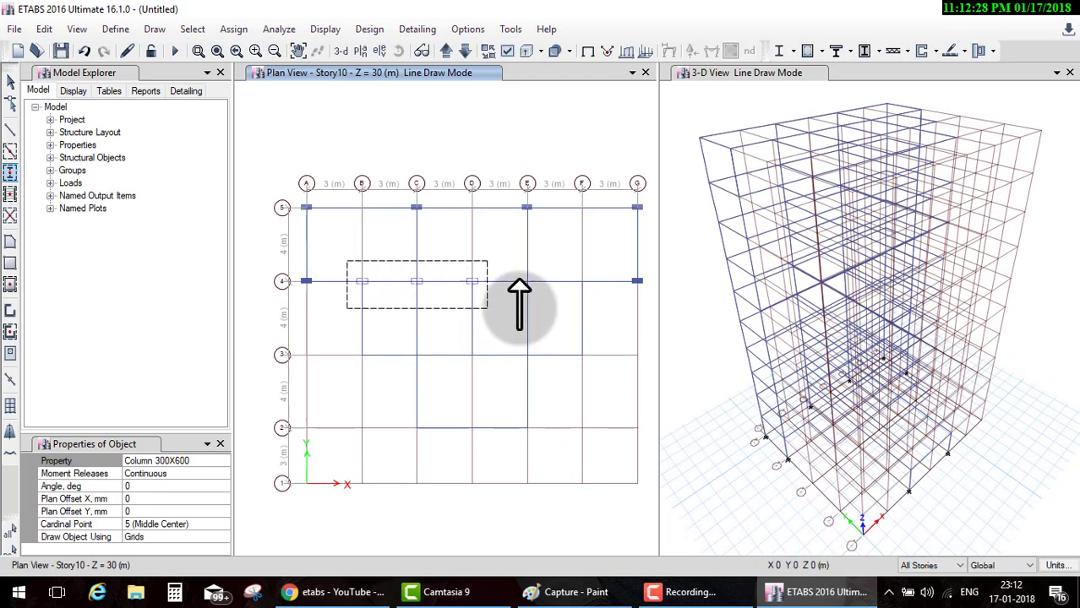
{"action": "left_click_drag", "start_coordinate": [347, 260], "coordinate": [592, 295]}
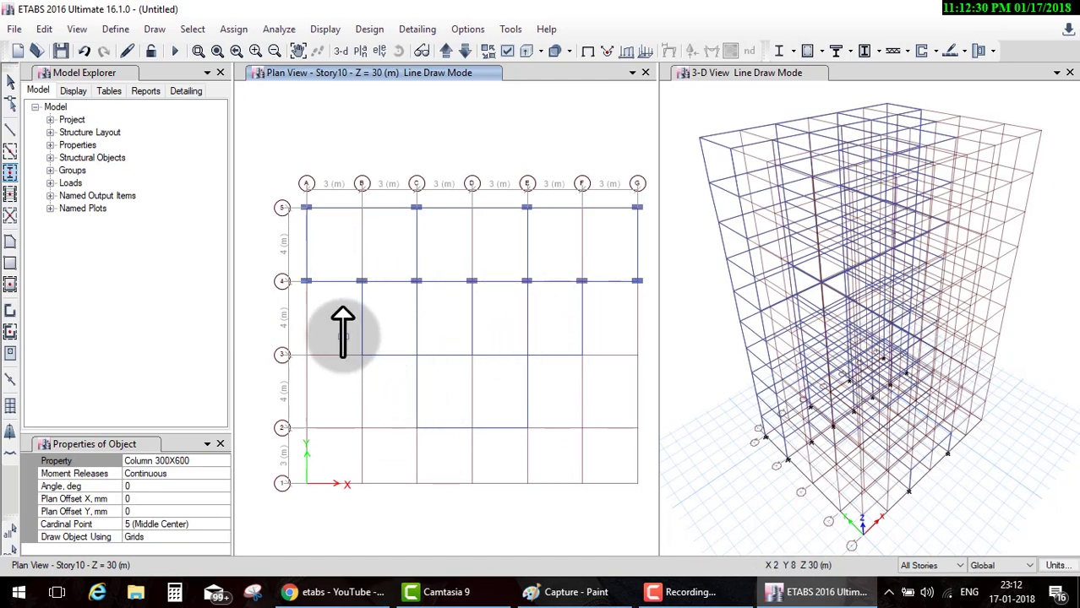
{"action": "left_click_drag", "start_coordinate": [344, 339], "coordinate": [585, 361]}
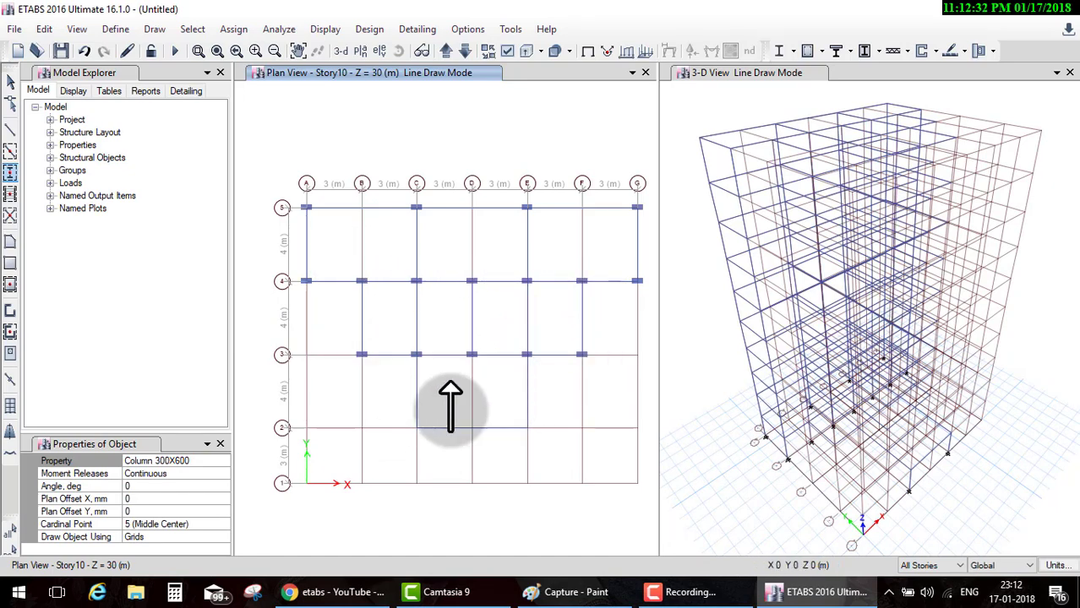
{"action": "left_click_drag", "start_coordinate": [404, 418], "coordinate": [555, 436]}
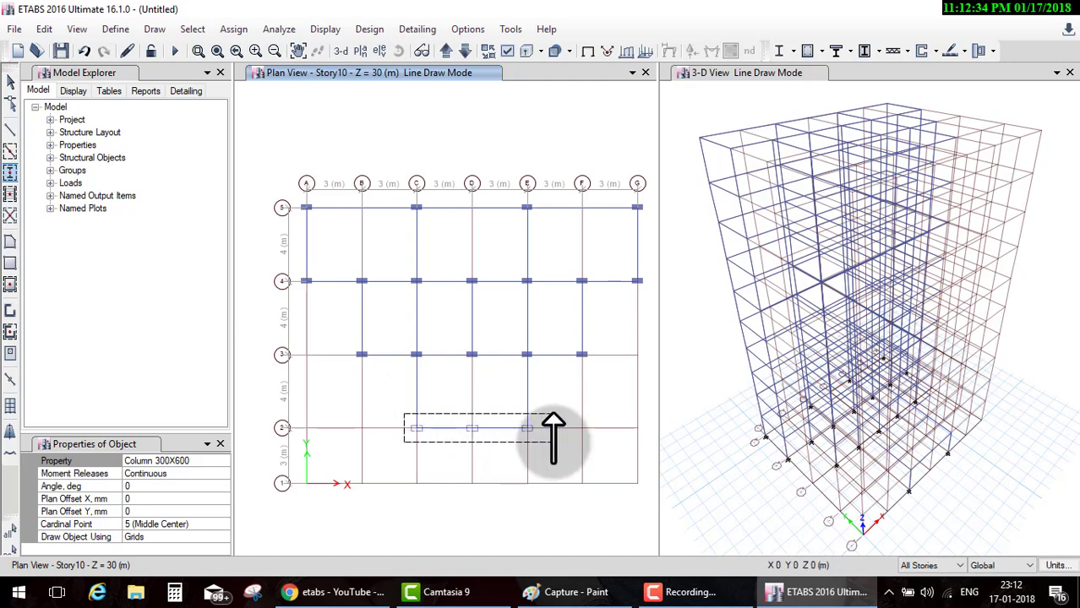
{"action": "left_click", "coordinate": [416, 428]}
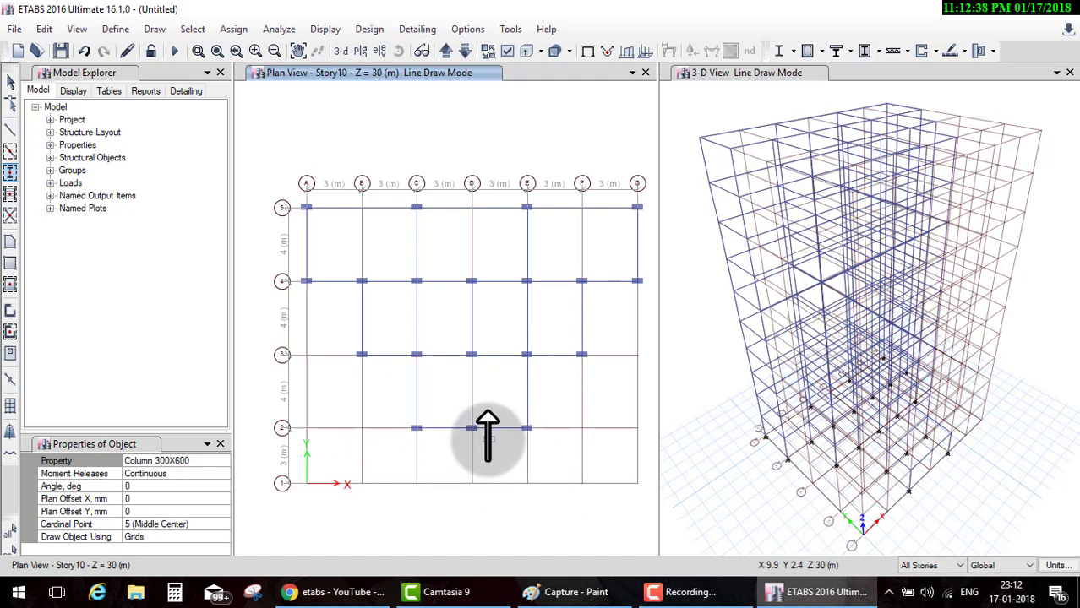
{"action": "key", "text": "Escape"}
Step: Toggle the plan view's grid lines off and back on
{"action": "right_click", "coordinate": [437, 314]}
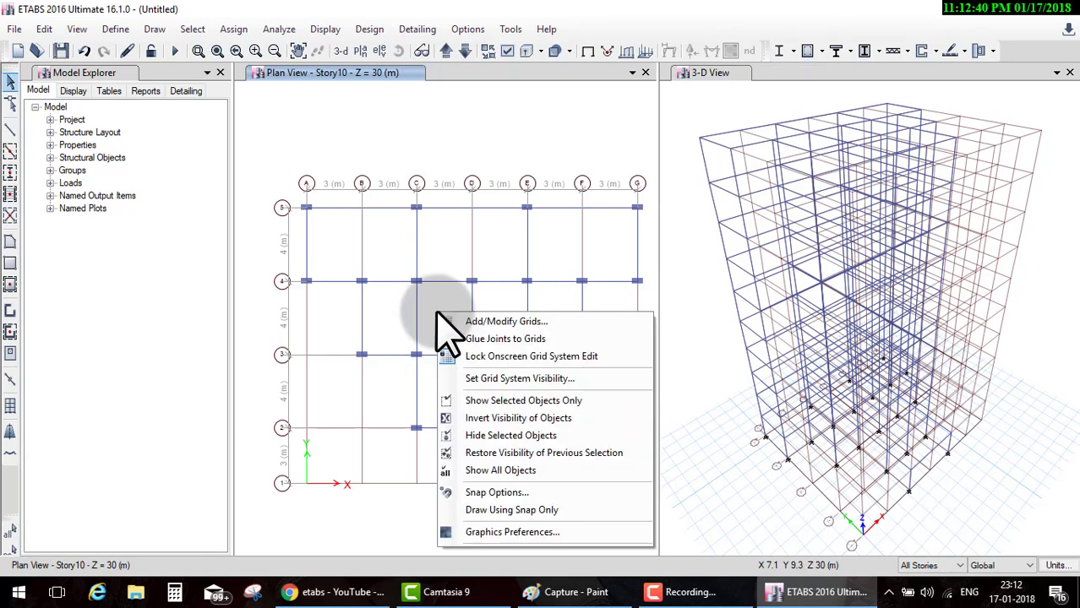
{"action": "left_click", "coordinate": [486, 380]}
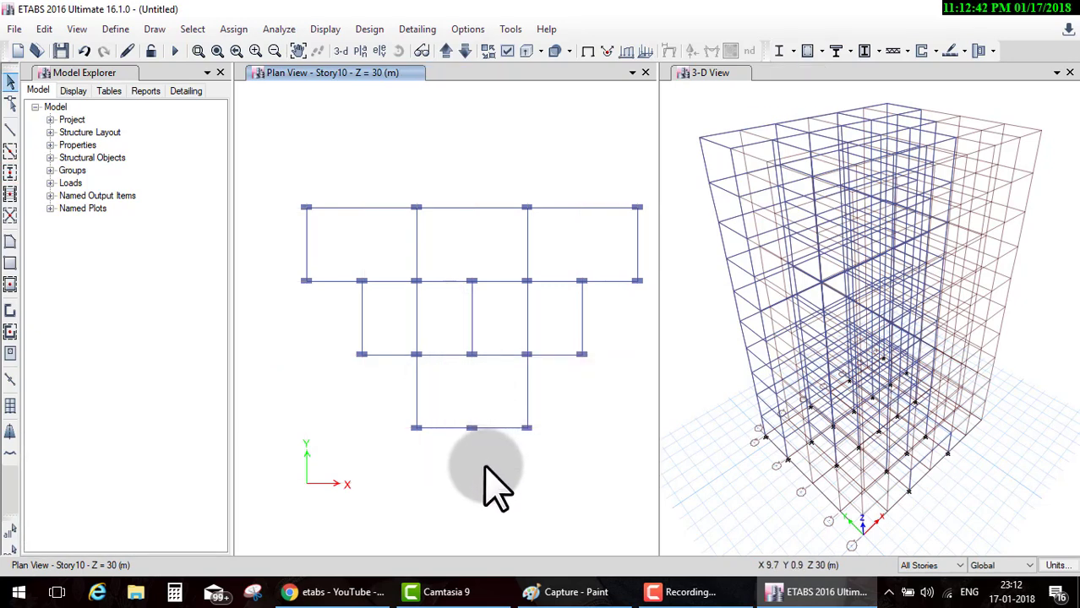
{"action": "right_click", "coordinate": [493, 486]}
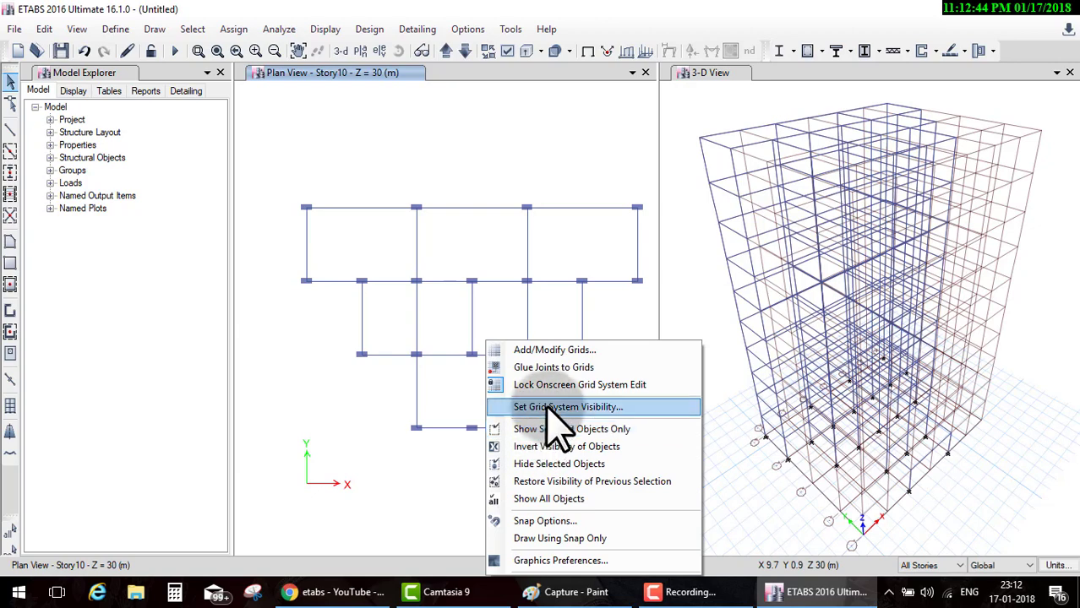
{"action": "left_click", "coordinate": [541, 408]}
Step: Hide the grid lines in the 3-D view and display members as extruded solids
{"action": "left_click", "coordinate": [737, 116]}
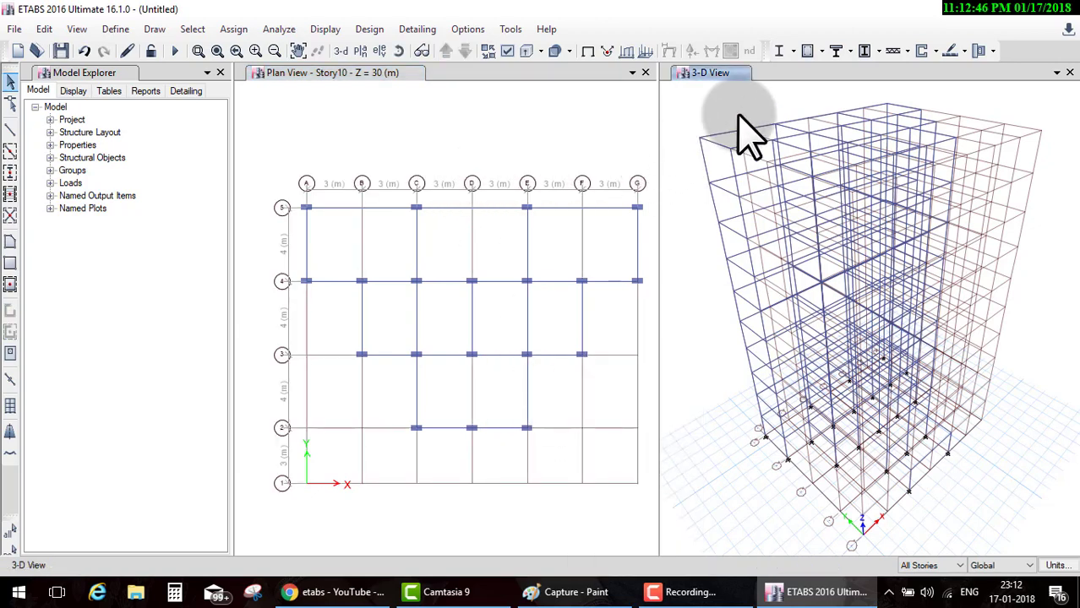
{"action": "right_click", "coordinate": [737, 115]}
{"action": "left_click", "coordinate": [765, 181]}
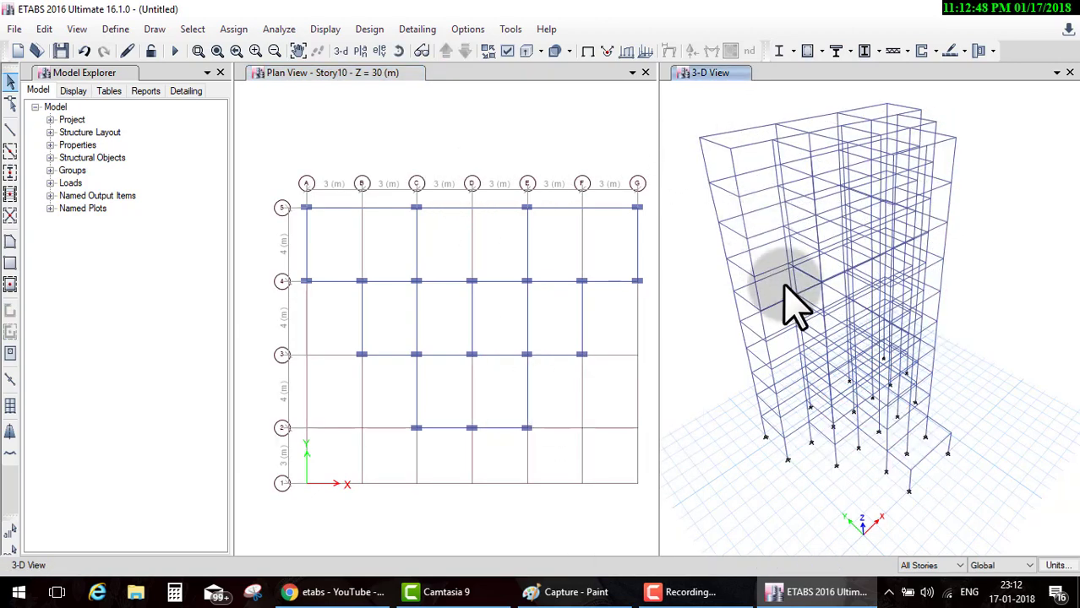
{"action": "left_click", "coordinate": [524, 52]}
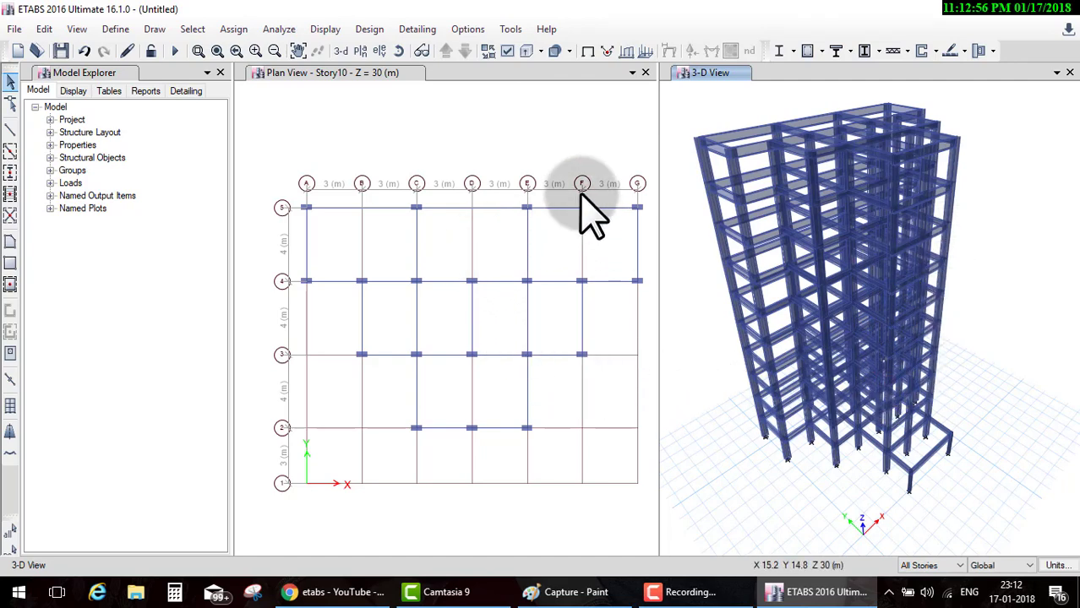
Step: Show the Base plan in One Story mode and window-select all 21 base joints
{"action": "left_click", "coordinate": [486, 126]}
{"action": "left_click", "coordinate": [360, 51]}
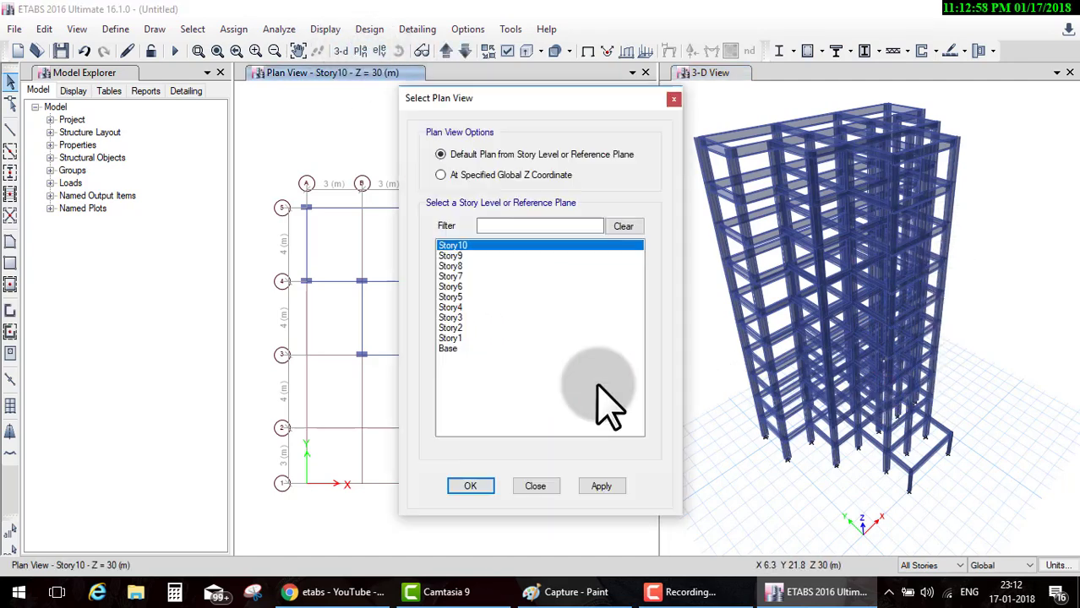
{"action": "left_click", "coordinate": [446, 349]}
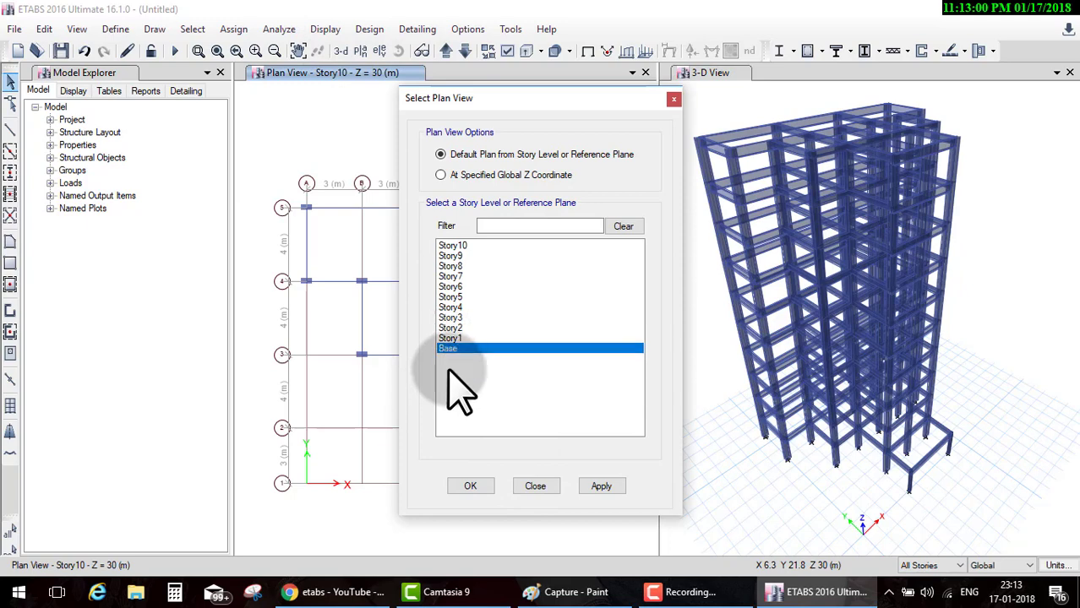
{"action": "left_click", "coordinate": [471, 486]}
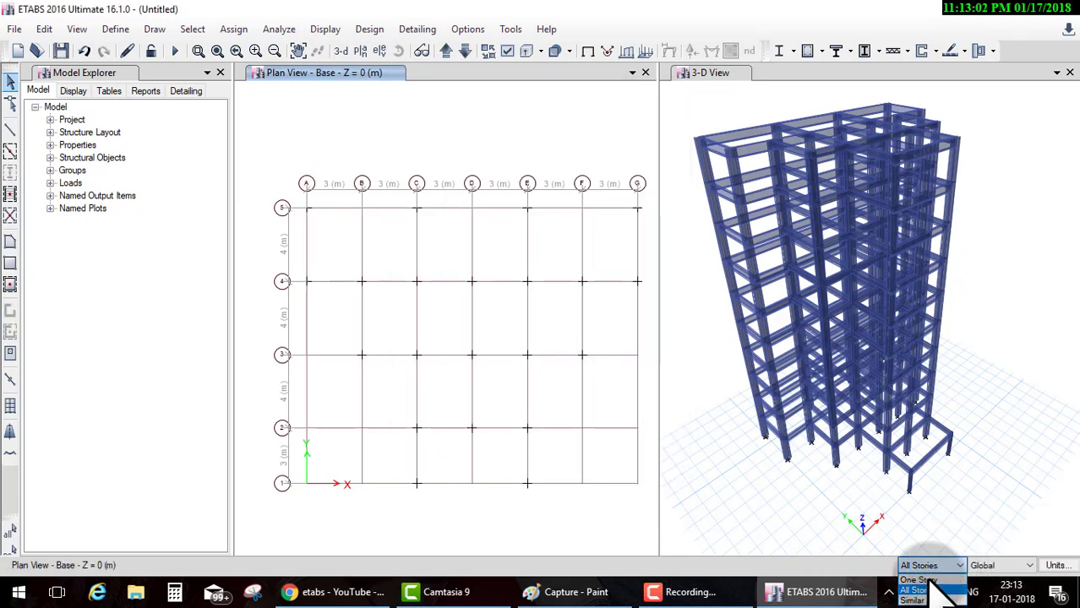
{"action": "left_click", "coordinate": [920, 580]}
{"action": "mouse_move", "coordinate": [301, 178]}
{"action": "left_mouse_down"}
{"action": "mouse_move", "coordinate": [588, 483]}
{"action": "mouse_move", "coordinate": [656, 514]}
{"action": "left_mouse_up"}
Step: Assign fully fixed restraints to the selected base joints
{"action": "left_click", "coordinate": [234, 30]}
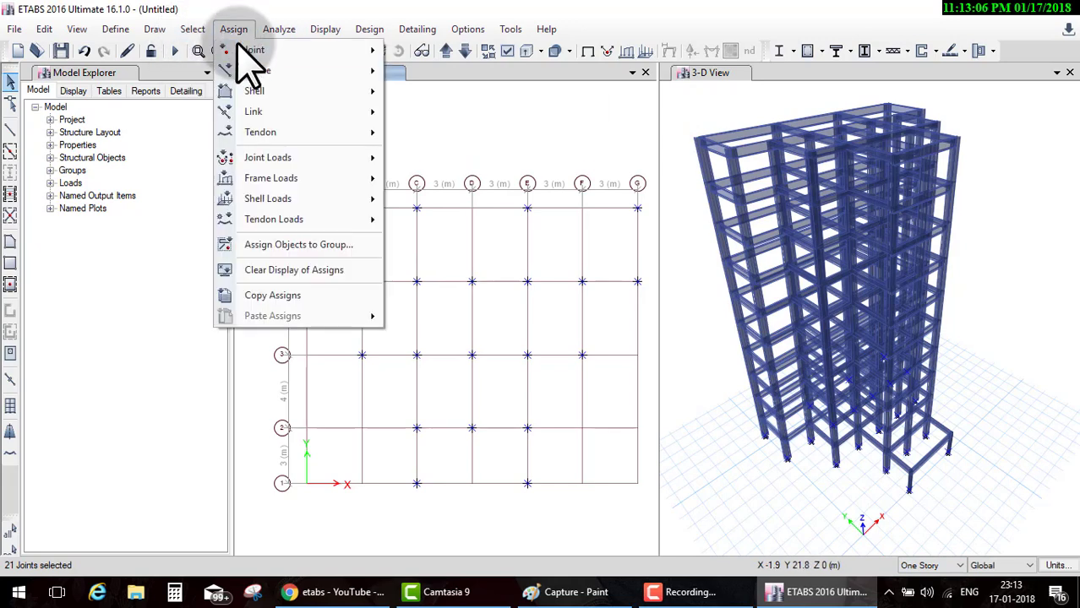
{"action": "left_click", "coordinate": [389, 52]}
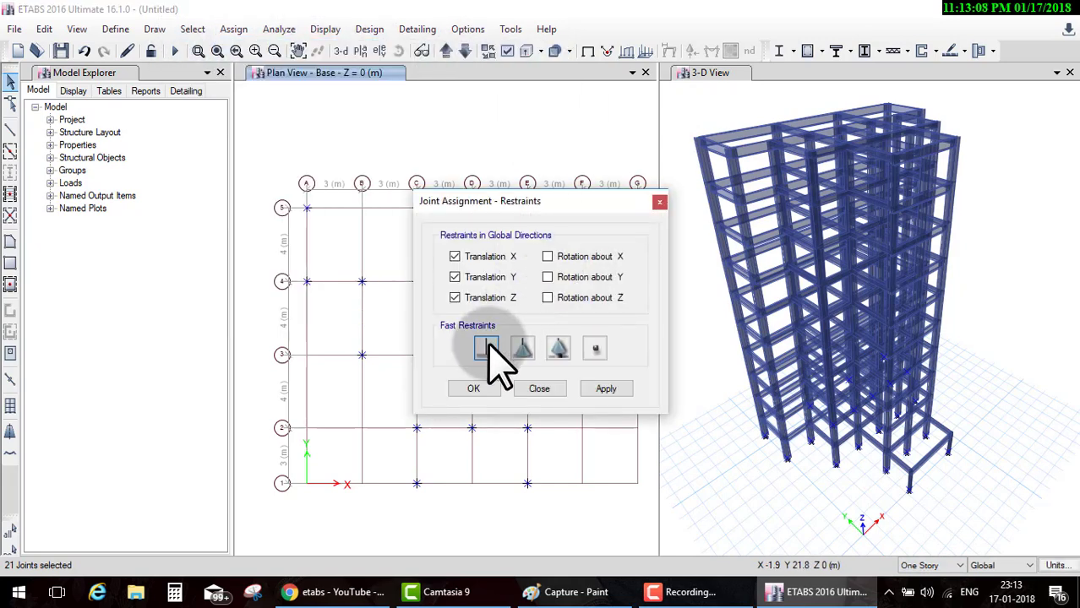
{"action": "left_click", "coordinate": [486, 348]}
{"action": "left_click", "coordinate": [474, 389]}
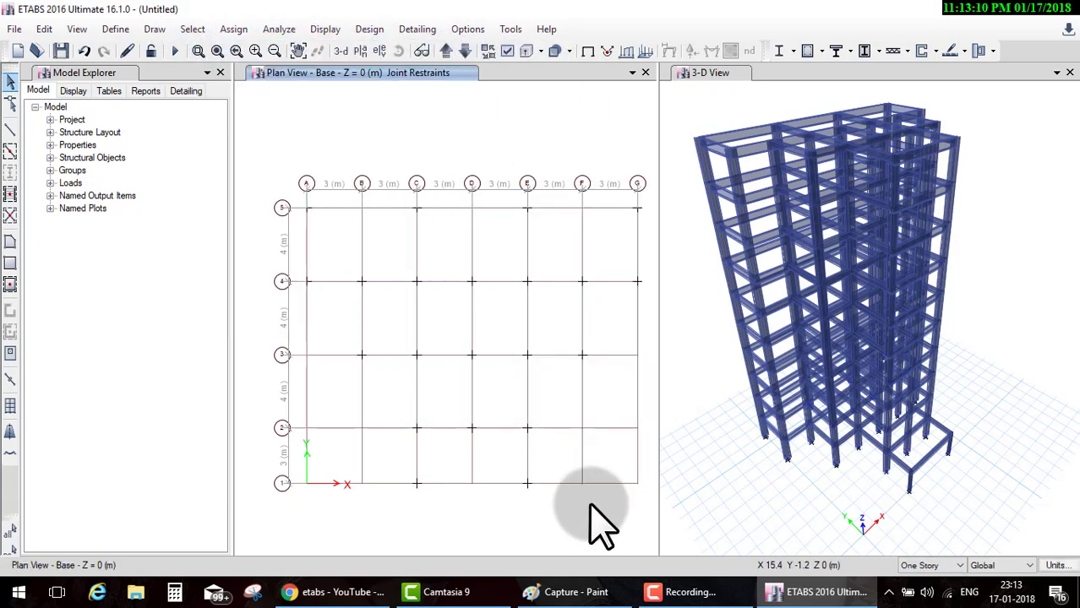
Step: Return the plan to Story10 and define slab section Slab150: M25 concrete, 150 mm thick
{"action": "left_click", "coordinate": [360, 51]}
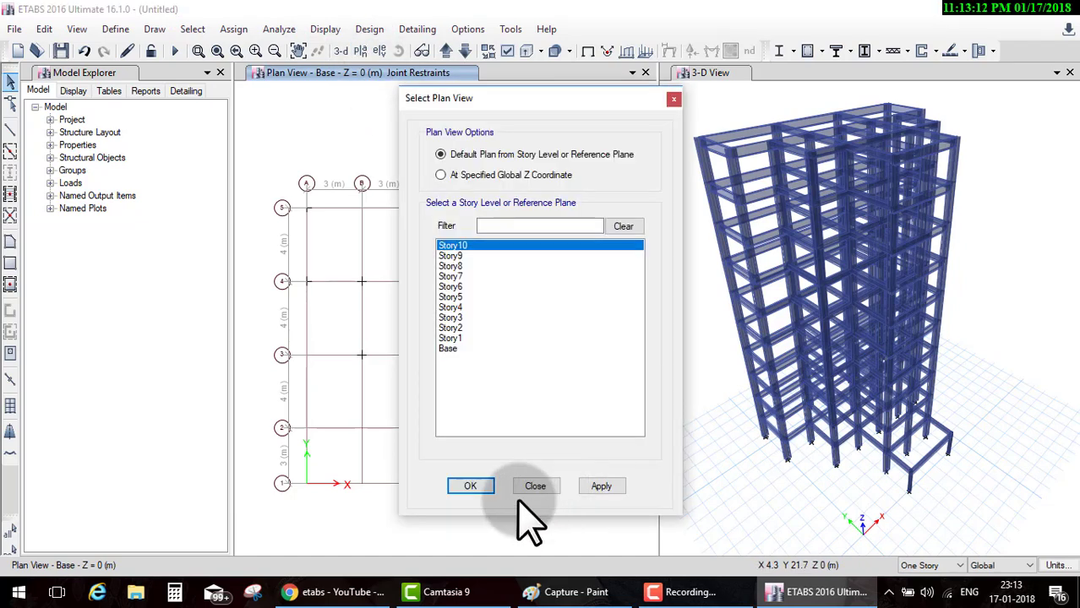
{"action": "left_click", "coordinate": [470, 488]}
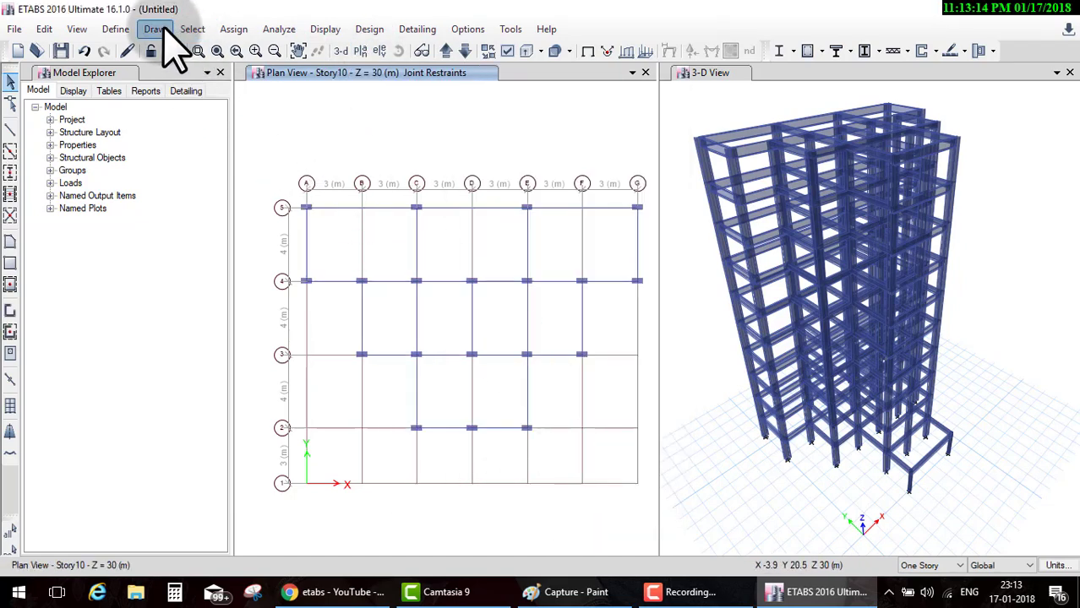
{"action": "left_click", "coordinate": [110, 34]}
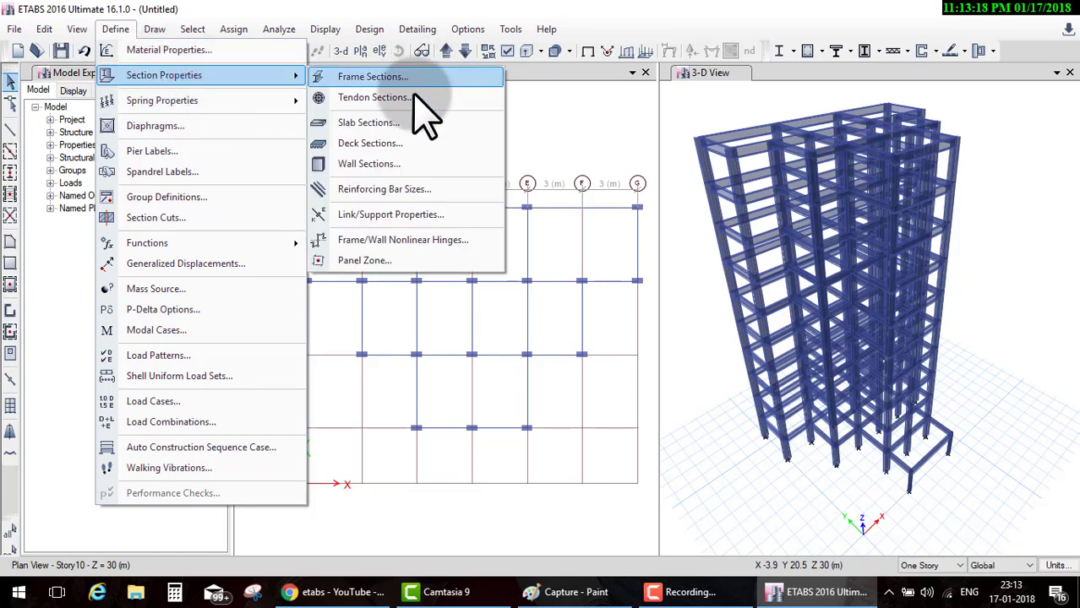
{"action": "left_click", "coordinate": [393, 121]}
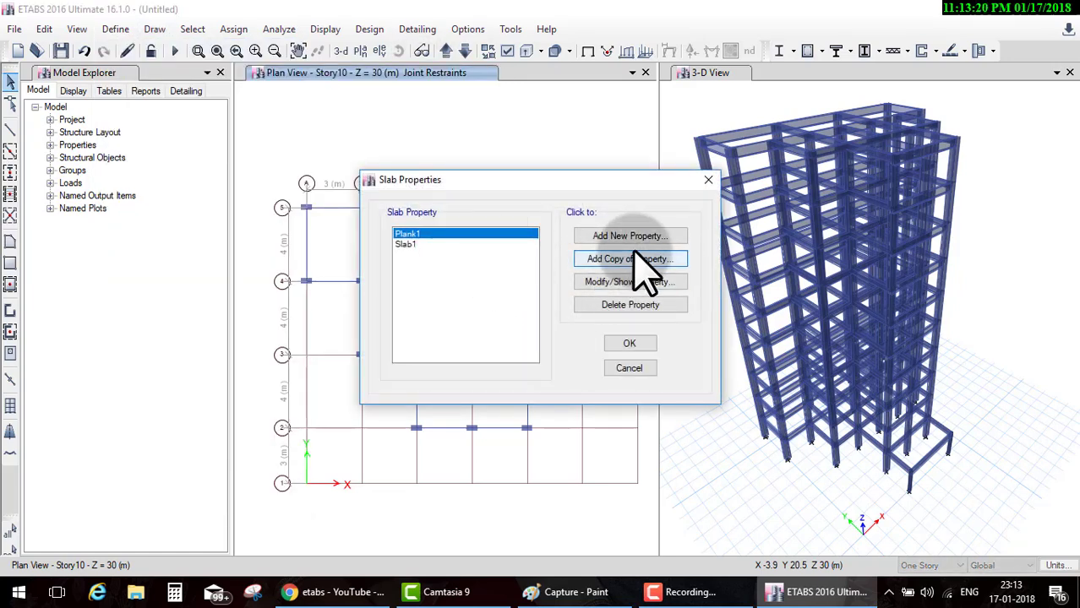
{"action": "left_click", "coordinate": [638, 239]}
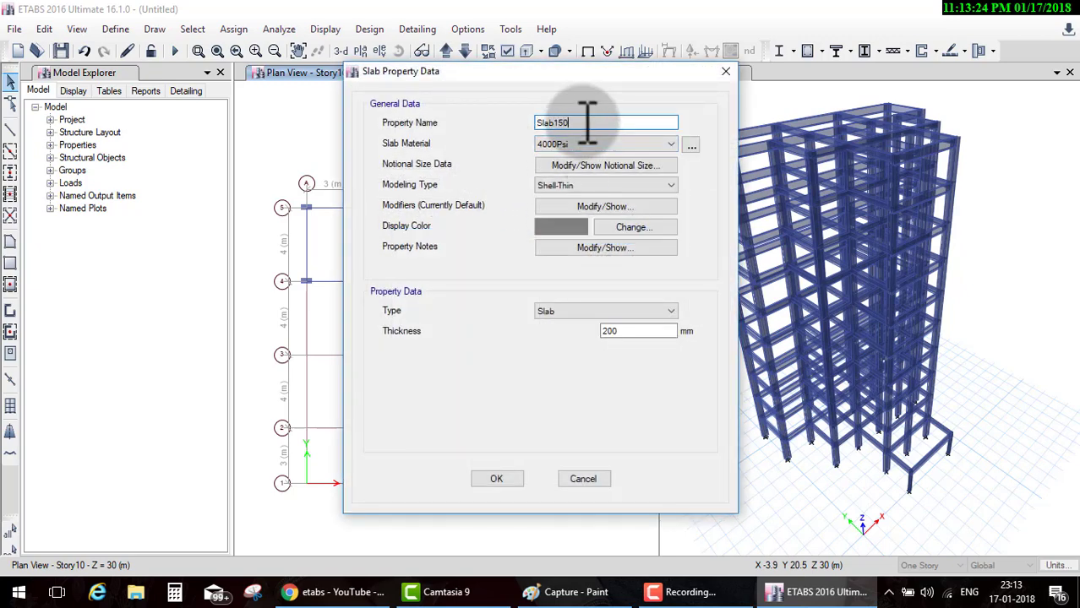
{"action": "left_click", "coordinate": [629, 144]}
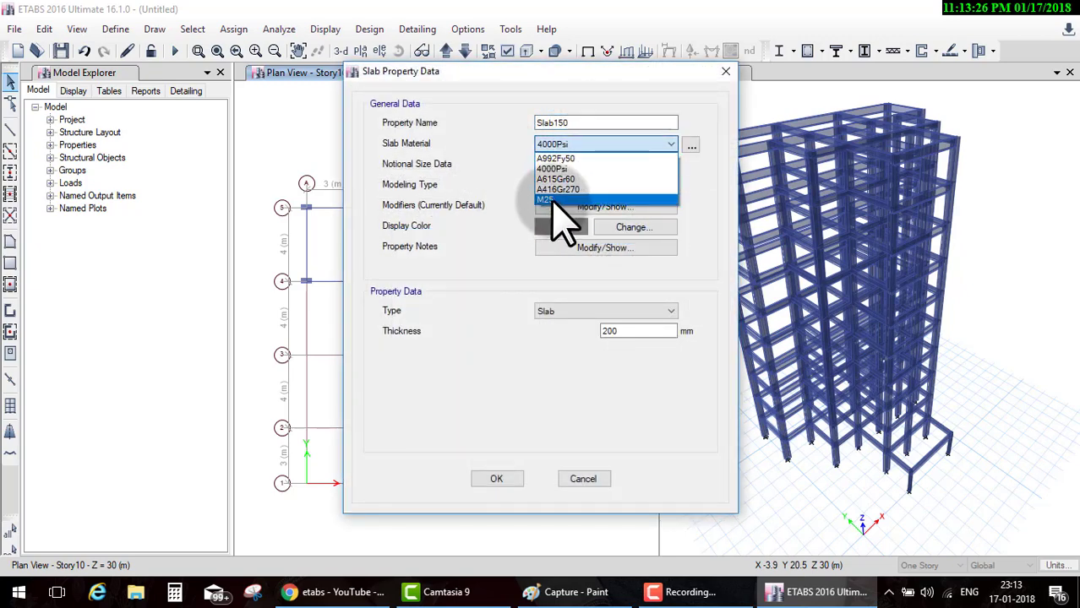
{"action": "left_click", "coordinate": [554, 200]}
{"action": "double_click", "coordinate": [636, 331]}
{"action": "type", "text": "15"}
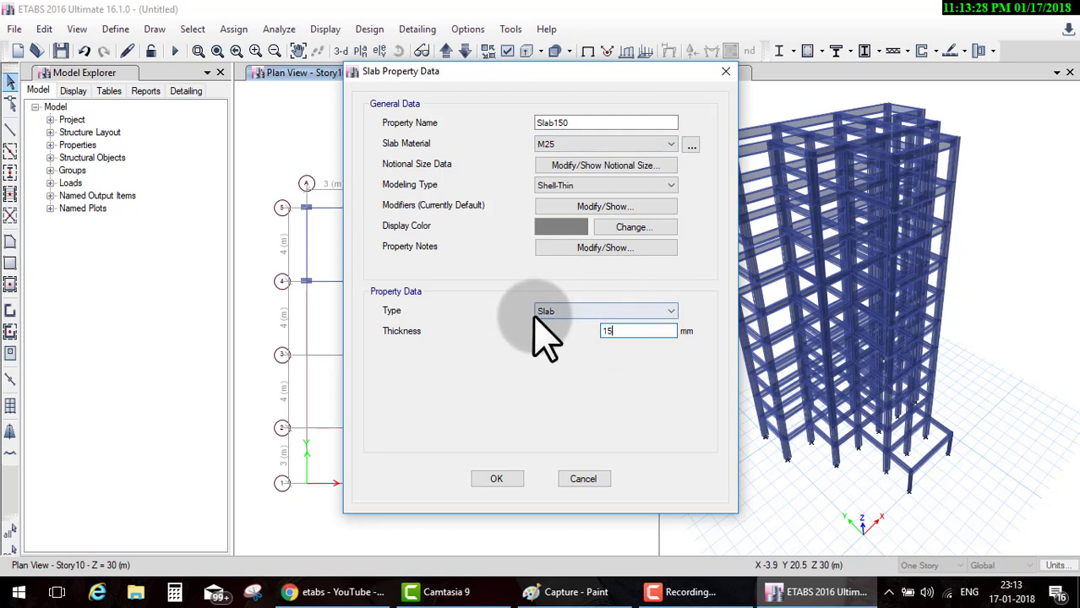
{"action": "type", "text": "0"}
{"action": "left_click", "coordinate": [496, 479]}
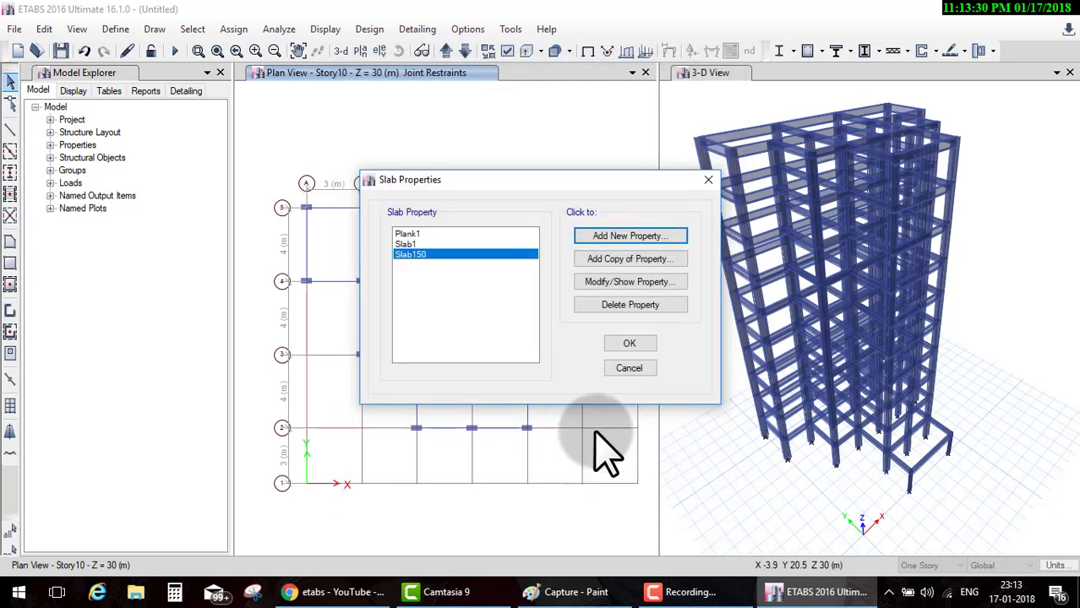
{"action": "left_click", "coordinate": [629, 343]}
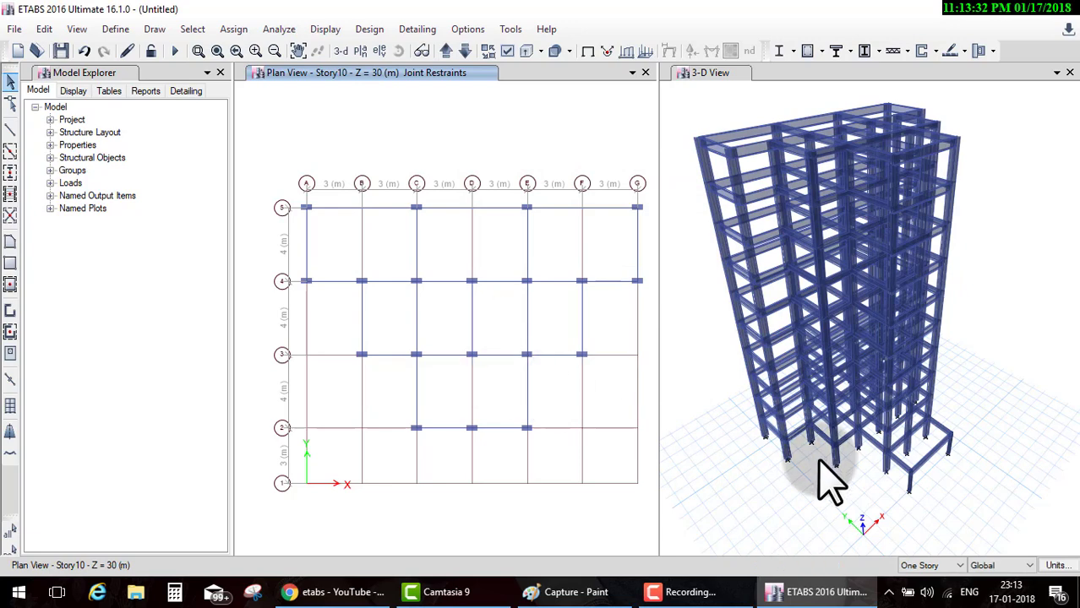
Step: With All Stories on, draw rectangular slabs spanning A5–G4, B4–F3 and C3–E2
{"action": "left_click", "coordinate": [921, 590]}
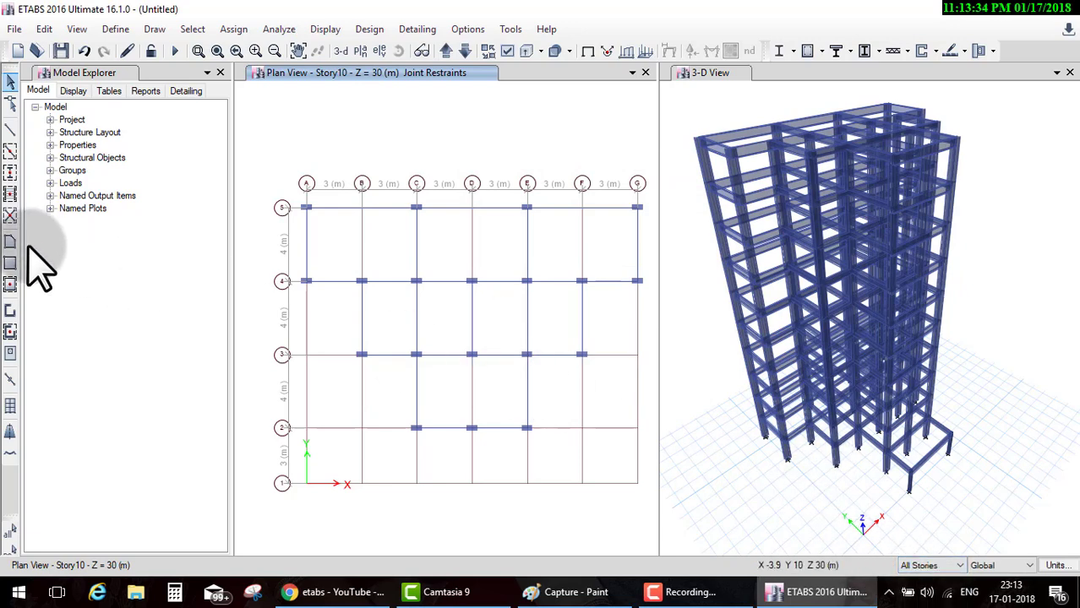
{"action": "left_click", "coordinate": [10, 284]}
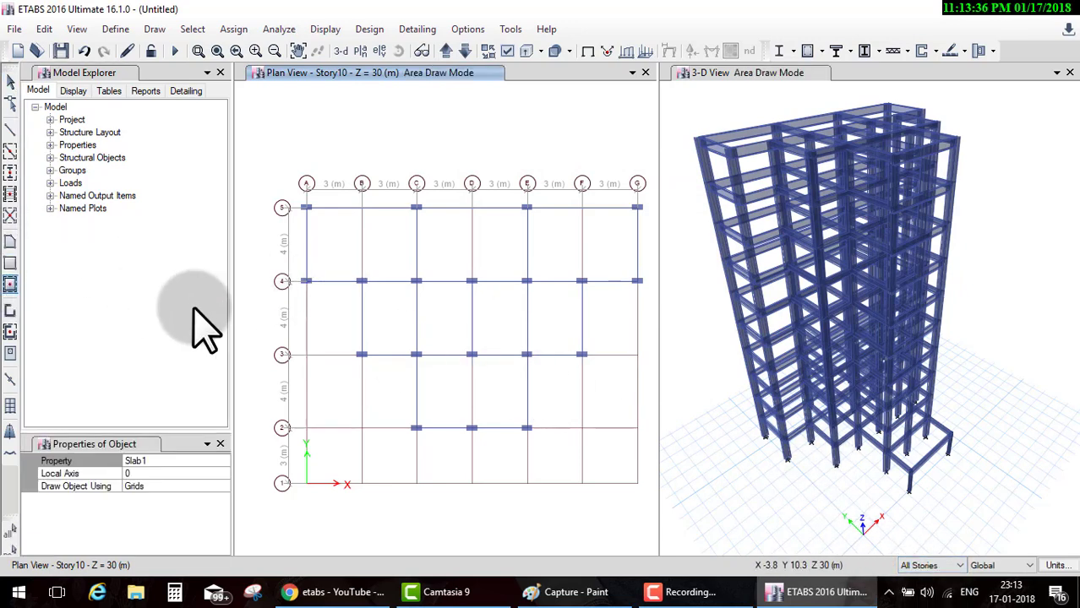
{"action": "left_click", "coordinate": [10, 261]}
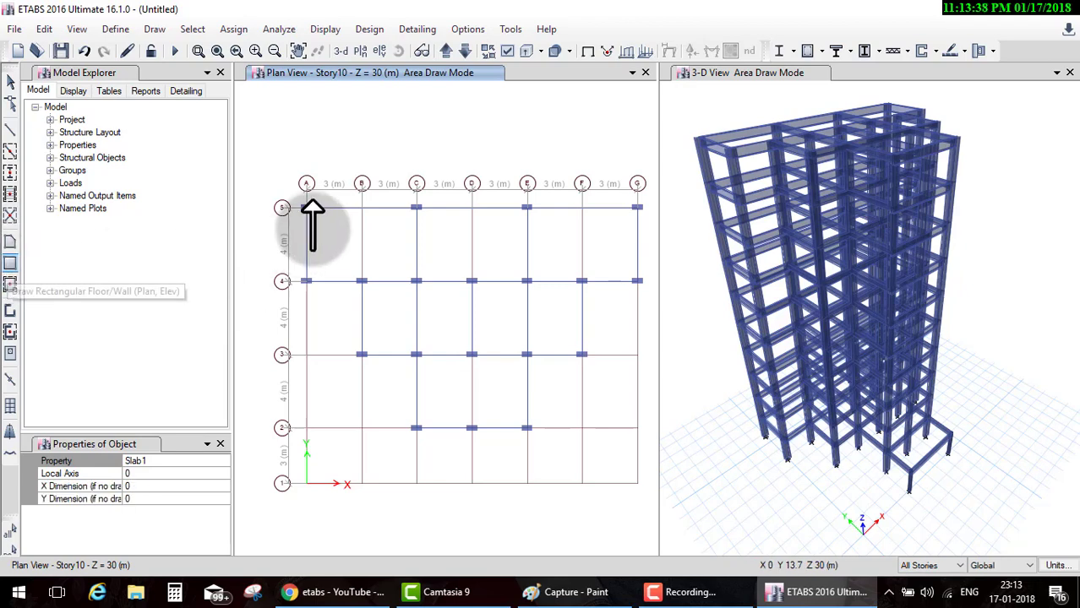
{"action": "left_click", "coordinate": [324, 209]}
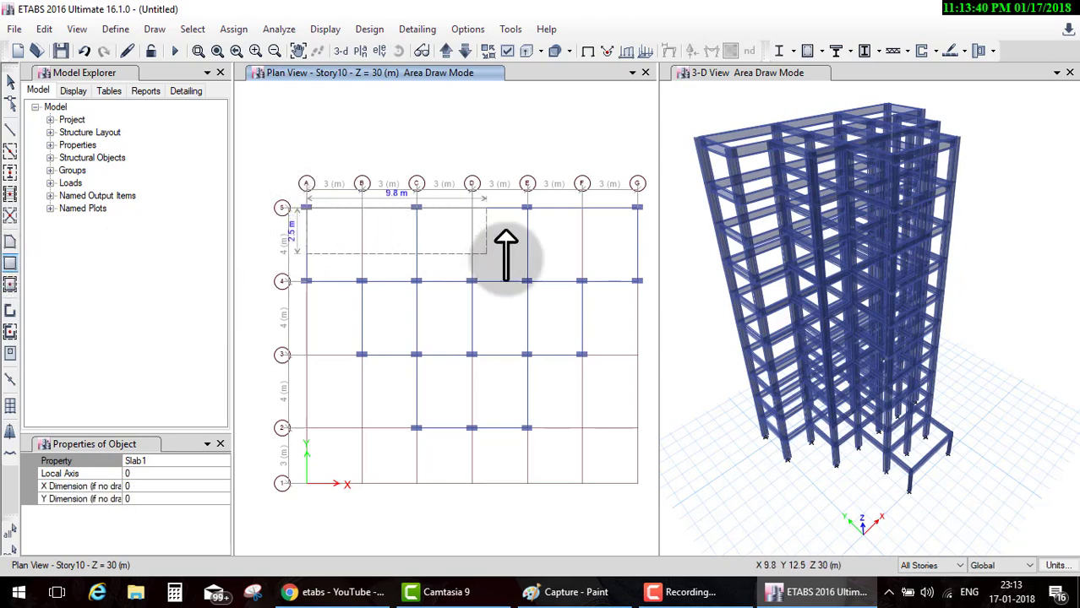
{"action": "left_click", "coordinate": [617, 281]}
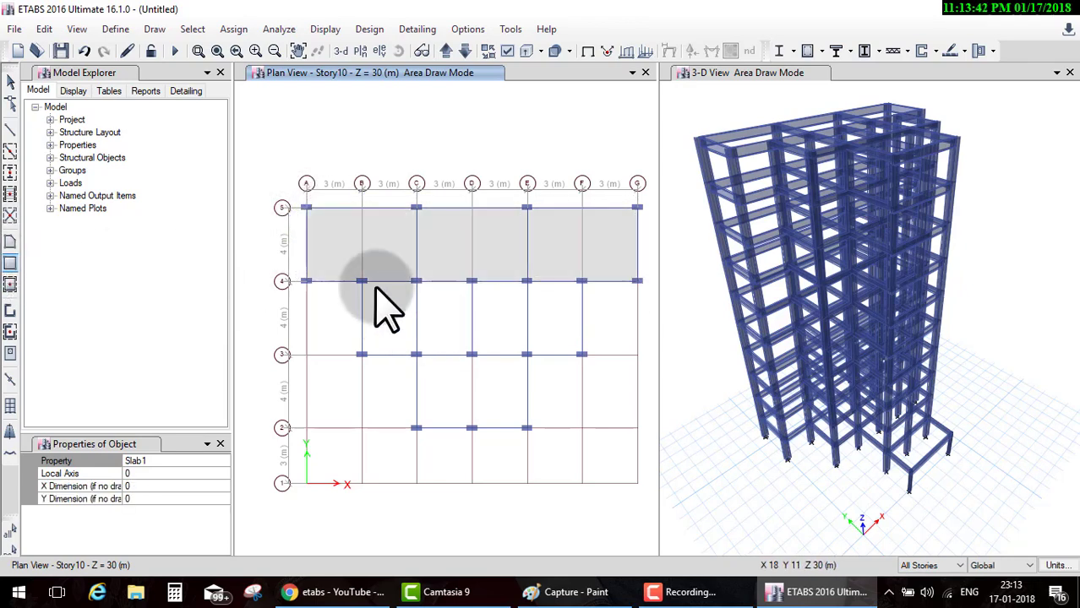
{"action": "left_click", "coordinate": [362, 281]}
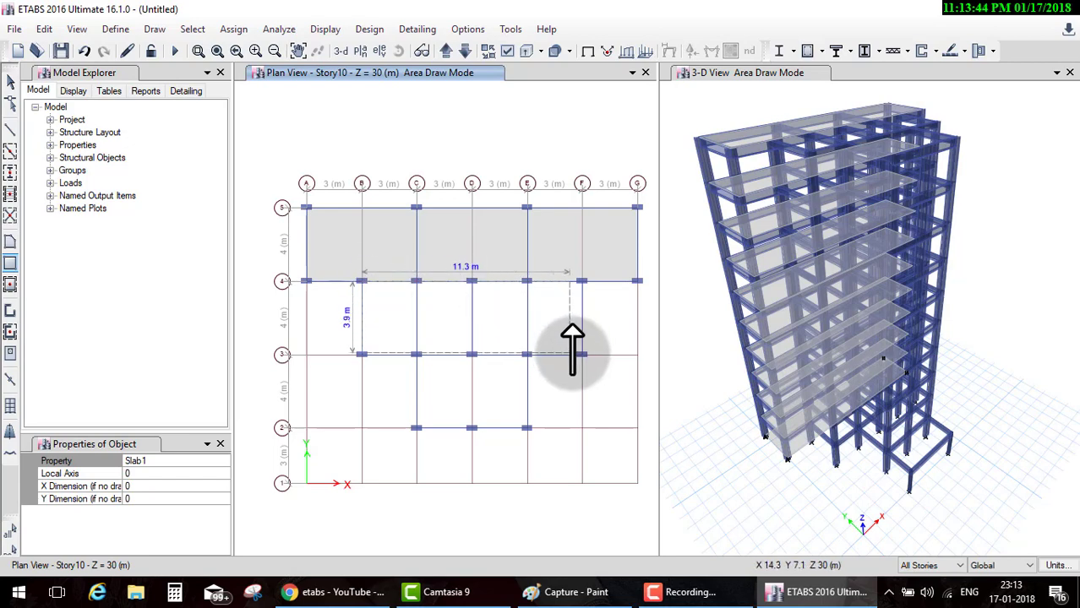
{"action": "left_click", "coordinate": [581, 354]}
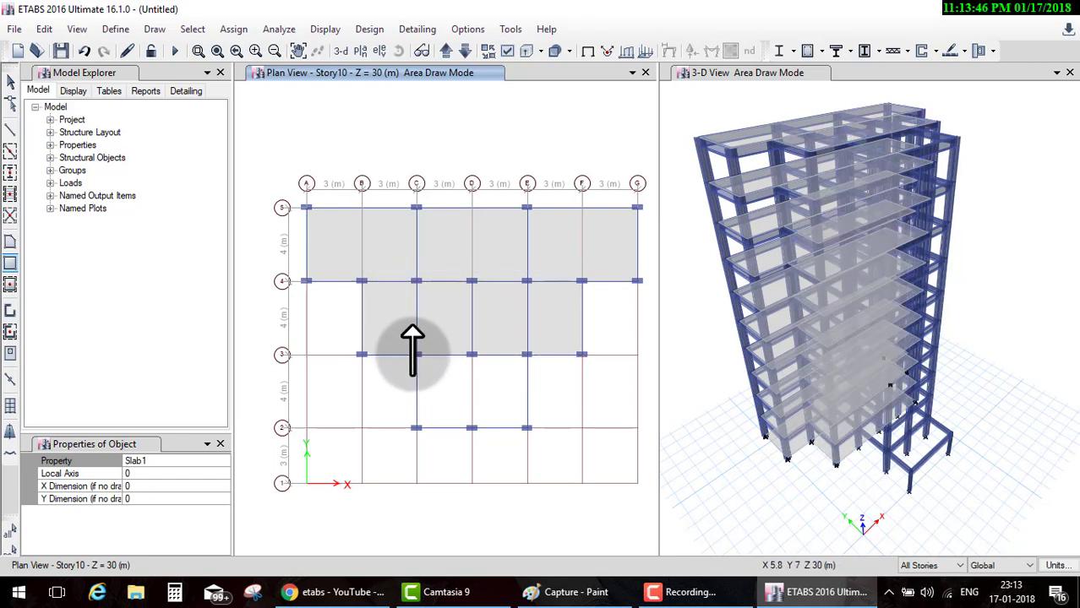
{"action": "left_click", "coordinate": [416, 355]}
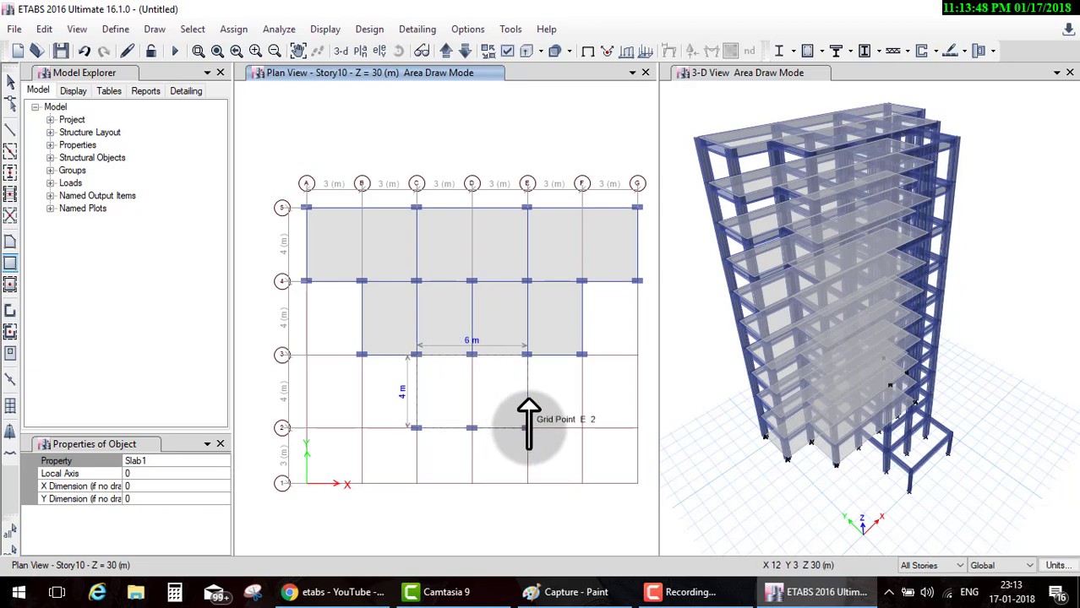
{"action": "left_click", "coordinate": [527, 428]}
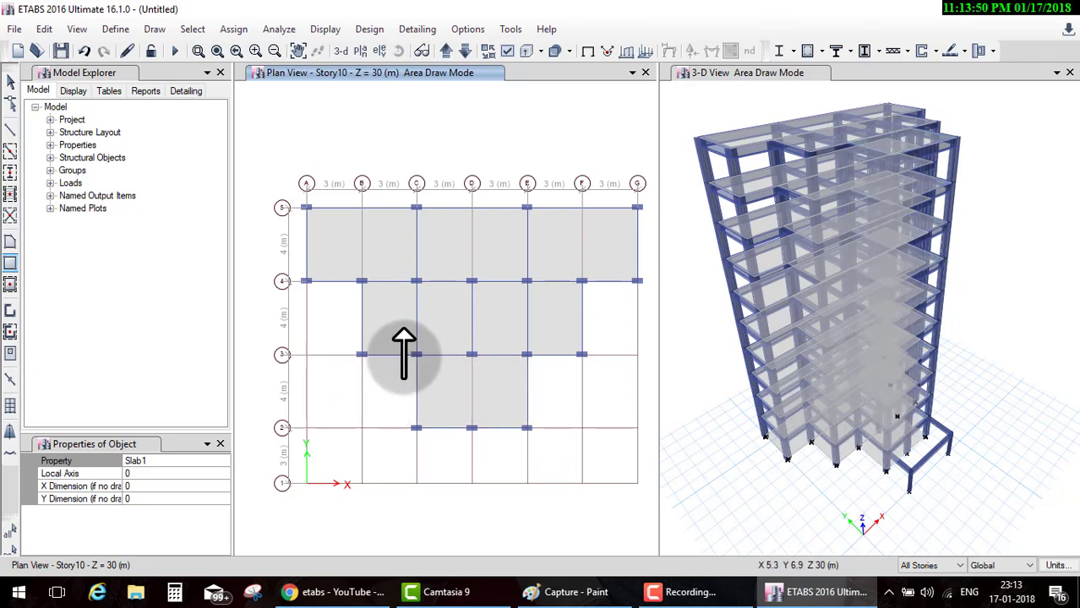
{"action": "left_click", "coordinate": [360, 50]}
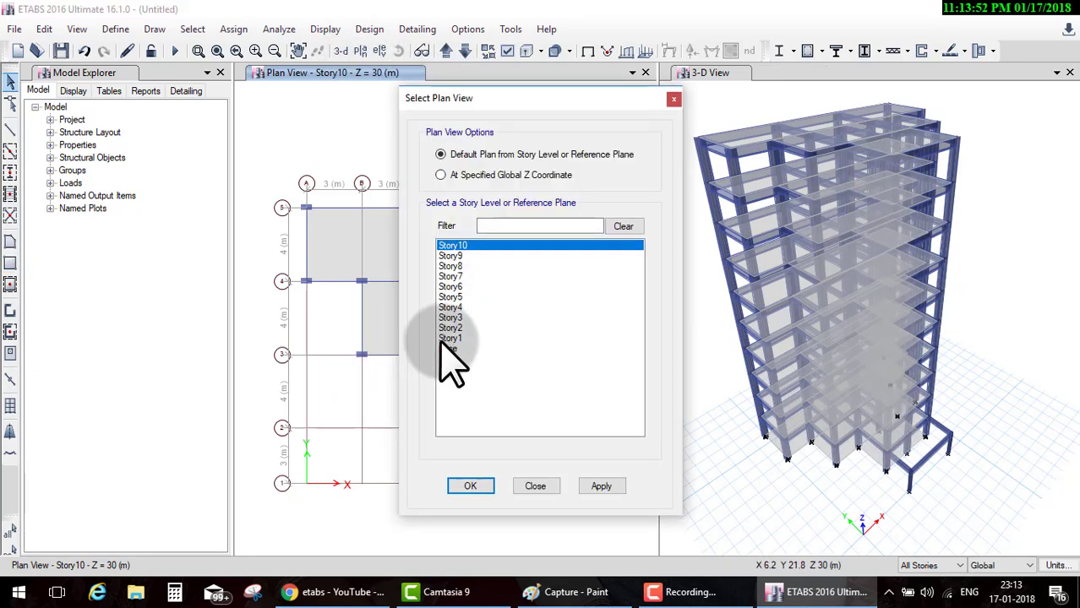
Step: On the Story1 plan in One Story mode, draw a rectangular slab from C2 to E1
{"action": "left_click", "coordinate": [448, 339]}
{"action": "left_click", "coordinate": [470, 486]}
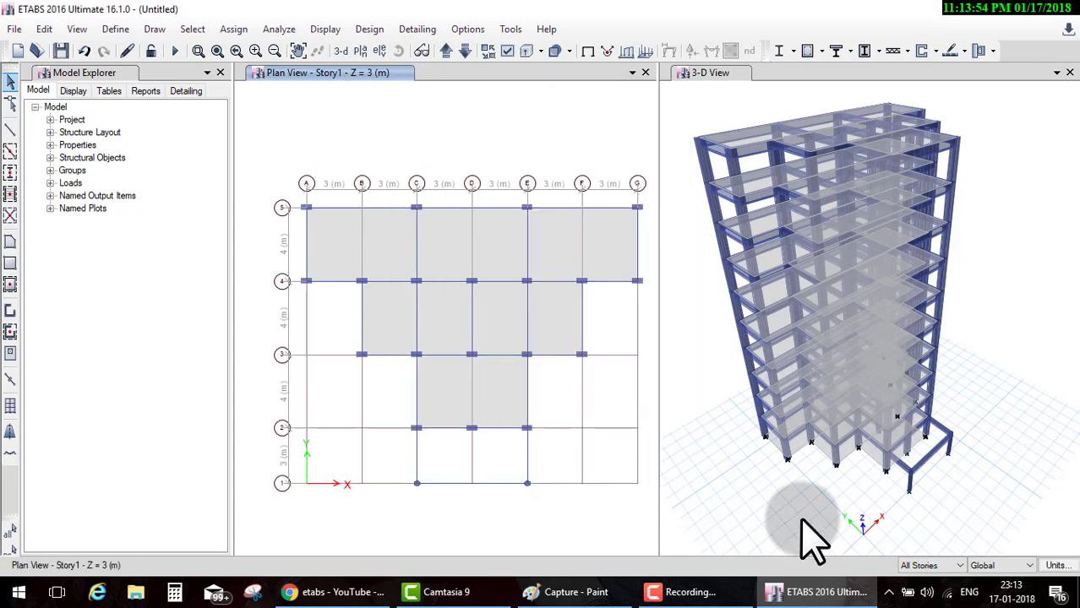
{"action": "left_click", "coordinate": [928, 579]}
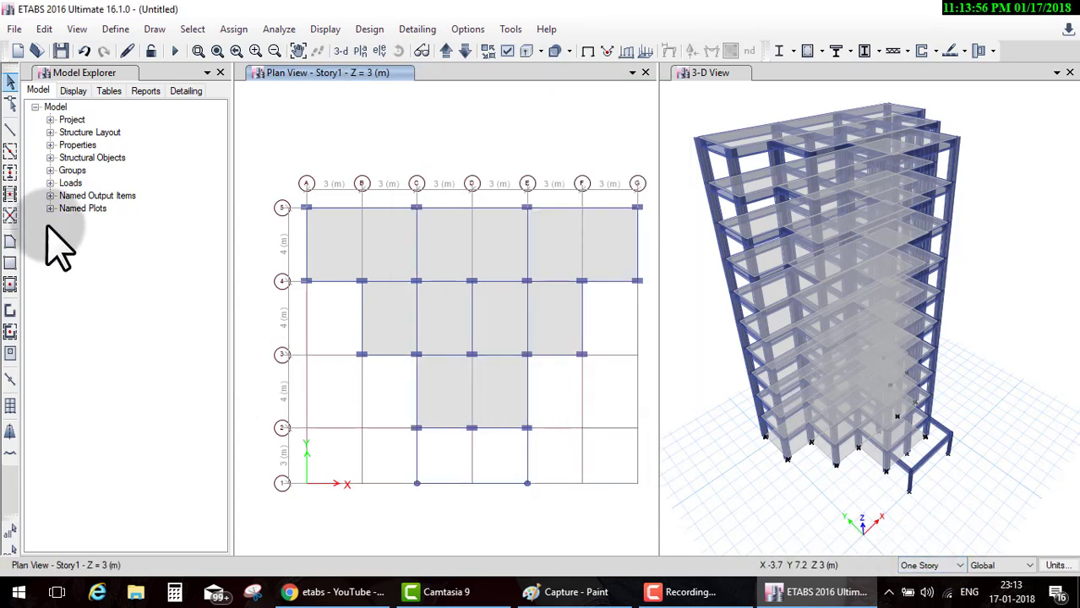
{"action": "left_click", "coordinate": [10, 263]}
{"action": "left_click", "coordinate": [416, 428]}
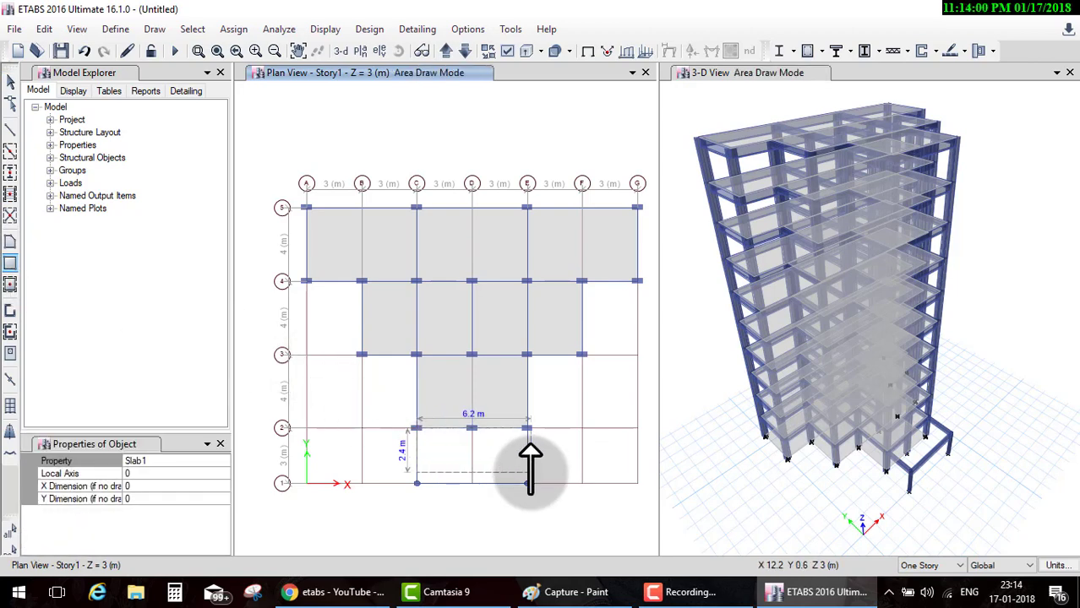
{"action": "left_click", "coordinate": [526, 483]}
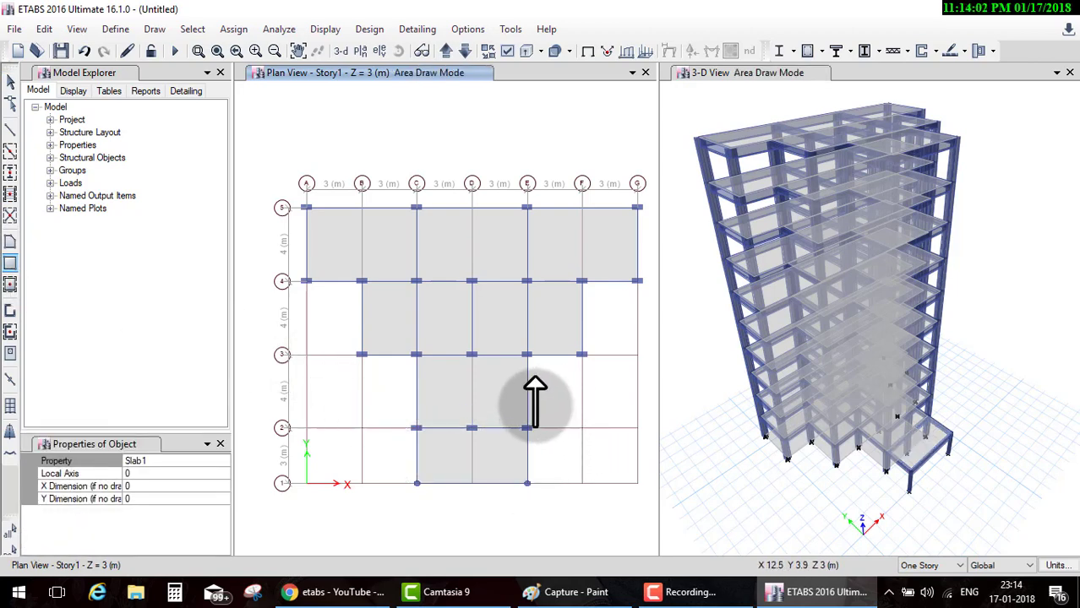
{"action": "key", "text": "Escape"}
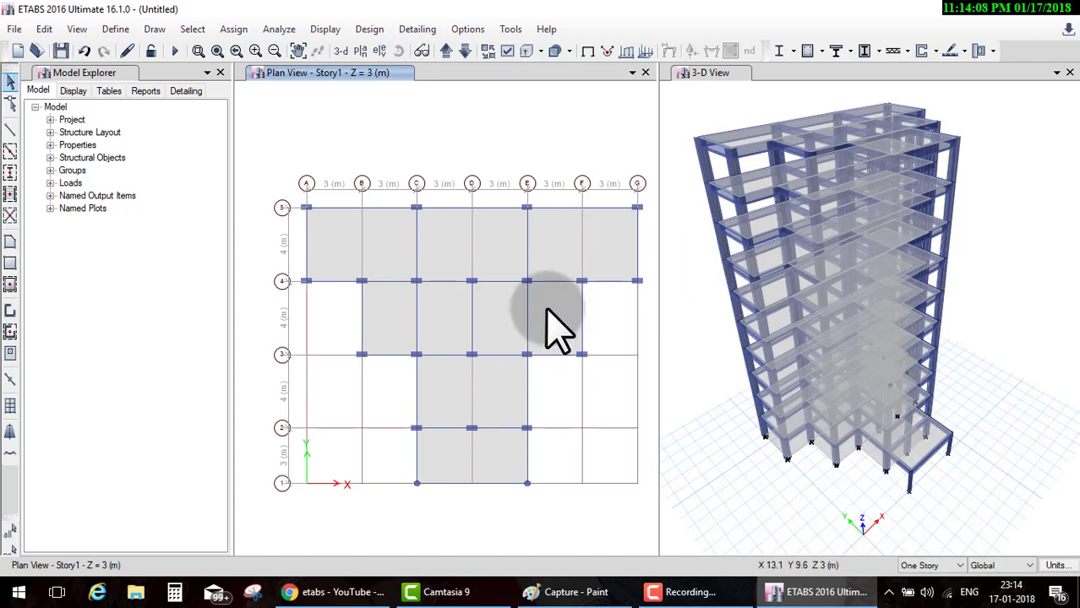
Step: Sketch X marks over the E–F and B–C bays between grids 3–4, then clear them
{"action": "left_click_drag", "start_coordinate": [543, 354], "coordinate": [583, 345]}
{"action": "left_click_drag", "start_coordinate": [580, 285], "coordinate": [535, 353]}
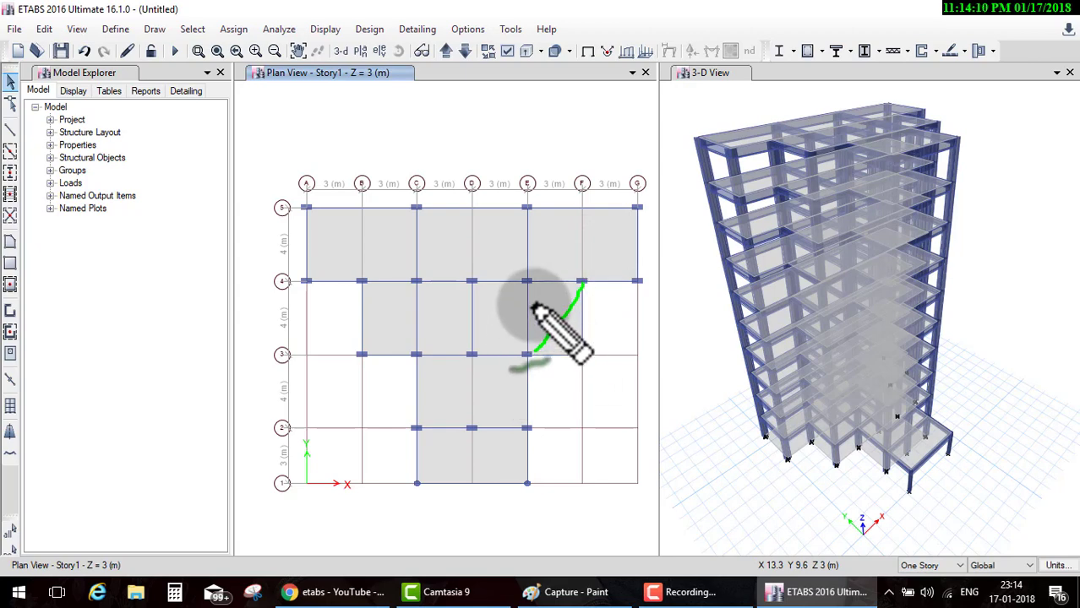
{"action": "left_click_drag", "start_coordinate": [530, 284], "coordinate": [580, 345]}
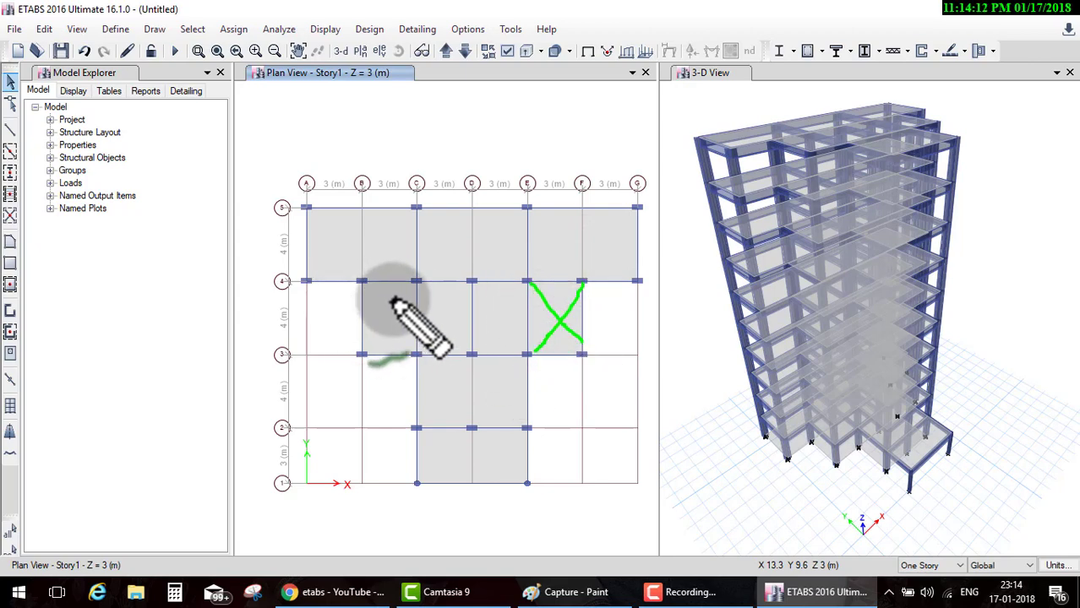
{"action": "left_click_drag", "start_coordinate": [415, 284], "coordinate": [376, 346]}
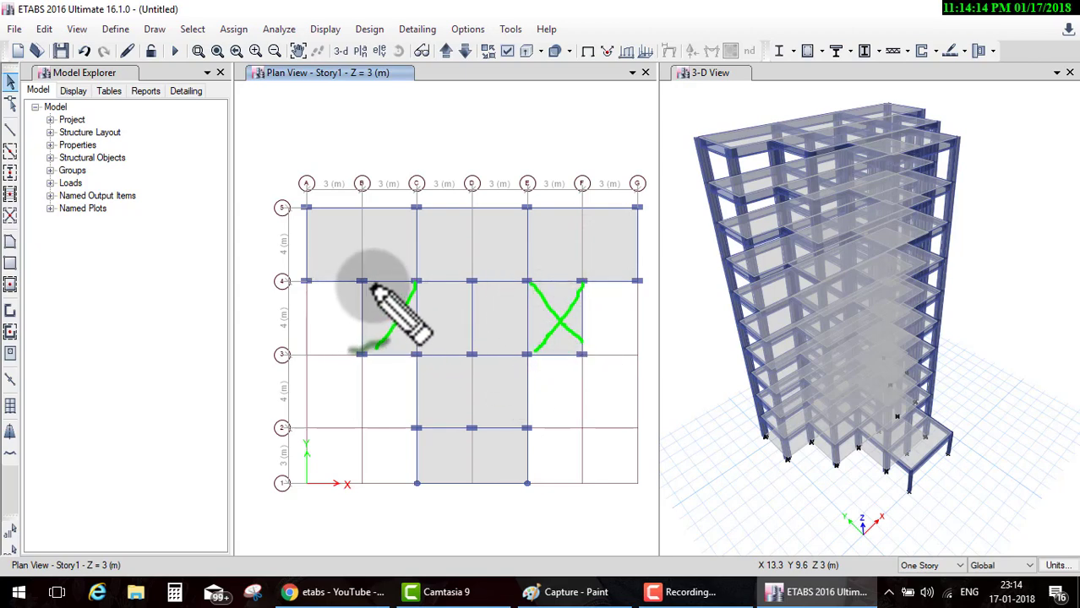
{"action": "left_click_drag", "start_coordinate": [371, 286], "coordinate": [394, 343]}
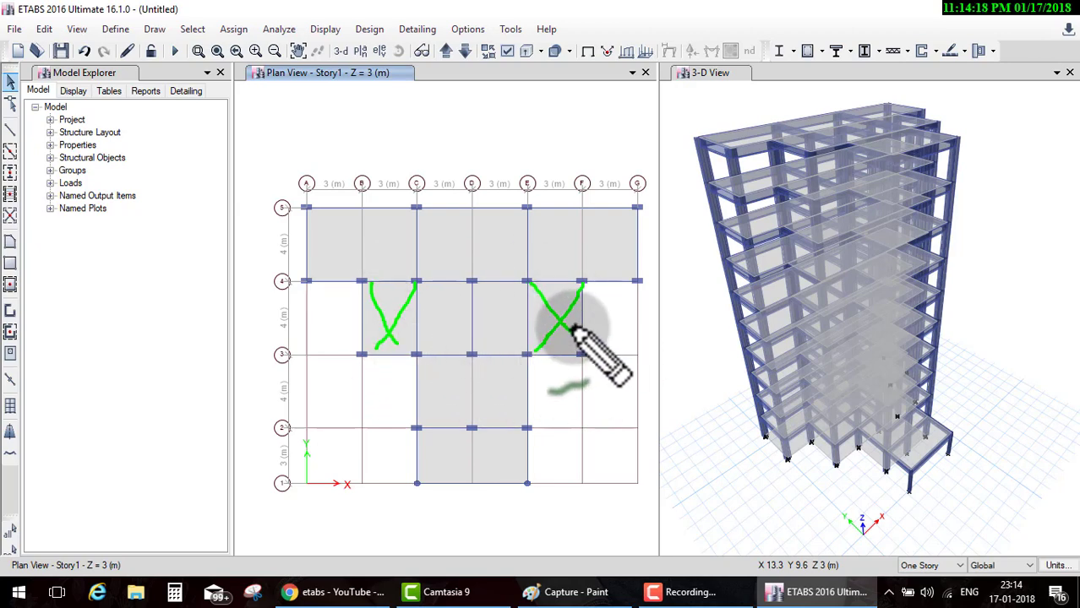
{"action": "key", "text": "Escape"}
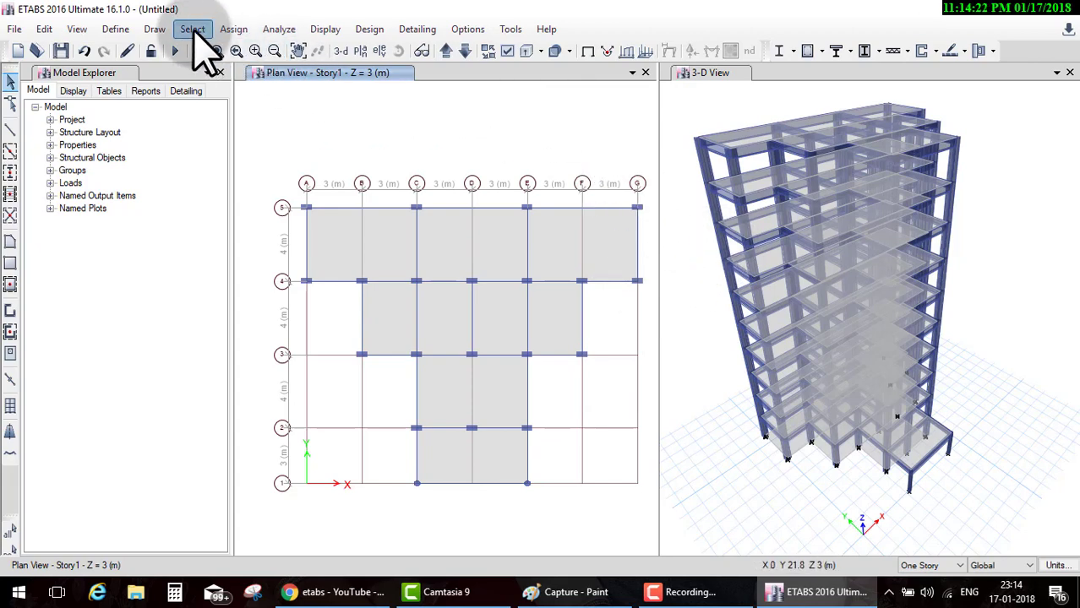
Step: Select all objects on Story9 by storey
{"action": "left_click", "coordinate": [193, 33]}
{"action": "mouse_move", "coordinate": [217, 50]}
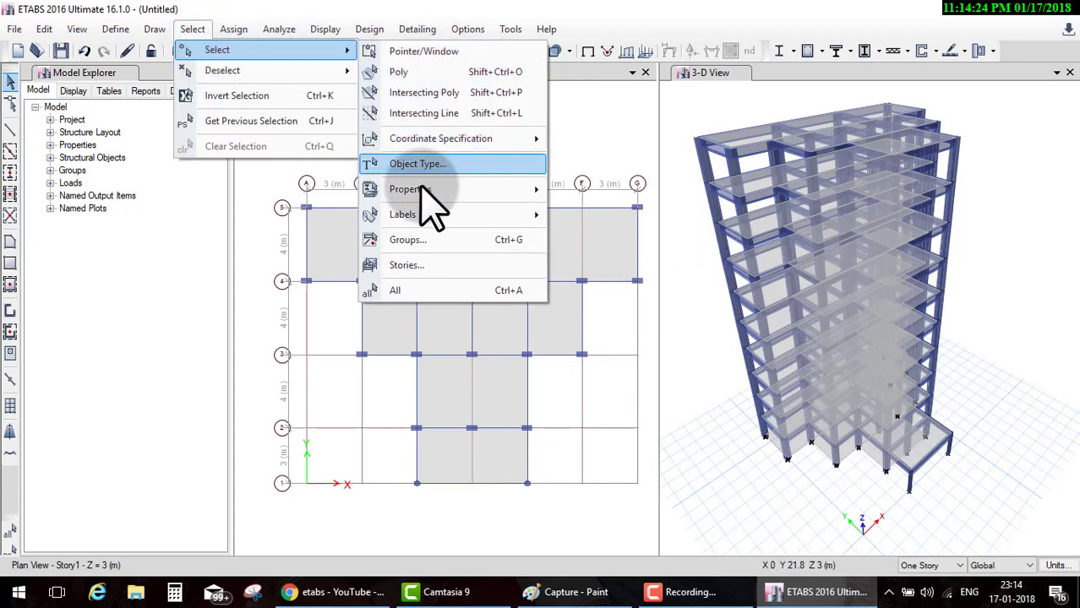
{"action": "left_click", "coordinate": [418, 265]}
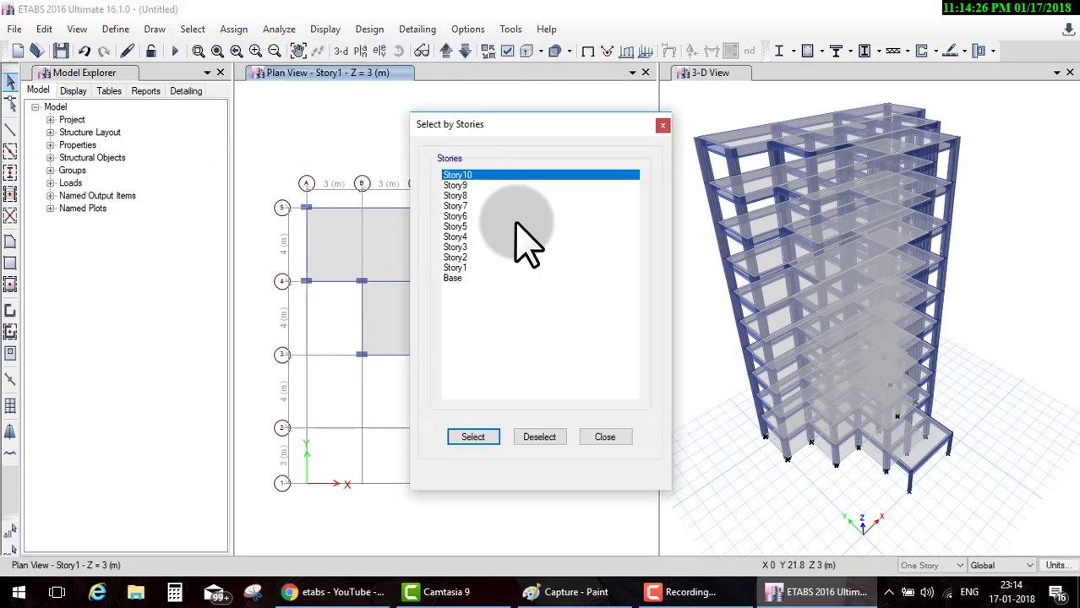
{"action": "left_click", "coordinate": [458, 185]}
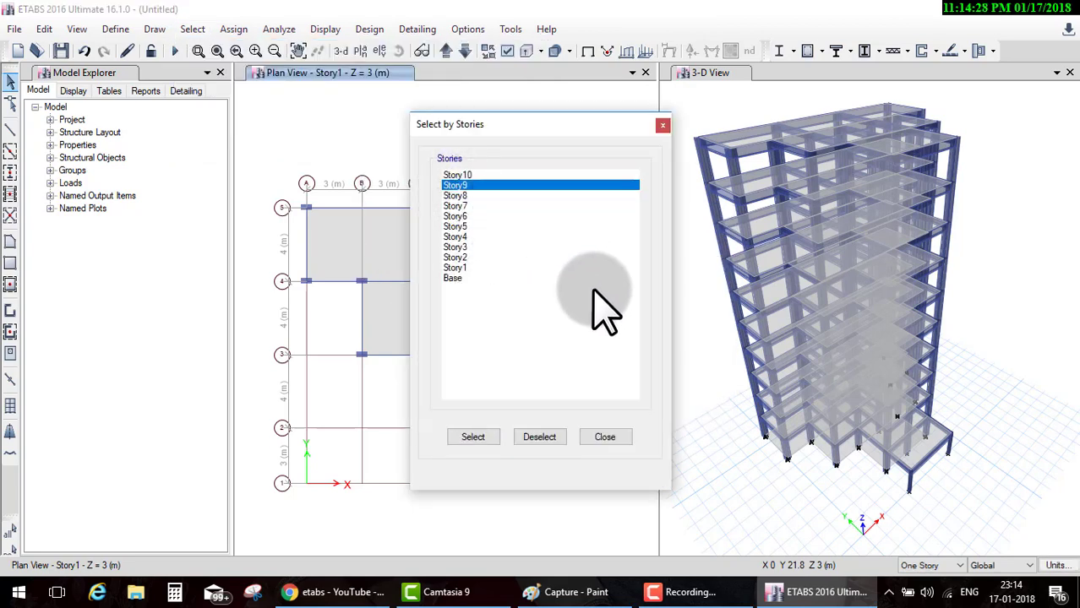
{"action": "left_click", "coordinate": [478, 438]}
{"action": "left_click", "coordinate": [588, 438]}
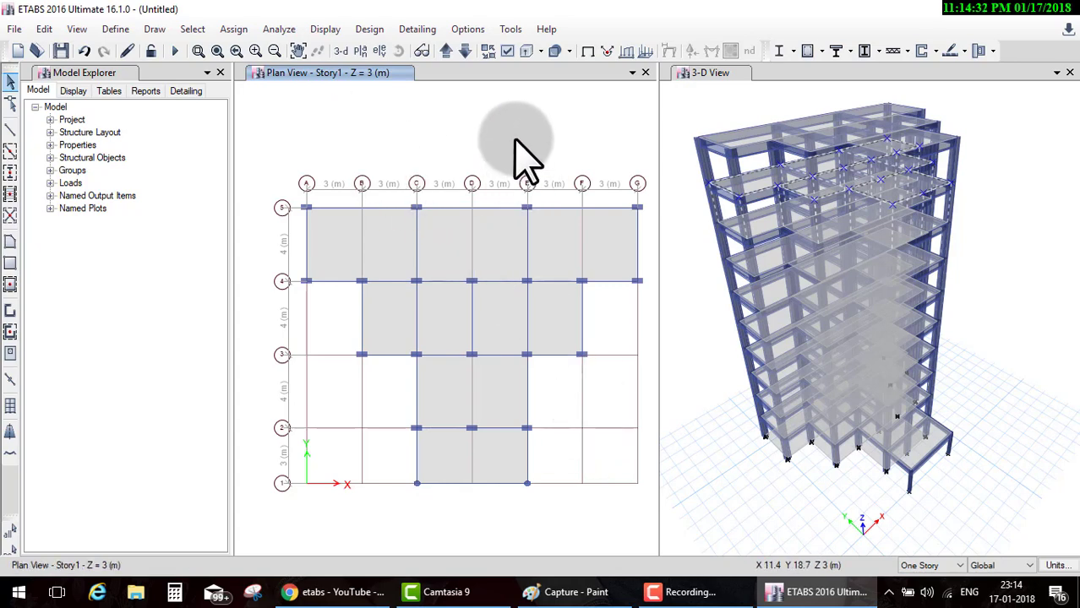
Step: Select every object on Story10 and delete it
{"action": "left_click", "coordinate": [192, 29]}
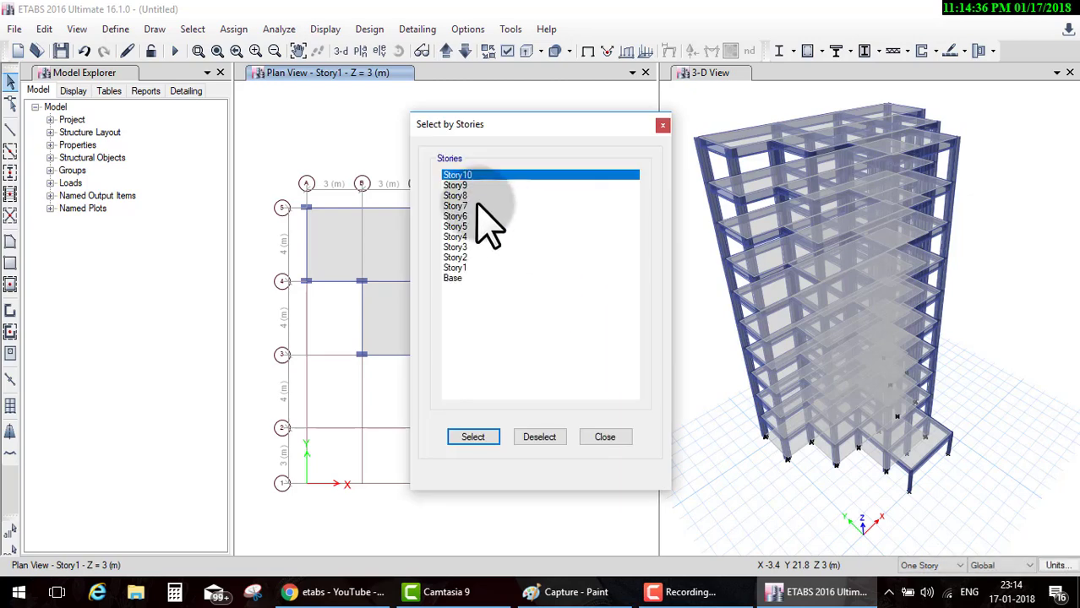
{"action": "left_click", "coordinate": [478, 436]}
{"action": "left_click", "coordinate": [604, 436]}
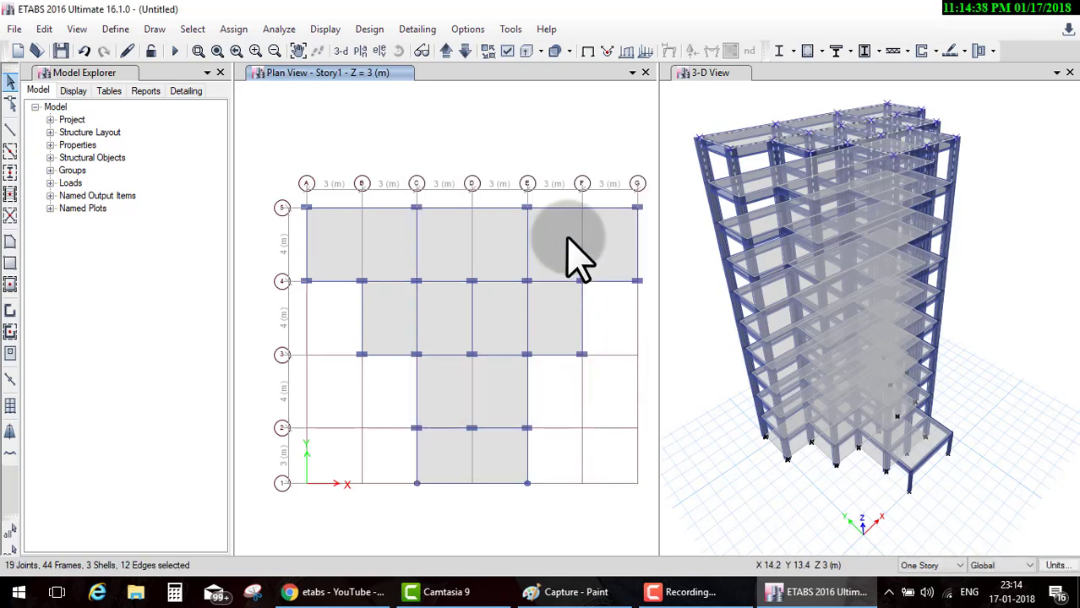
{"action": "left_click", "coordinate": [710, 241]}
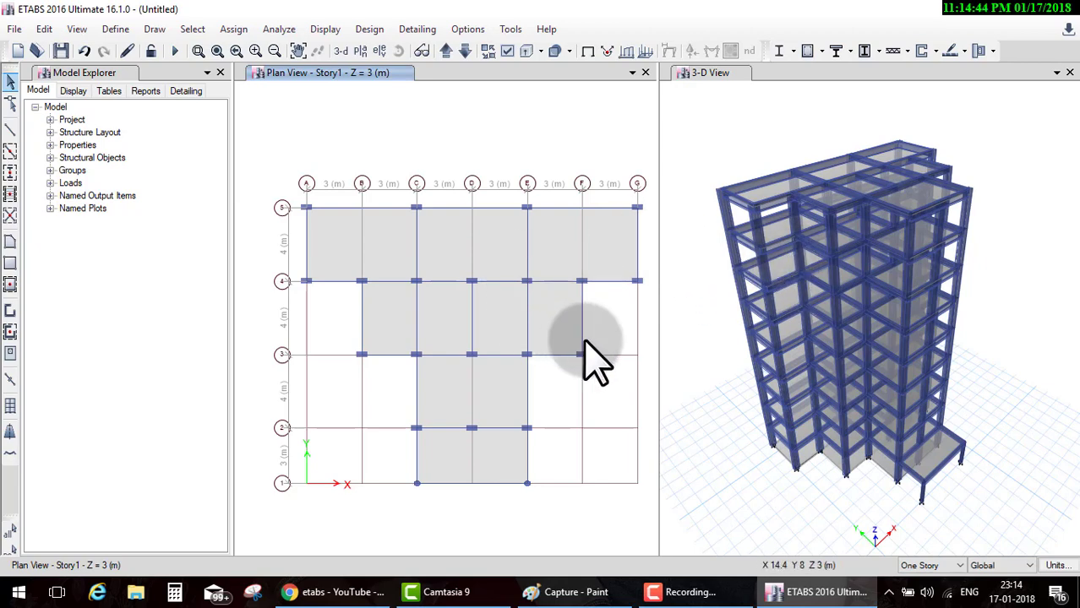
{"action": "left_click", "coordinate": [596, 322]}
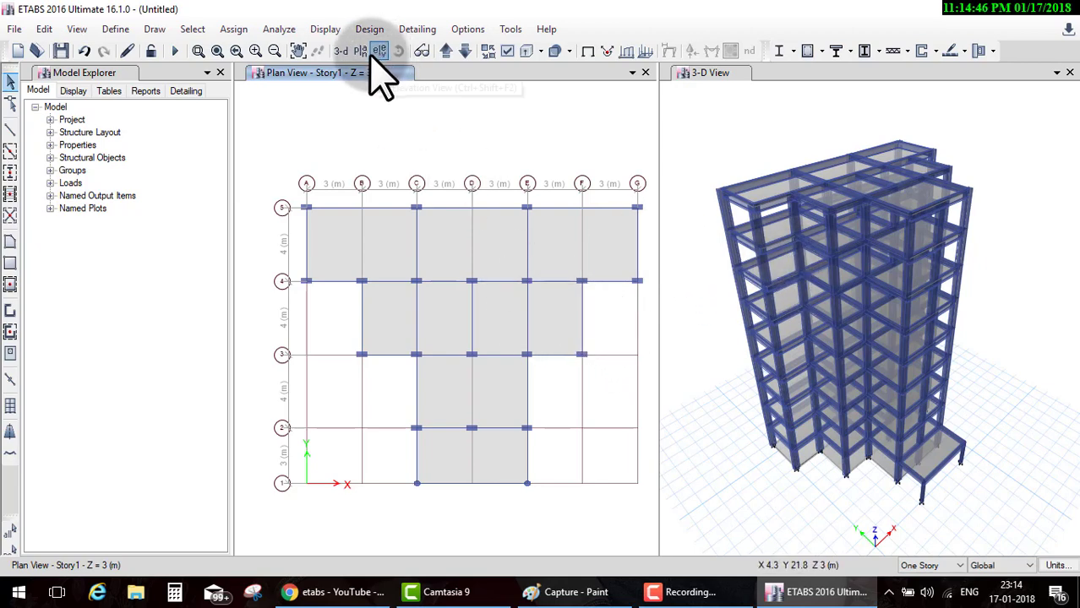
Step: Show the Story10 plan and mark the E–F, 3–4 bay
{"action": "left_click", "coordinate": [361, 51]}
{"action": "left_click", "coordinate": [473, 487]}
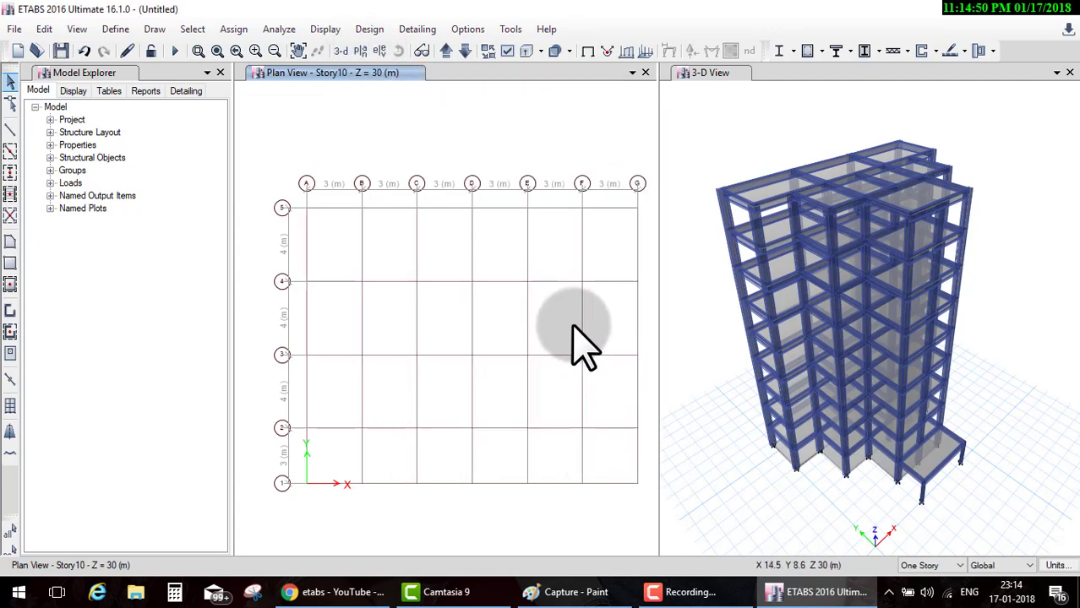
{"action": "left_click_drag", "start_coordinate": [581, 283], "coordinate": [516, 348]}
{"action": "left_click_drag", "start_coordinate": [531, 272], "coordinate": [577, 342]}
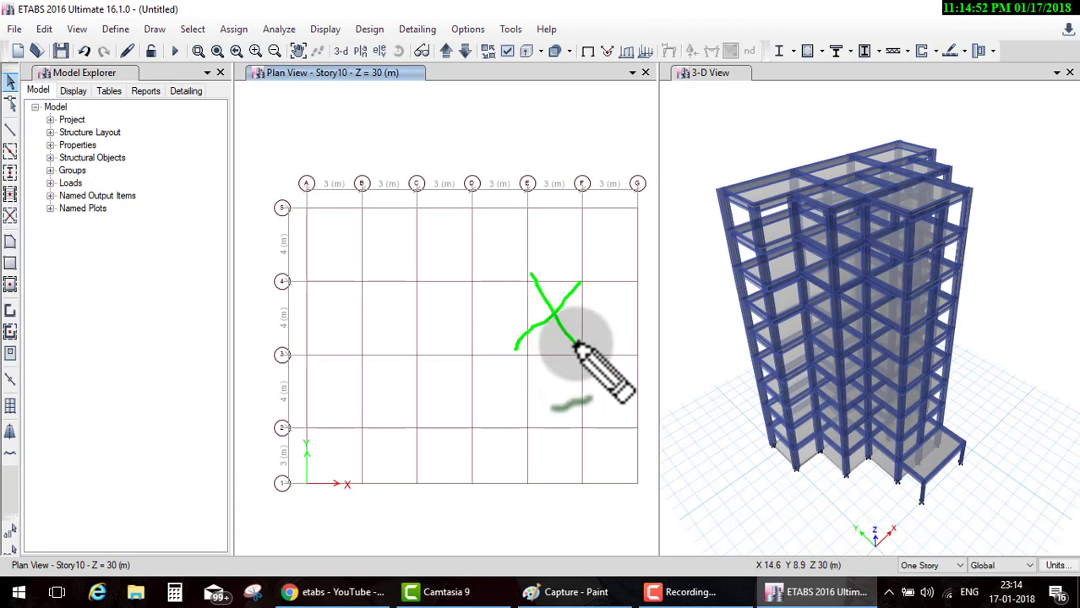
{"action": "key", "text": "Escape"}
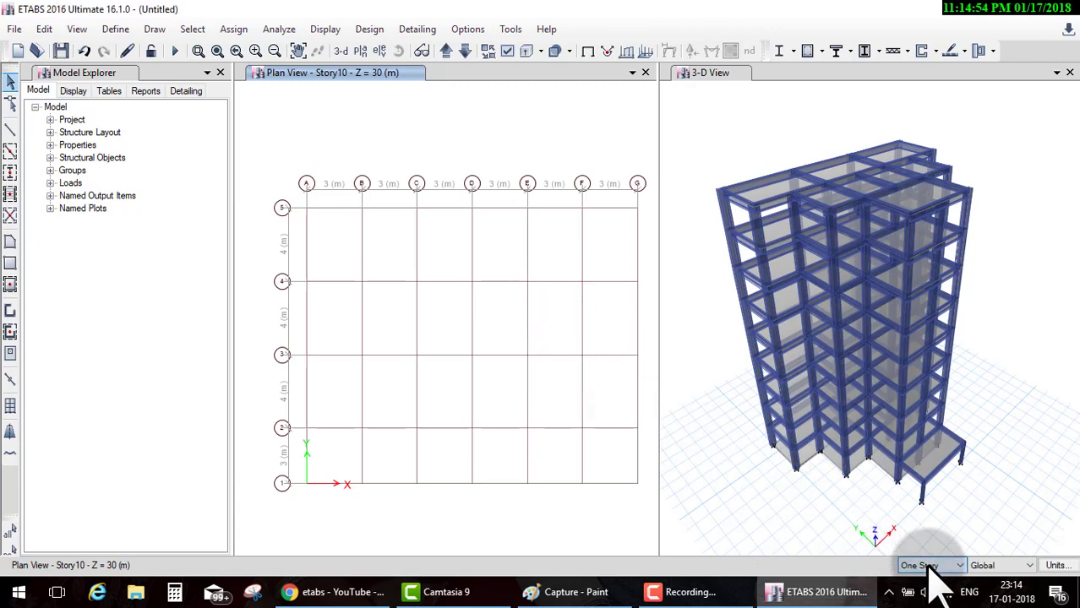
Step: Place columns at grid points E-4, F-4, F-3 and E-3 on Story10
{"action": "left_click", "coordinate": [10, 172]}
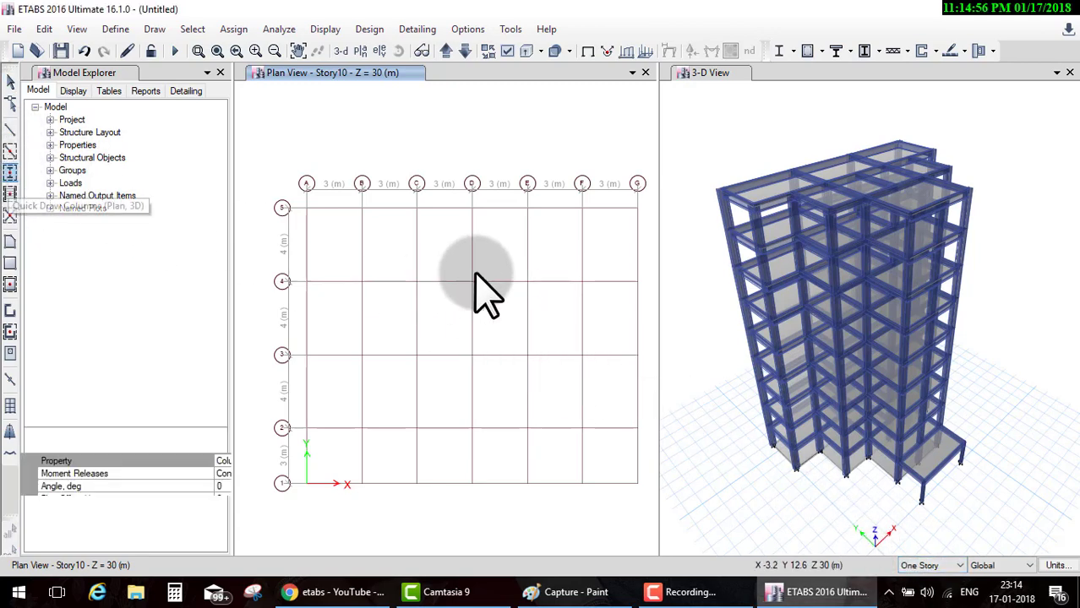
{"action": "left_click", "coordinate": [527, 280]}
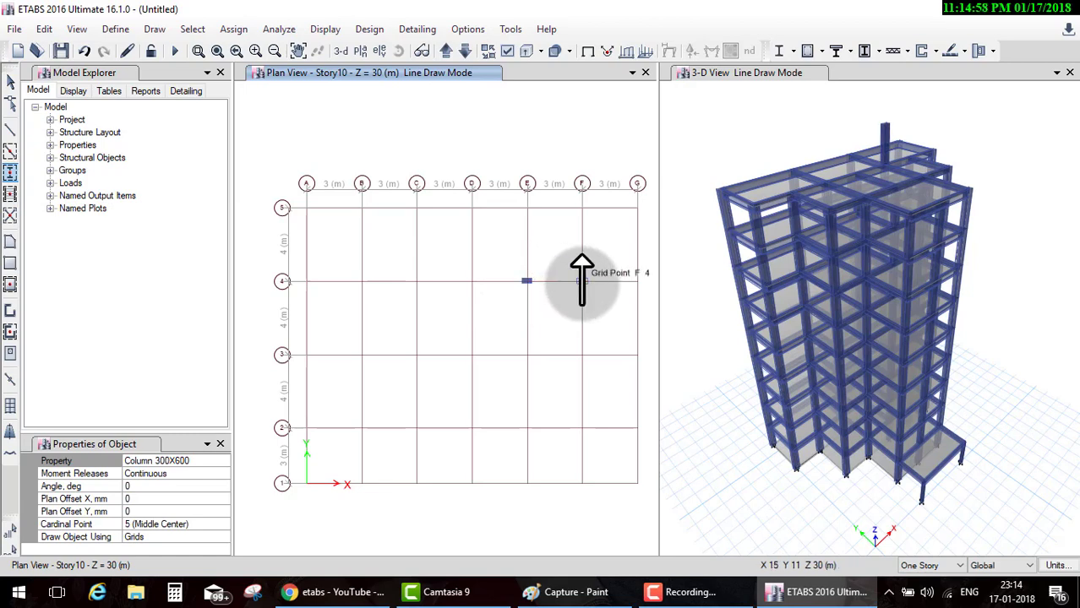
{"action": "left_click", "coordinate": [581, 280]}
{"action": "left_click", "coordinate": [581, 354]}
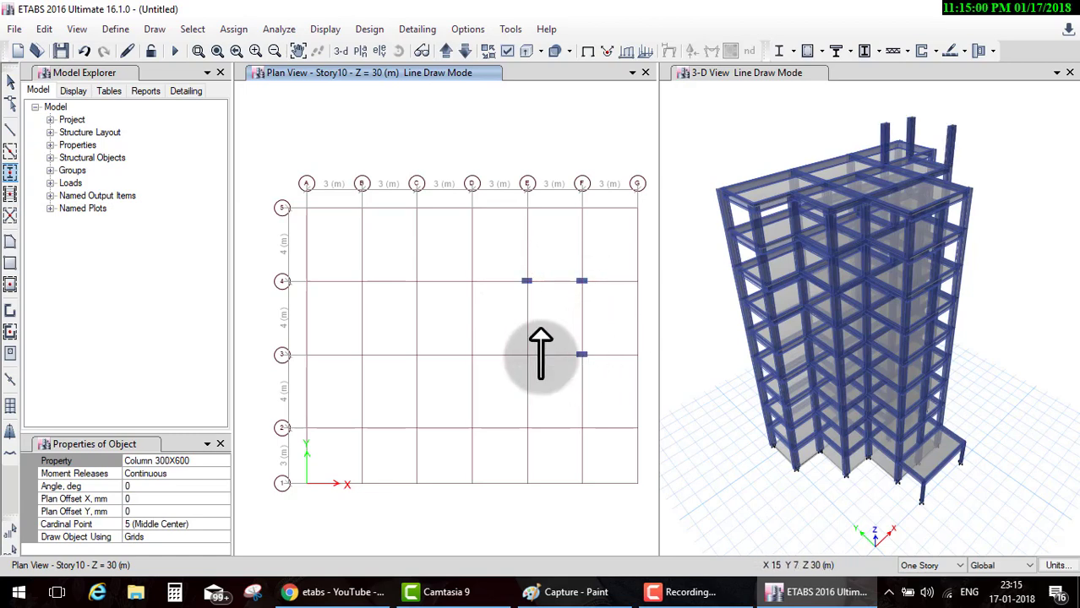
{"action": "left_click", "coordinate": [526, 354]}
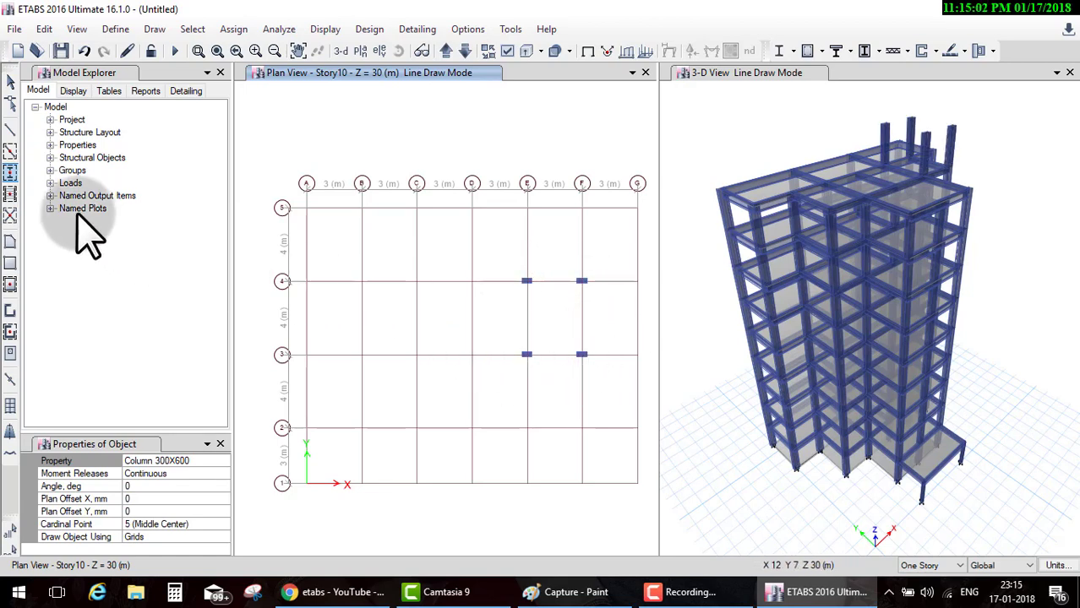
Step: Draw beams around the E–F, 3–4 bay connecting the four columns
{"action": "left_click", "coordinate": [10, 152]}
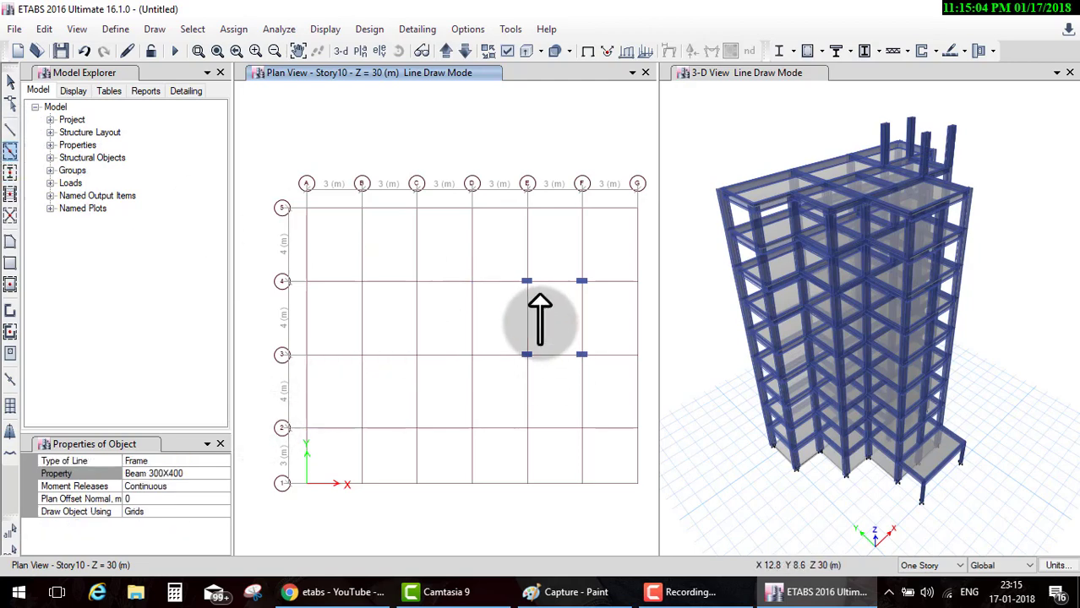
{"action": "left_click", "coordinate": [527, 313]}
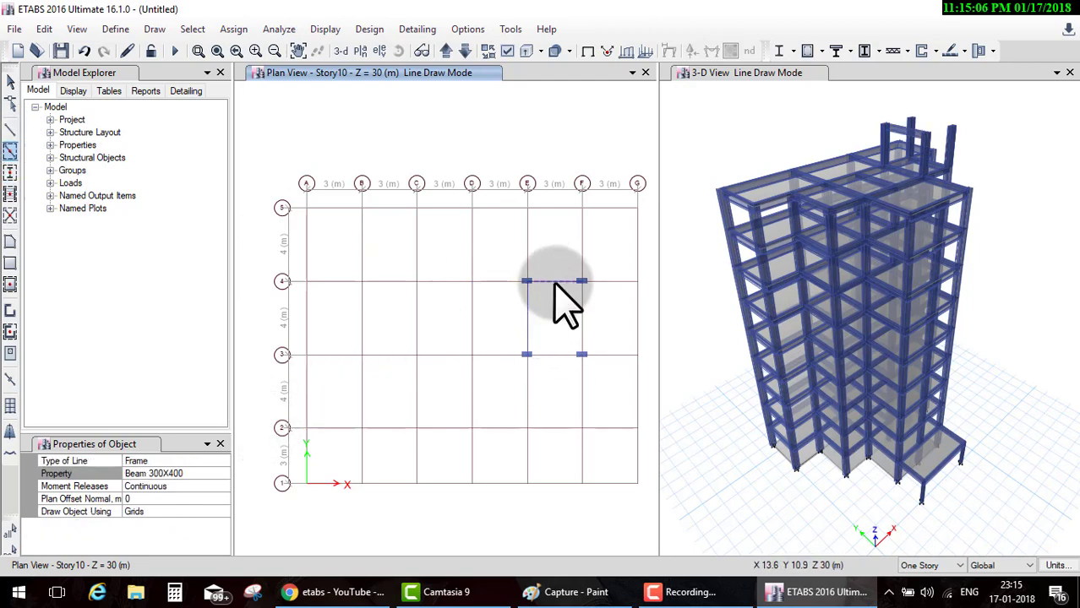
{"action": "left_click", "coordinate": [564, 343]}
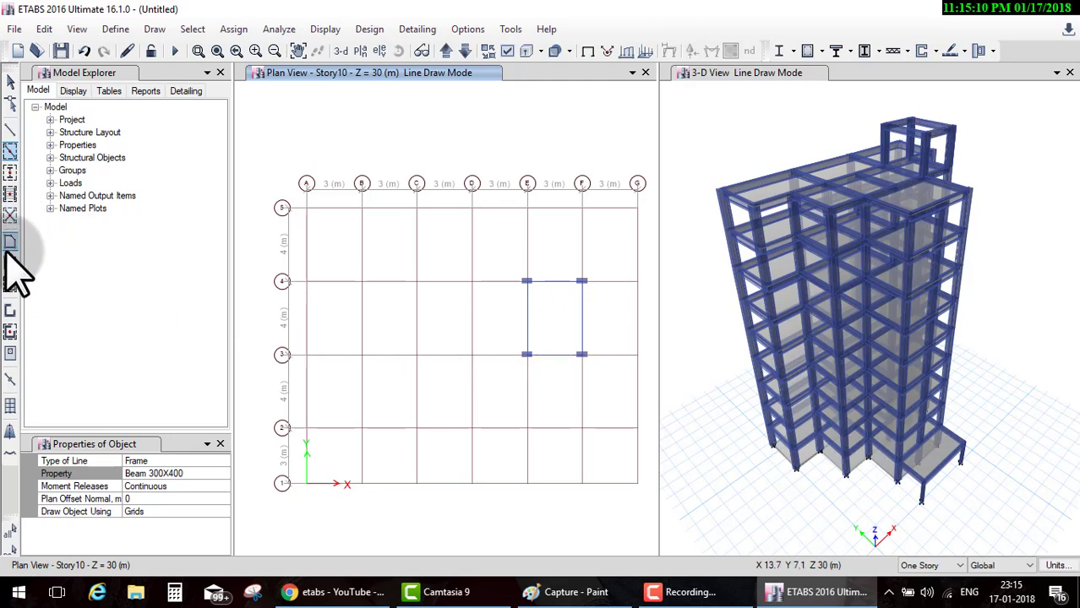
Step: Fill the E–F, 3–4 bay on Story10 with a roof slab
{"action": "left_click", "coordinate": [11, 285]}
{"action": "left_click", "coordinate": [557, 320]}
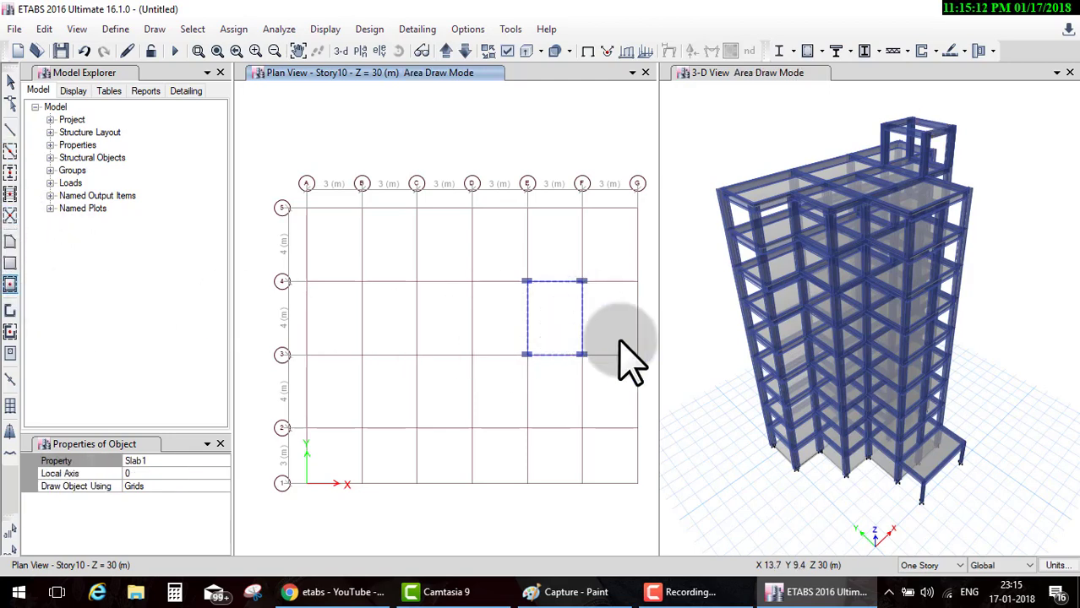
{"action": "key", "text": "Escape"}
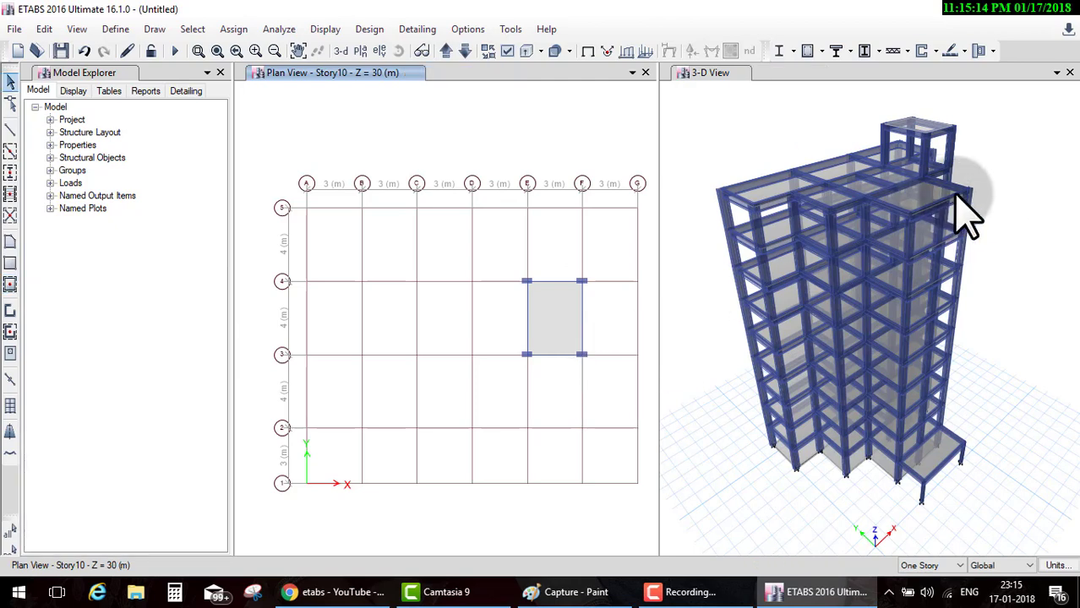
{"action": "mouse_move", "coordinate": [989, 197]}
{"action": "middle_mouse_down"}
{"action": "mouse_move", "coordinate": [1049, 203]}
{"action": "mouse_move", "coordinate": [964, 193]}
{"action": "middle_mouse_up"}
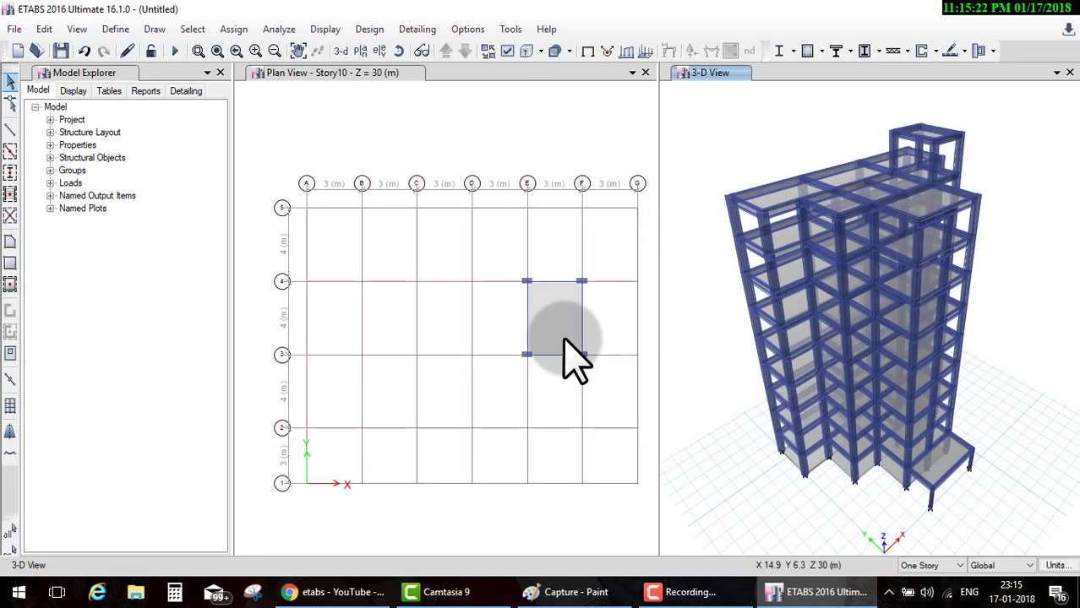
Step: Select the four columns at F4, E4, E3 and F3
{"action": "left_click", "coordinate": [581, 281]}
{"action": "left_click", "coordinate": [527, 281]}
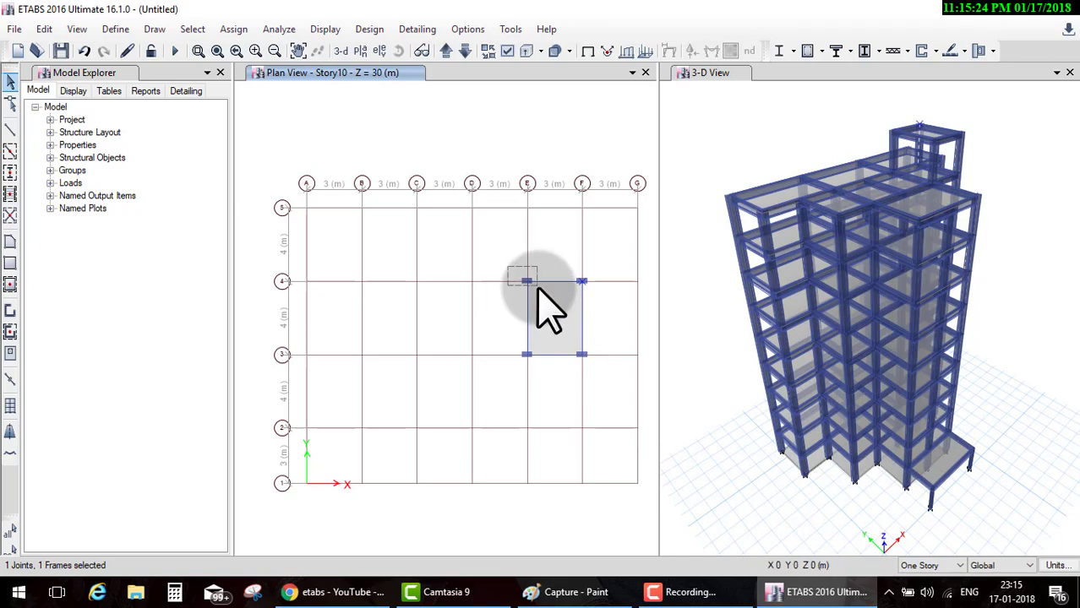
{"action": "left_click", "coordinate": [527, 355]}
{"action": "left_click", "coordinate": [582, 355]}
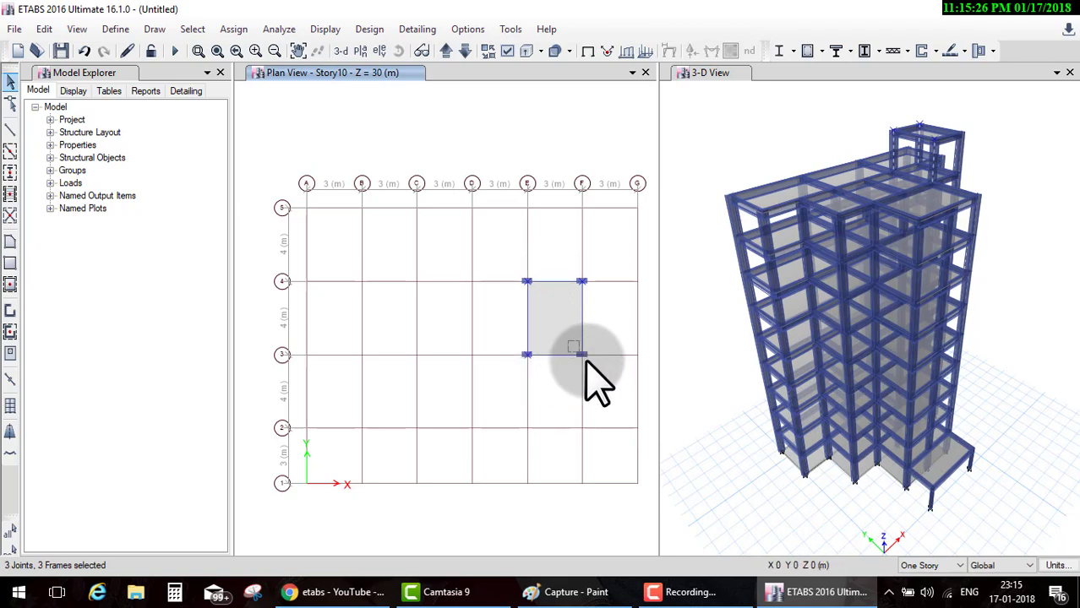
Step: Start a new concrete rectangular frame section
{"action": "left_click", "coordinate": [110, 32]}
{"action": "mouse_move", "coordinate": [164, 75]}
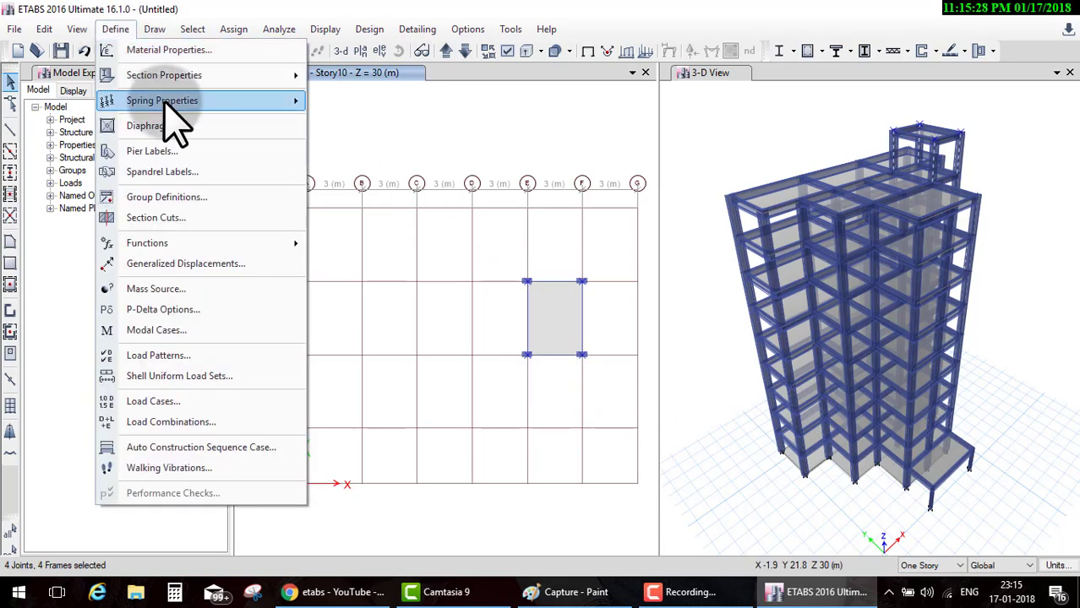
{"action": "left_click", "coordinate": [367, 85]}
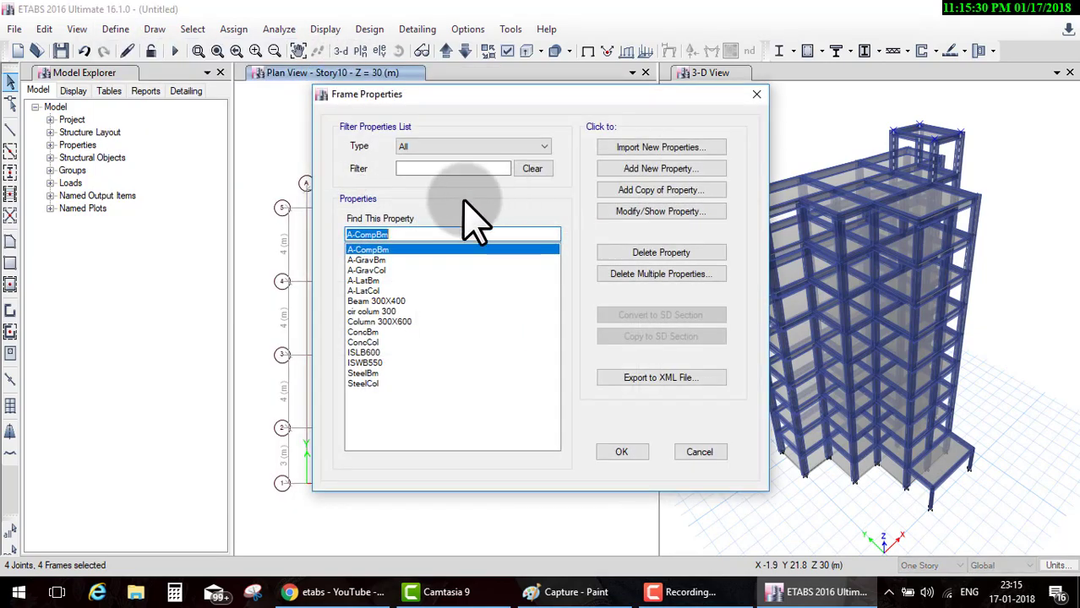
{"action": "left_click", "coordinate": [632, 169]}
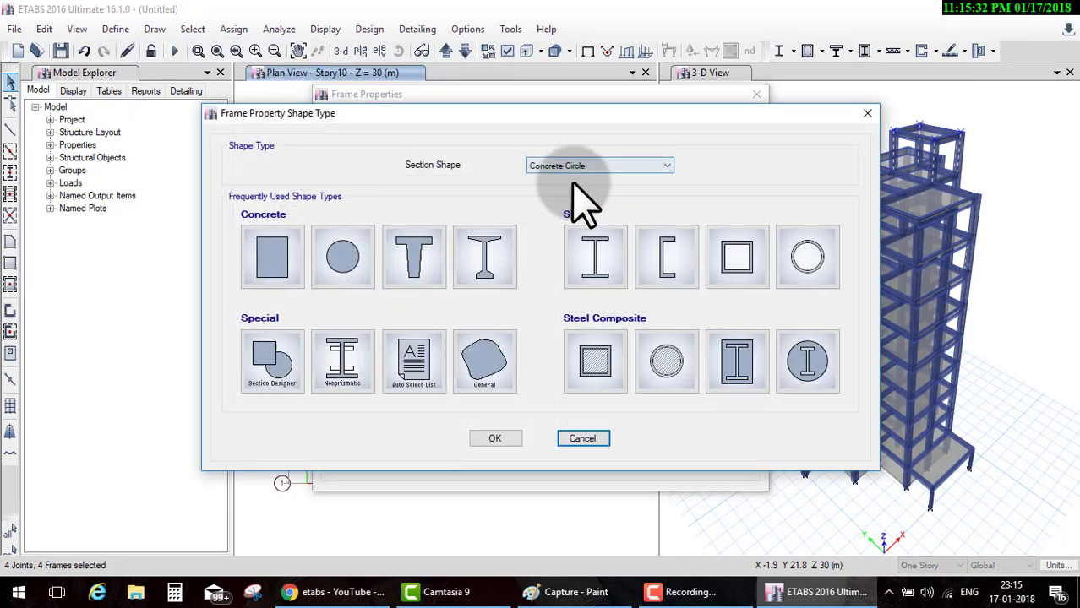
{"action": "left_click", "coordinate": [279, 249]}
{"action": "type", "text": "mumty column"}
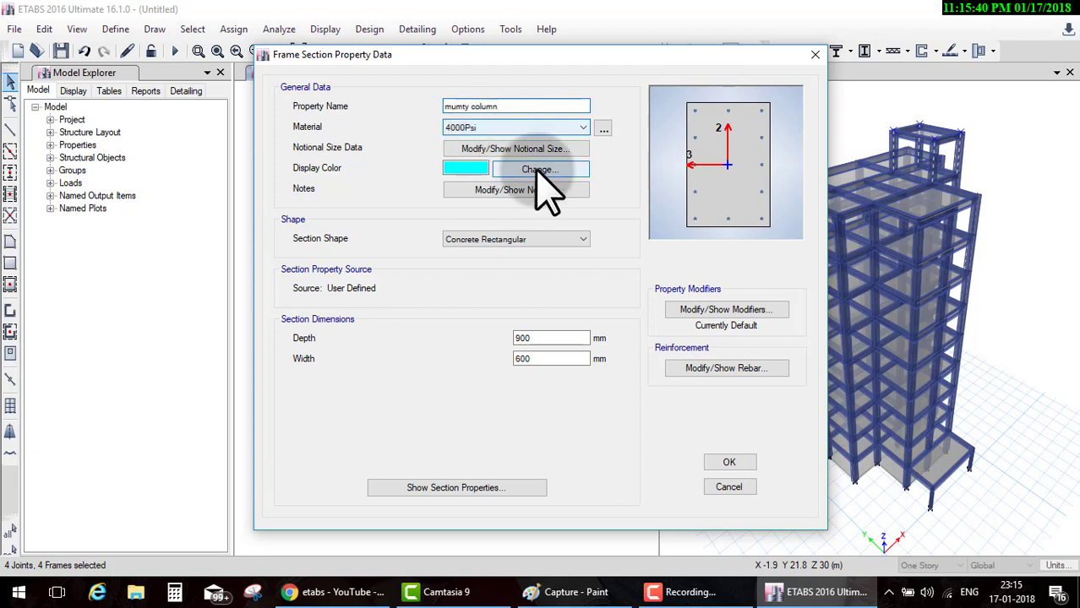
Step: Give the mumty column section M25 concrete and 400 × 400 mm dimensions, then save it
{"action": "left_click", "coordinate": [545, 128]}
{"action": "left_click", "coordinate": [478, 184]}
{"action": "double_click", "coordinate": [557, 338]}
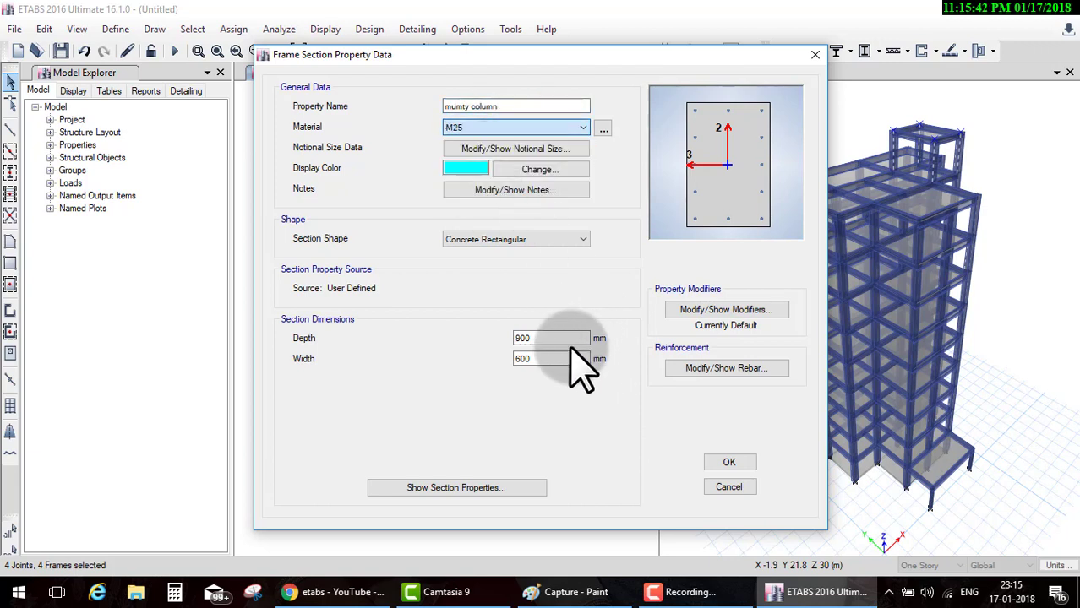
{"action": "type", "text": "400"}
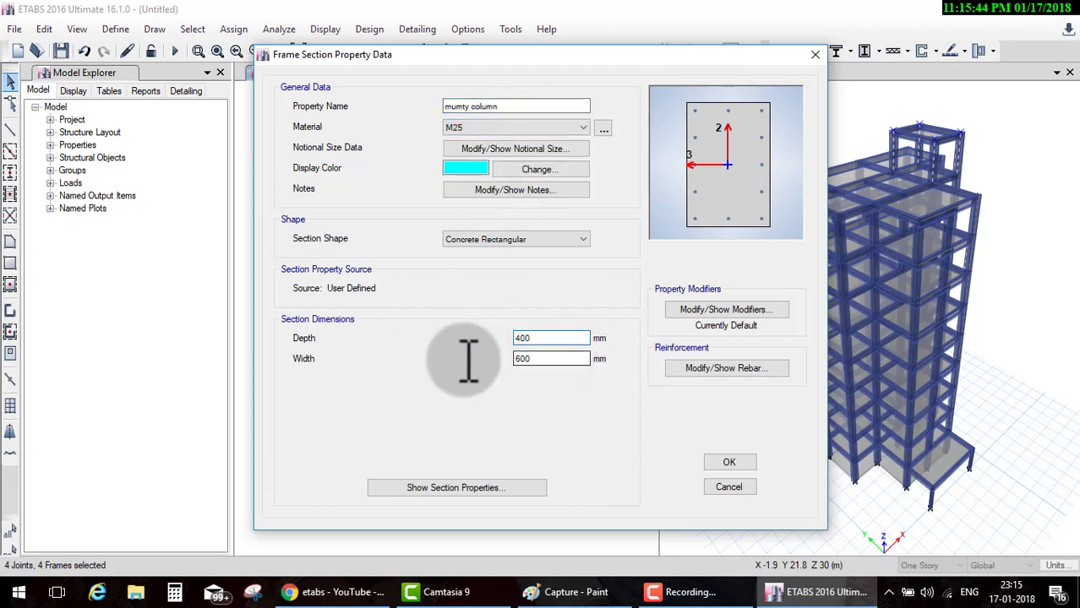
{"action": "double_click", "coordinate": [551, 360]}
{"action": "type", "text": "0"}
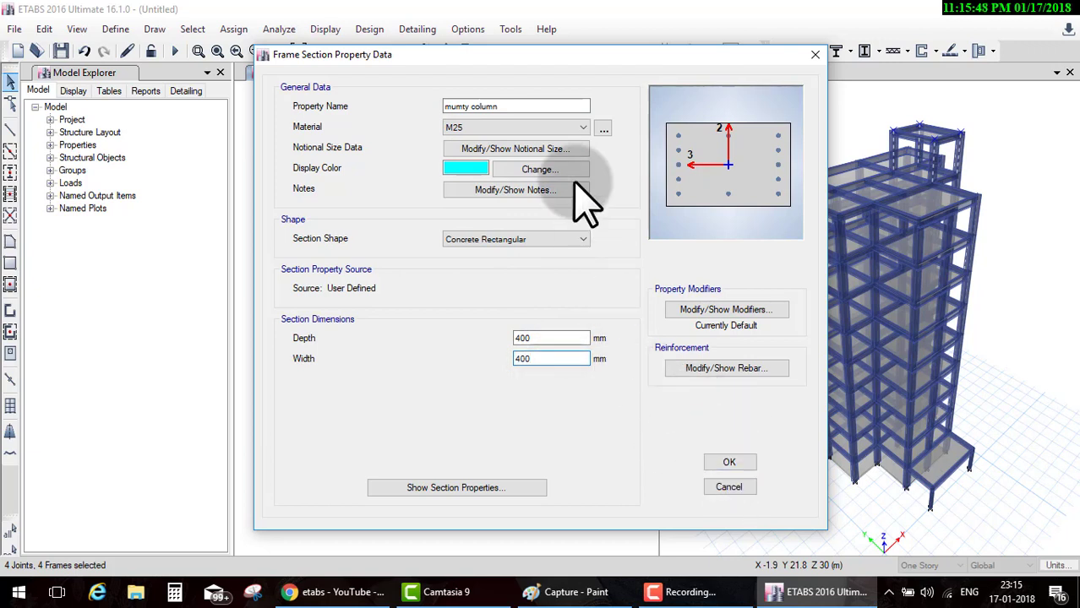
{"action": "left_click", "coordinate": [575, 126]}
{"action": "left_click", "coordinate": [575, 181]}
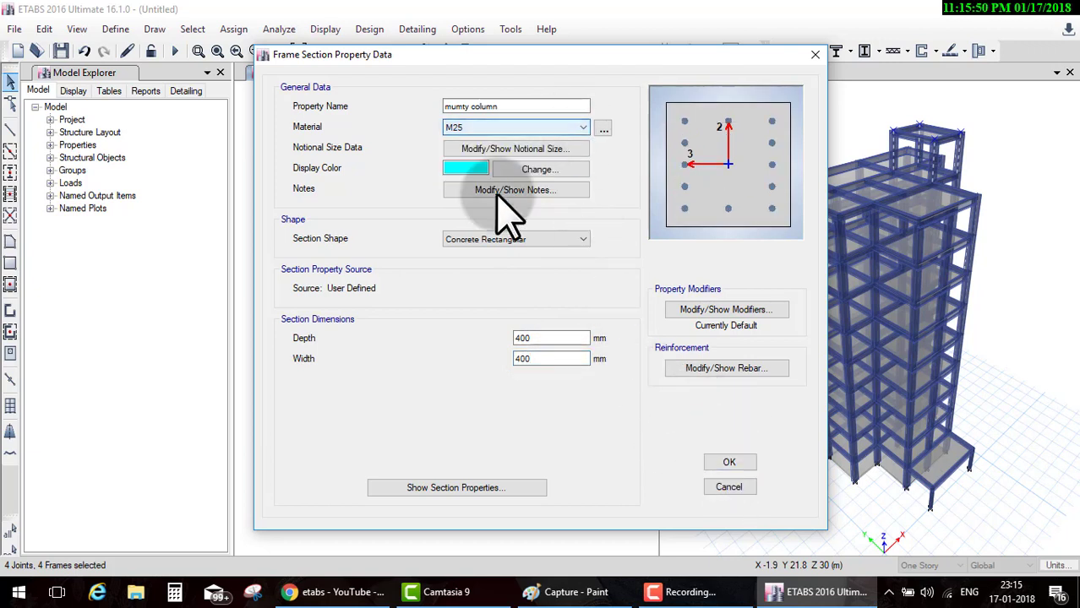
{"action": "left_click", "coordinate": [729, 463]}
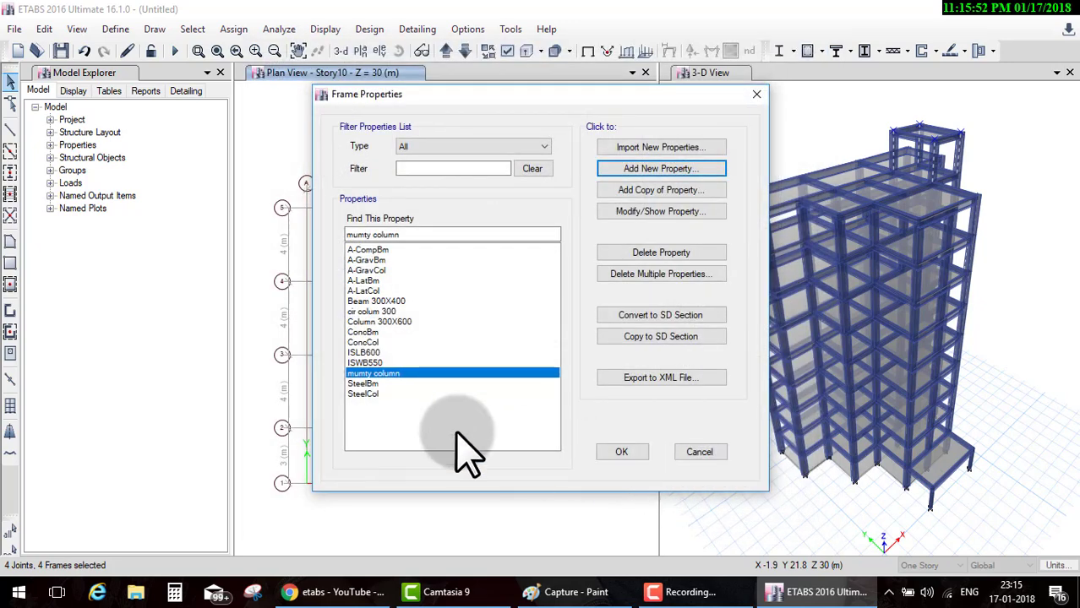
Step: Assign the mumty column section to the four selected E3–F4 columns on Story10
{"action": "left_click", "coordinate": [620, 452]}
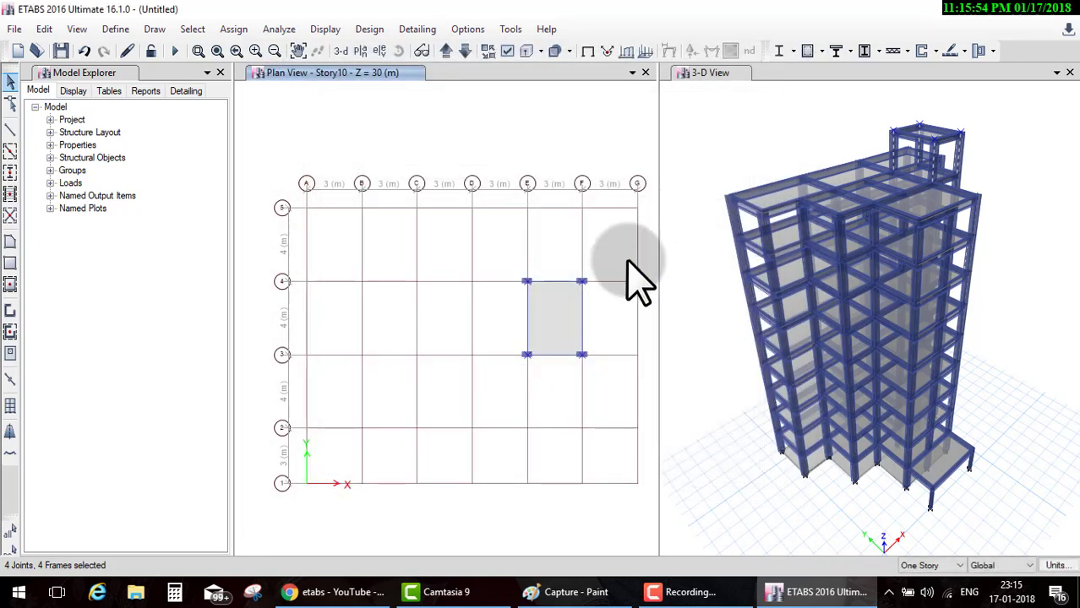
{"action": "left_click", "coordinate": [236, 30]}
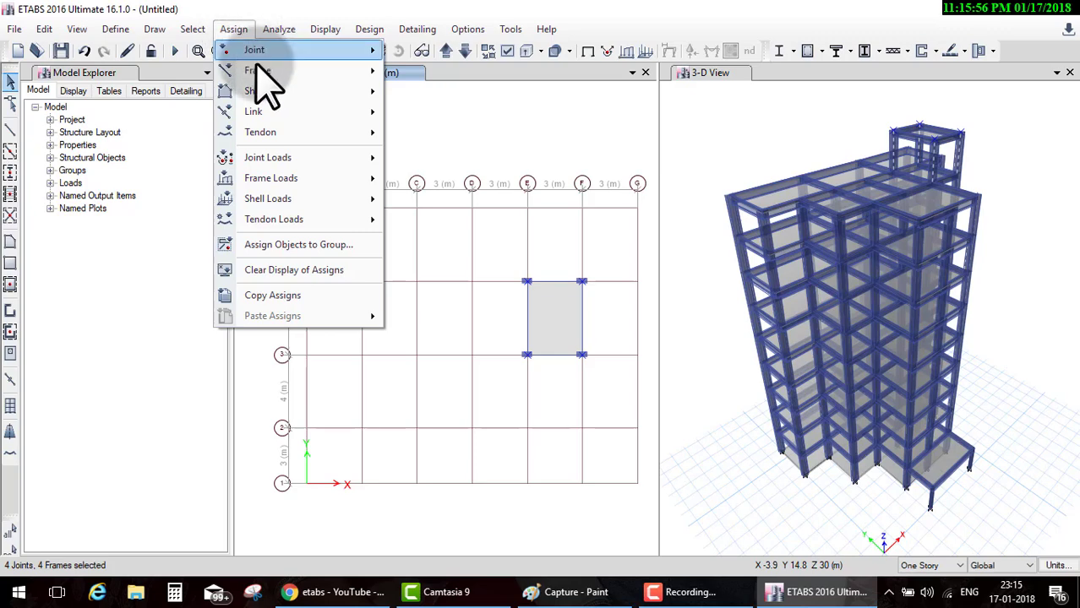
{"action": "mouse_move", "coordinate": [258, 70]}
{"action": "left_click", "coordinate": [451, 72]}
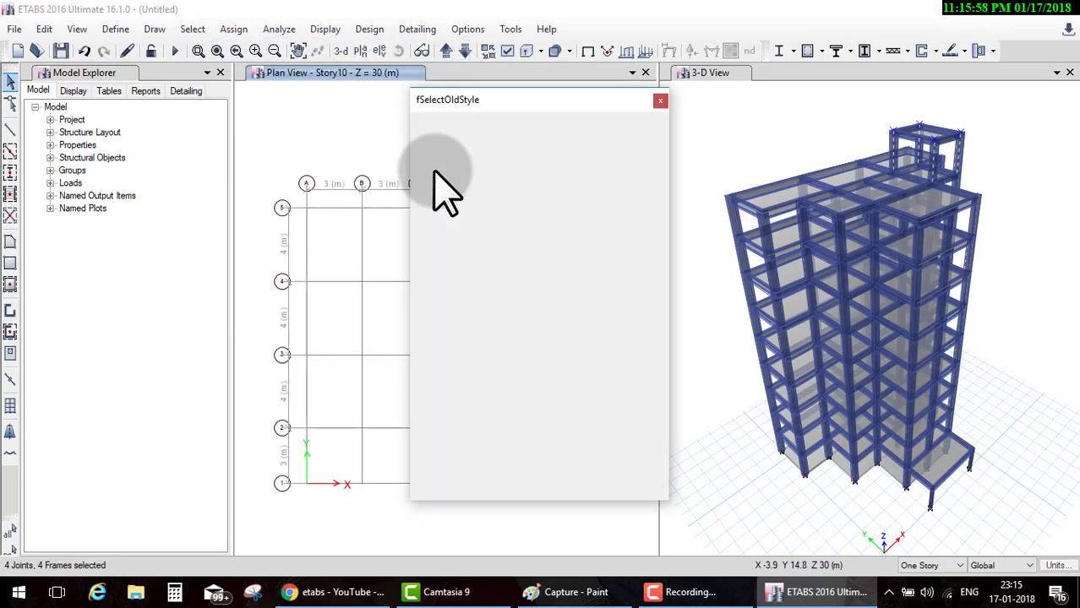
{"action": "left_click", "coordinate": [465, 323]}
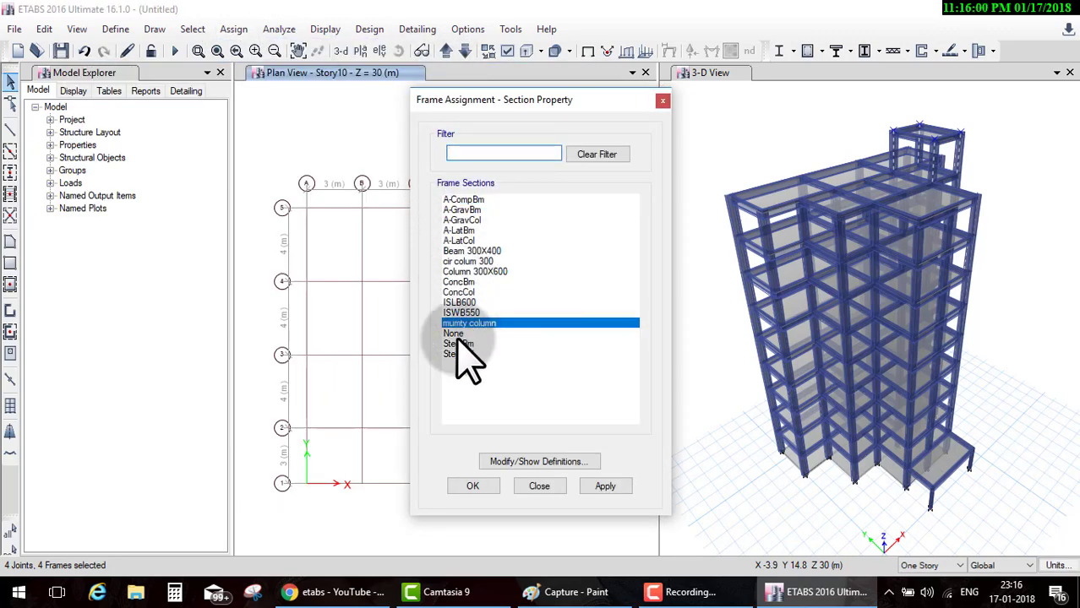
{"action": "left_click", "coordinate": [472, 485]}
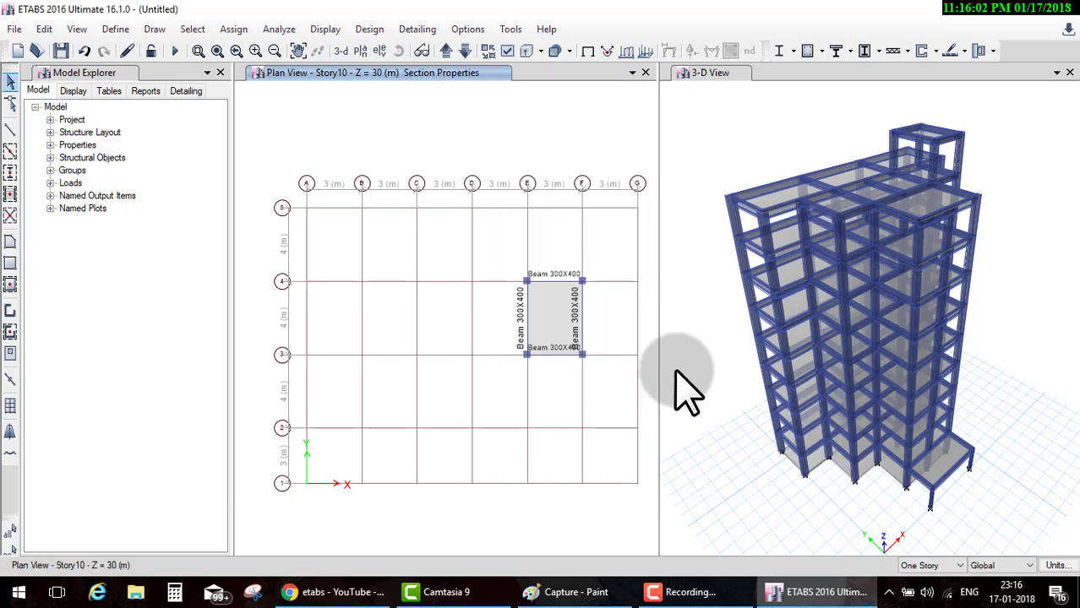
{"action": "left_click", "coordinate": [696, 312]}
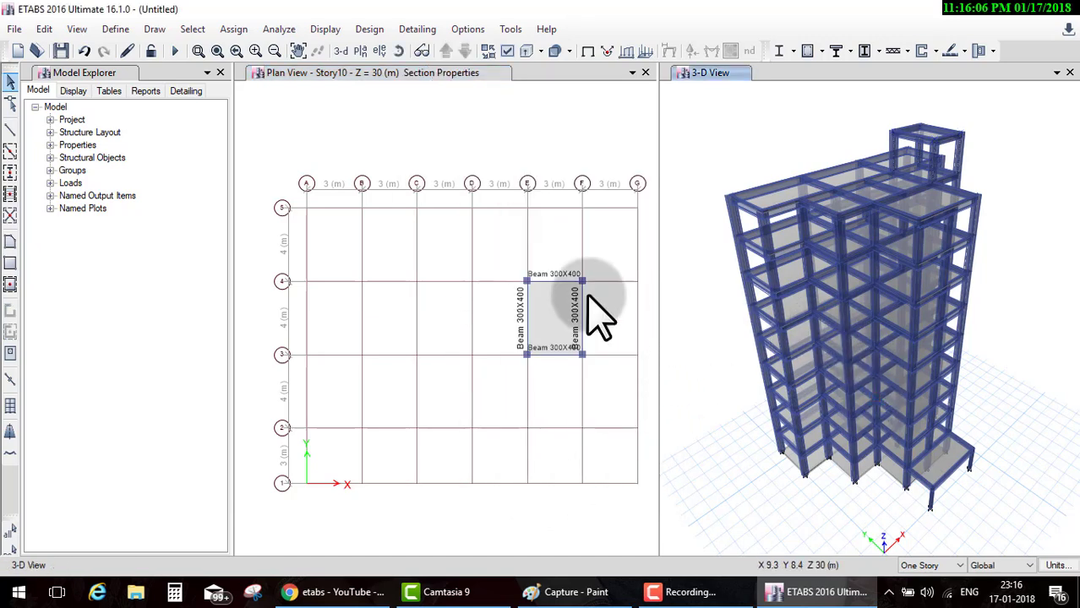
Step: Remove all slab areas from the Base level plan, then return to the 3-D view
{"action": "left_click", "coordinate": [360, 51]}
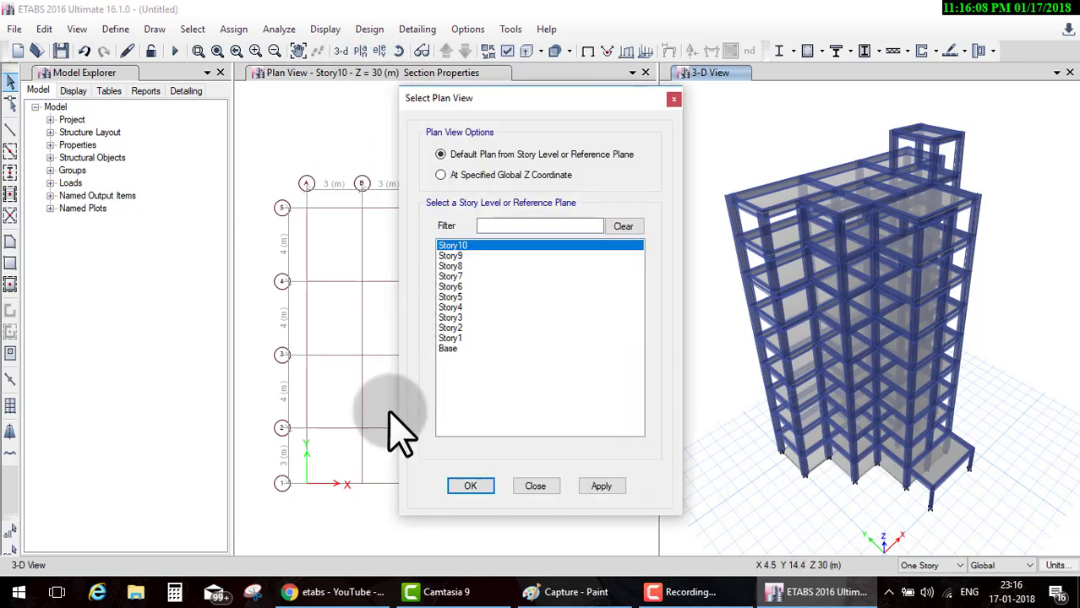
{"action": "left_click", "coordinate": [450, 348]}
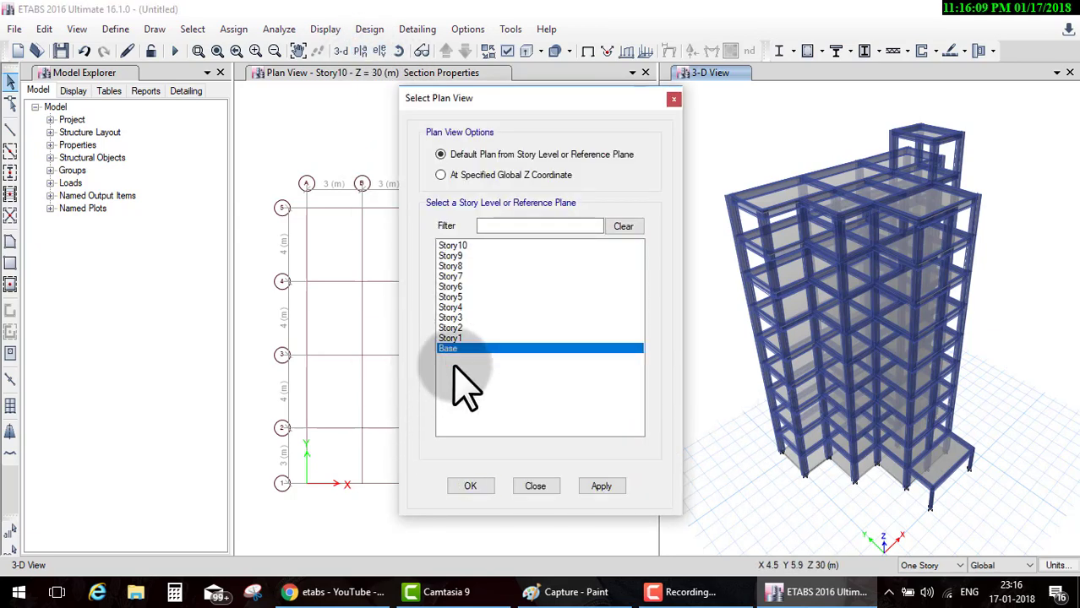
{"action": "left_click", "coordinate": [471, 490]}
{"action": "left_click_drag", "start_coordinate": [708, 161], "coordinate": [1064, 511]}
{"action": "key", "text": "Delete"}
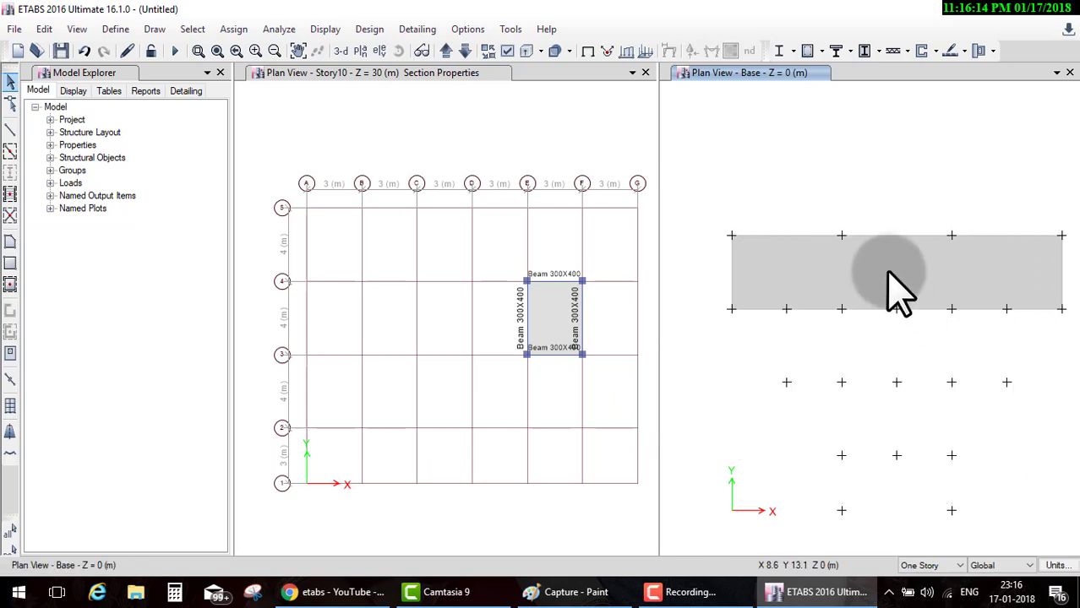
{"action": "left_click", "coordinate": [937, 299]}
{"action": "key", "text": "Delete"}
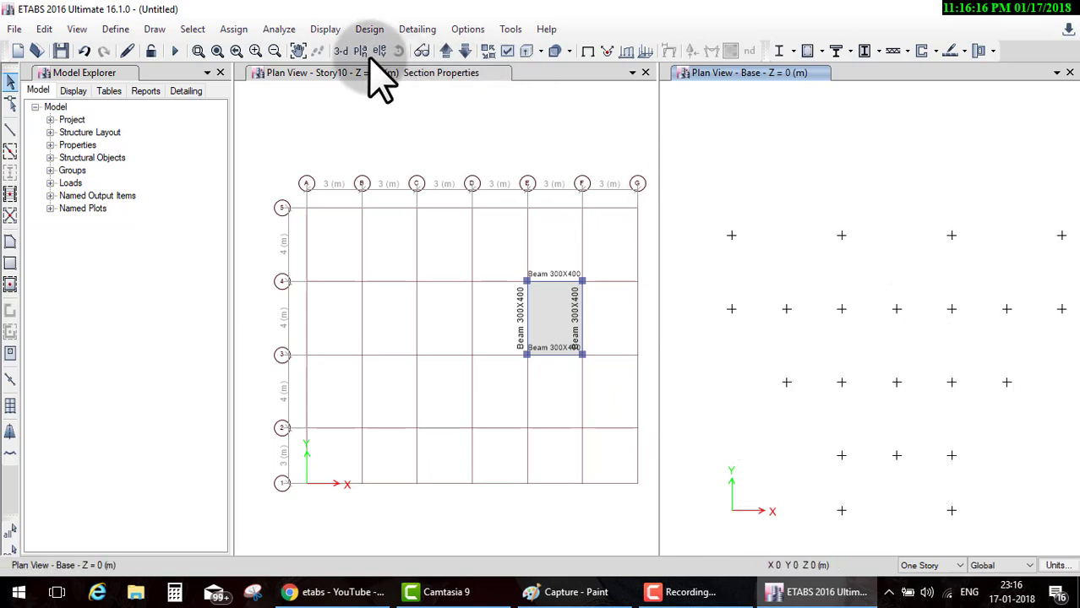
{"action": "left_click", "coordinate": [338, 51]}
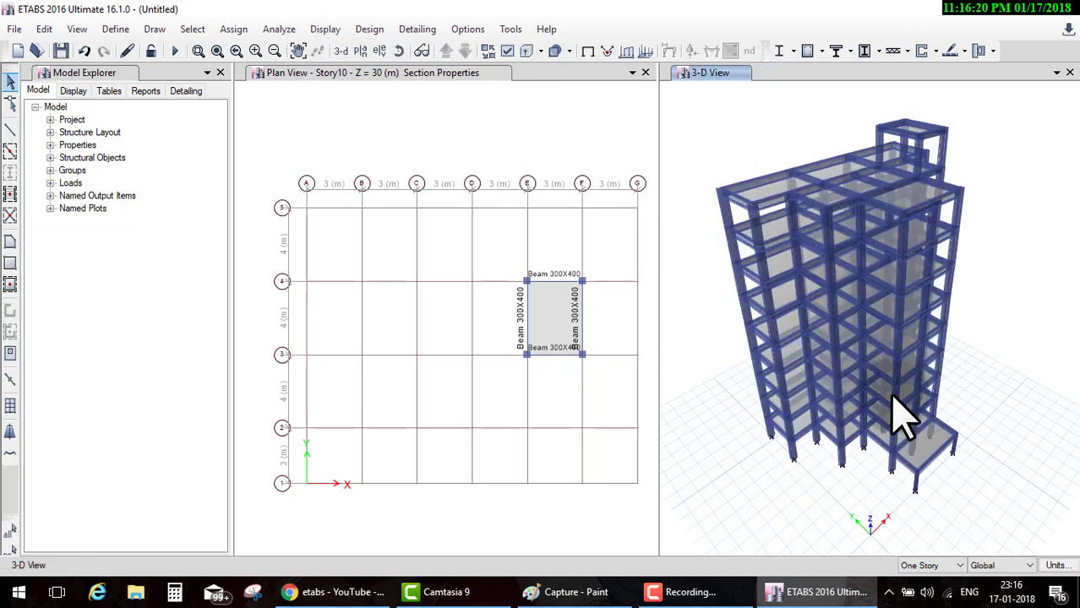
{"action": "mouse_move", "coordinate": [364, 351]}
{"action": "left_mouse_down"}
{"action": "mouse_move", "coordinate": [405, 288]}
{"action": "mouse_move", "coordinate": [359, 362]}
{"action": "left_mouse_up"}
{"action": "left_click_drag", "start_coordinate": [367, 285], "coordinate": [416, 365]}
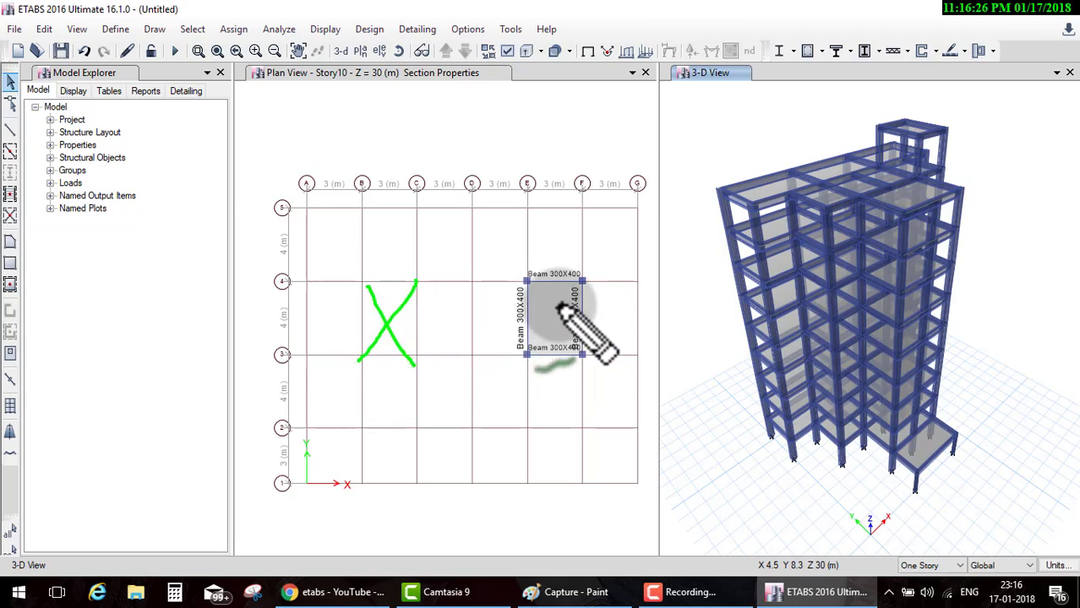
{"action": "left_click_drag", "start_coordinate": [562, 292], "coordinate": [601, 306]}
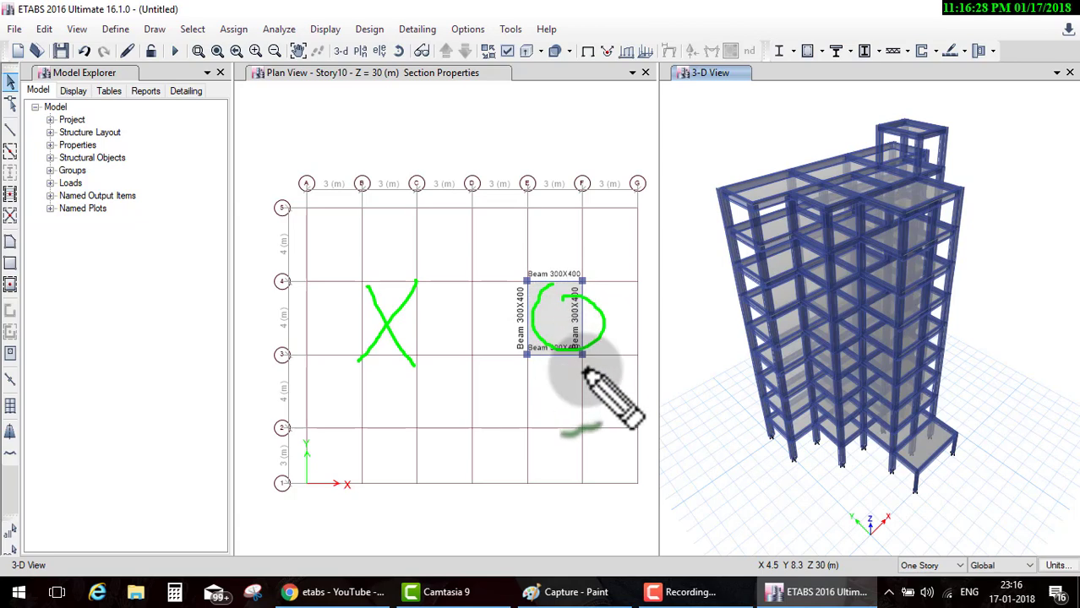
{"action": "key", "text": "Escape"}
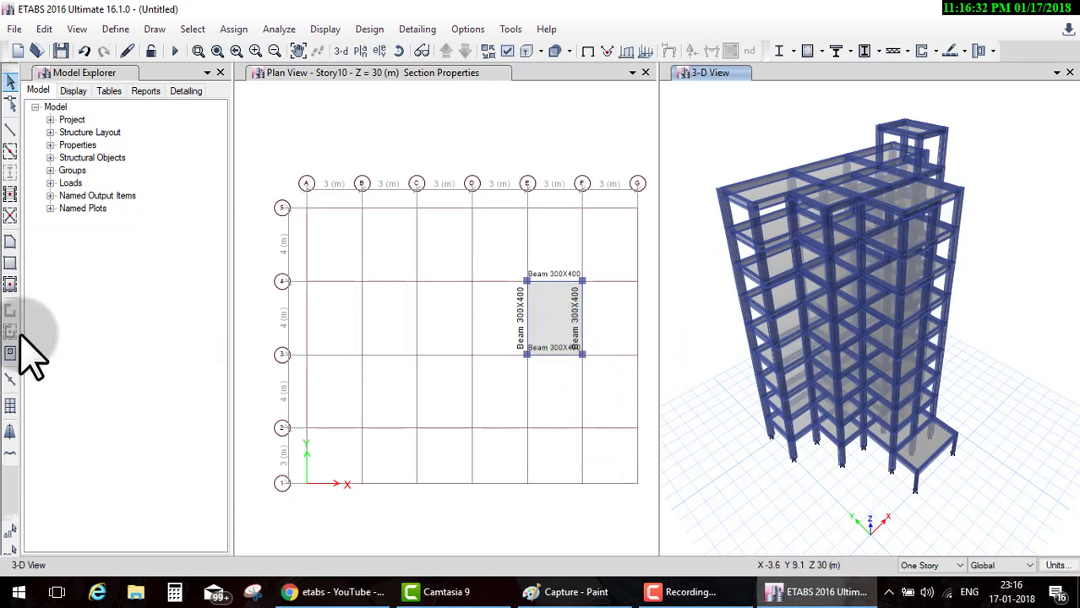
{"action": "left_click", "coordinate": [531, 174]}
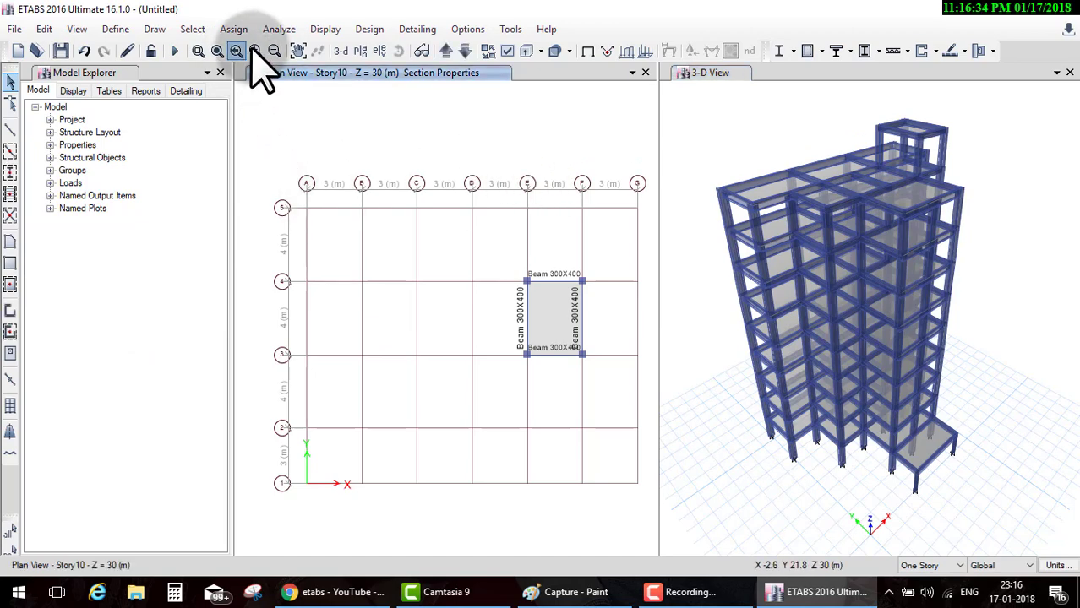
Step: Step the plan view down to Story9 and start the Draw Wall Openings tool
{"action": "left_click", "coordinate": [465, 53]}
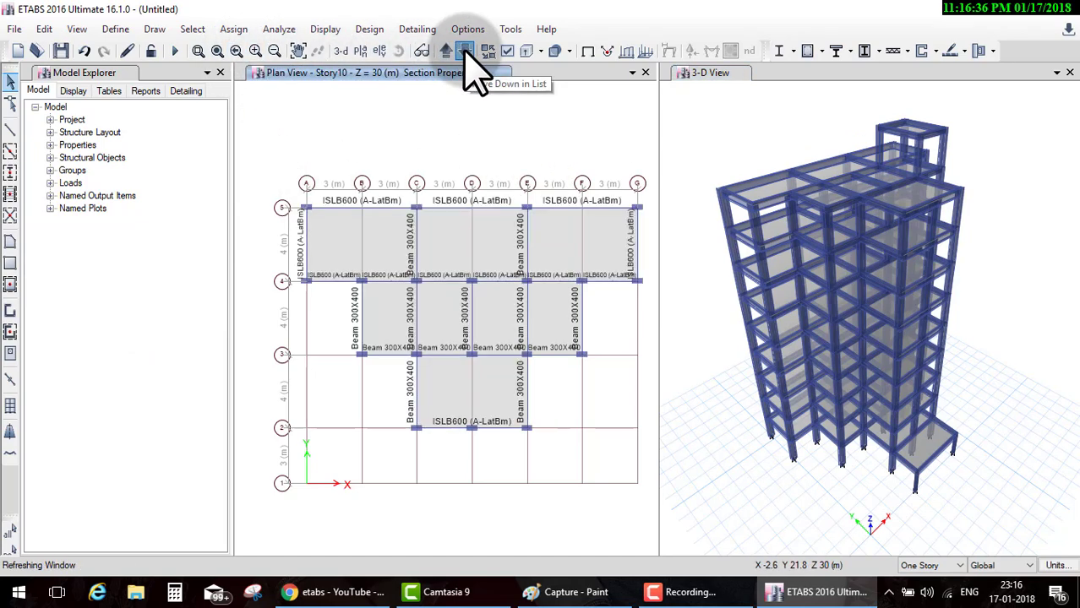
{"action": "left_click", "coordinate": [10, 353]}
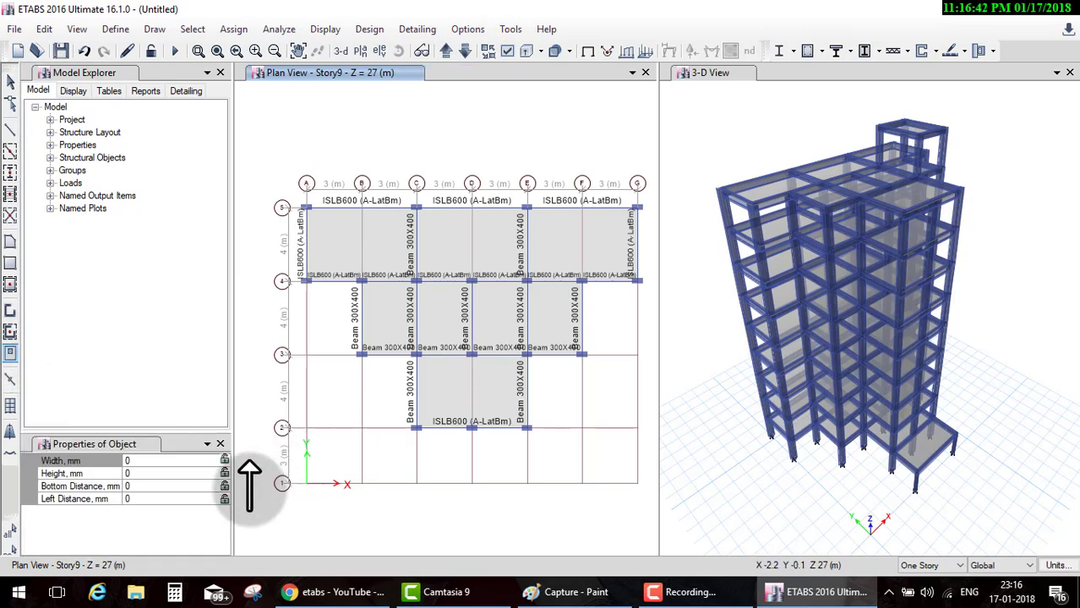
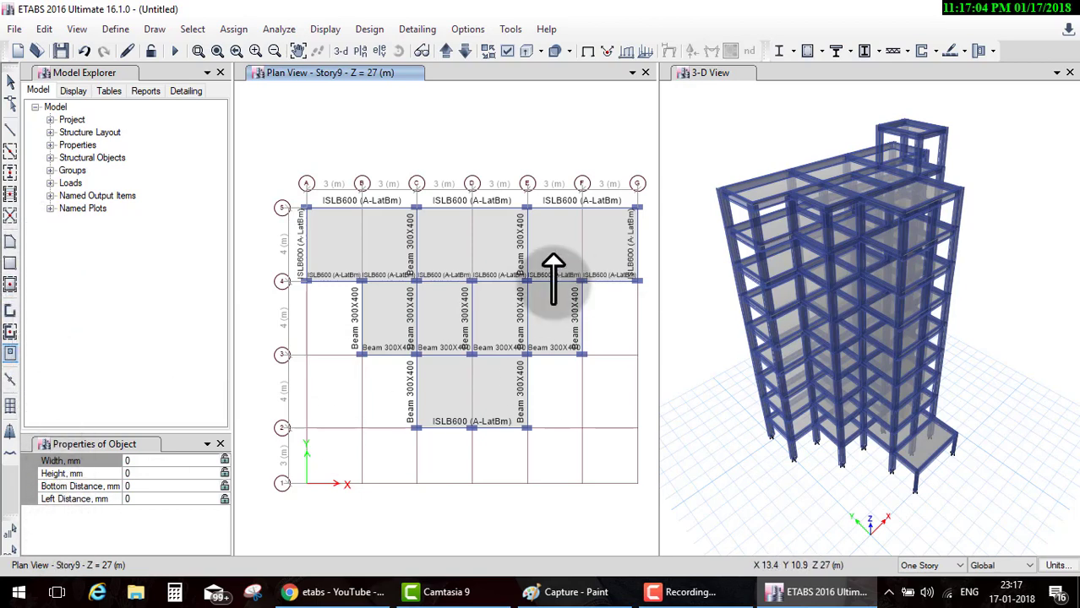
Step: Start the Draw Floor/Wall Objects tool for drawing areas inside grid bays
{"action": "left_click", "coordinate": [156, 29]}
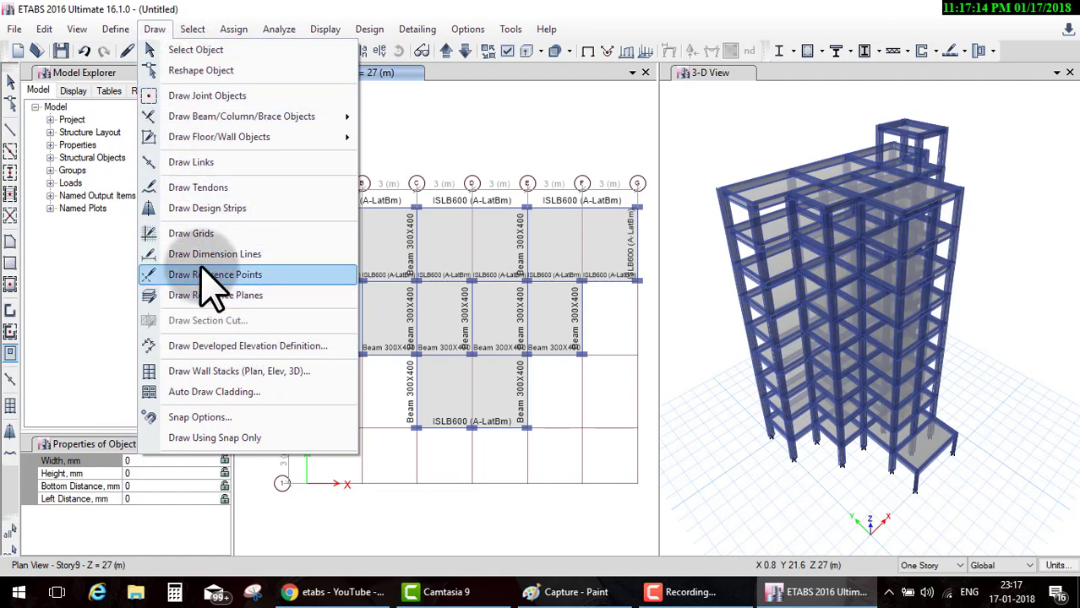
{"action": "left_click", "coordinate": [683, 591]}
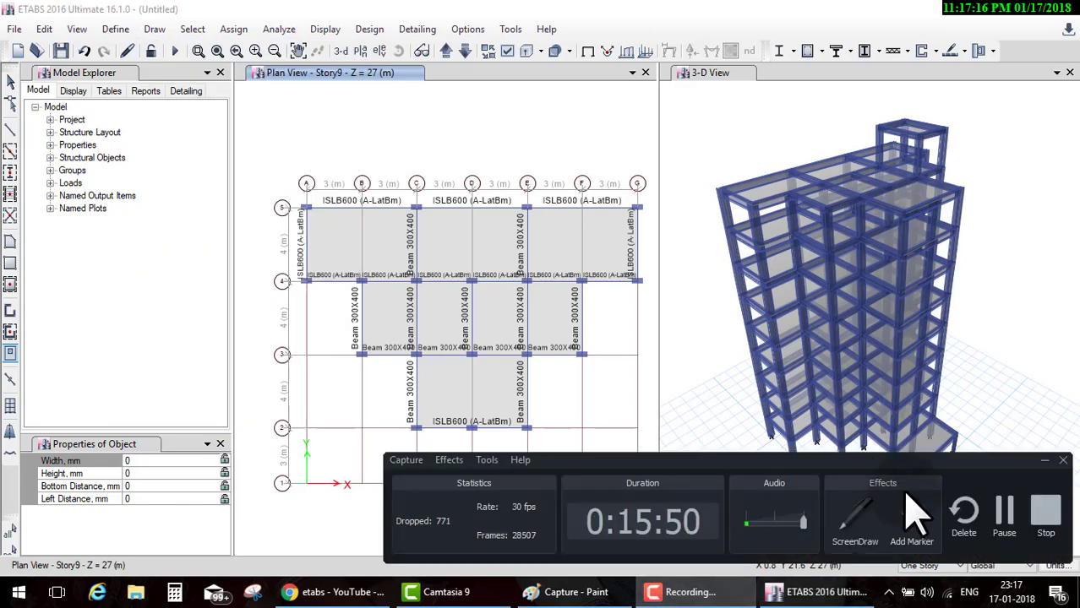
{"action": "left_click", "coordinate": [1003, 517]}
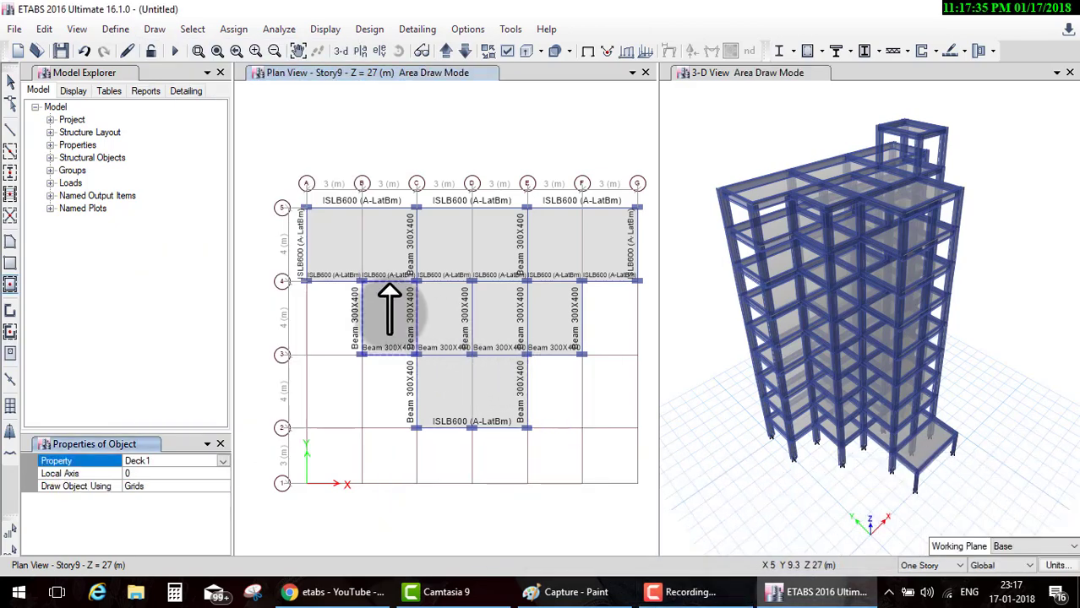
{"action": "left_click", "coordinate": [416, 280]}
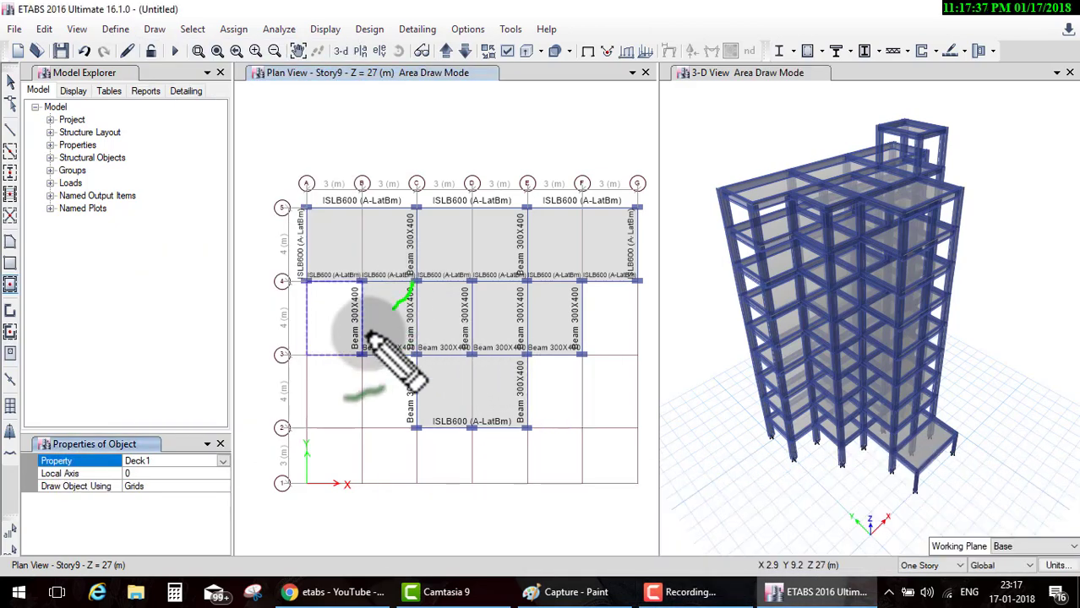
{"action": "left_click", "coordinate": [362, 354]}
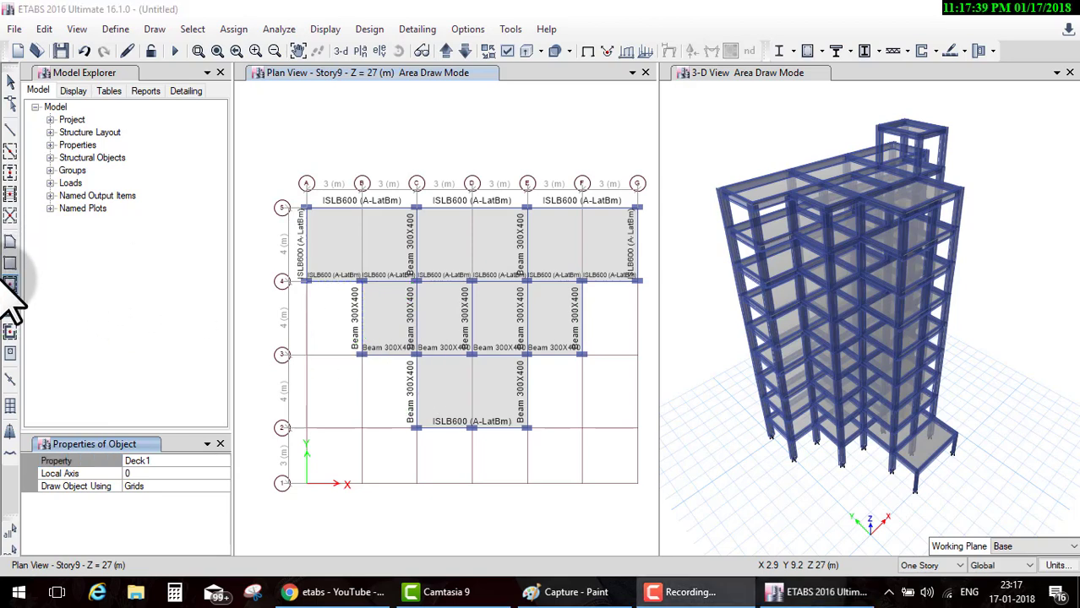
Step: With property Opening on All Stories, cut openings in bays B–C/3–4 and E–F/3–4
{"action": "left_click", "coordinate": [222, 461]}
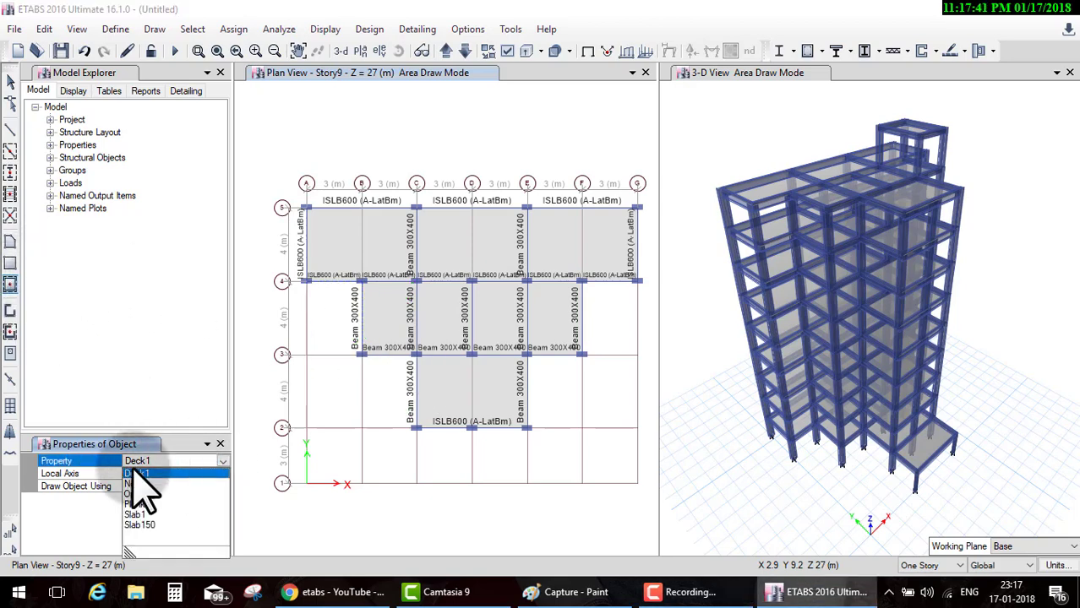
{"action": "left_click", "coordinate": [135, 495]}
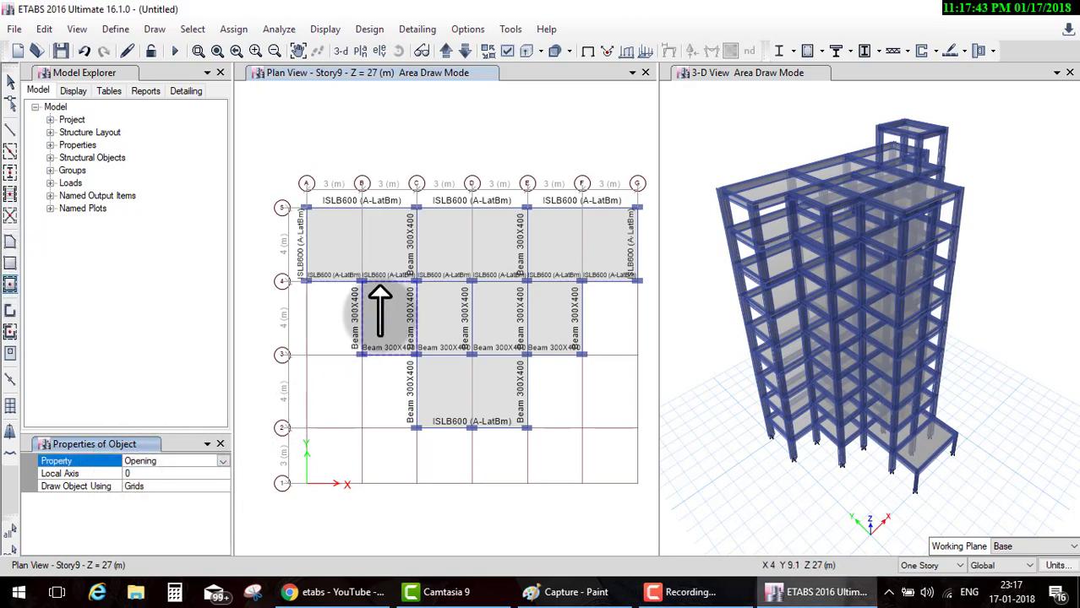
{"action": "left_click", "coordinate": [389, 319]}
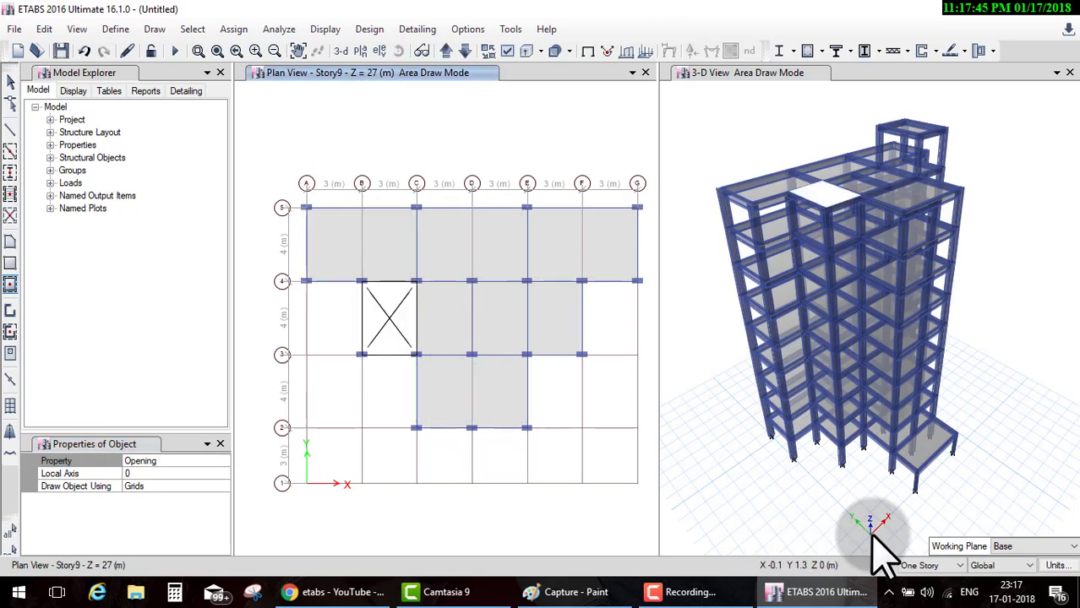
{"action": "left_click", "coordinate": [929, 566]}
{"action": "left_click", "coordinate": [935, 589]}
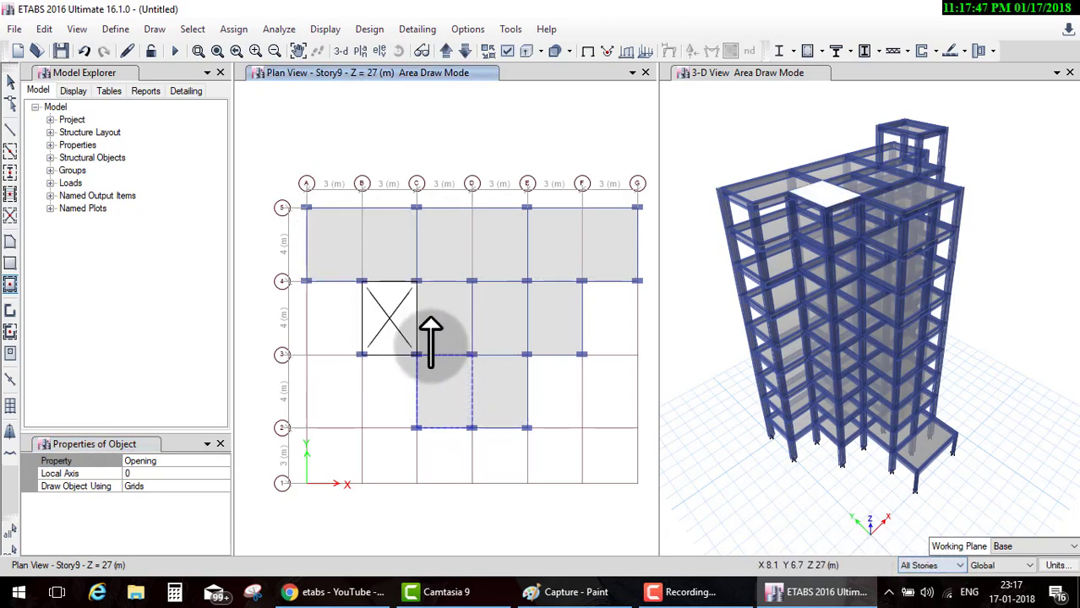
{"action": "left_click", "coordinate": [390, 319]}
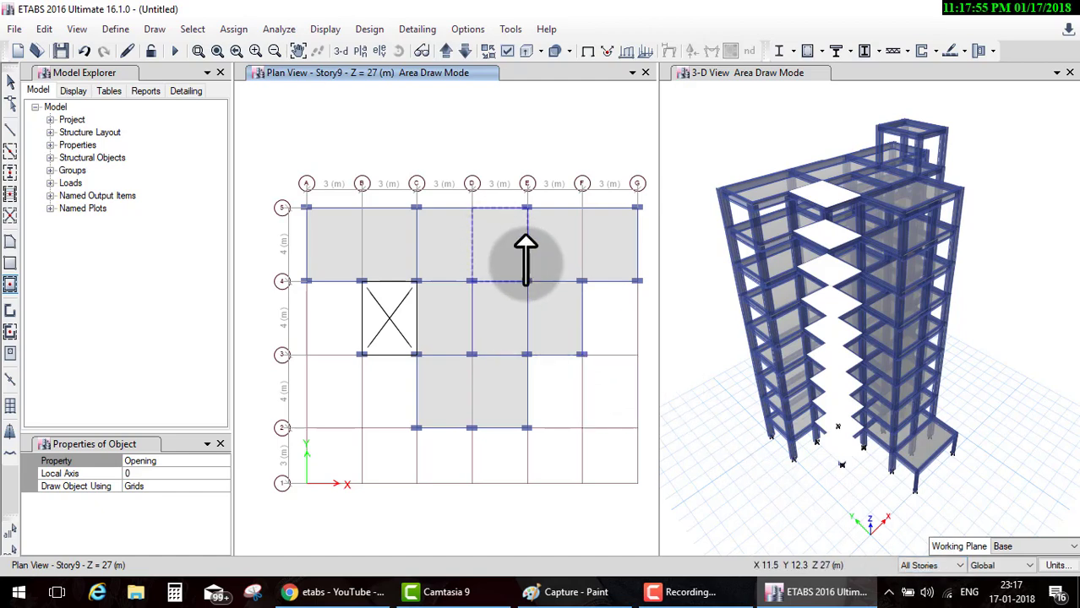
{"action": "left_click", "coordinate": [561, 308]}
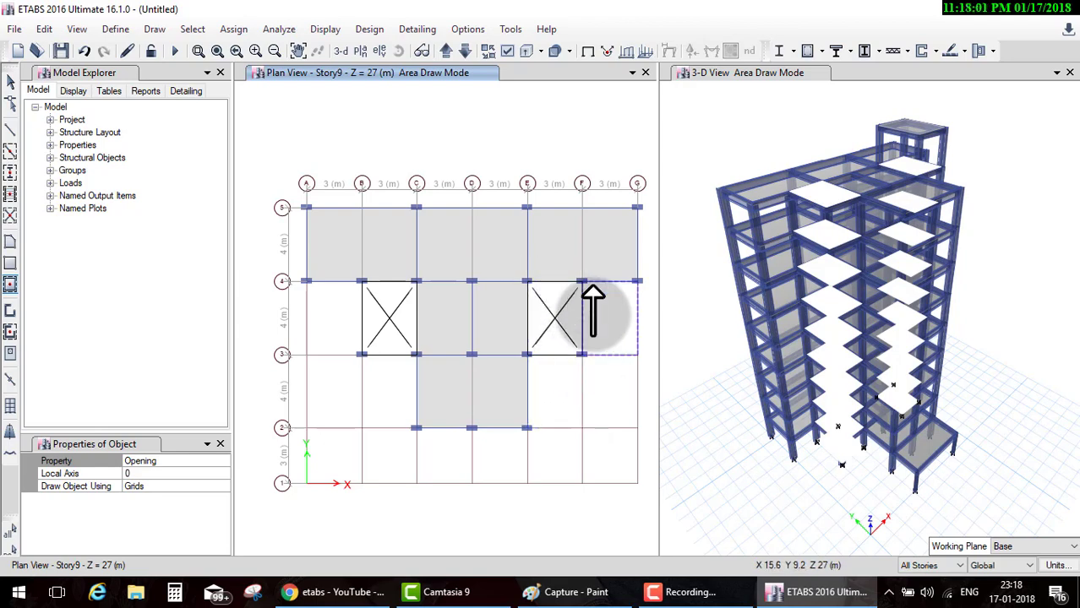
{"action": "key", "text": "Escape"}
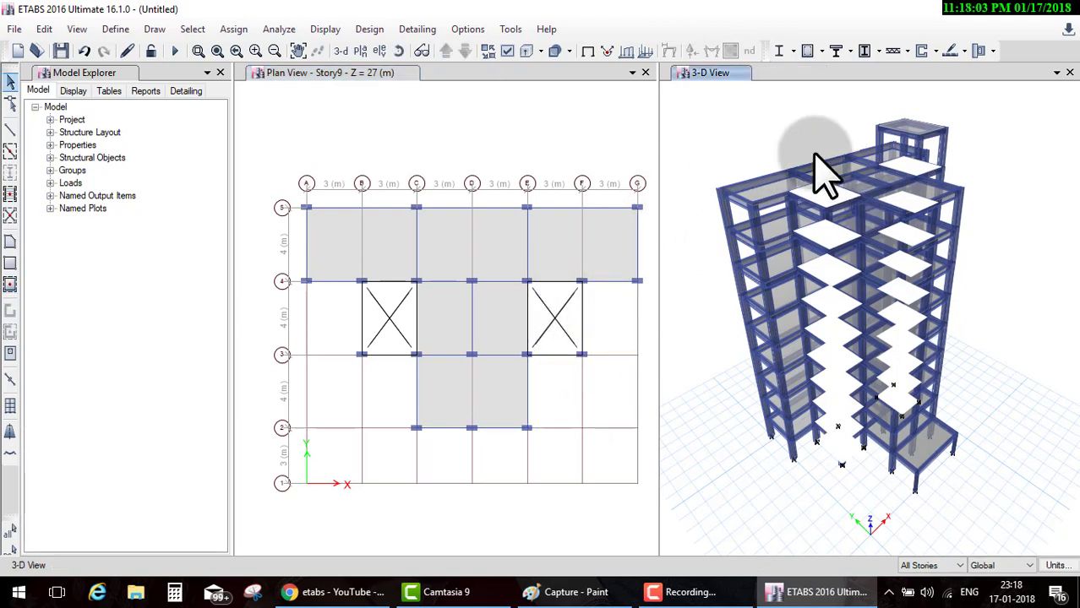
{"action": "scroll", "coordinate": [815, 174], "scroll_direction": "up", "scroll_amount": 5}
{"action": "scroll", "coordinate": [815, 156], "scroll_direction": "down", "scroll_amount": 5}
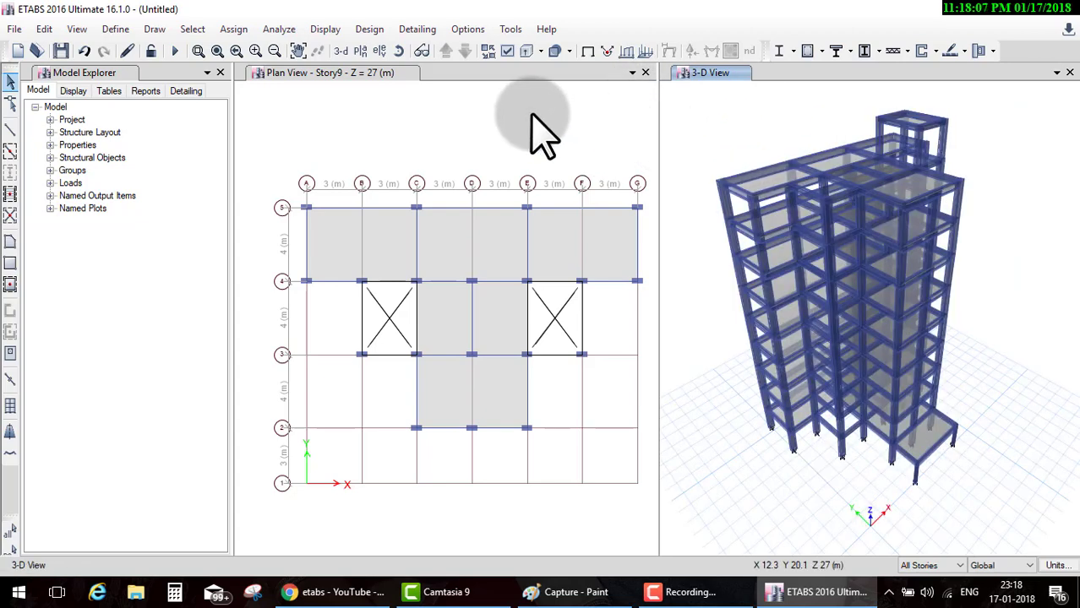
{"action": "left_click", "coordinate": [77, 29]}
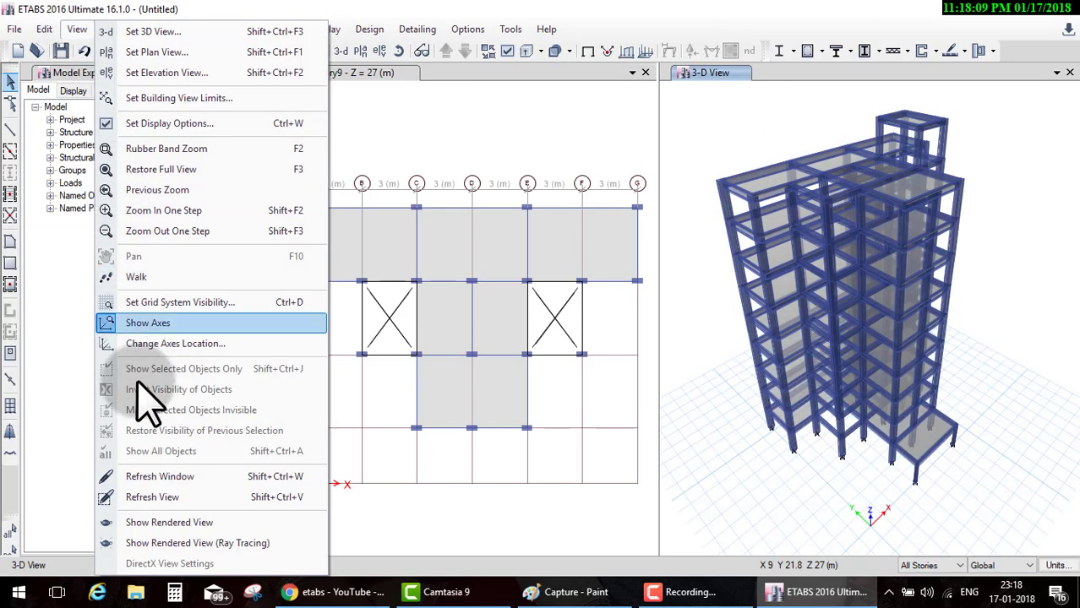
{"action": "left_click", "coordinate": [194, 499]}
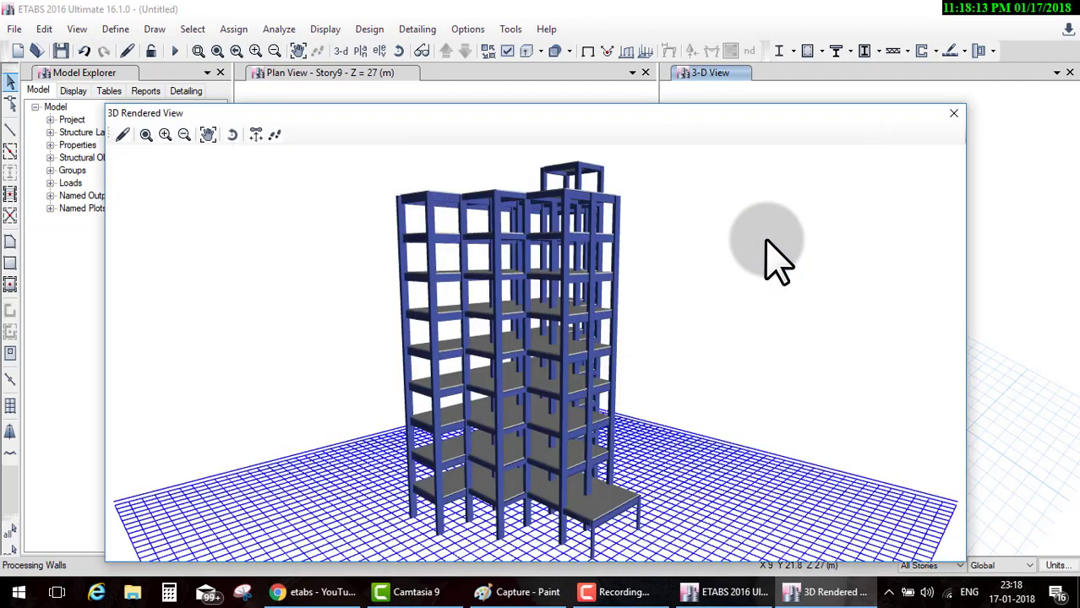
{"action": "left_click", "coordinate": [208, 134]}
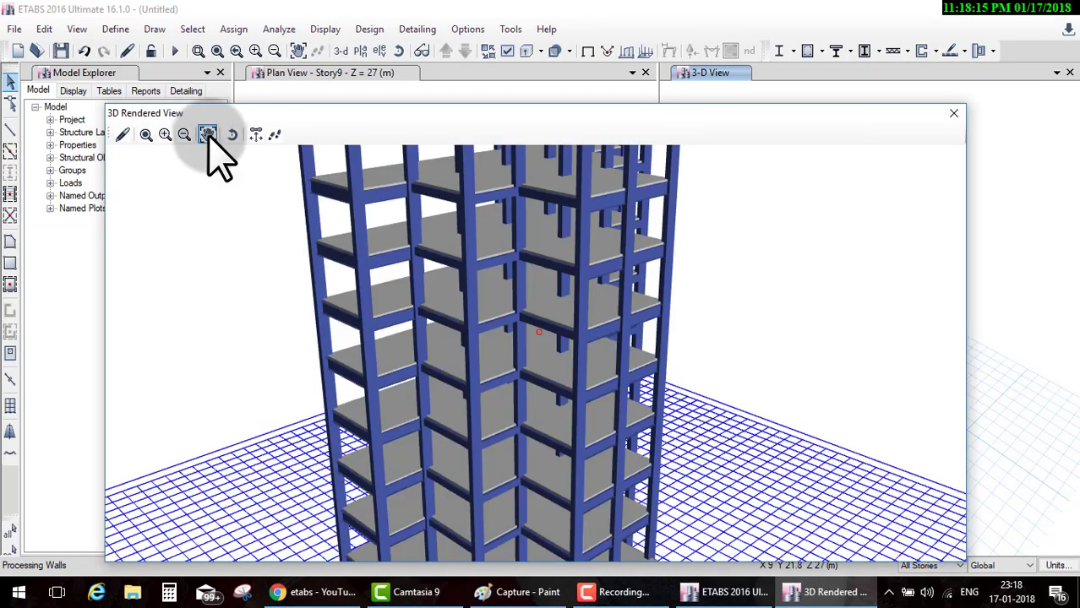
{"action": "left_click", "coordinate": [231, 135]}
{"action": "scroll", "coordinate": [471, 241], "scroll_direction": "down", "scroll_amount": 3}
{"action": "mouse_move", "coordinate": [471, 241]}
{"action": "left_mouse_down"}
{"action": "mouse_move", "coordinate": [739, 239]}
{"action": "mouse_move", "coordinate": [446, 241]}
{"action": "mouse_move", "coordinate": [631, 193]}
{"action": "mouse_move", "coordinate": [524, 229]}
{"action": "mouse_move", "coordinate": [441, 345]}
{"action": "mouse_move", "coordinate": [421, 325]}
{"action": "mouse_move", "coordinate": [642, 300]}
{"action": "mouse_move", "coordinate": [562, 145]}
{"action": "mouse_move", "coordinate": [594, 295]}
{"action": "mouse_move", "coordinate": [514, 229]}
{"action": "mouse_move", "coordinate": [620, 122]}
{"action": "mouse_move", "coordinate": [856, 236]}
{"action": "mouse_move", "coordinate": [701, 385]}
{"action": "mouse_move", "coordinate": [793, 430]}
{"action": "mouse_move", "coordinate": [886, 189]}
{"action": "left_mouse_up"}
{"action": "left_click", "coordinate": [953, 114]}
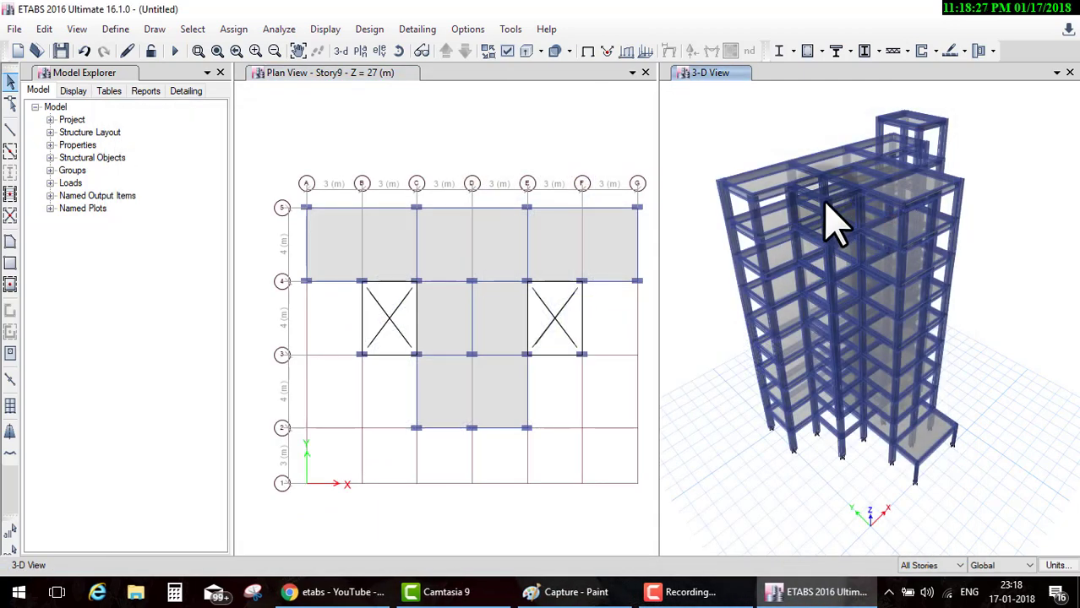
{"action": "scroll", "coordinate": [834, 209], "scroll_direction": "up", "scroll_amount": 3}
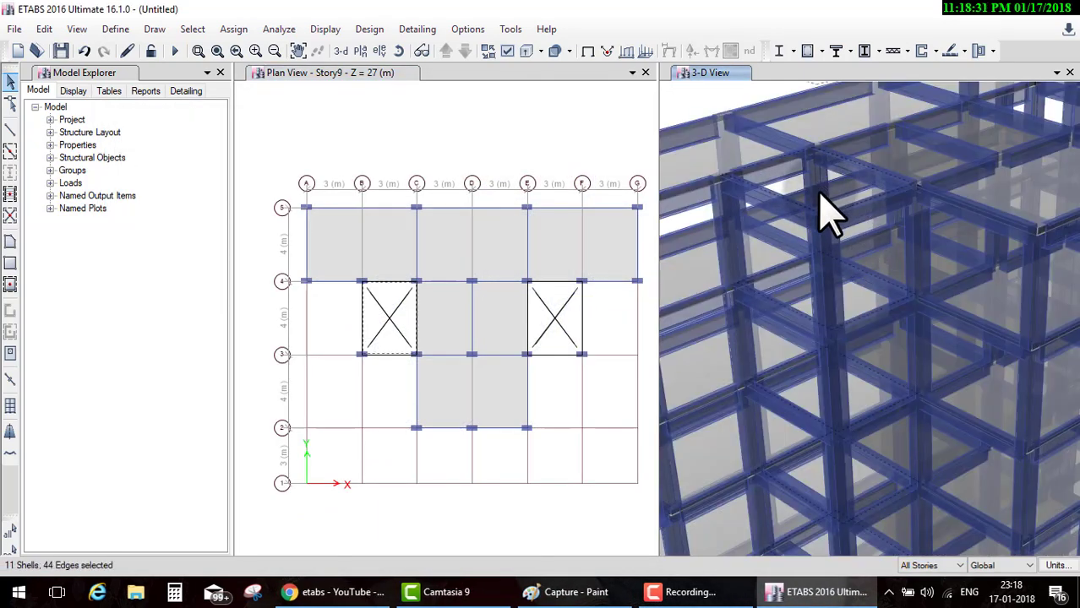
Step: Clear the selected openings and colour the plan view by Stories
{"action": "left_click", "coordinate": [552, 354]}
{"action": "left_click", "coordinate": [567, 140]}
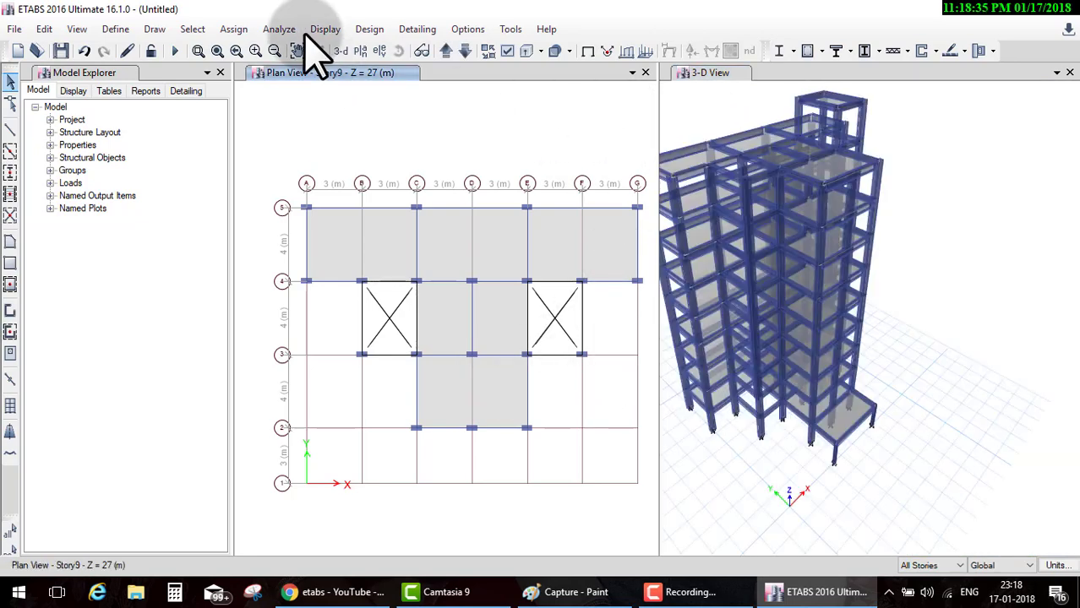
{"action": "left_click", "coordinate": [507, 52]}
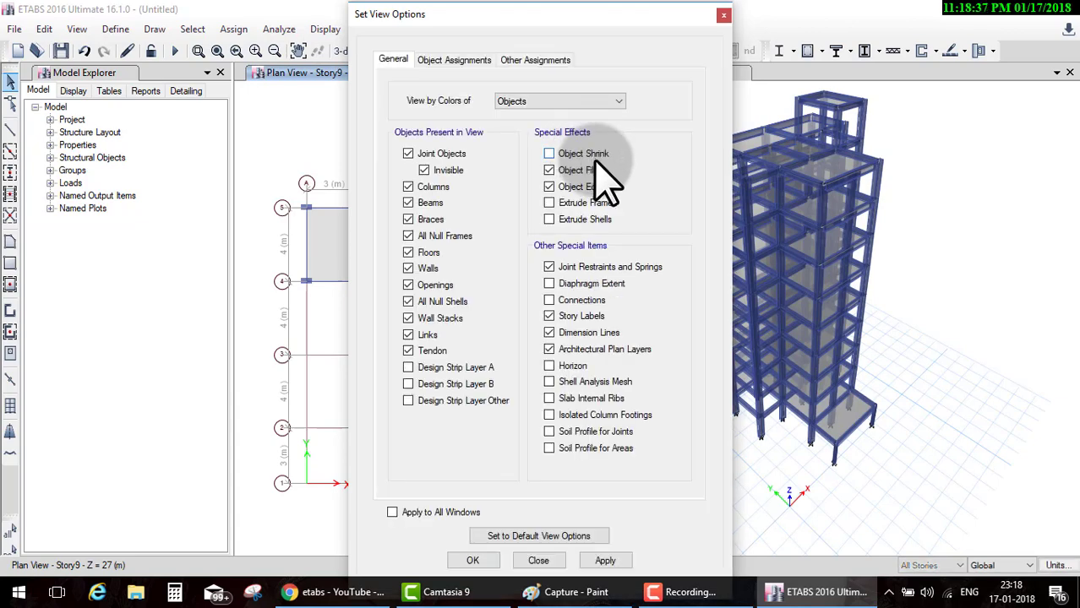
{"action": "left_click", "coordinate": [555, 101]}
{"action": "left_click", "coordinate": [550, 188]}
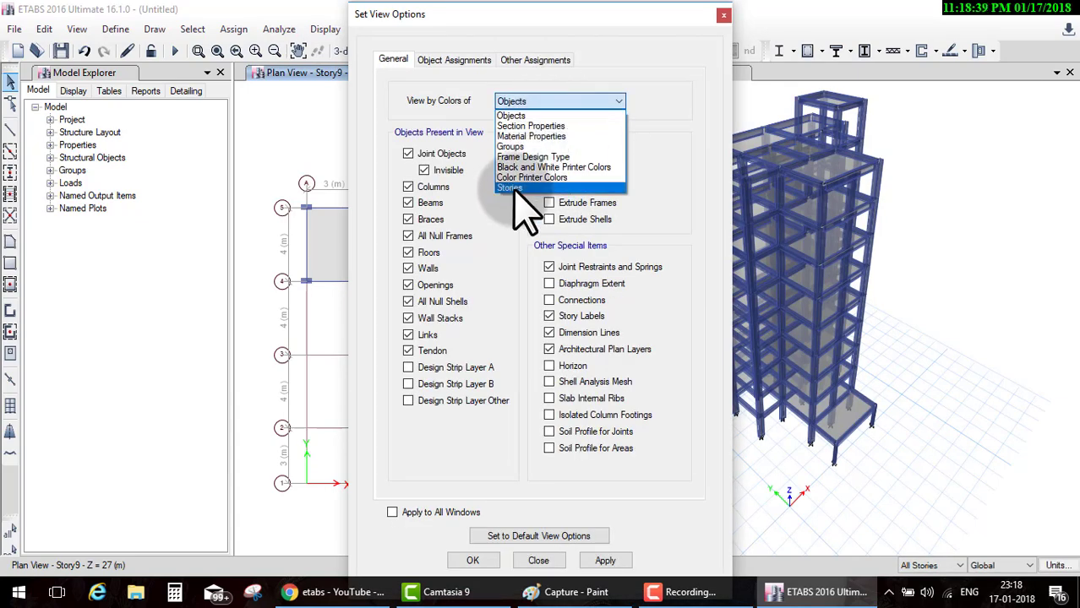
{"action": "left_click", "coordinate": [472, 560]}
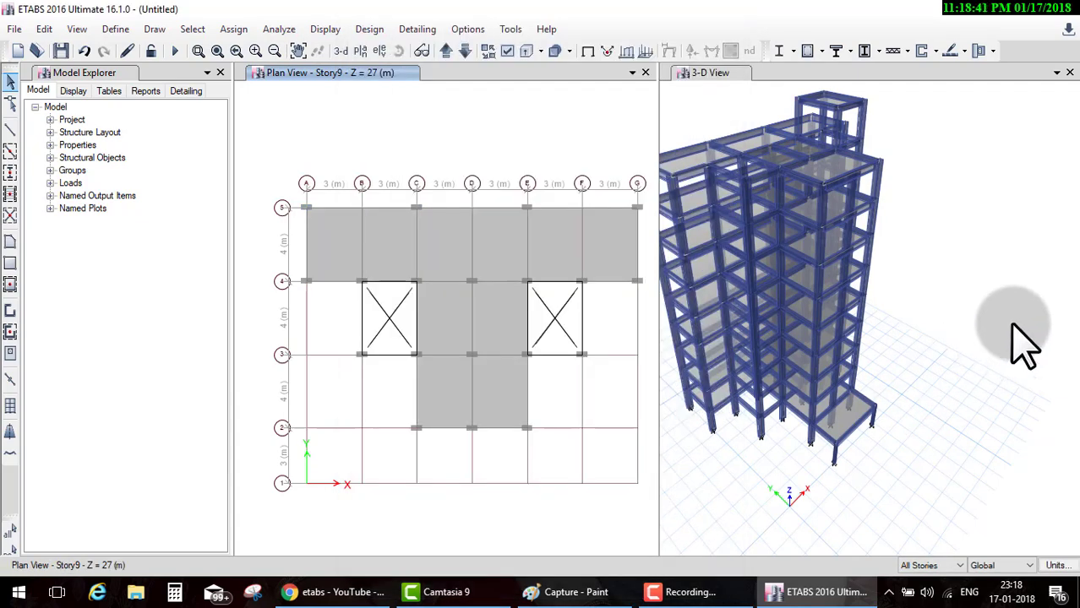
Step: Colour the 3D view by Stories as well
{"action": "left_click", "coordinate": [934, 169]}
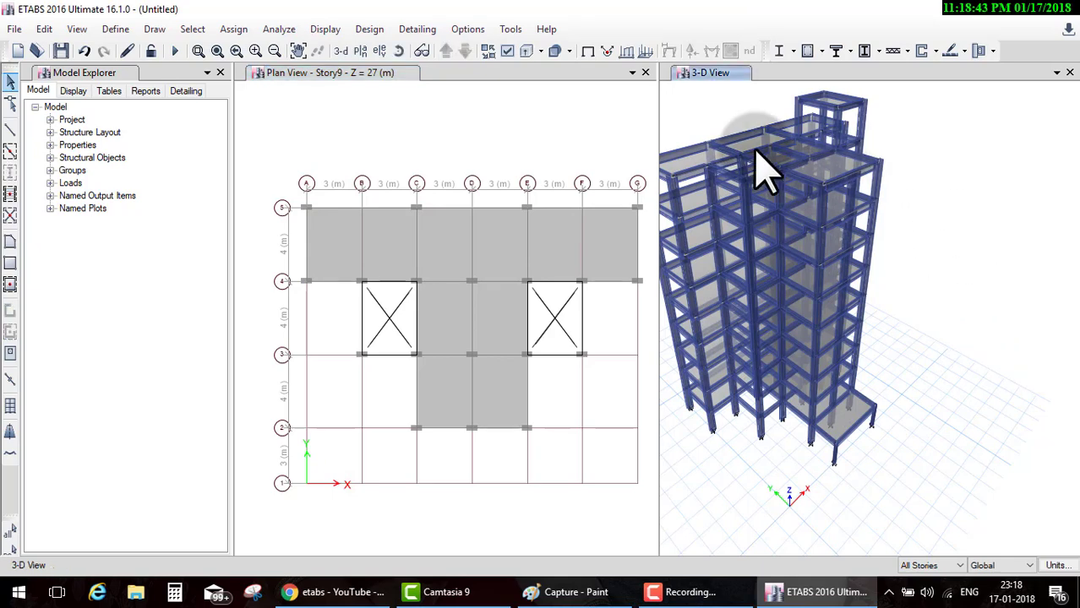
{"action": "left_click", "coordinate": [506, 53]}
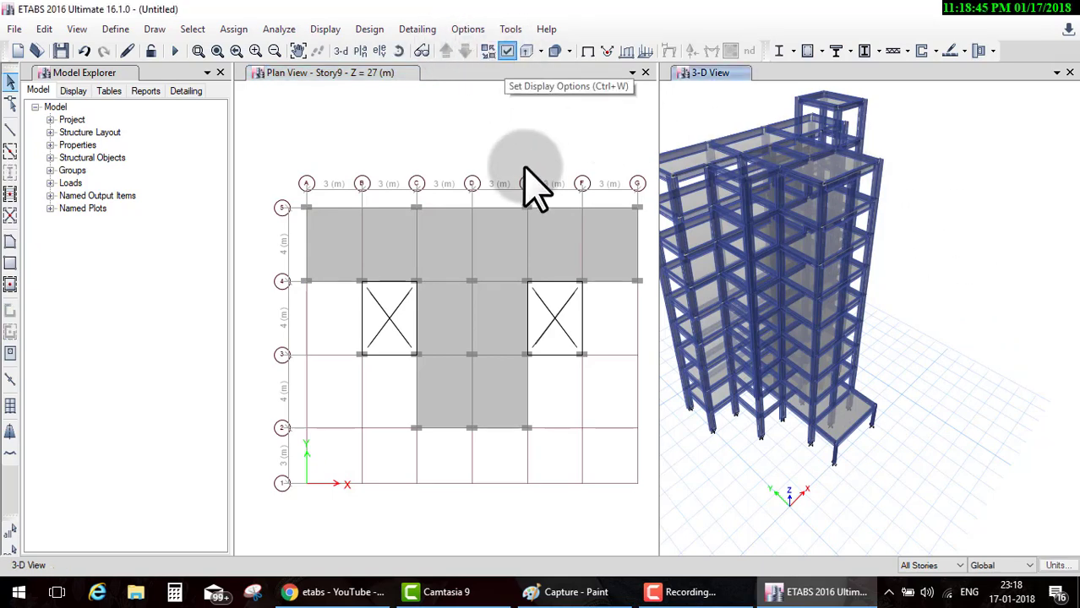
{"action": "left_click", "coordinate": [558, 101]}
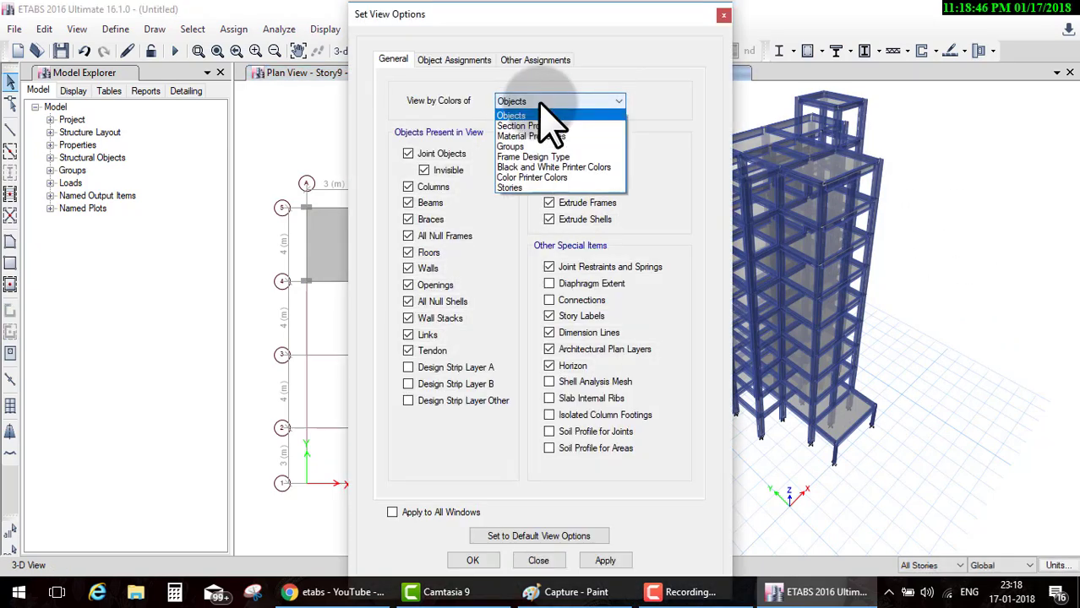
{"action": "left_click", "coordinate": [517, 187]}
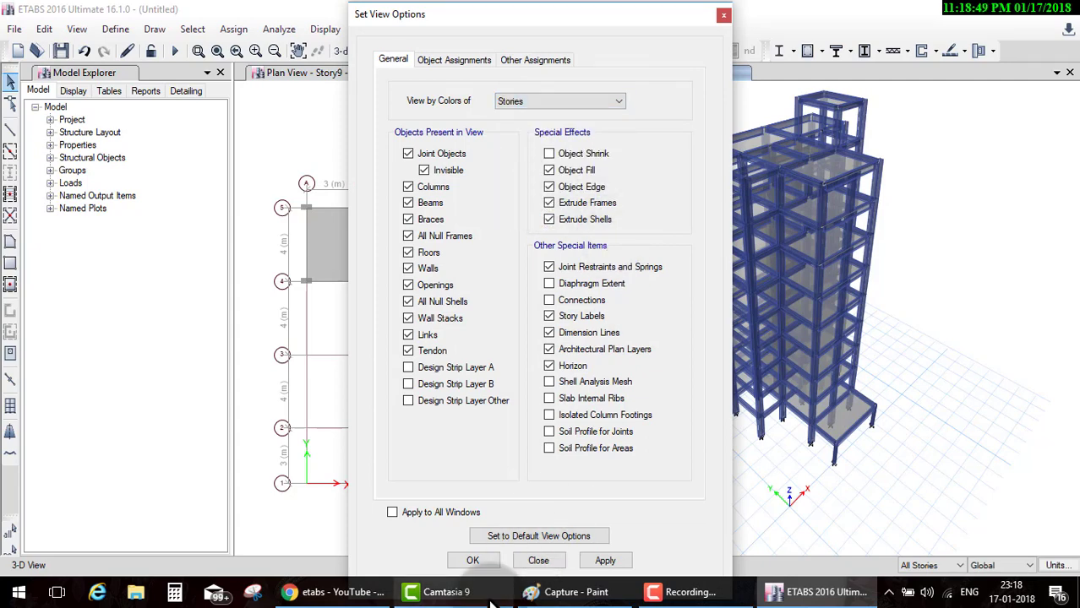
{"action": "left_click", "coordinate": [472, 560]}
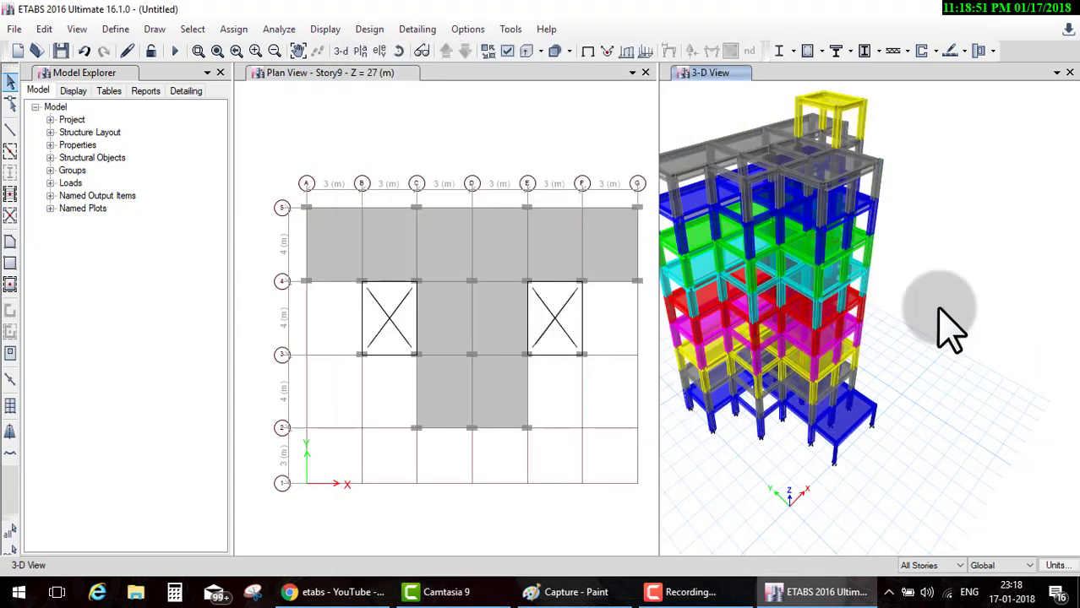
Step: Close the plan view and hide the grid lines in the 3D view
{"action": "left_click", "coordinate": [646, 73]}
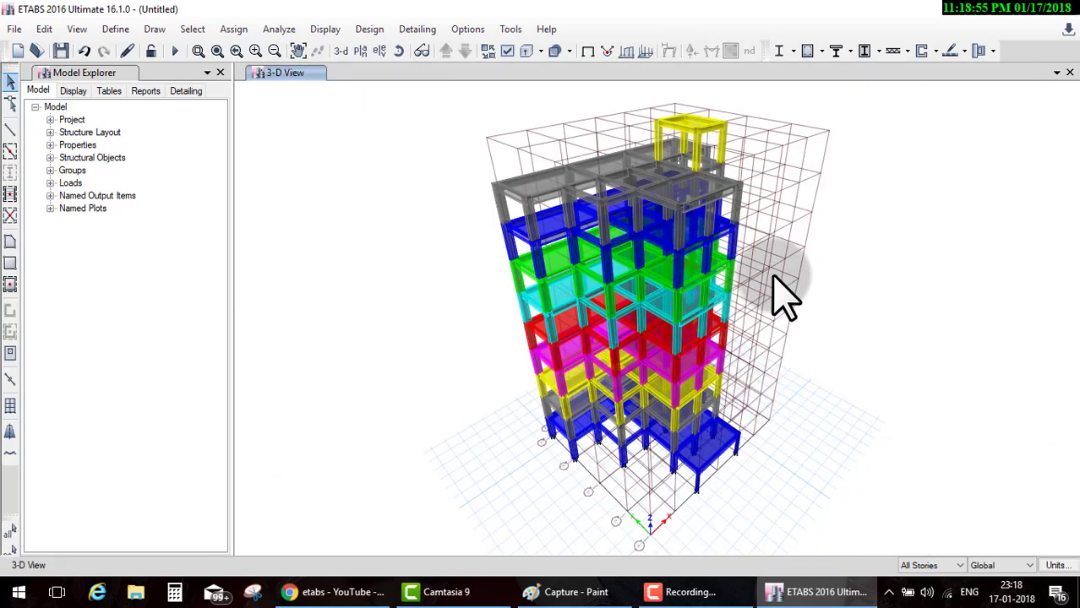
{"action": "right_click", "coordinate": [799, 260]}
{"action": "left_click", "coordinate": [831, 327]}
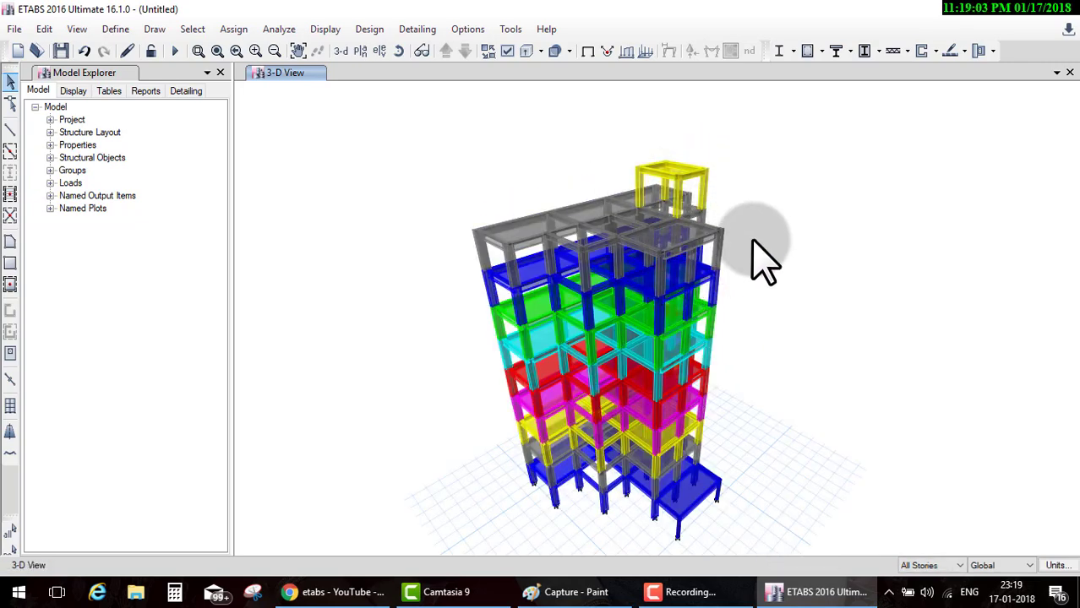
Step: Show the Story10 plan and glance at the frame section list without changes
{"action": "left_click", "coordinate": [360, 50]}
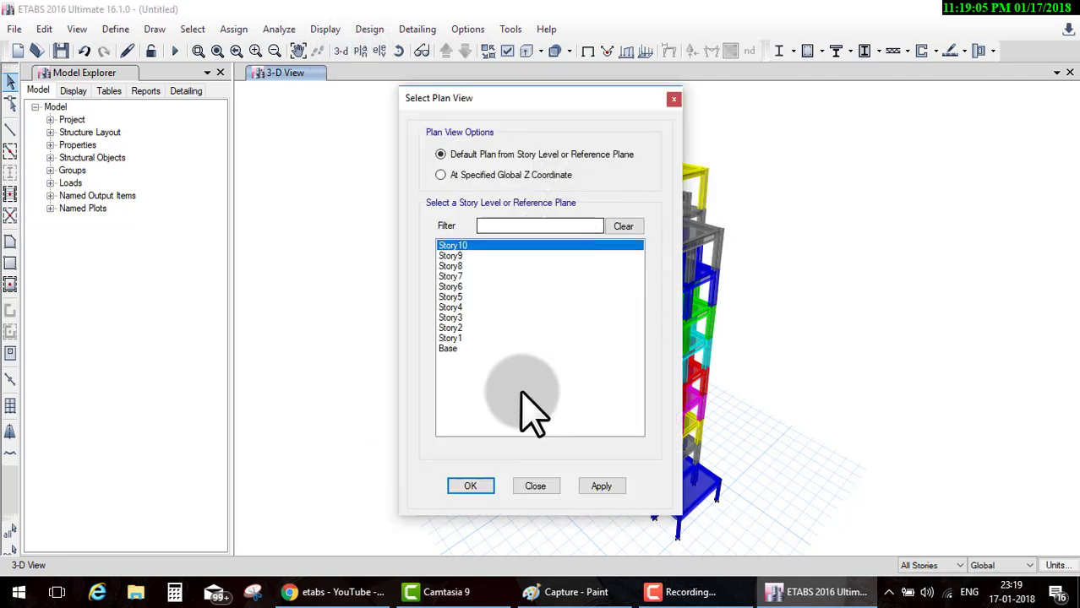
{"action": "left_click", "coordinate": [470, 486]}
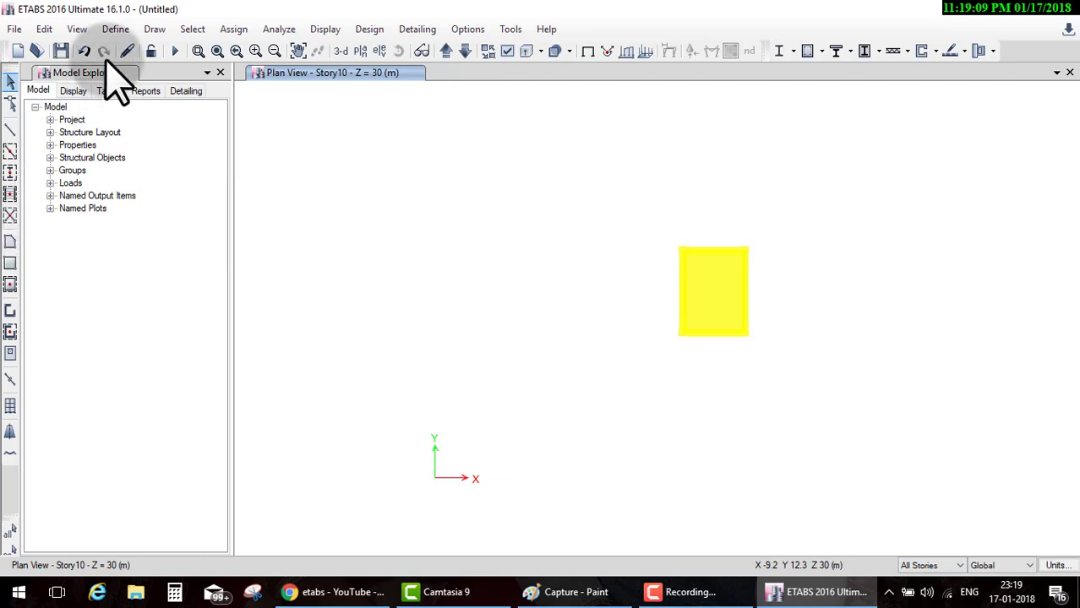
{"action": "left_click", "coordinate": [115, 29]}
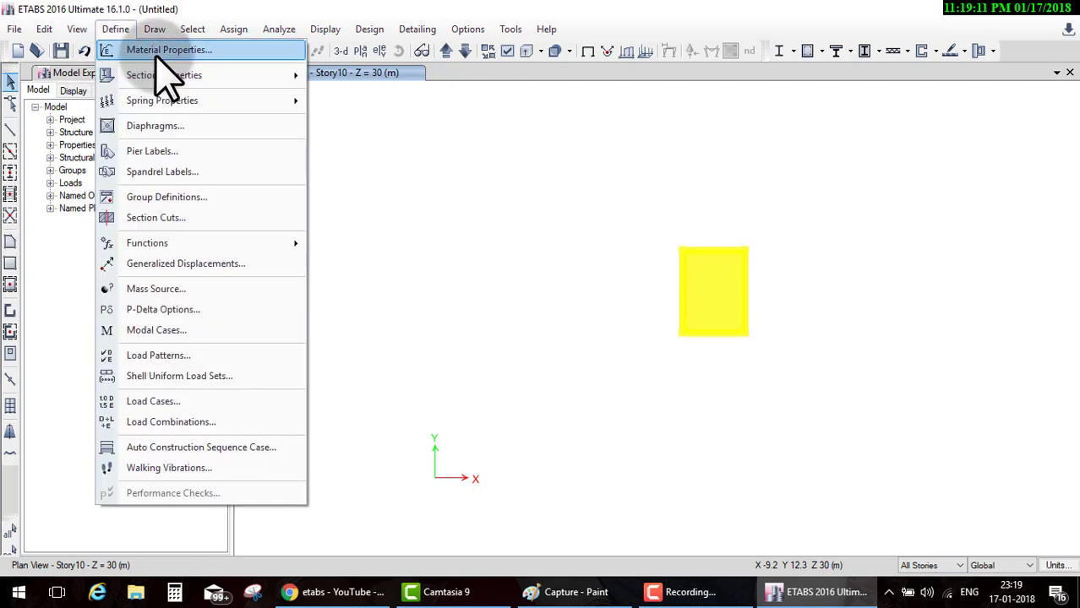
{"action": "mouse_move", "coordinate": [164, 75]}
{"action": "left_click", "coordinate": [375, 82]}
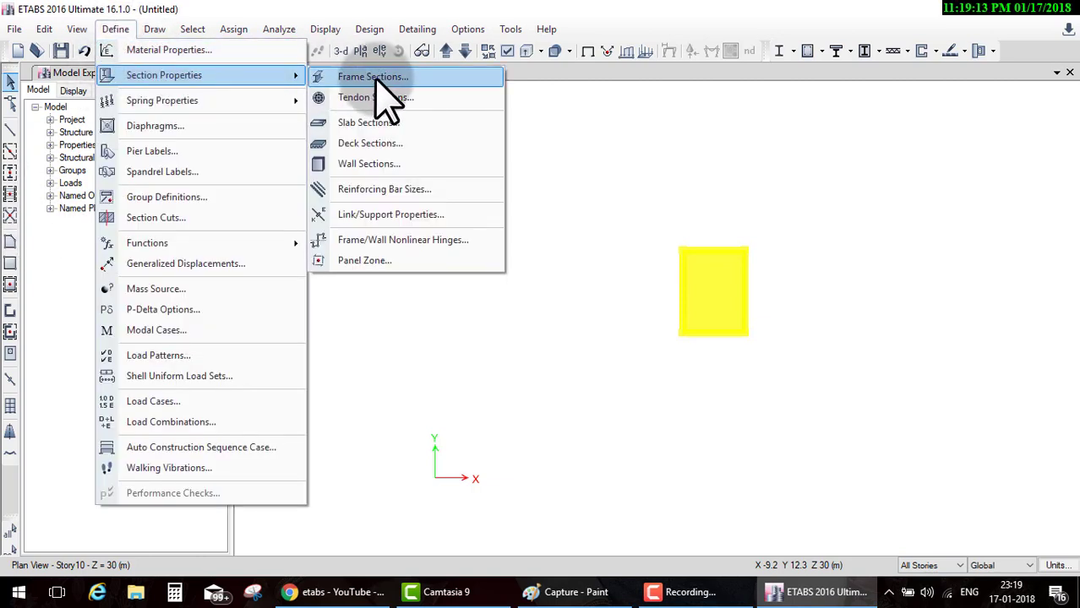
{"action": "left_click", "coordinate": [701, 454]}
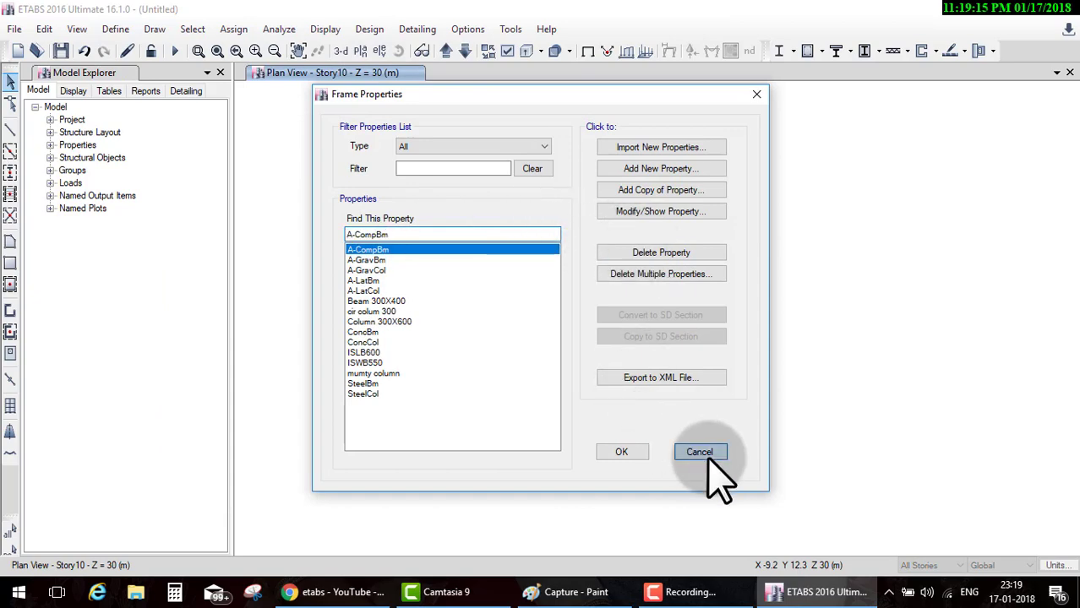
Step: Create wall section Wall200, copied from Wall1, with M25 concrete and 200 mm thickness
{"action": "left_click", "coordinate": [115, 29]}
{"action": "mouse_move", "coordinate": [164, 75]}
{"action": "left_click", "coordinate": [380, 126]}
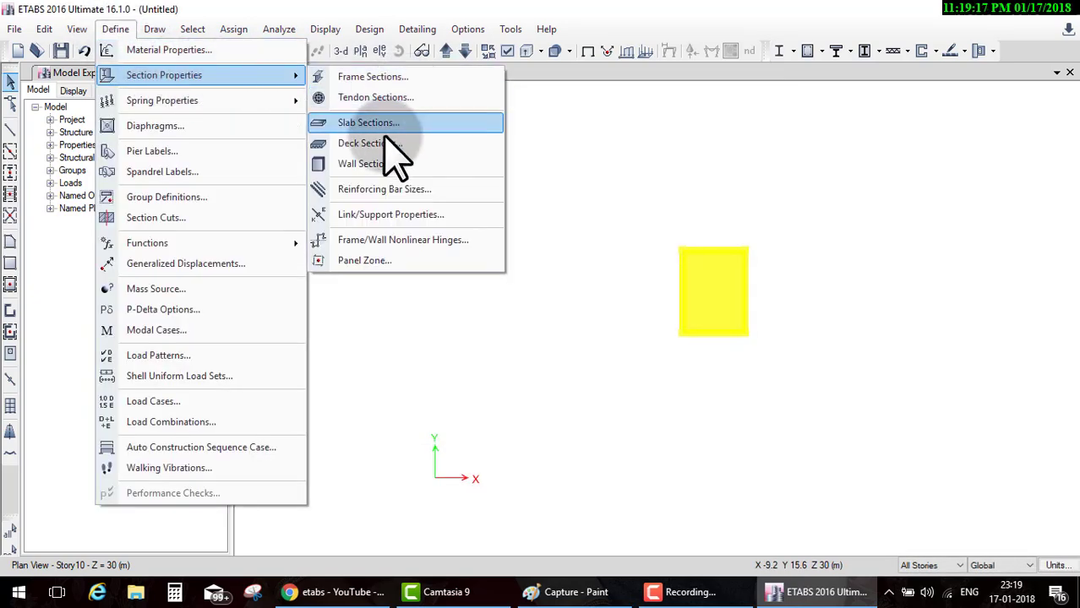
{"action": "left_click", "coordinate": [376, 164]}
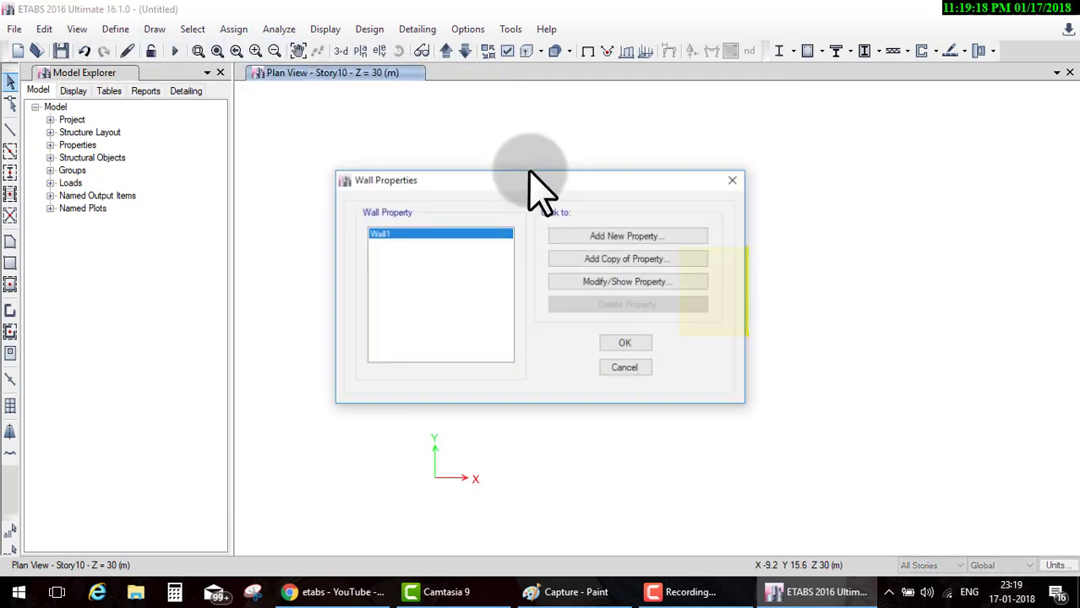
{"action": "left_click", "coordinate": [616, 236]}
{"action": "type", "text": "Wall200"}
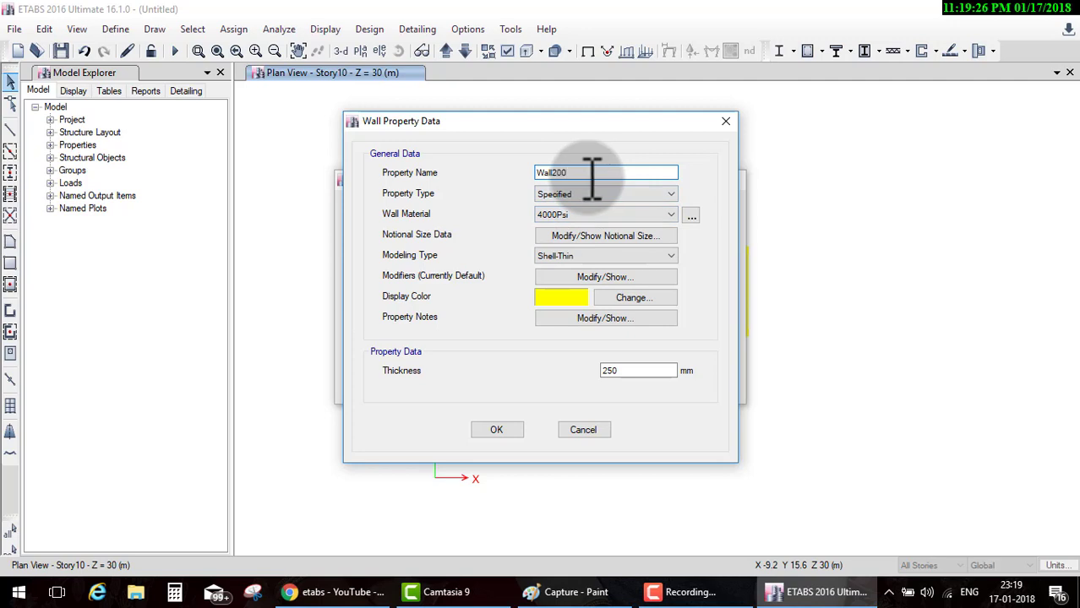
{"action": "left_click", "coordinate": [617, 215]}
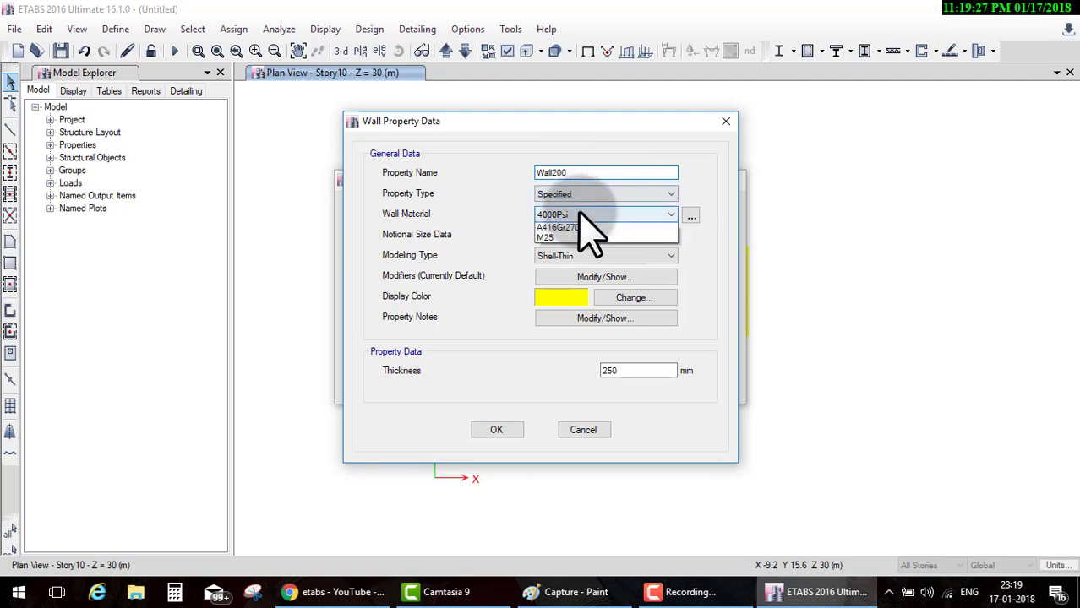
{"action": "left_click", "coordinate": [562, 253]}
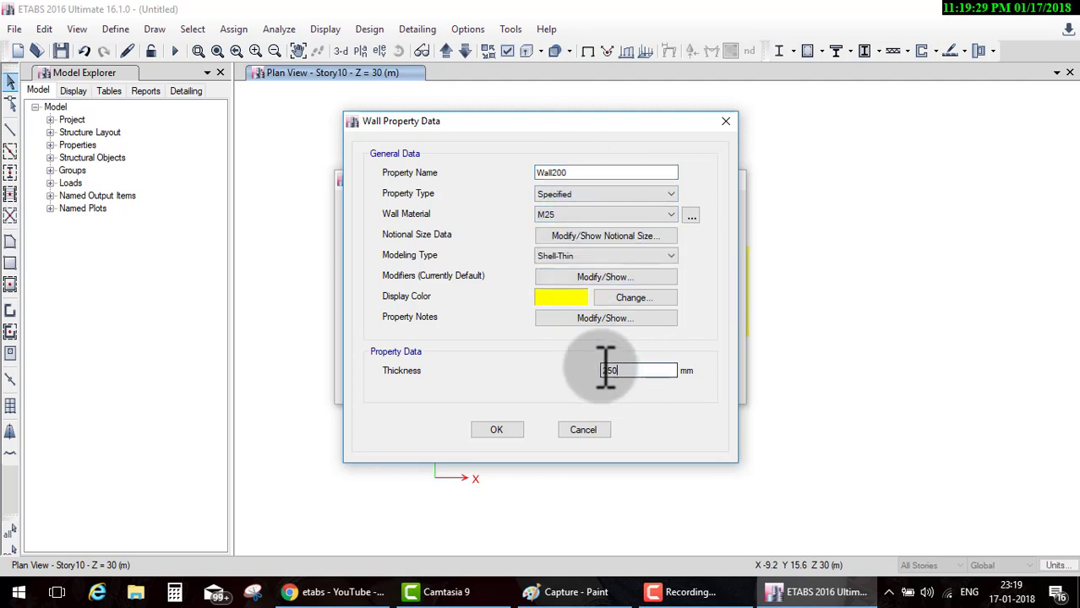
{"action": "double_click", "coordinate": [609, 371]}
{"action": "type", "text": "00"}
{"action": "left_click", "coordinate": [496, 430]}
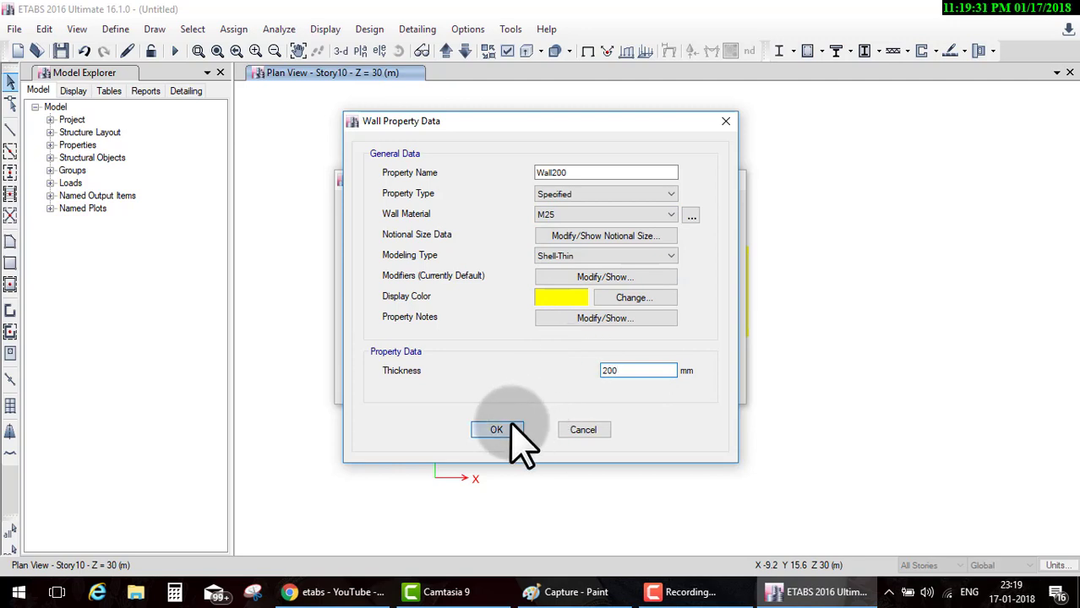
{"action": "left_click", "coordinate": [627, 344]}
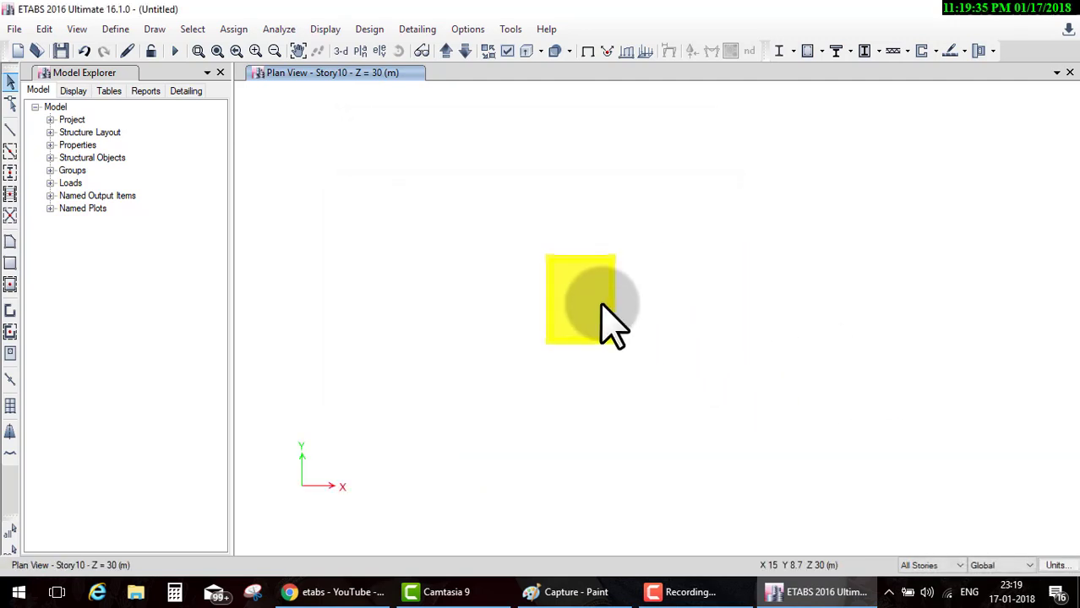
Step: Briefly start drawing wall openings, view the whole building in 3D, then exit the tool
{"action": "scroll", "coordinate": [603, 308], "scroll_direction": "up", "scroll_amount": 3}
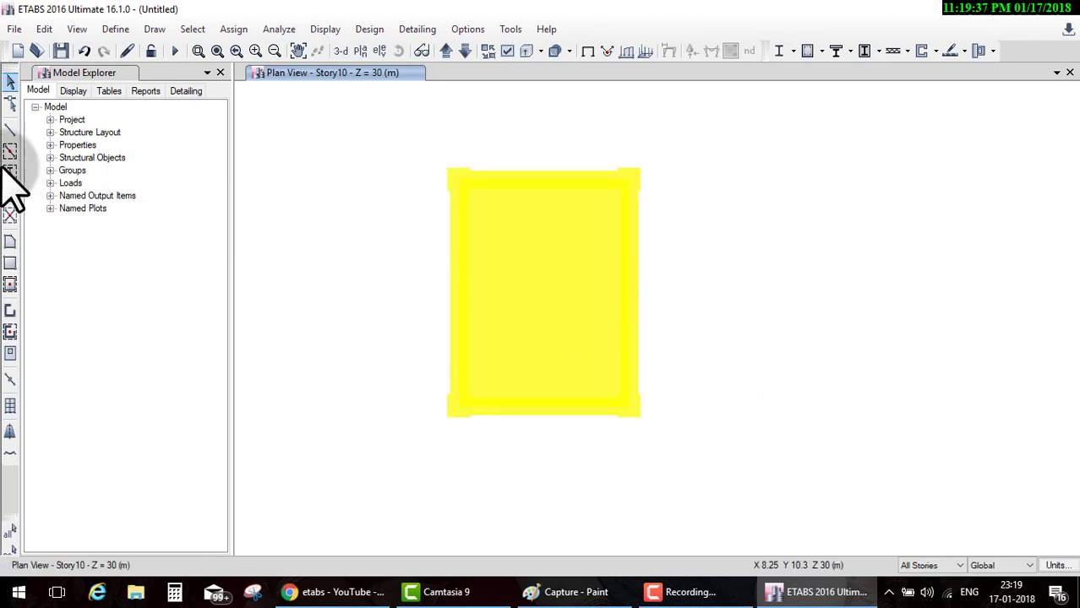
{"action": "left_click", "coordinate": [10, 331]}
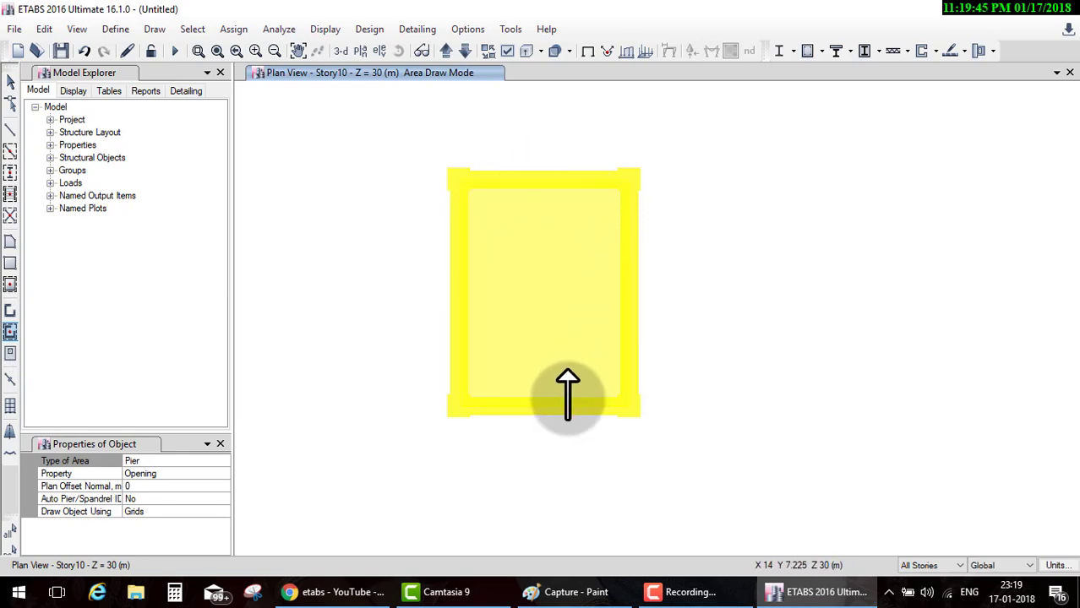
{"action": "left_click", "coordinate": [342, 51]}
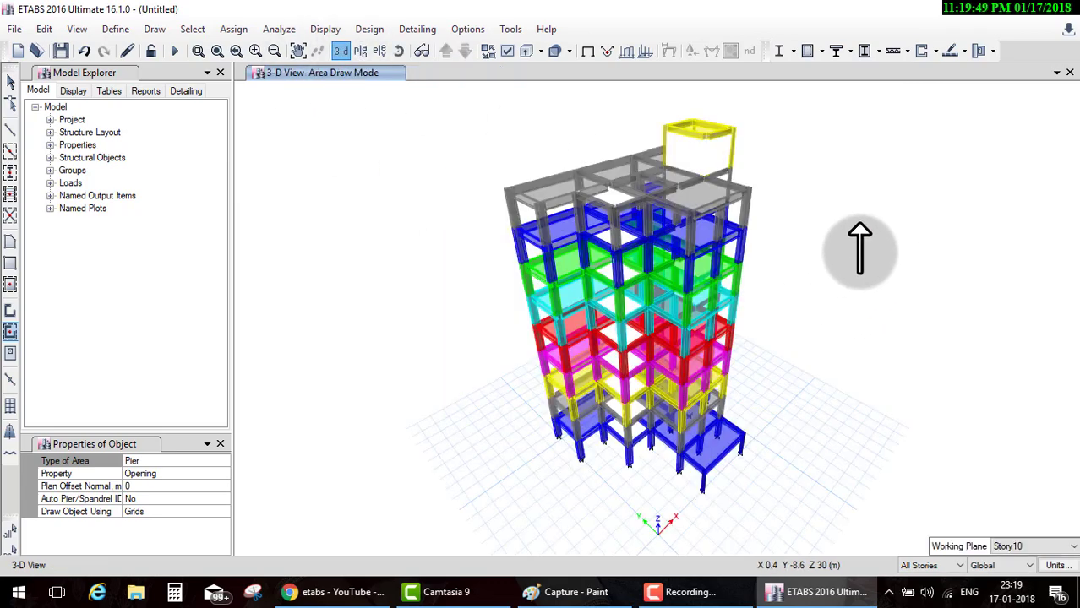
{"action": "scroll", "coordinate": [697, 140], "scroll_direction": "up", "scroll_amount": 5}
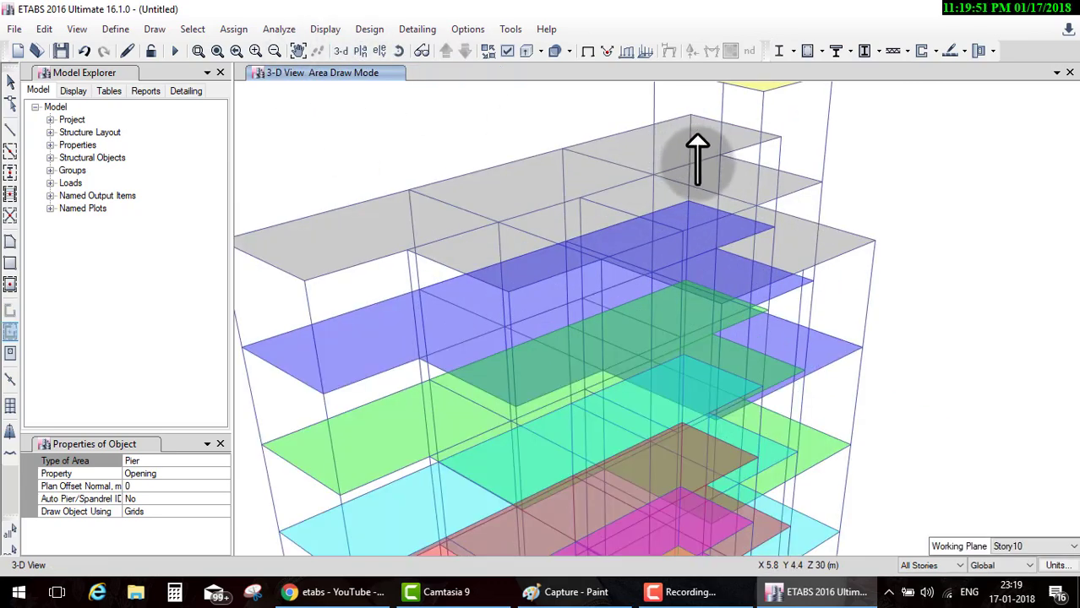
{"action": "scroll", "coordinate": [712, 173], "scroll_direction": "down", "scroll_amount": 5}
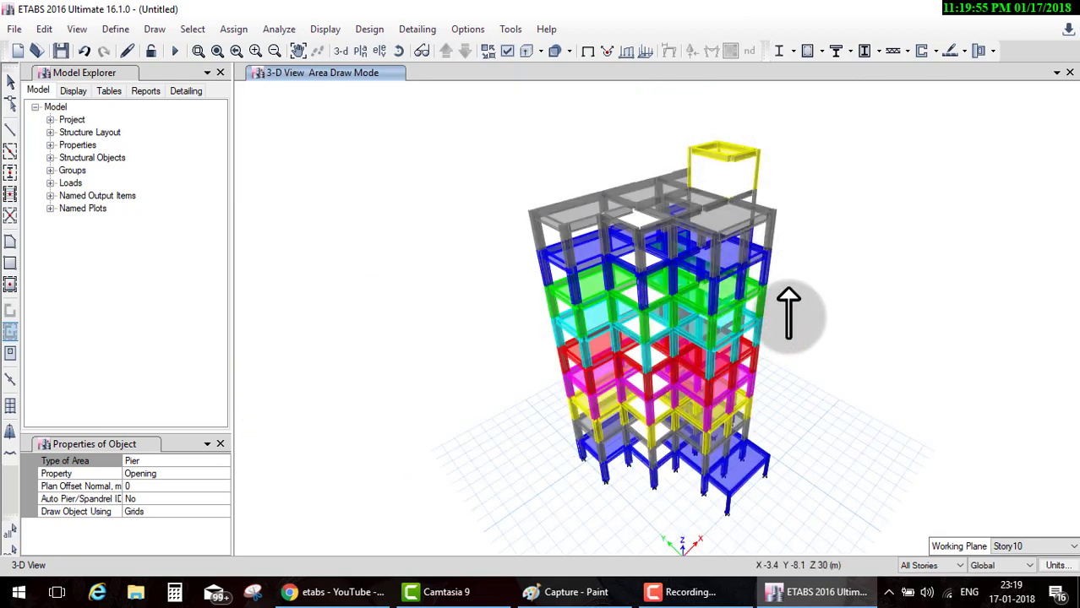
{"action": "key", "text": "Escape"}
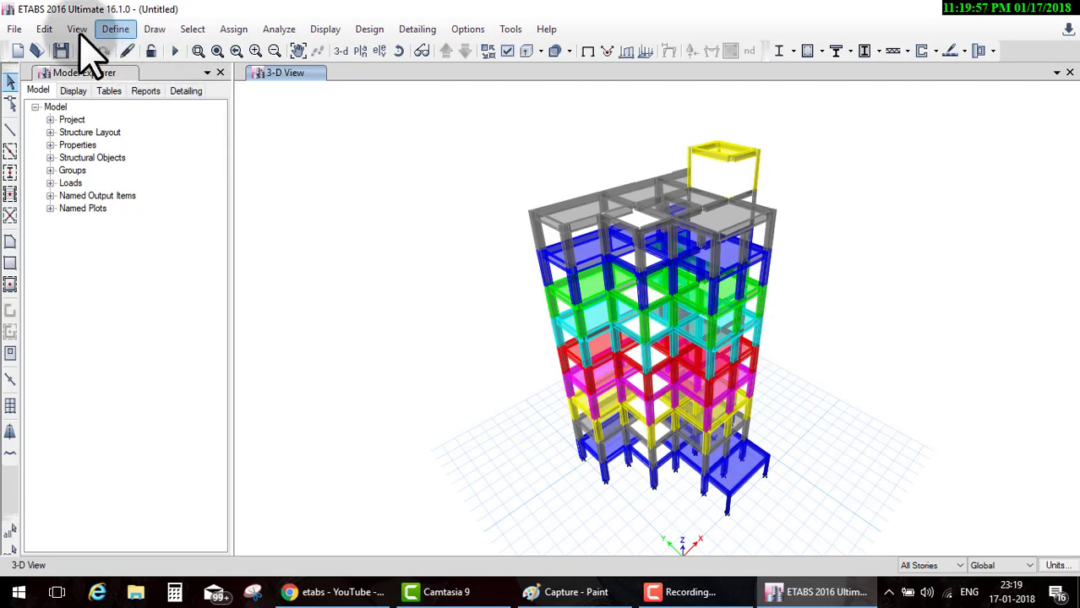
Step: Preview the building in the rendered 3D view, orbit it, and close the preview
{"action": "left_click", "coordinate": [77, 30]}
{"action": "left_click", "coordinate": [193, 519]}
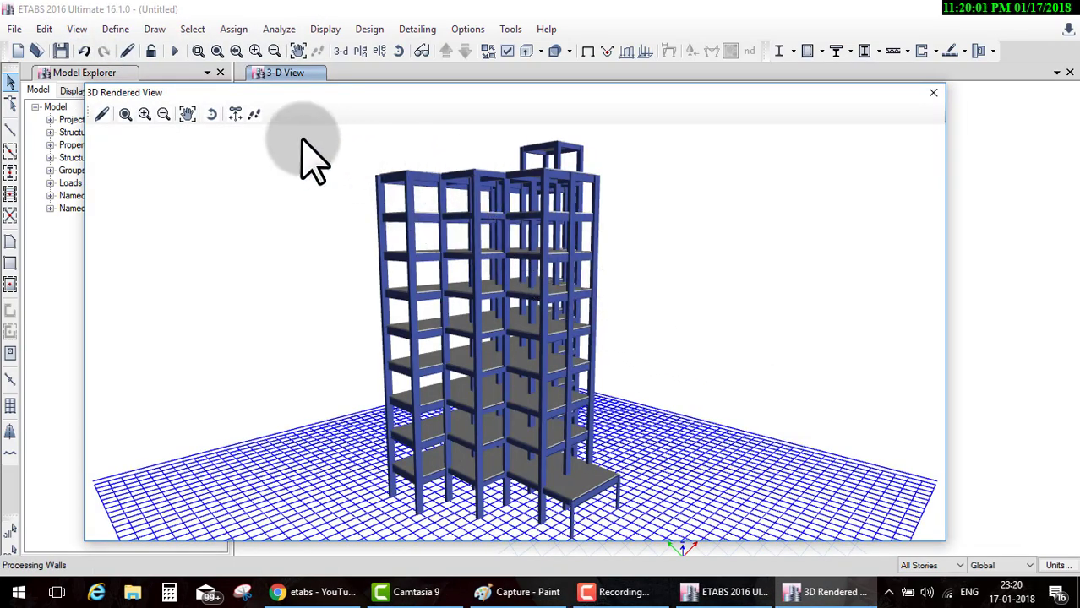
{"action": "scroll", "coordinate": [495, 253], "scroll_direction": "up", "scroll_amount": 5}
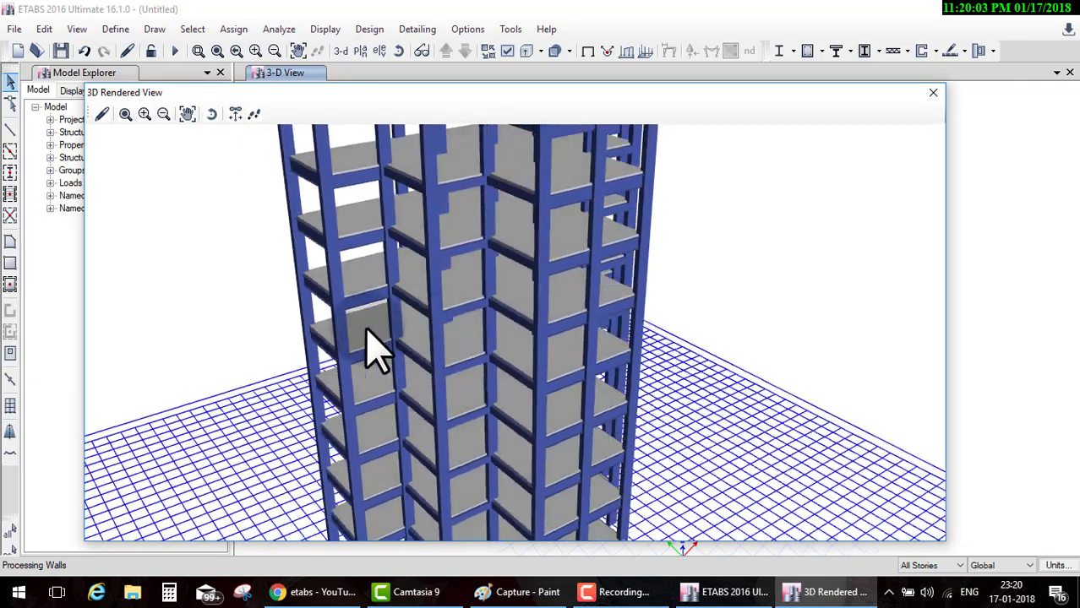
{"action": "left_click_drag", "start_coordinate": [376, 346], "coordinate": [938, 174]}
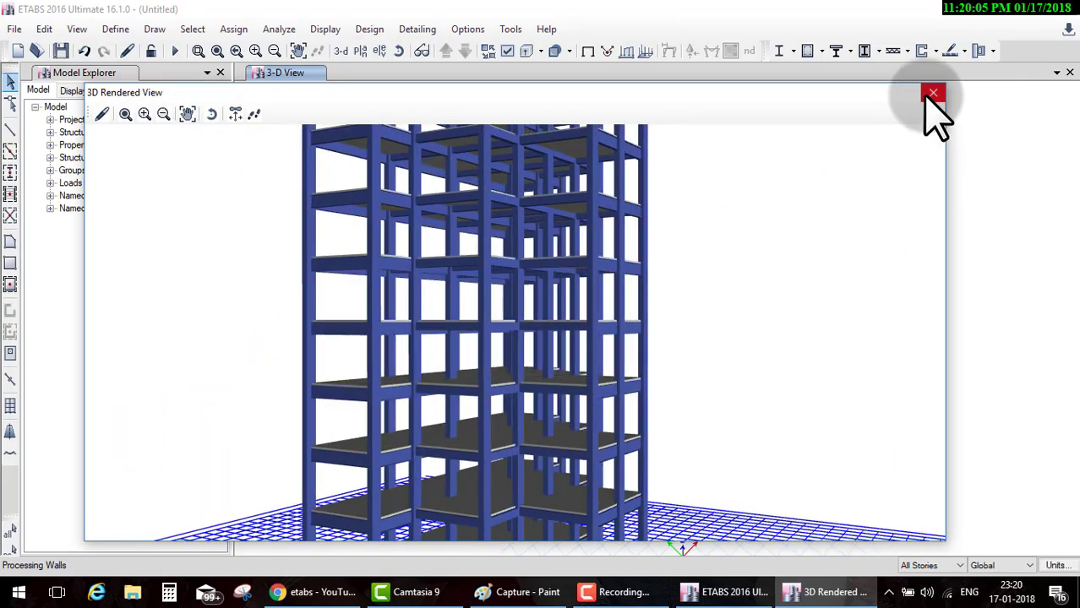
{"action": "left_click", "coordinate": [933, 93]}
Step: On the Story10 plan, set the wall tool to Pier with Wall200, then switch to 3D
{"action": "left_click", "coordinate": [360, 51]}
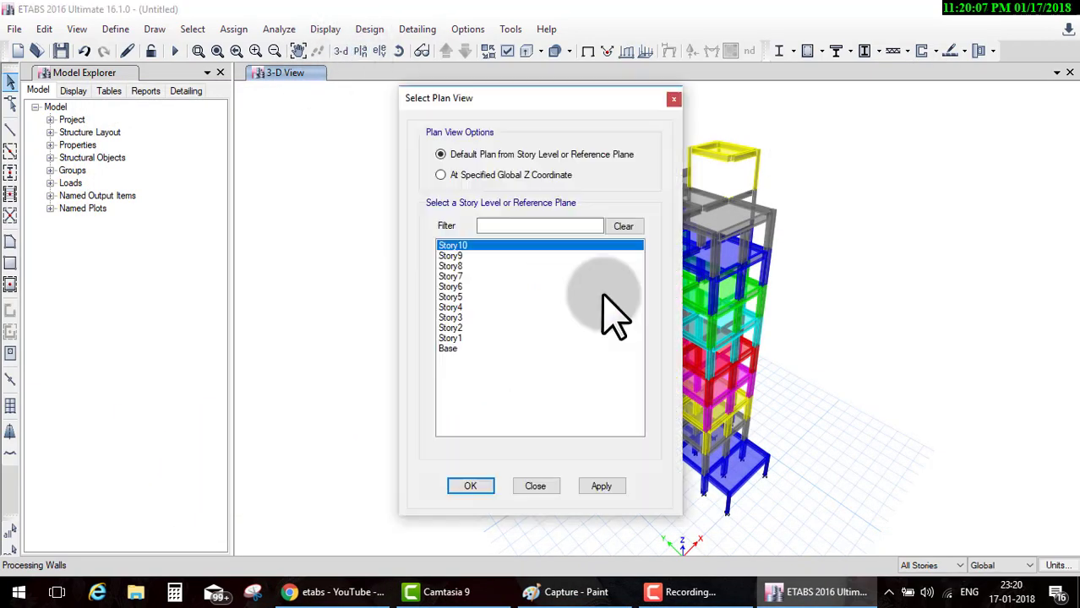
{"action": "left_click", "coordinate": [460, 487]}
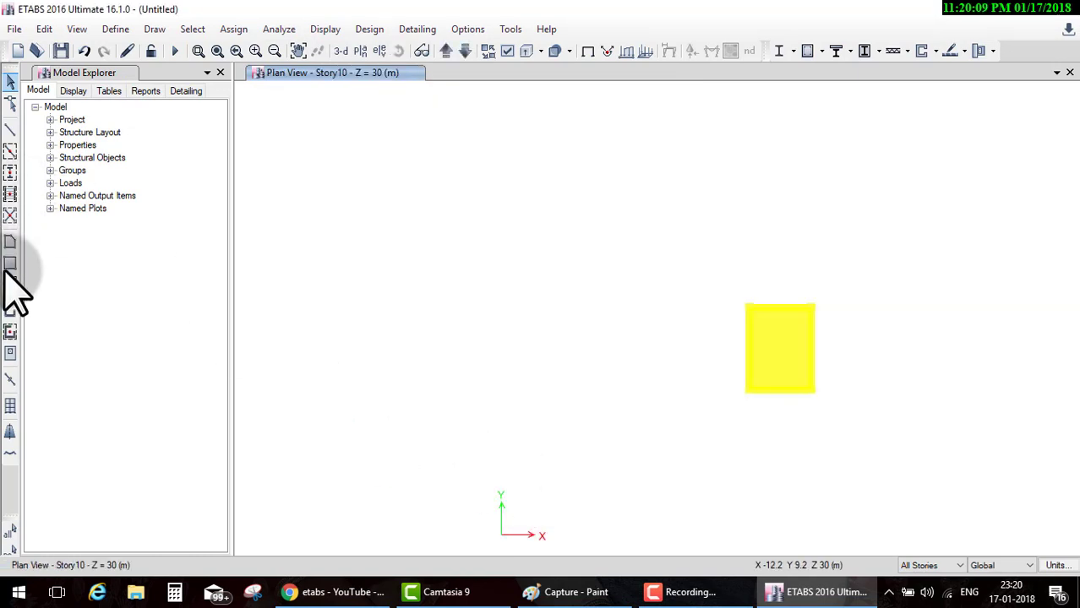
{"action": "left_click", "coordinate": [10, 331]}
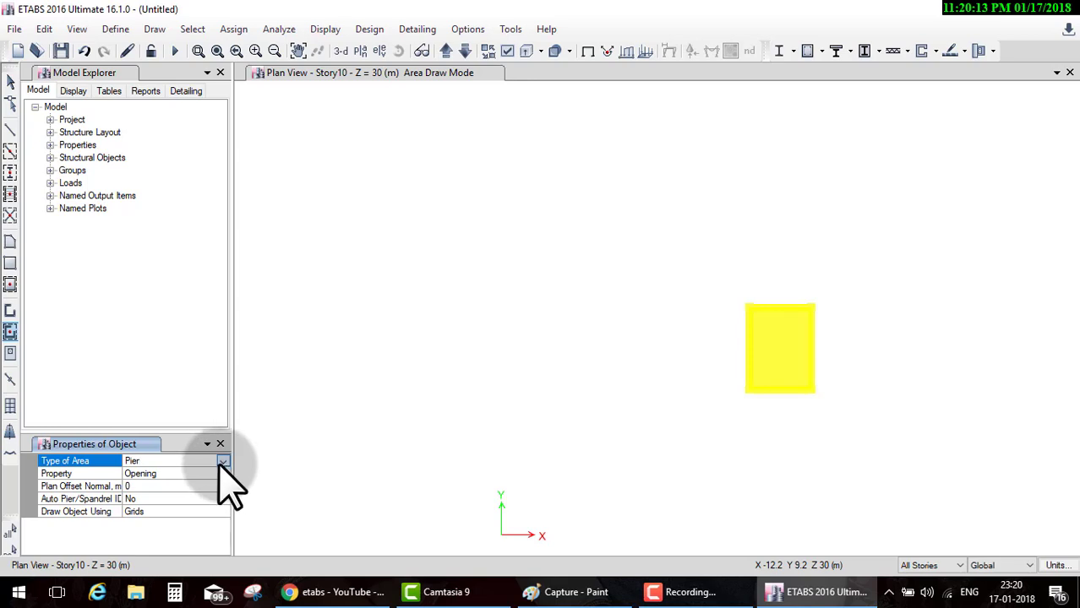
{"action": "left_click", "coordinate": [219, 467]}
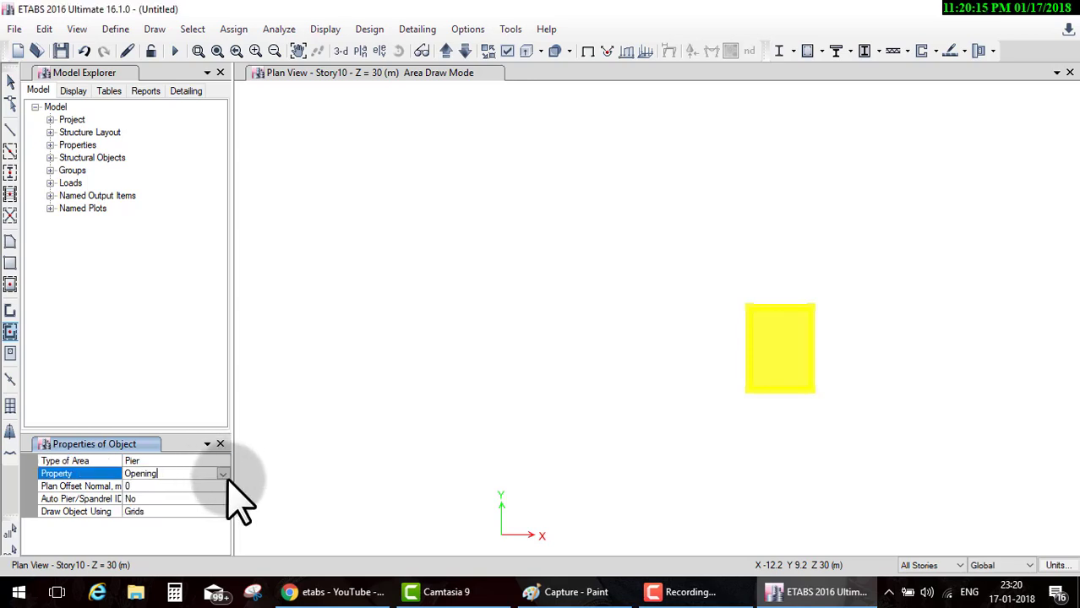
{"action": "left_click", "coordinate": [223, 476]}
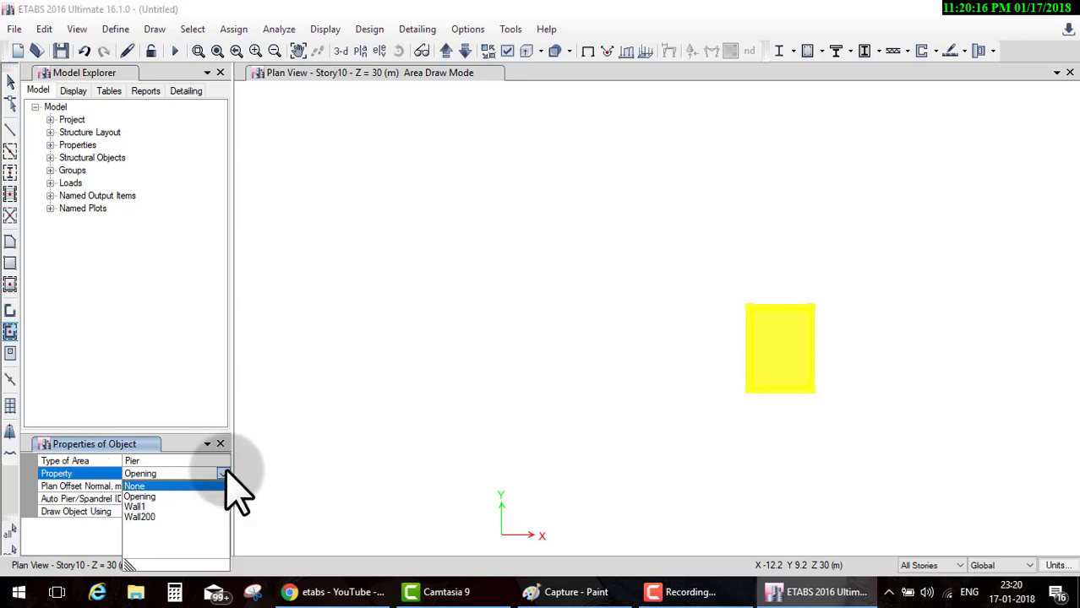
{"action": "left_click", "coordinate": [169, 517]}
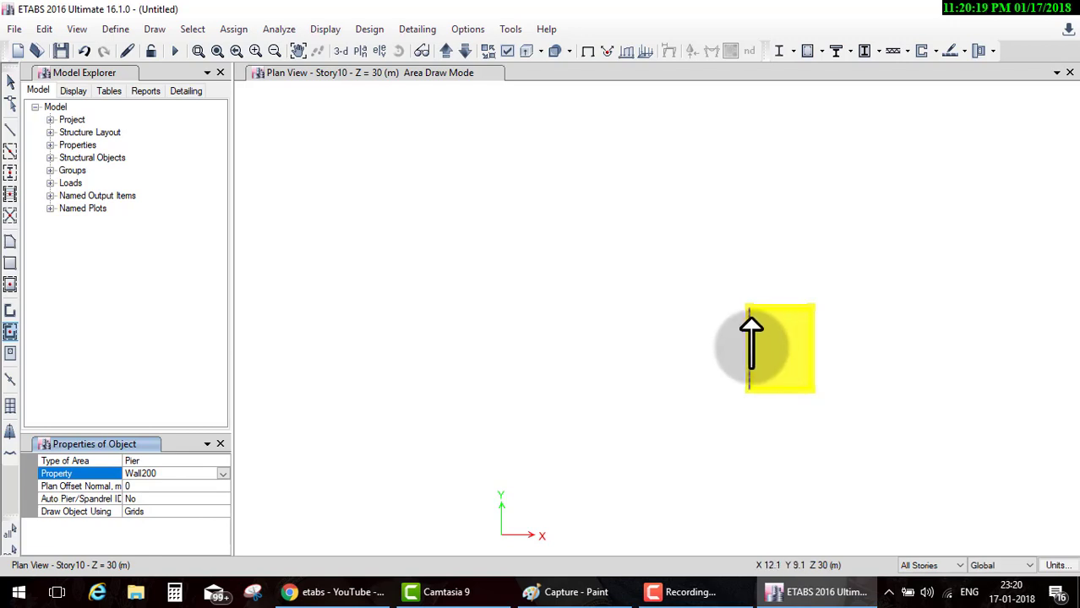
{"action": "left_click", "coordinate": [751, 342]}
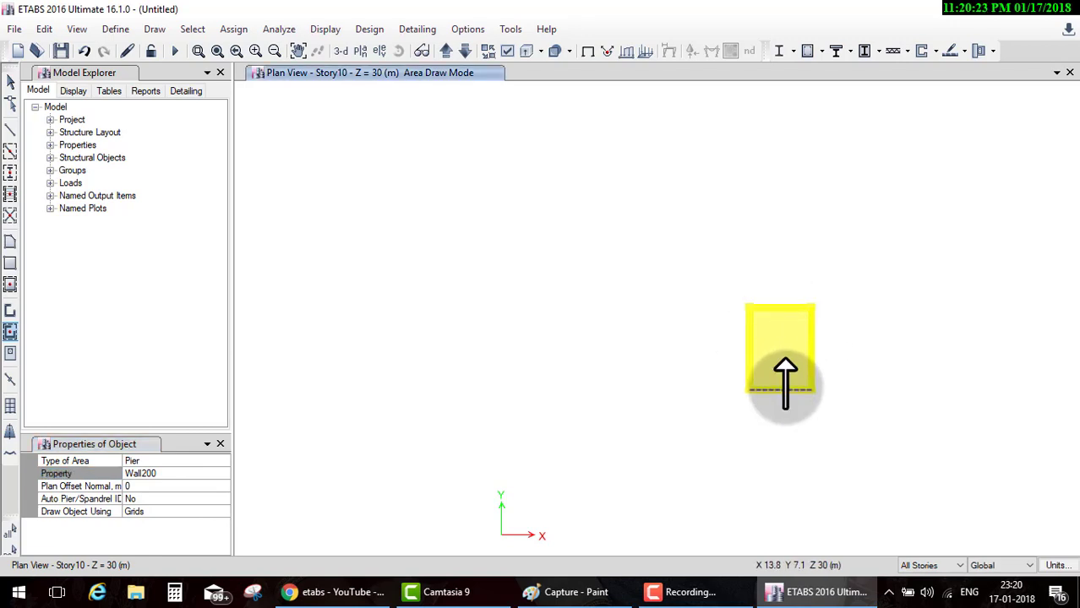
{"action": "left_click", "coordinate": [342, 52]}
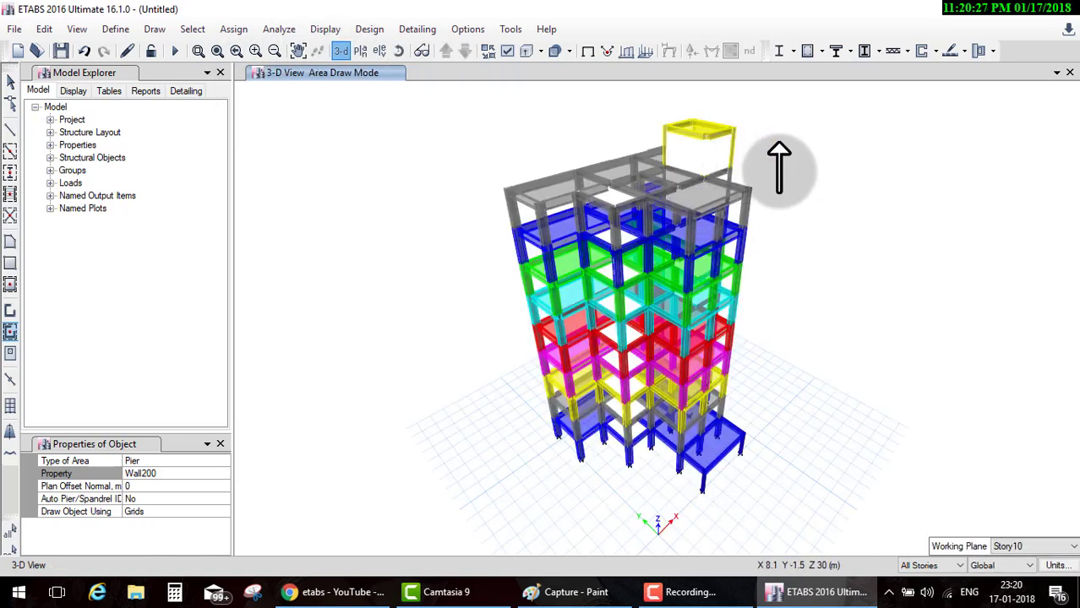
Step: Zoom around the 3D model and display it as lines without extrusion
{"action": "scroll", "coordinate": [779, 169], "scroll_direction": "down", "scroll_amount": 3}
{"action": "scroll", "coordinate": [775, 169], "scroll_direction": "up", "scroll_amount": 3}
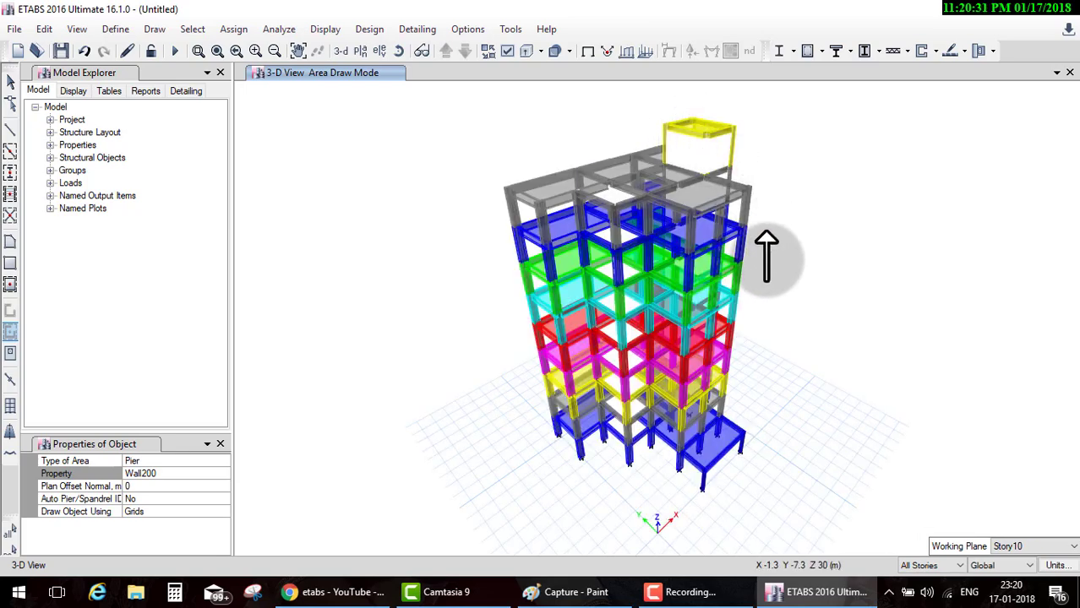
{"action": "scroll", "coordinate": [700, 127], "scroll_direction": "up", "scroll_amount": 5}
{"action": "scroll", "coordinate": [700, 137], "scroll_direction": "down", "scroll_amount": 3}
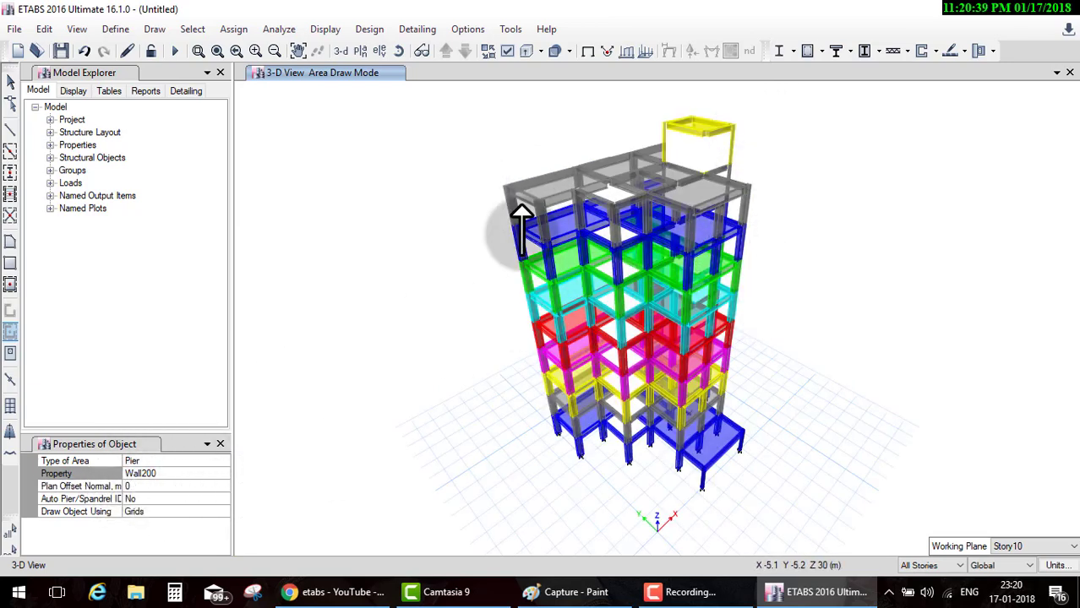
{"action": "left_click", "coordinate": [525, 50]}
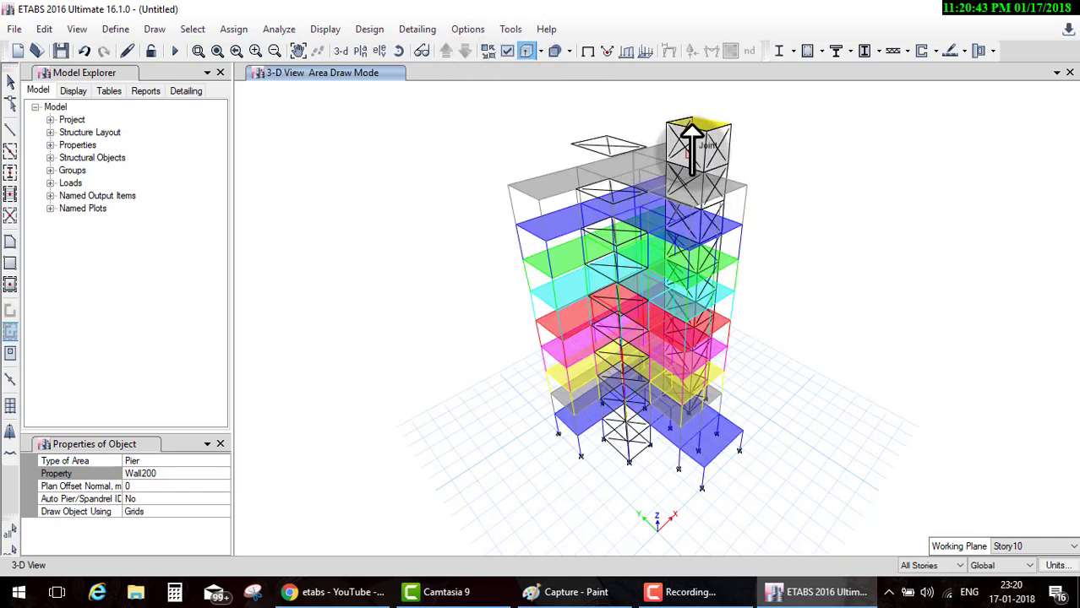
Step: Exit wall drawing and select the top bay's wall face with One Story, then All Stories
{"action": "right_click", "coordinate": [615, 165]}
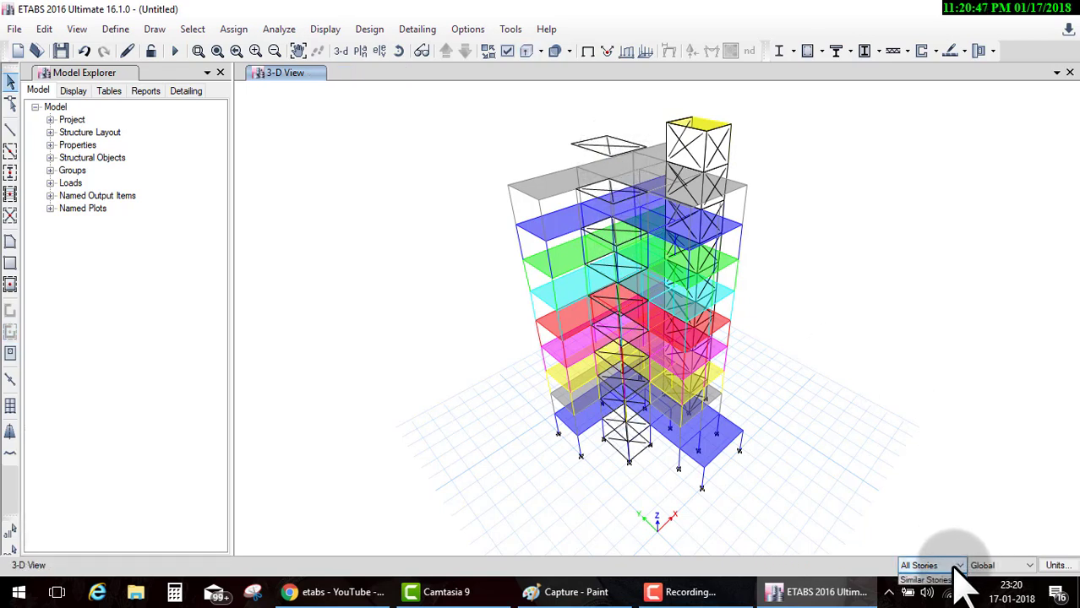
{"action": "left_click", "coordinate": [921, 580]}
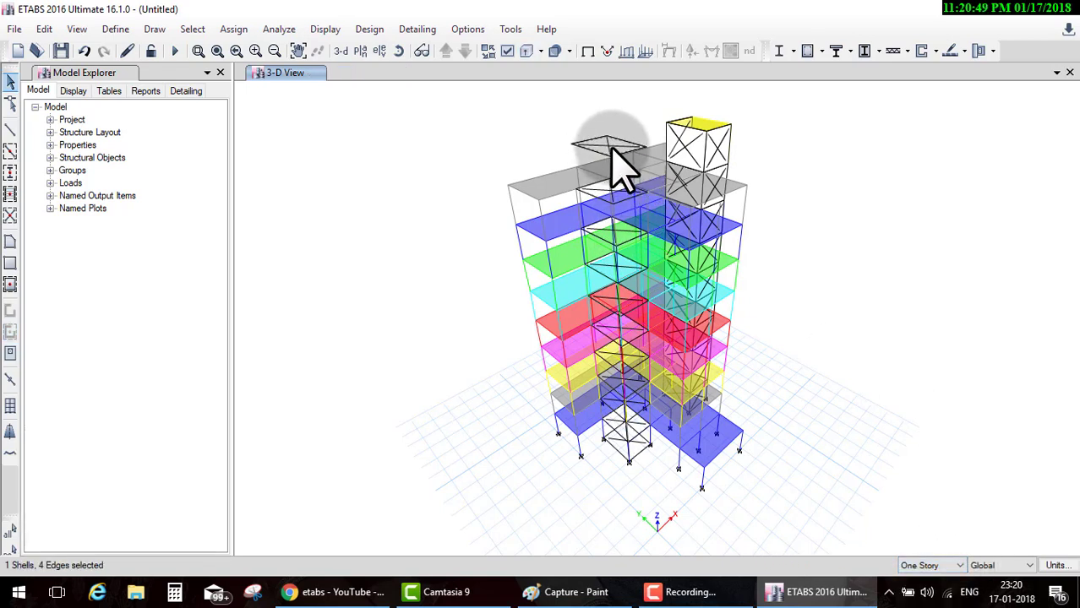
{"action": "left_click", "coordinate": [720, 152]}
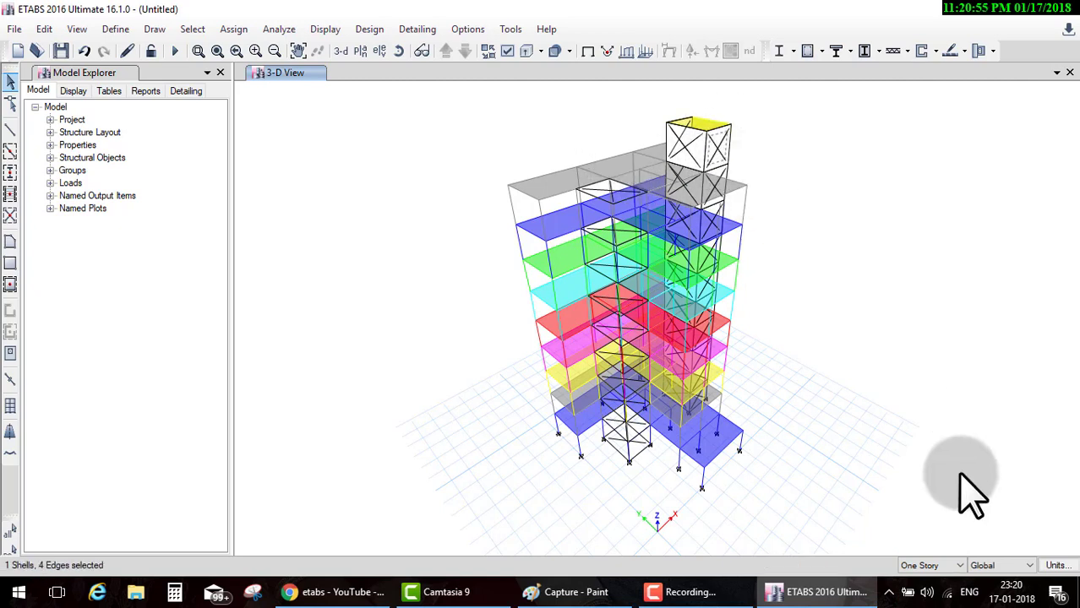
{"action": "left_click", "coordinate": [934, 590]}
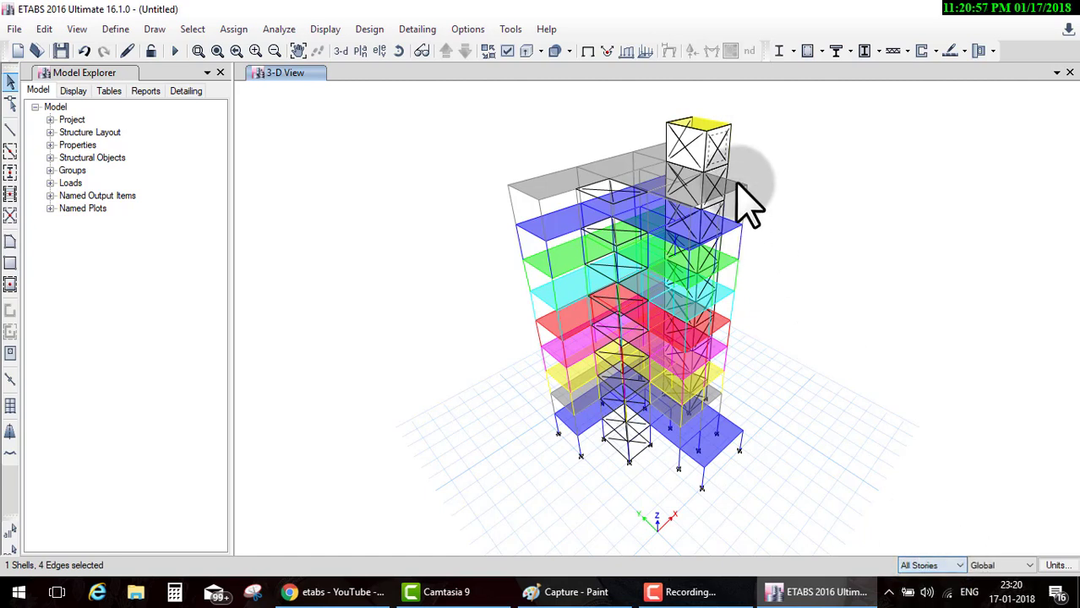
Step: Select and deselect the top bay's joints, wall and frames, then rotate the model slightly
{"action": "left_click", "coordinate": [714, 181]}
{"action": "left_click", "coordinate": [717, 146]}
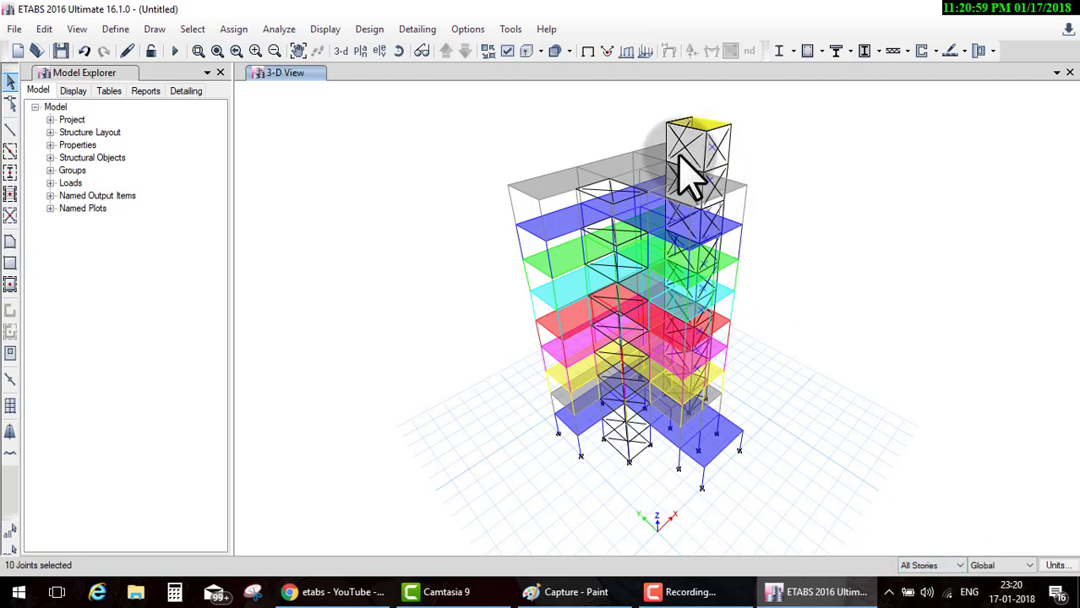
{"action": "left_click", "coordinate": [723, 127]}
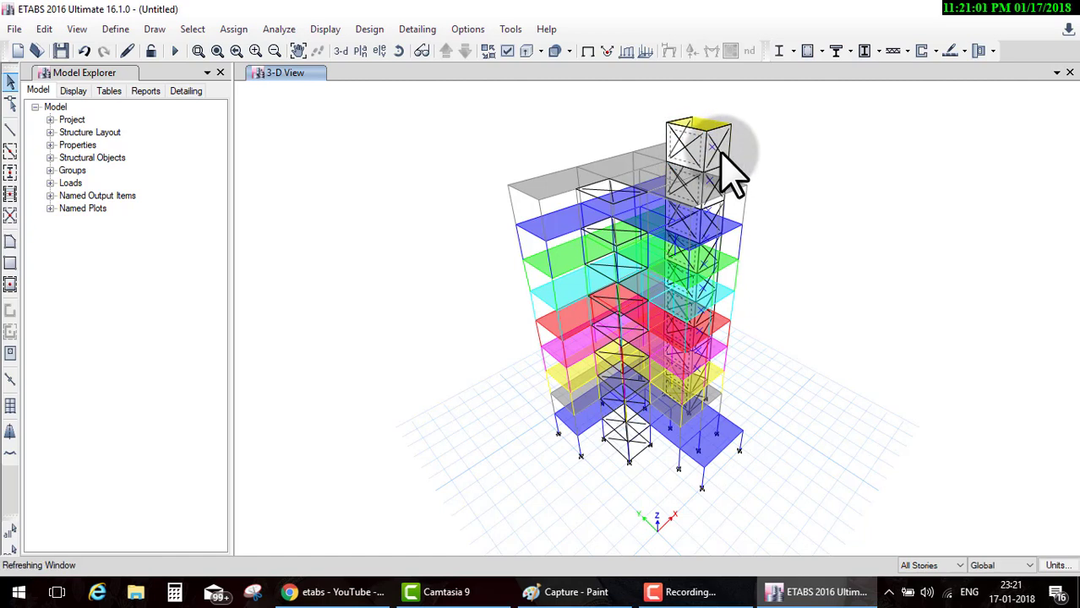
{"action": "left_click", "coordinate": [680, 137]}
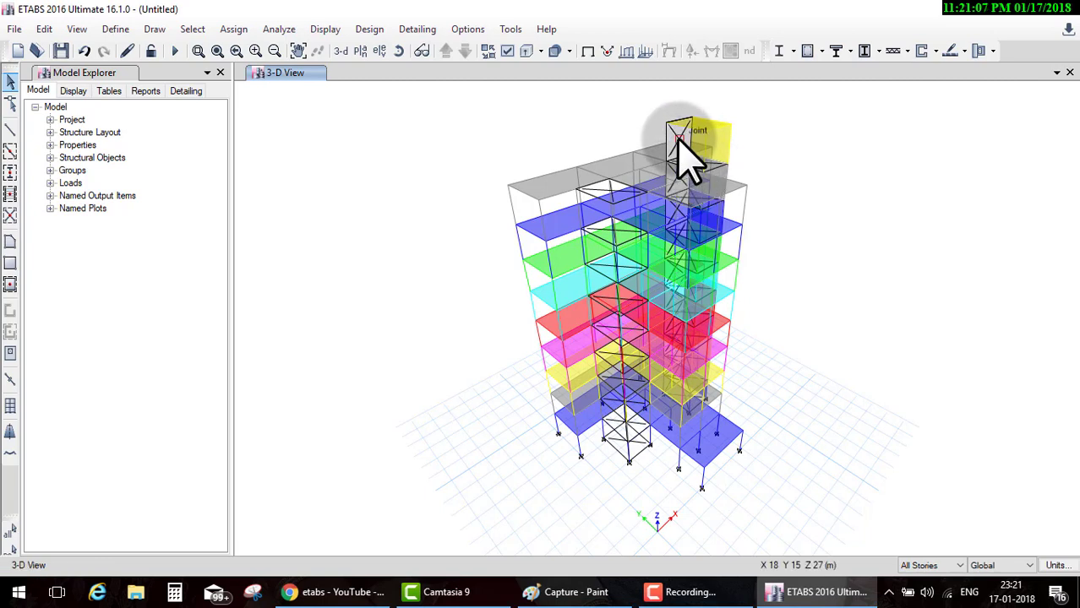
{"action": "left_click", "coordinate": [671, 139]}
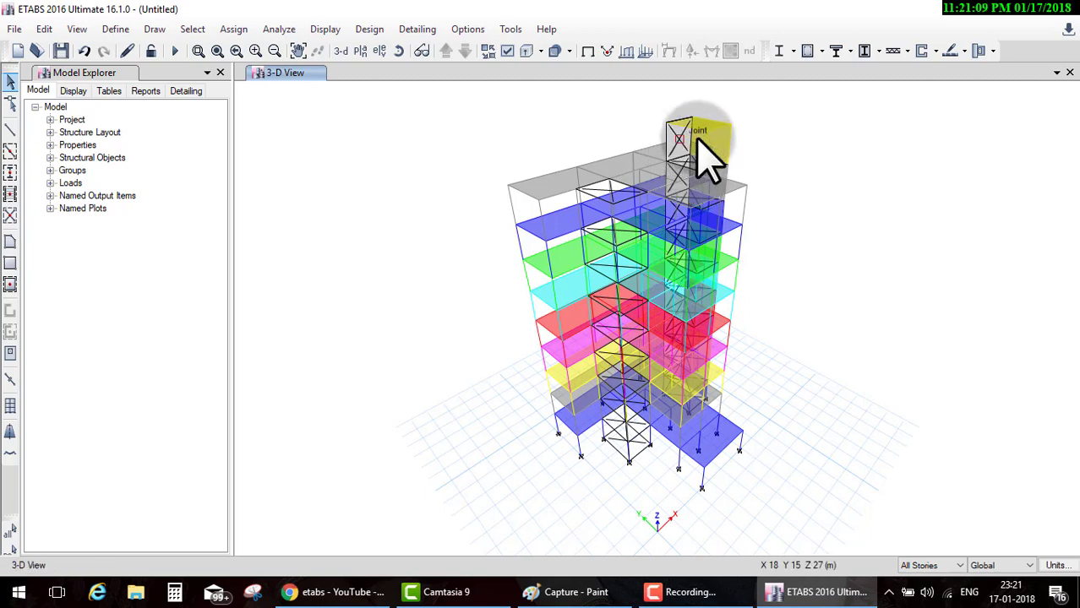
{"action": "left_click", "coordinate": [827, 181]}
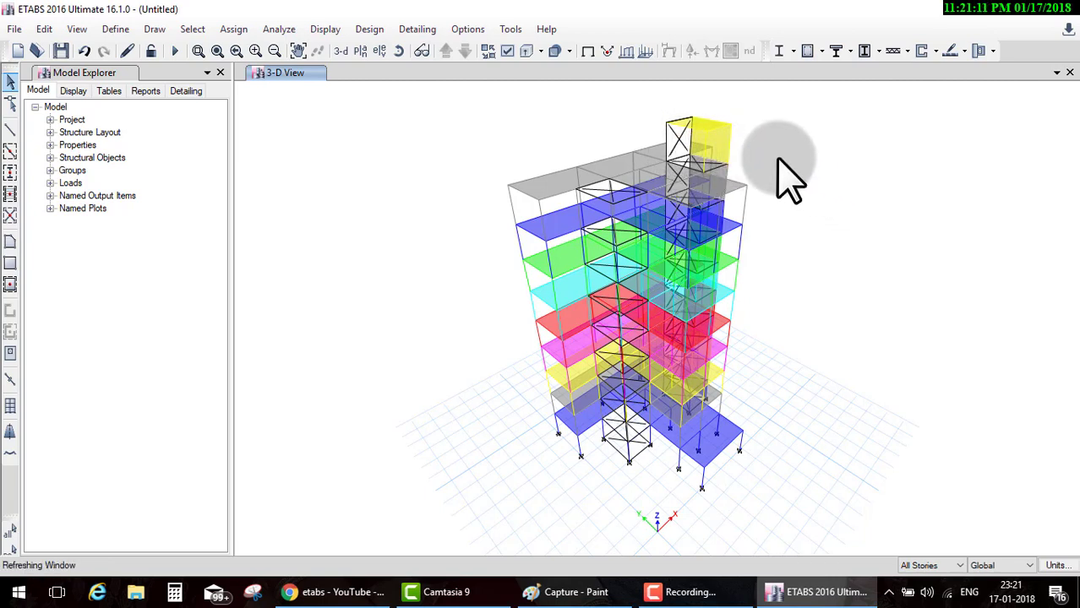
{"action": "mouse_move", "coordinate": [784, 192]}
{"action": "left_mouse_down"}
{"action": "mouse_move", "coordinate": [740, 170]}
{"action": "mouse_move", "coordinate": [724, 173]}
{"action": "mouse_move", "coordinate": [732, 183]}
{"action": "mouse_move", "coordinate": [769, 187]}
{"action": "mouse_move", "coordinate": [752, 190]}
{"action": "mouse_move", "coordinate": [722, 169]}
{"action": "mouse_move", "coordinate": [710, 206]}
{"action": "mouse_move", "coordinate": [639, 212]}
{"action": "mouse_move", "coordinate": [639, 230]}
{"action": "mouse_move", "coordinate": [624, 203]}
{"action": "mouse_move", "coordinate": [705, 222]}
{"action": "left_mouse_up"}
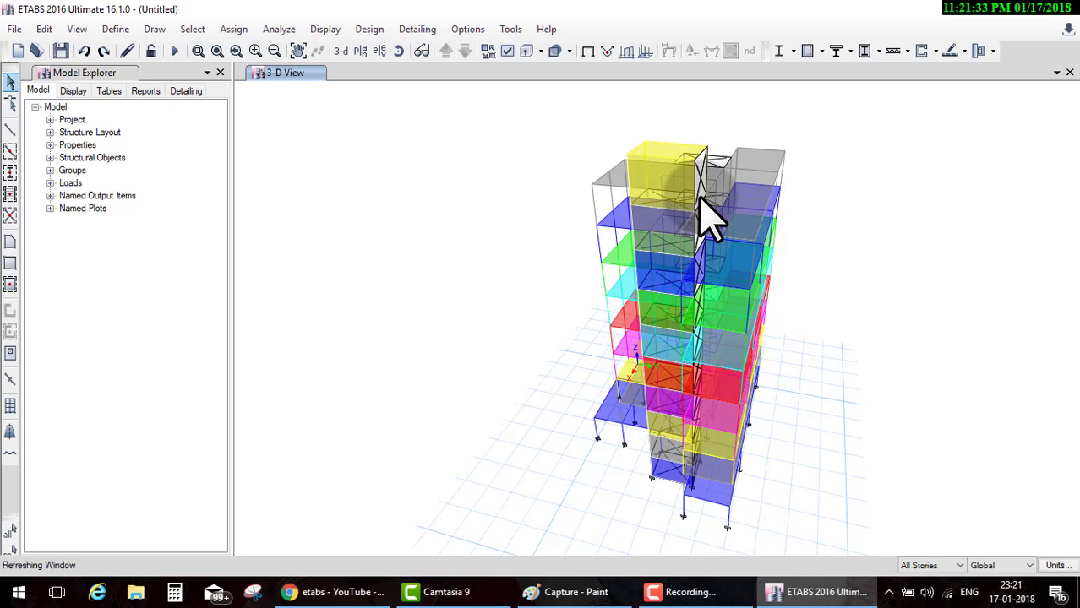
Step: Rotate the view to the lift core and delete the white wall panel at its top
{"action": "key", "text": "Left"}
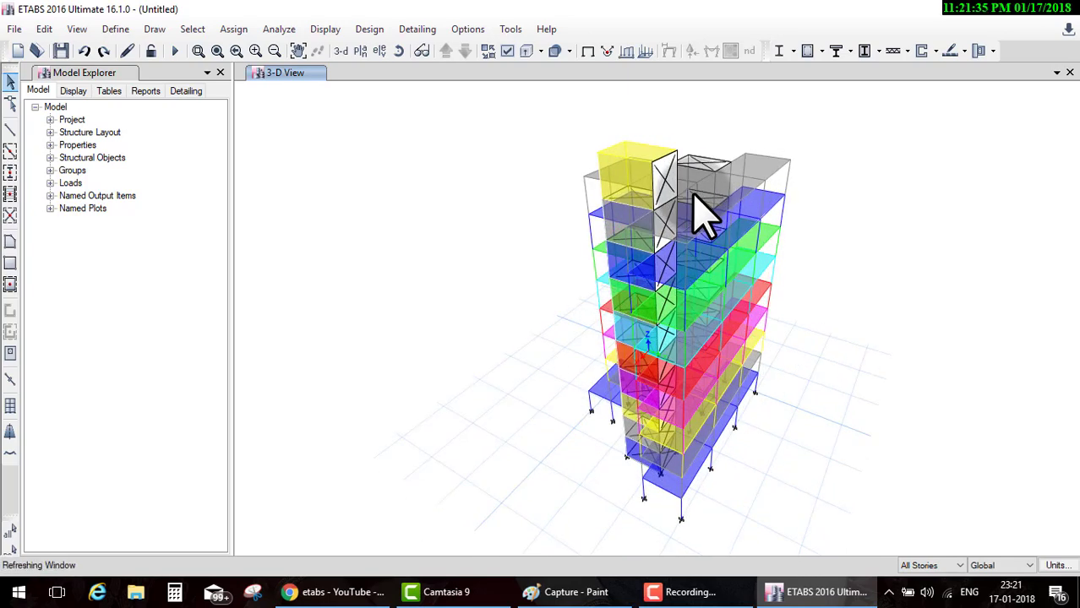
{"action": "key", "text": "Left"}
{"action": "key", "text": "Left"}
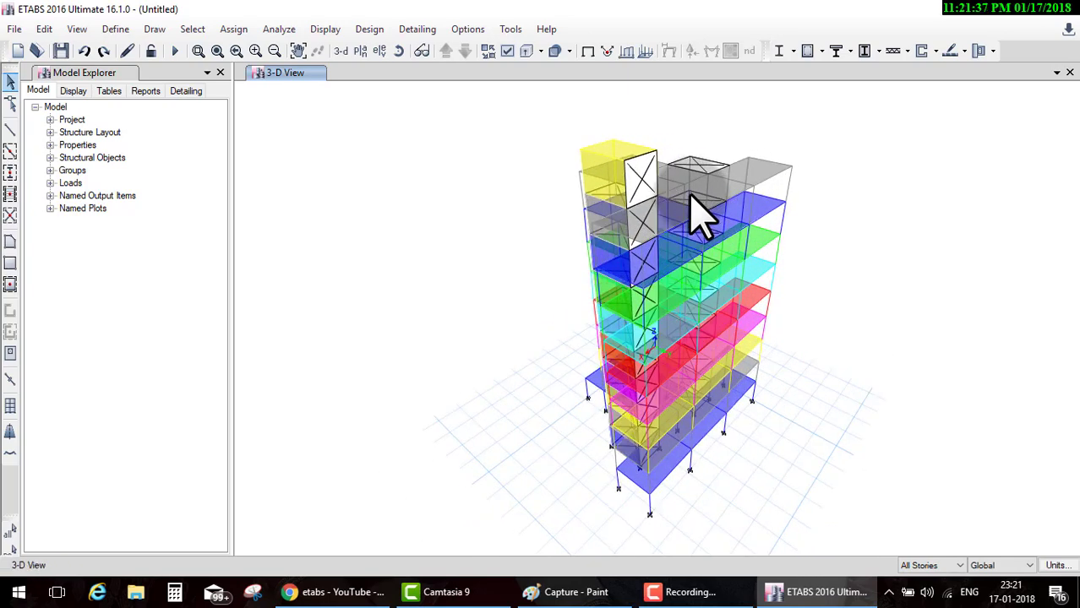
{"action": "left_click", "coordinate": [637, 193]}
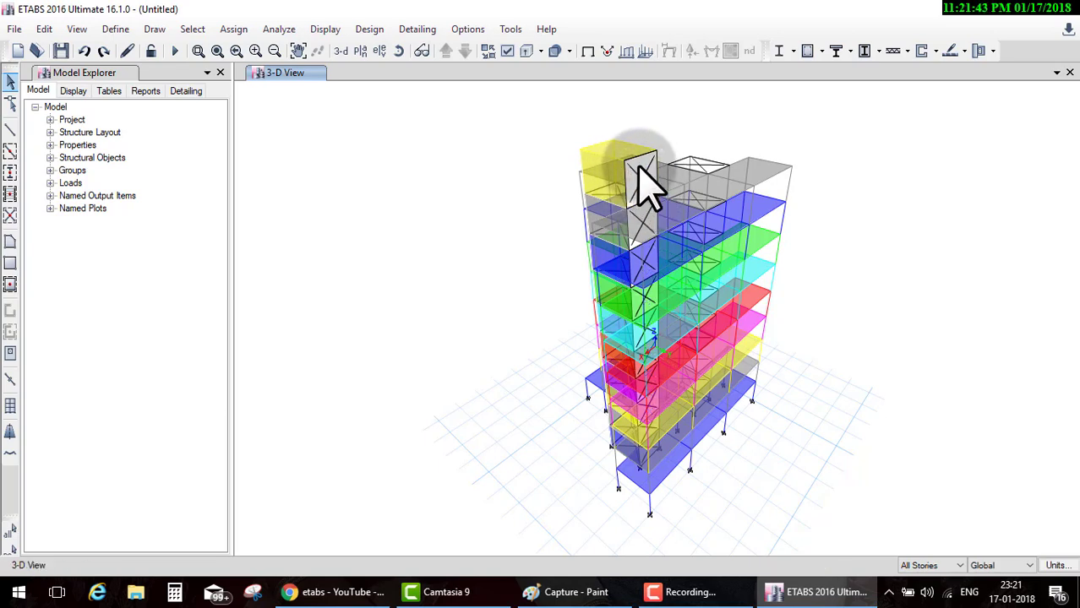
{"action": "key", "text": "Delete"}
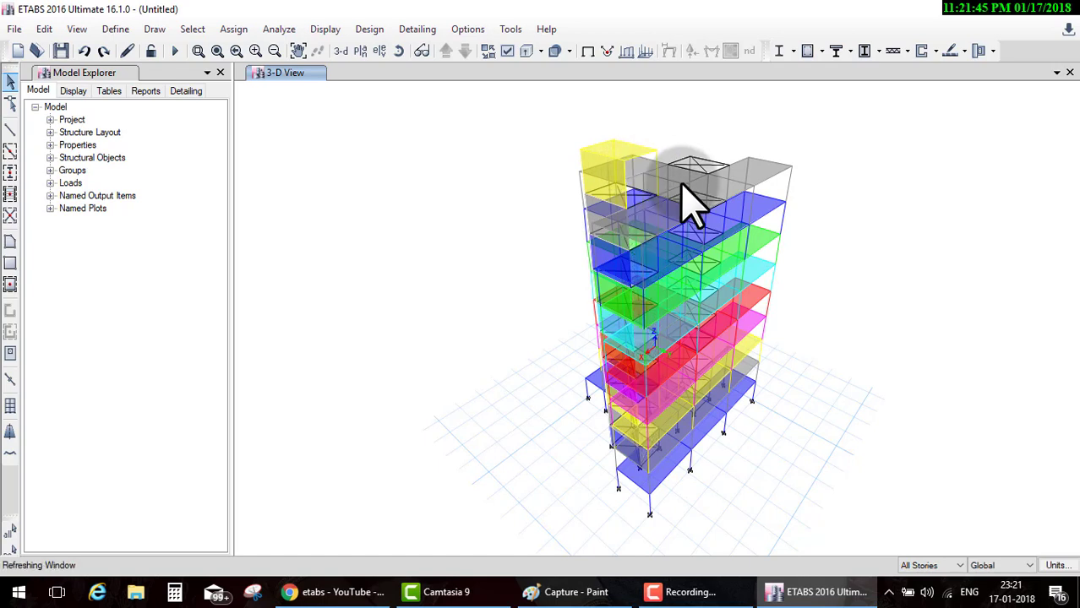
Step: On the Story10 plan, draw Wall200 walls through the core rectangle's four corner joints
{"action": "left_click", "coordinate": [353, 51]}
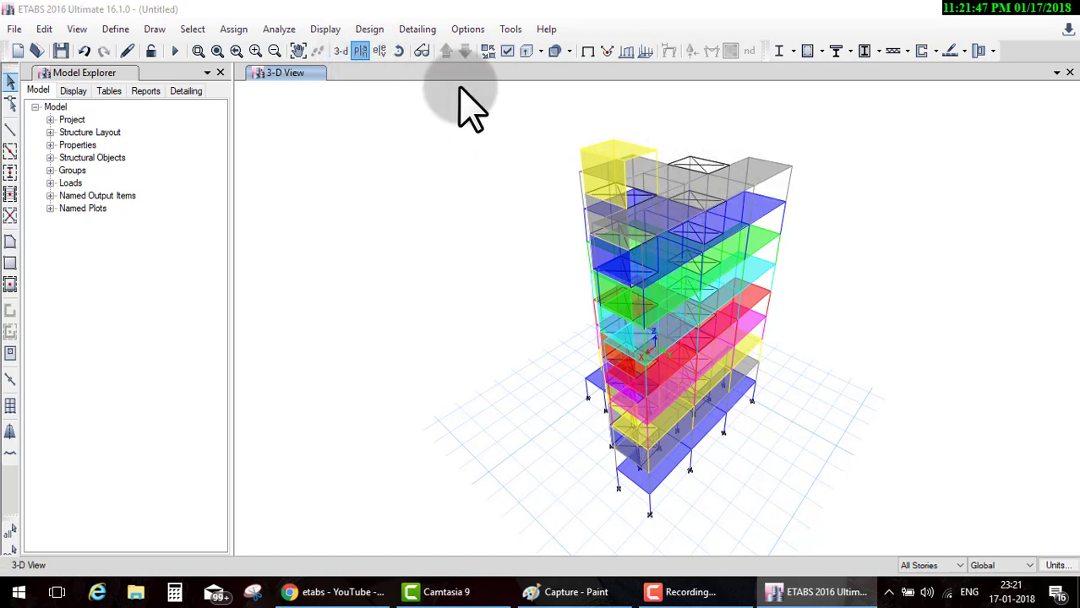
{"action": "left_click", "coordinate": [477, 487]}
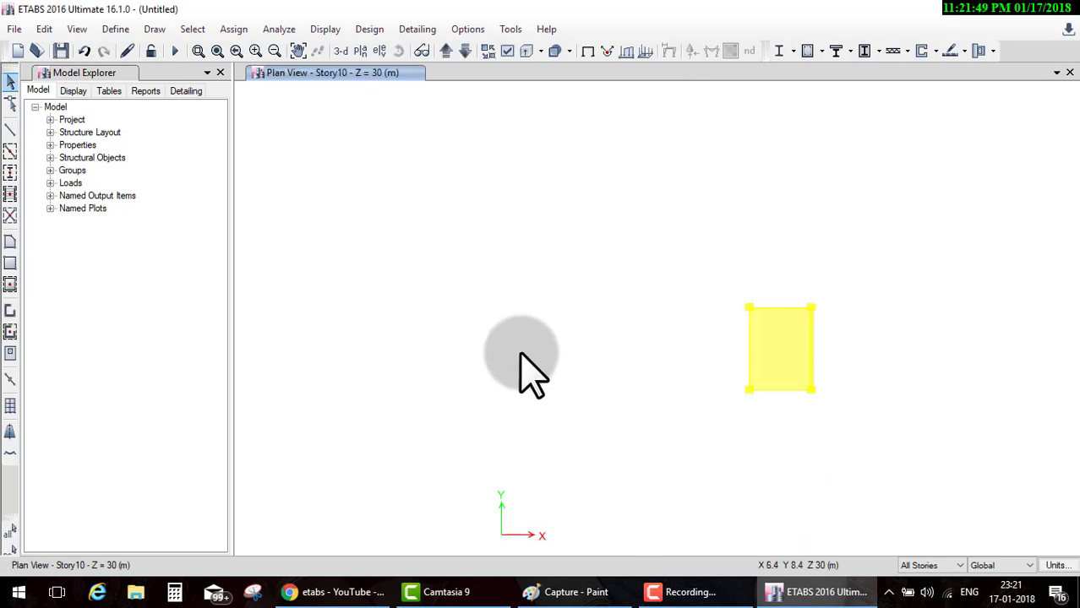
{"action": "left_click", "coordinate": [10, 310]}
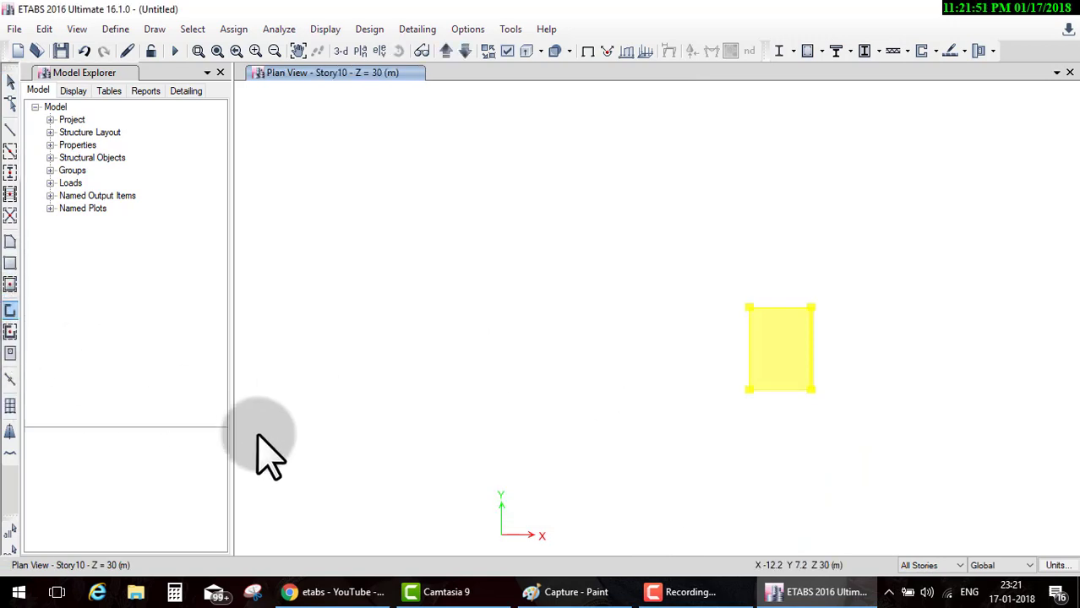
{"action": "left_click", "coordinate": [813, 308]}
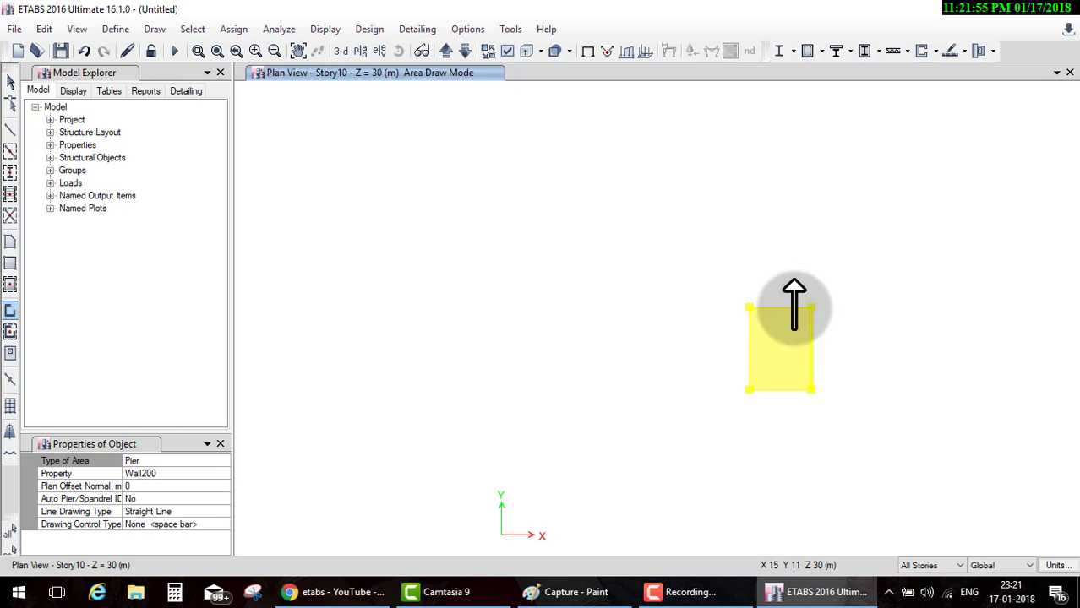
{"action": "left_click", "coordinate": [749, 308]}
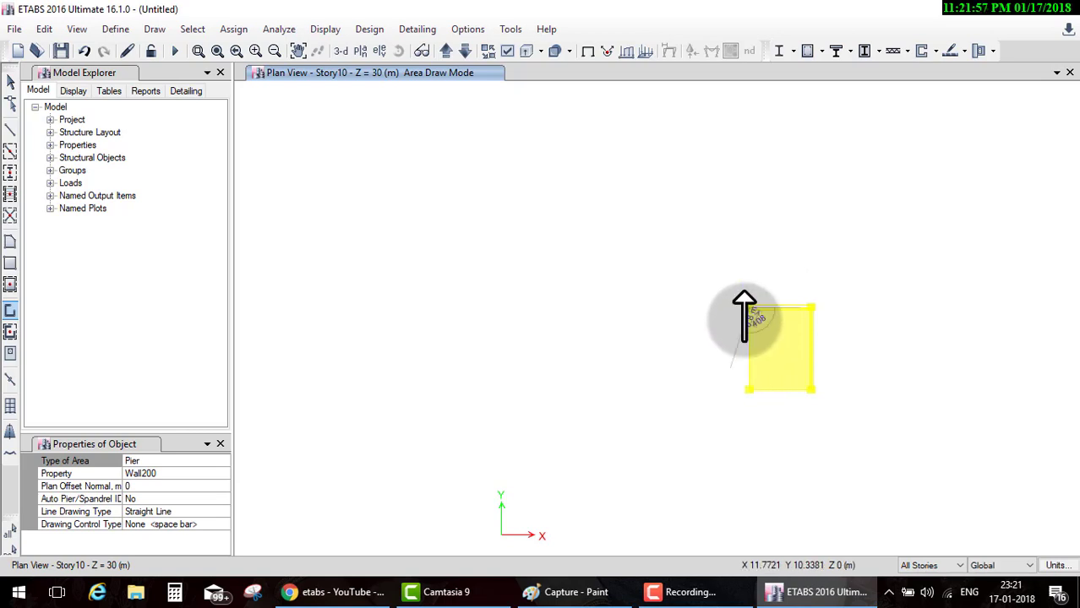
{"action": "left_click", "coordinate": [749, 390]}
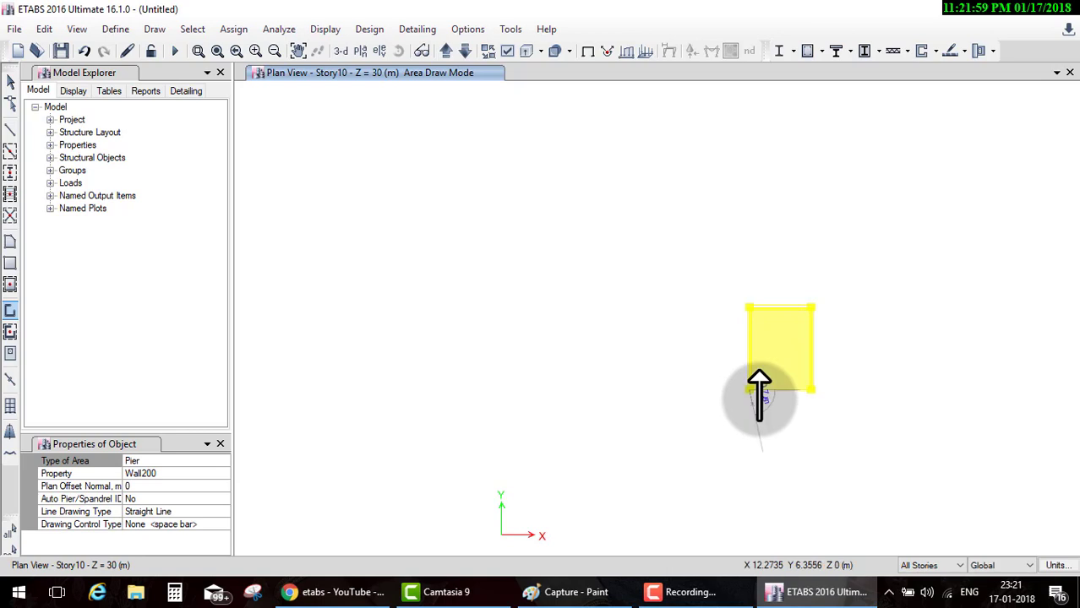
{"action": "left_click", "coordinate": [811, 390]}
{"action": "key", "text": "Escape"}
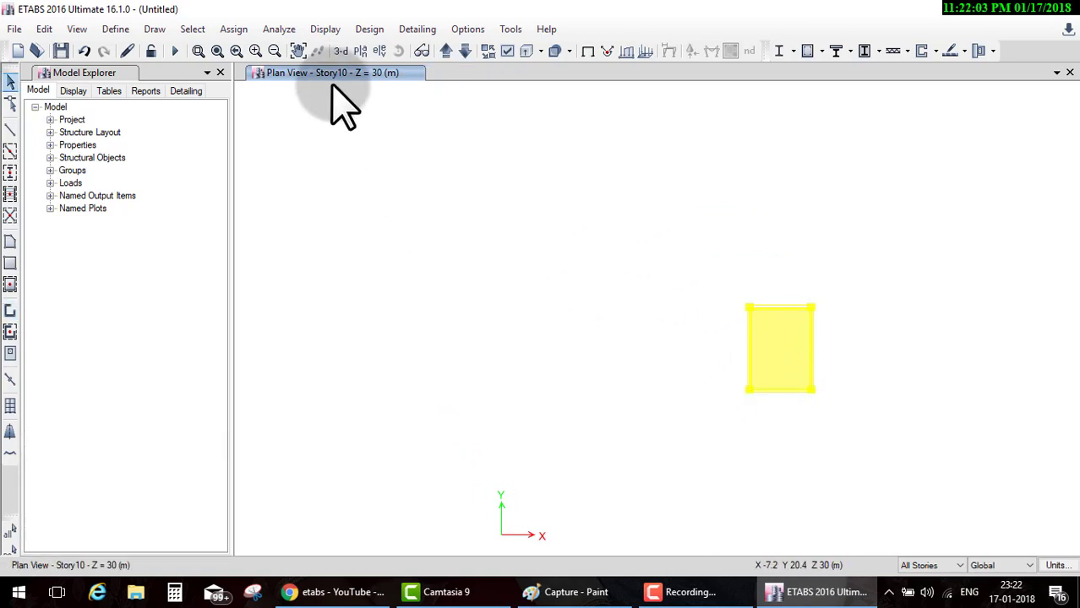
Step: Switch to the full 3D view and set View by Colors of to Objects
{"action": "left_click", "coordinate": [360, 51]}
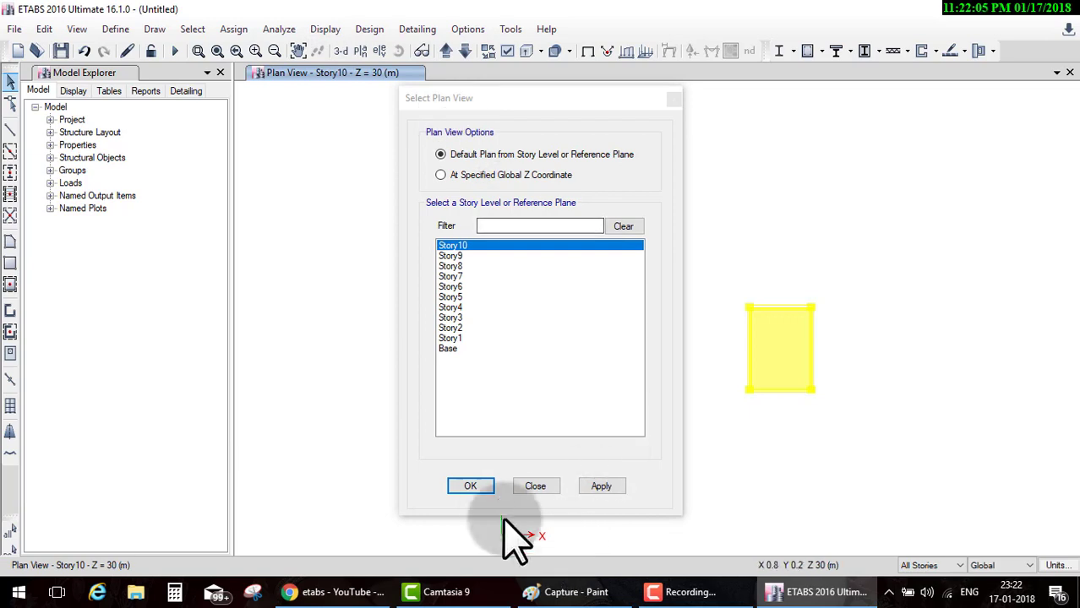
{"action": "left_click", "coordinate": [471, 486]}
{"action": "left_click", "coordinate": [341, 51]}
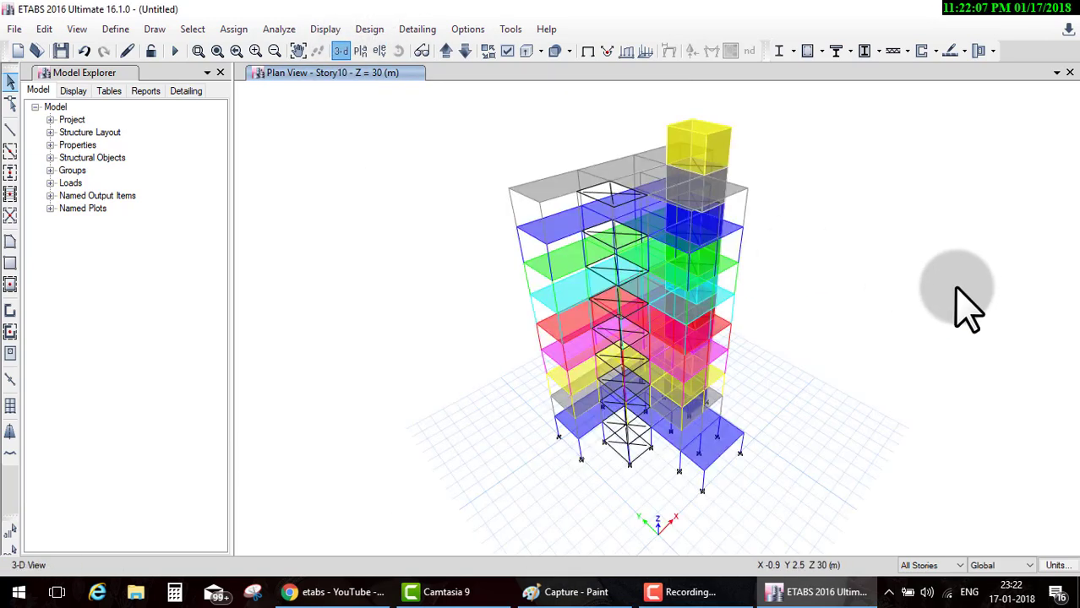
{"action": "left_click", "coordinate": [507, 52]}
{"action": "left_click", "coordinate": [545, 101]}
{"action": "left_click", "coordinate": [486, 306]}
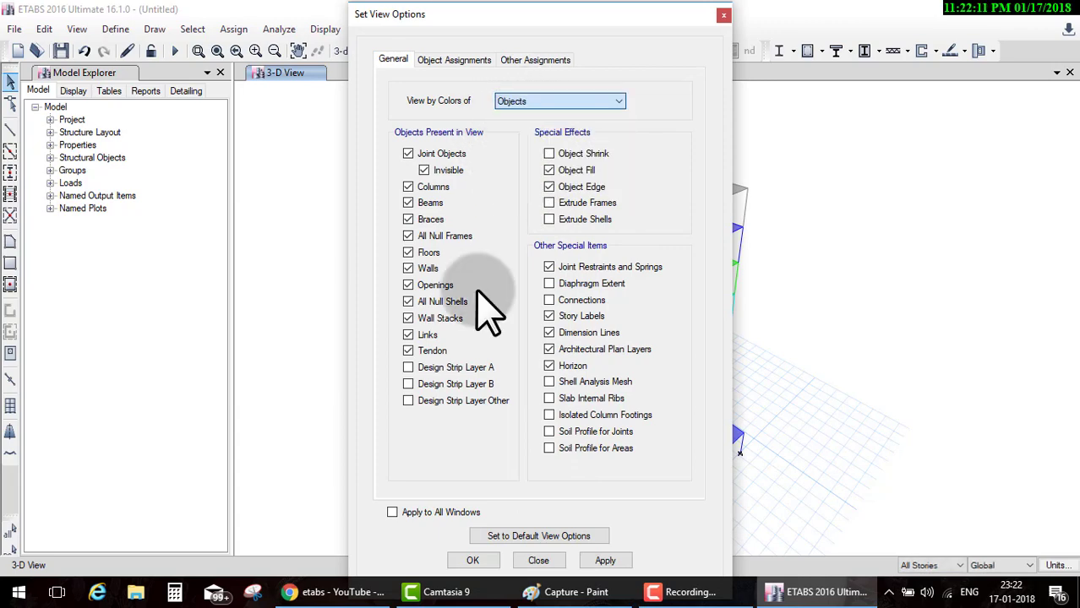
{"action": "left_click", "coordinate": [472, 560]}
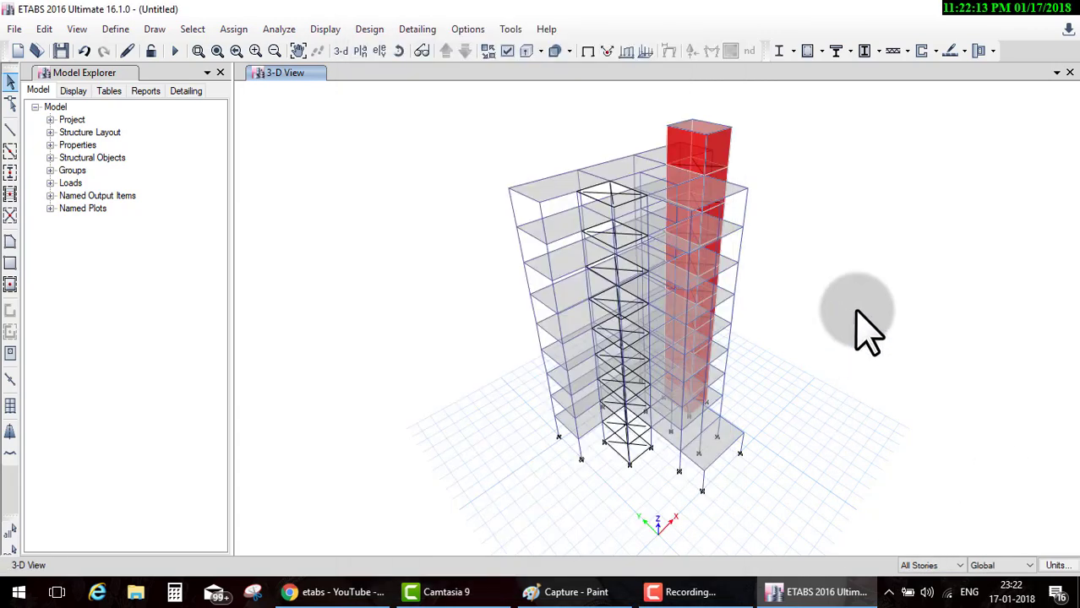
Step: Zoom to the lift core, select its ten wall panels, and show only those selected objects
{"action": "middle_click_drag", "start_coordinate": [735, 325], "coordinate": [815, 350]}
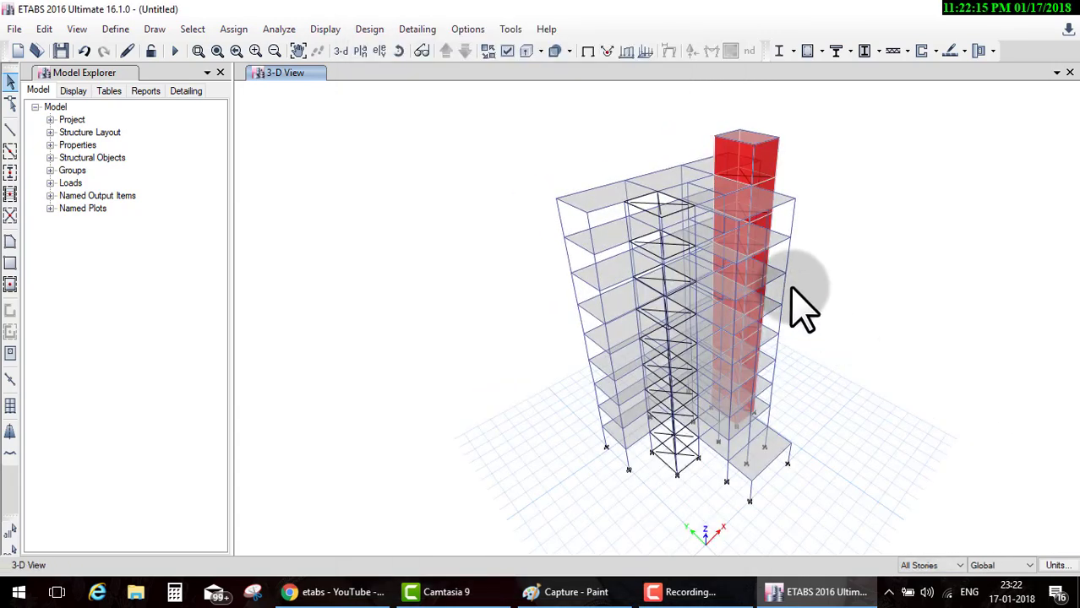
{"action": "scroll", "coordinate": [718, 236], "scroll_direction": "up", "scroll_amount": 3}
{"action": "middle_click_drag", "start_coordinate": [718, 241], "coordinate": [713, 436]}
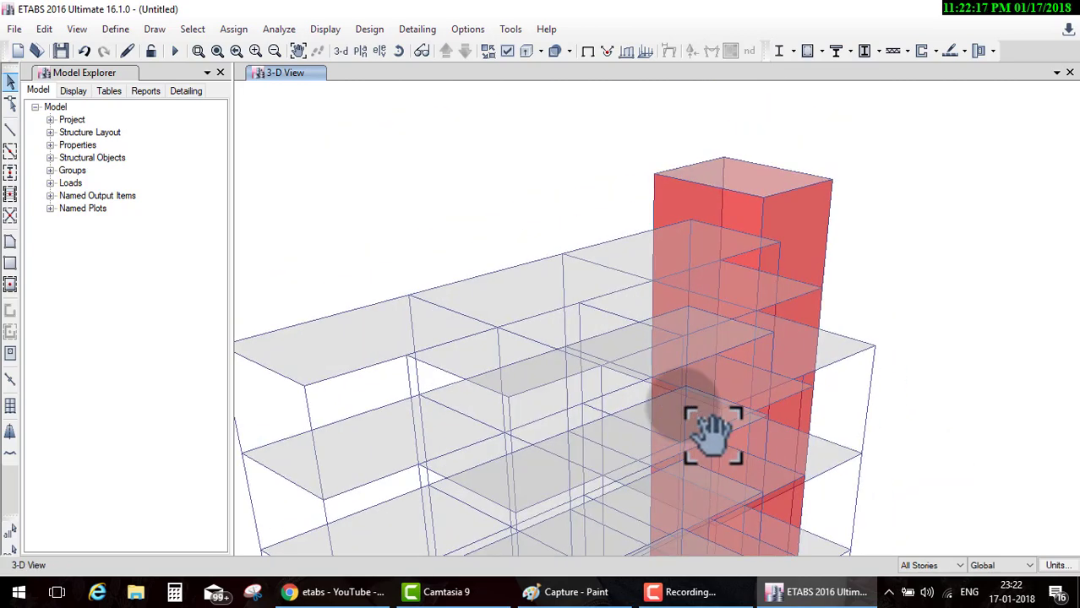
{"action": "left_click", "coordinate": [717, 266]}
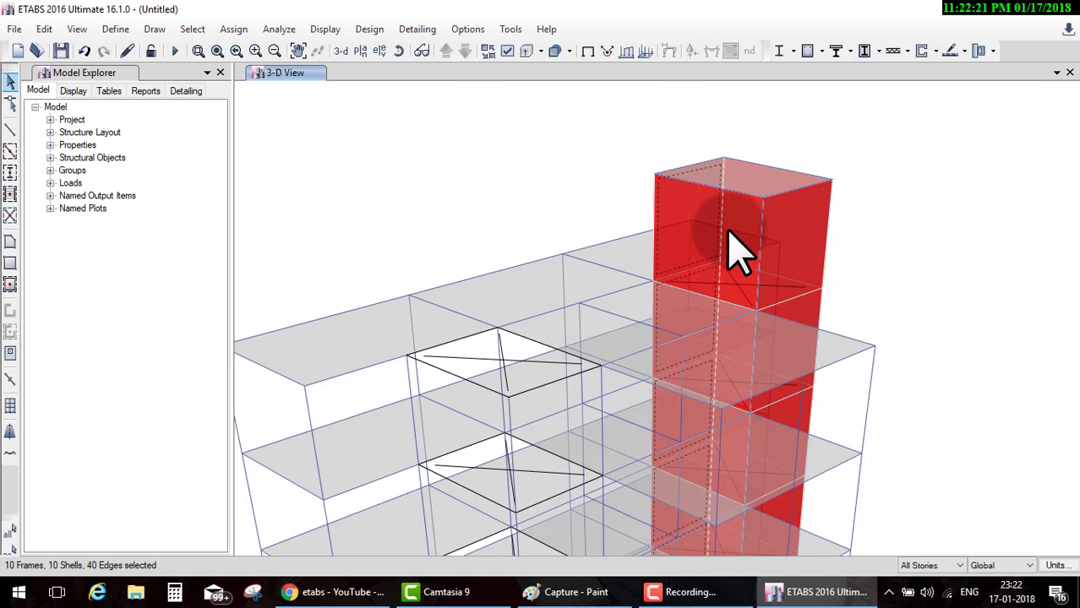
{"action": "left_click", "coordinate": [742, 199]}
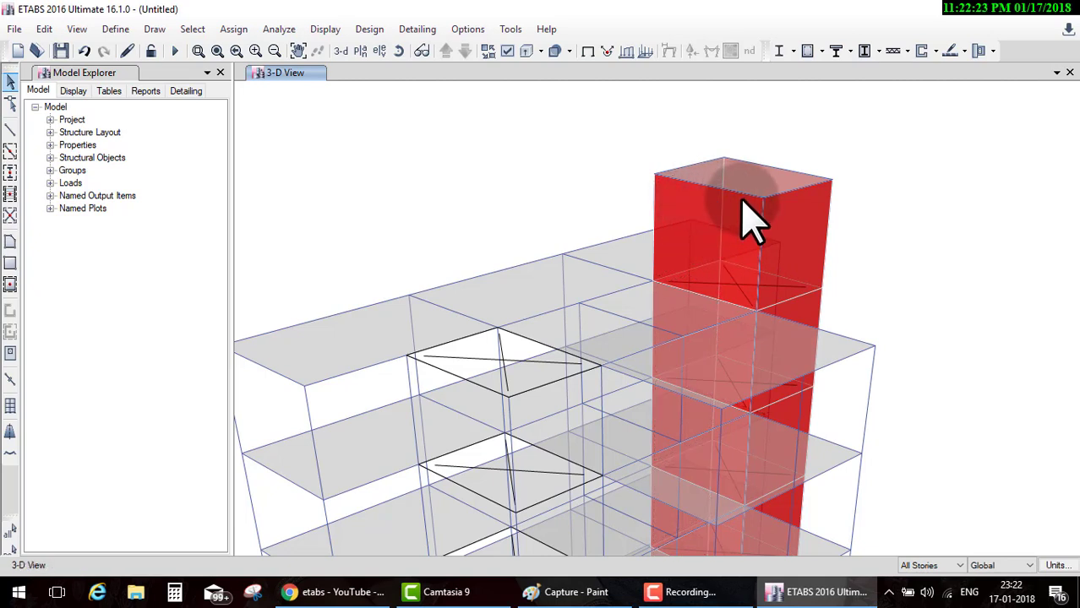
{"action": "left_click", "coordinate": [684, 202]}
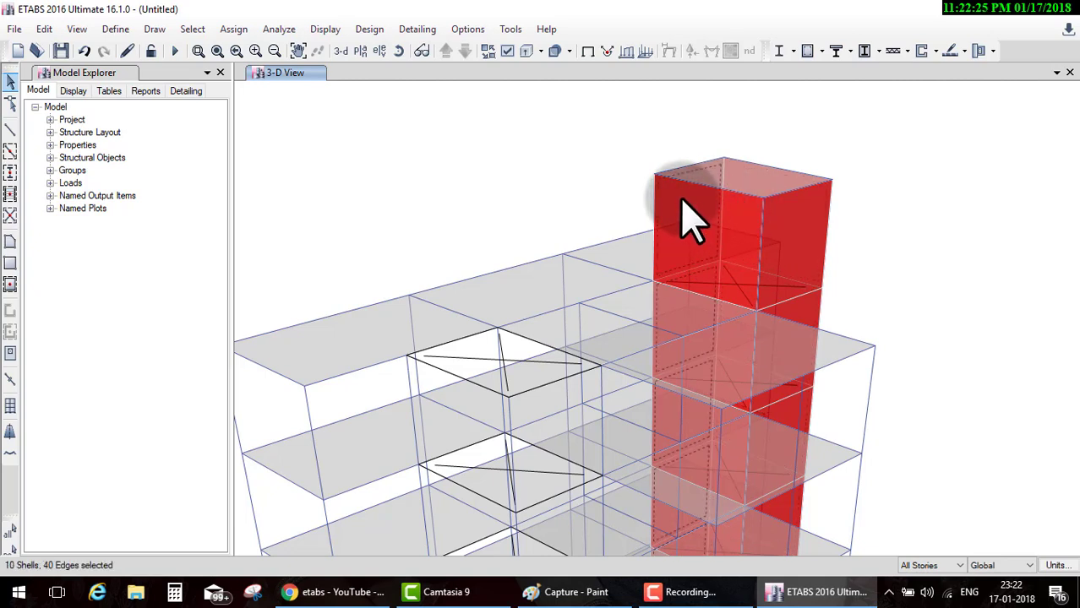
{"action": "left_click", "coordinate": [744, 209]}
{"action": "left_click", "coordinate": [688, 266]}
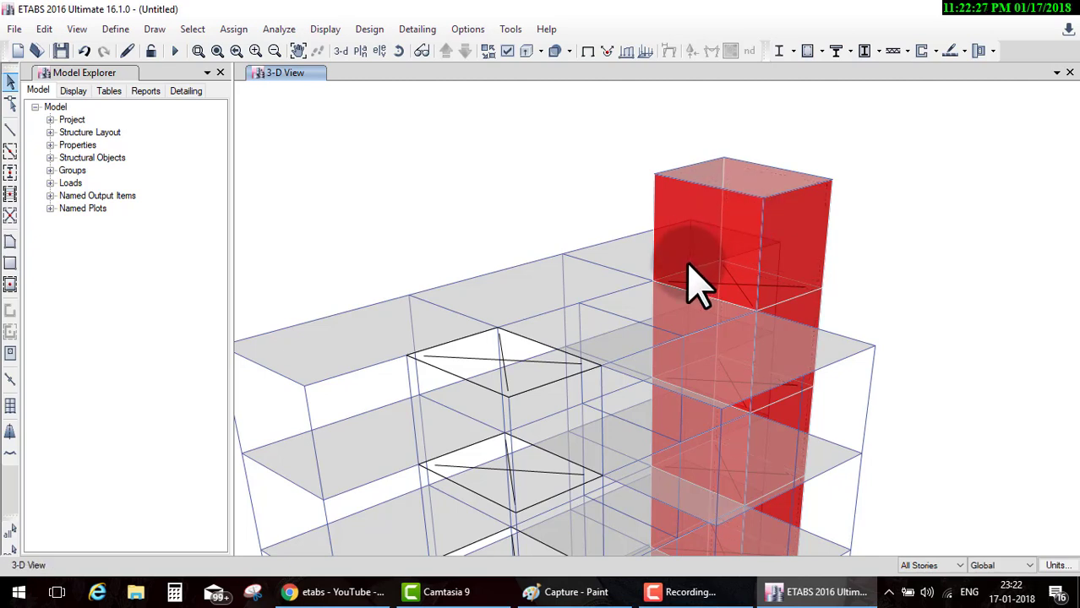
{"action": "left_click", "coordinate": [670, 271]}
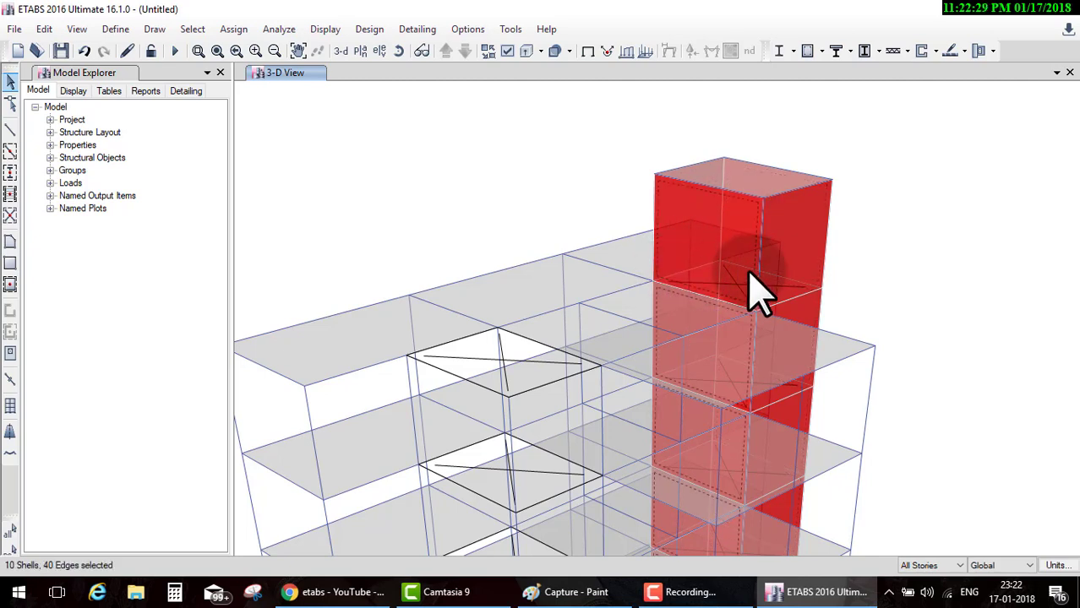
{"action": "right_click", "coordinate": [876, 192]}
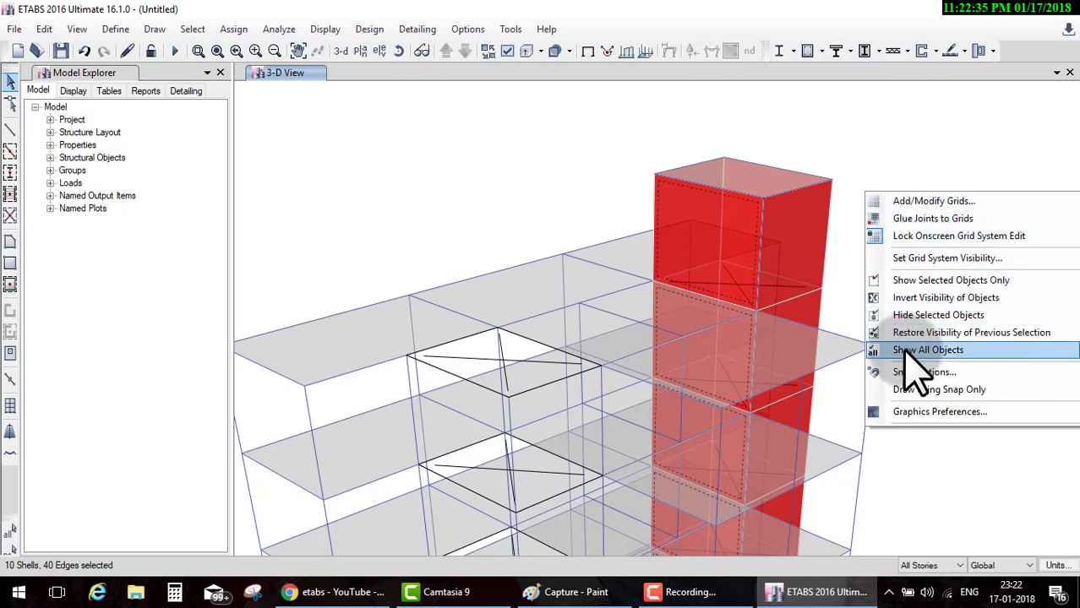
{"action": "left_click", "coordinate": [929, 280]}
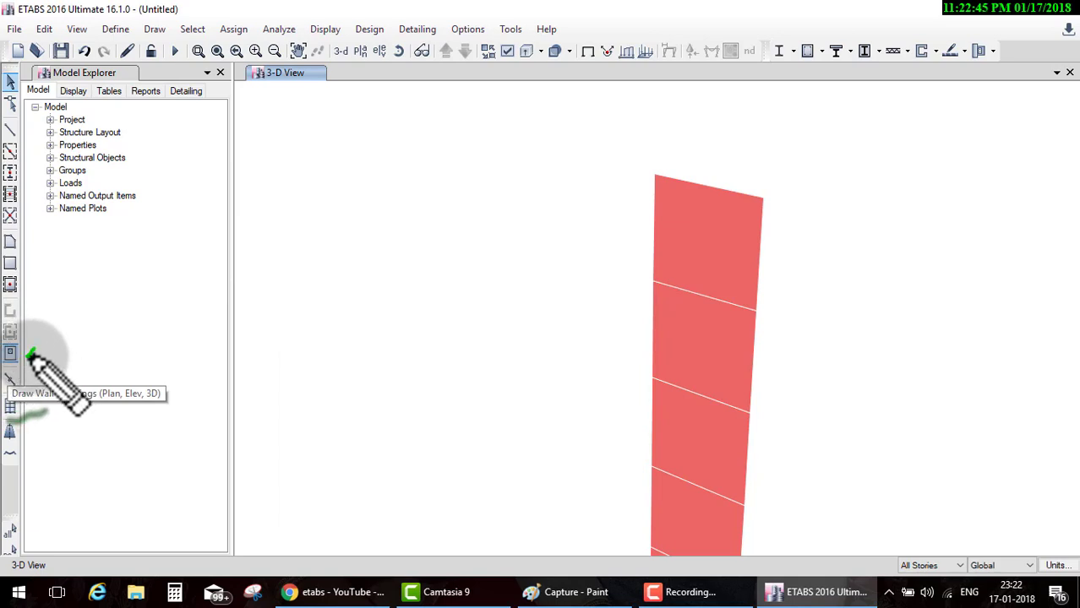
Step: Place a 1500 mm wide, 2500 mm high wall opening on the top lift-core wall panel
{"action": "left_click_drag", "start_coordinate": [30, 355], "coordinate": [692, 248]}
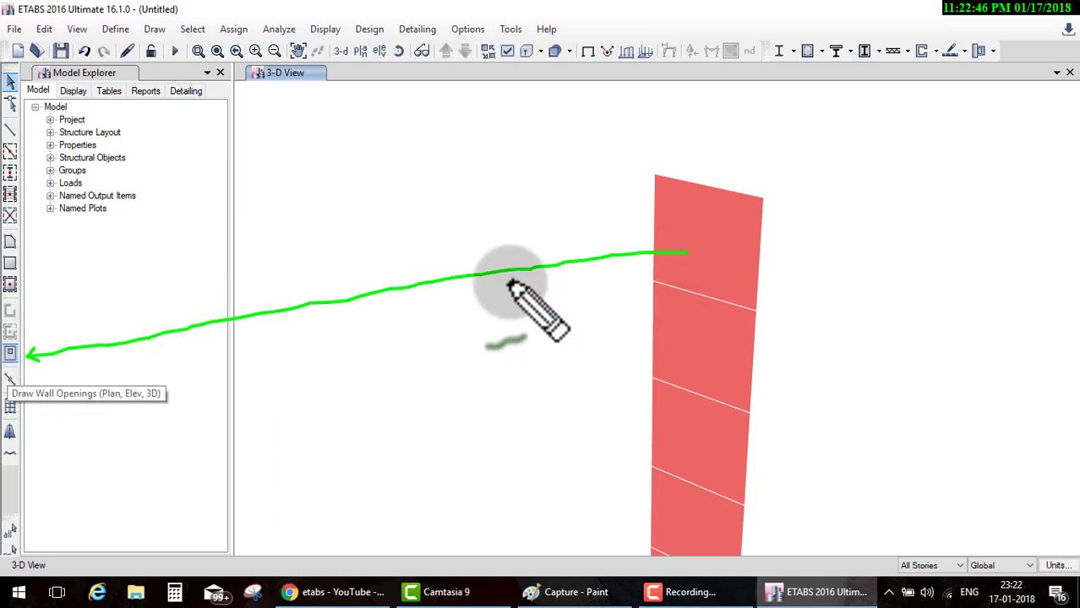
{"action": "left_click", "coordinate": [12, 355]}
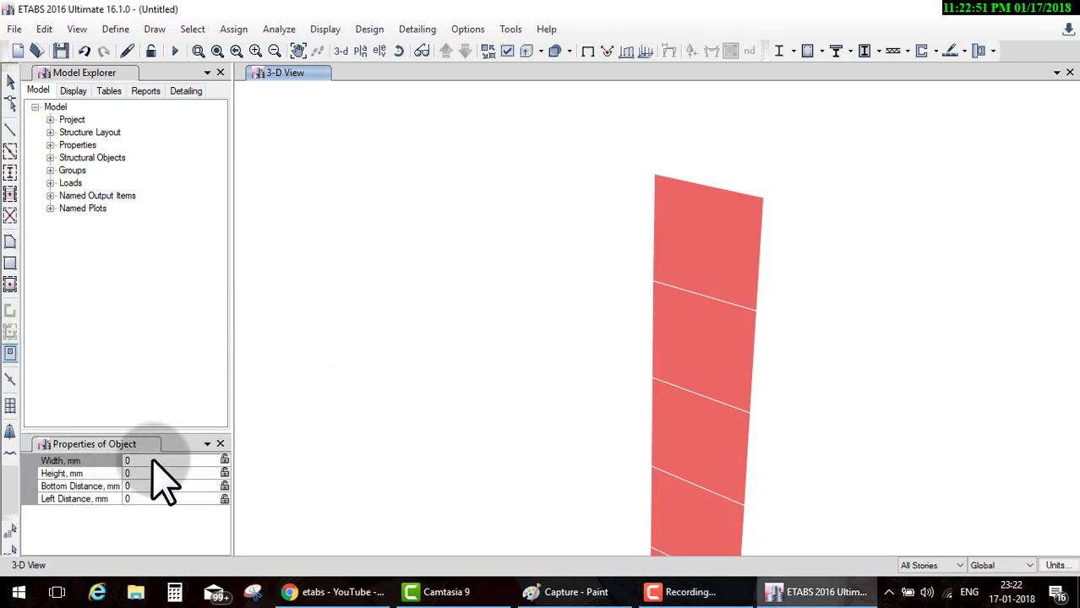
{"action": "left_click", "coordinate": [147, 461]}
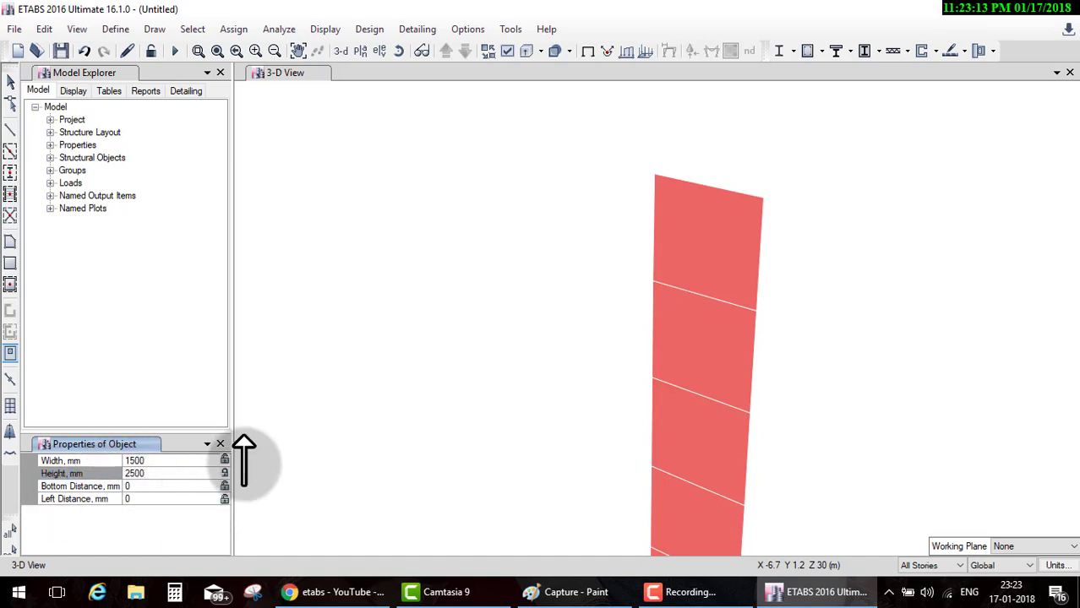
{"action": "left_click", "coordinate": [682, 260]}
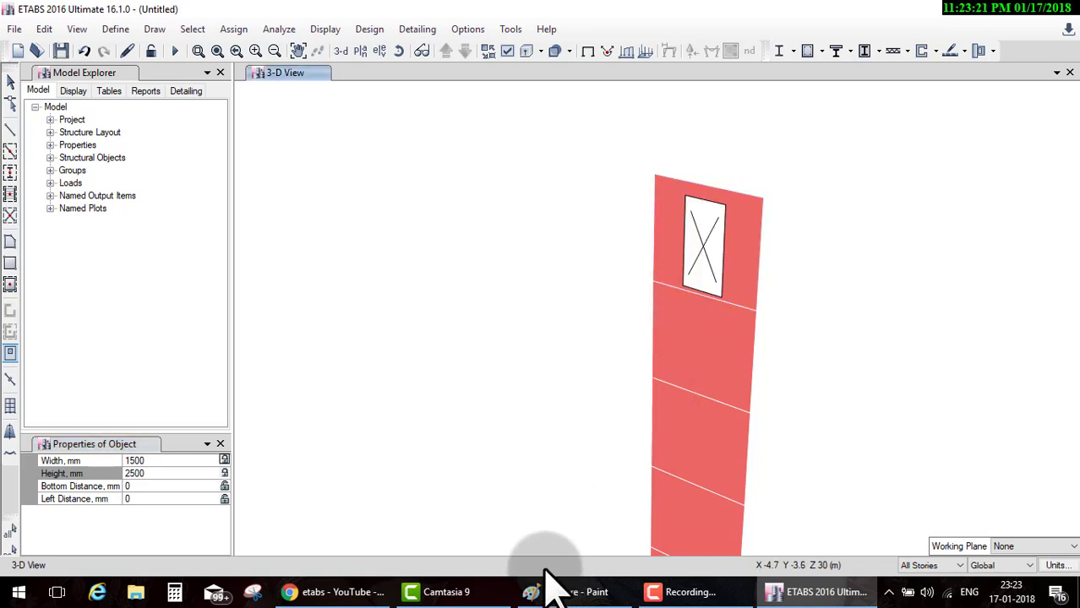
Step: Select all wall panels and set new wall openings to apply to all stories
{"action": "scroll", "coordinate": [740, 446], "scroll_direction": "down", "scroll_amount": 3}
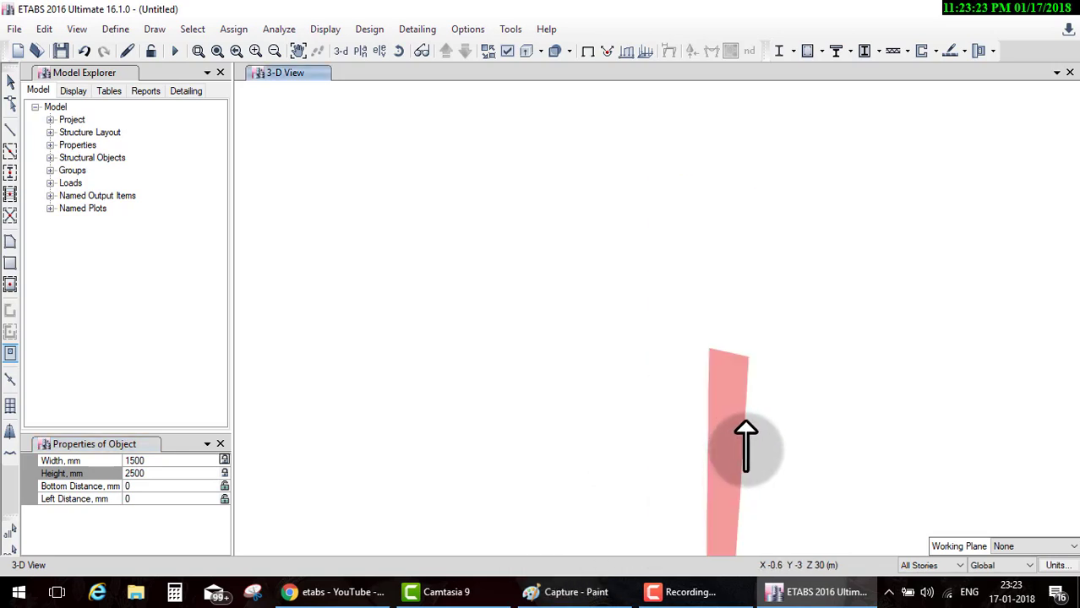
{"action": "mouse_move", "coordinate": [713, 448]}
{"action": "middle_mouse_down", "text": "shift"}
{"action": "mouse_move", "coordinate": [754, 415]}
{"action": "mouse_move", "coordinate": [726, 415]}
{"action": "mouse_move", "coordinate": [744, 273]}
{"action": "middle_mouse_up", "text": "shift"}
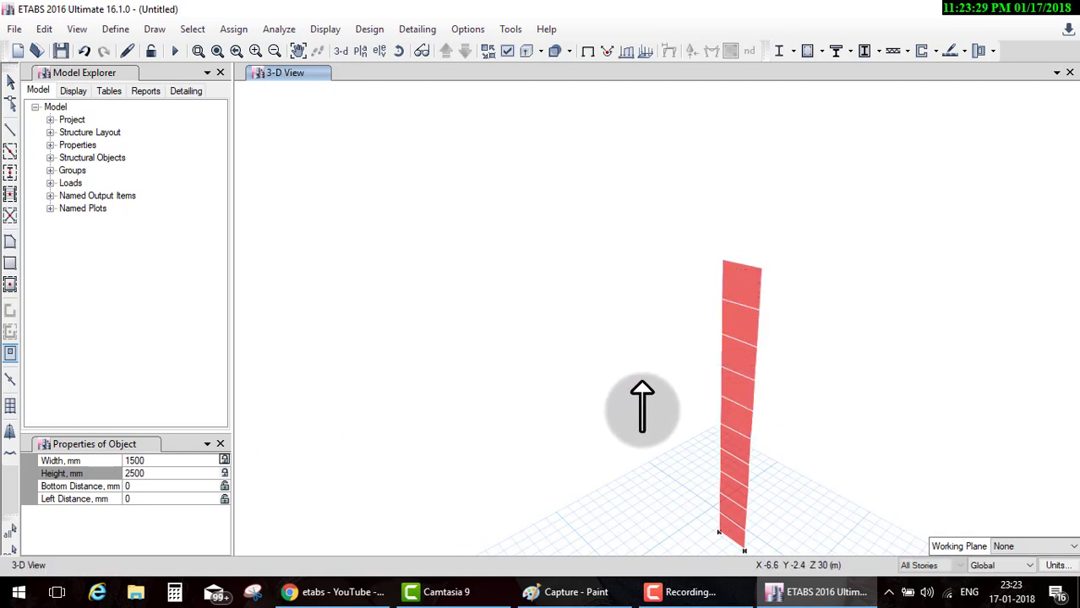
{"action": "key", "text": "Escape"}
{"action": "key", "text": "ctrl+a"}
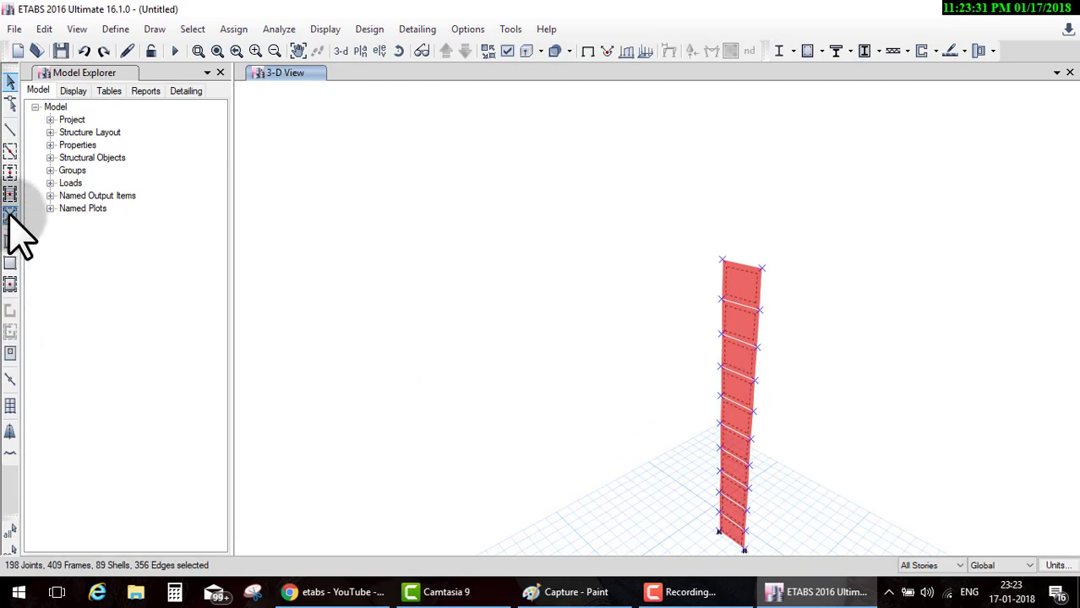
{"action": "left_click", "coordinate": [11, 354]}
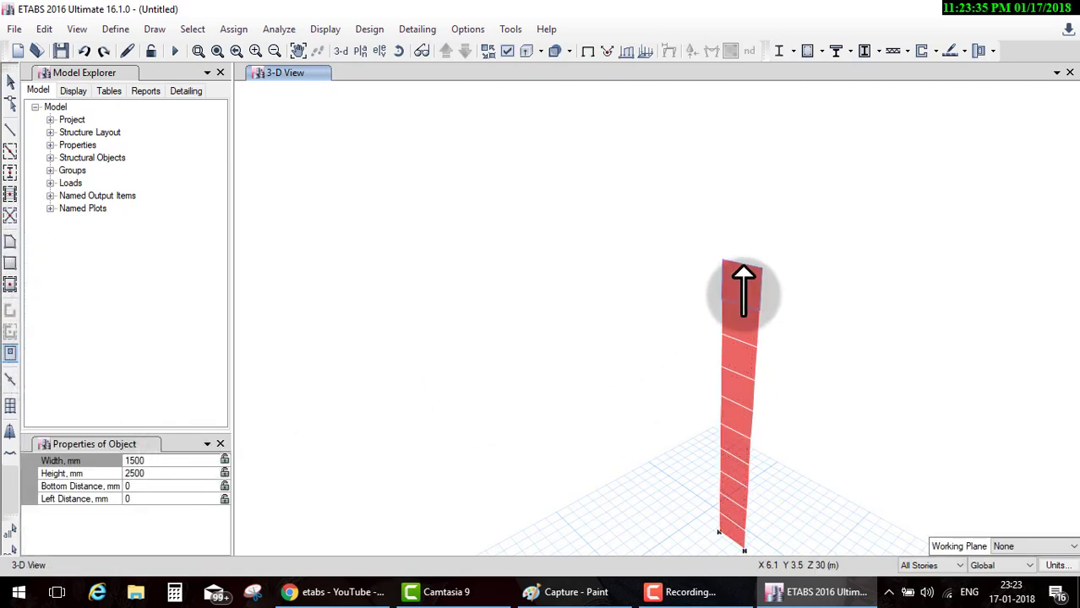
{"action": "left_click", "coordinate": [933, 568]}
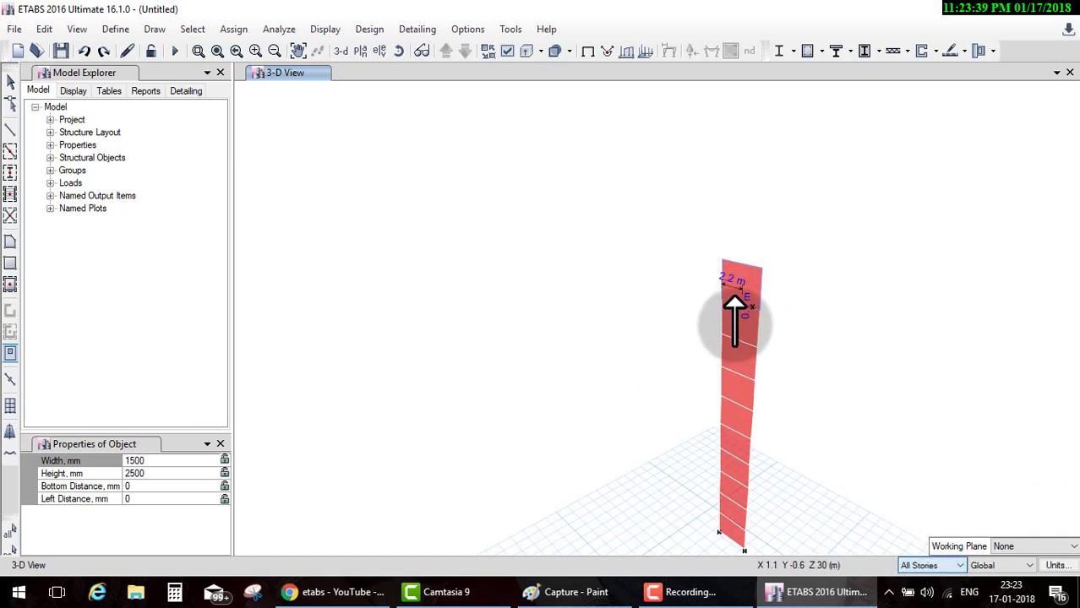
{"action": "scroll", "coordinate": [728, 268], "scroll_direction": "up", "scroll_amount": 3}
{"action": "scroll", "coordinate": [723, 279], "scroll_direction": "down", "scroll_amount": 2}
{"action": "scroll", "coordinate": [721, 296], "scroll_direction": "down", "scroll_amount": 1}
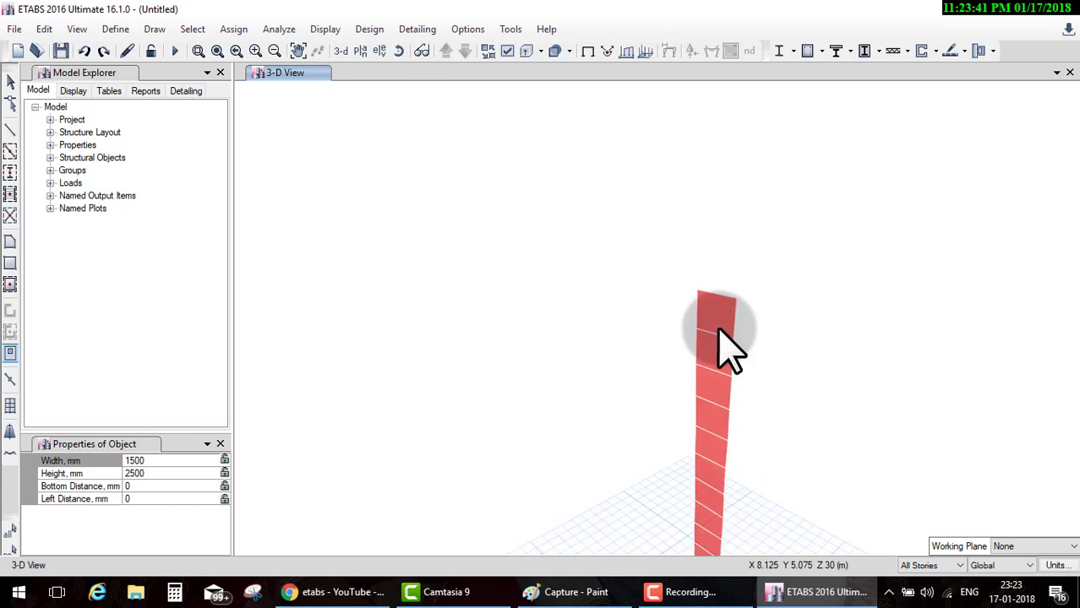
{"action": "scroll", "coordinate": [719, 317], "scroll_direction": "up", "scroll_amount": 3}
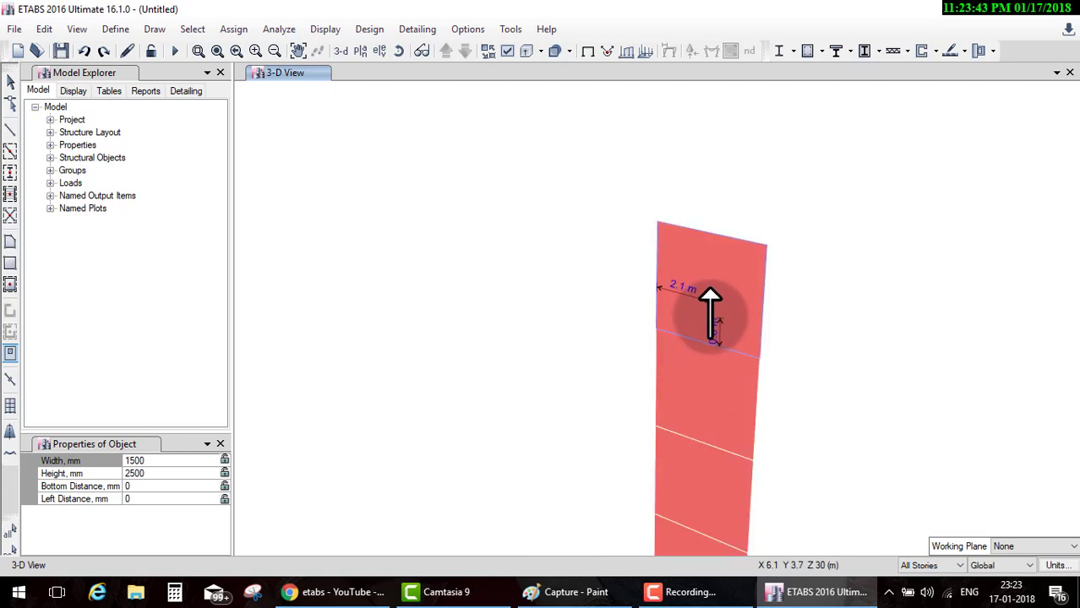
{"action": "key", "text": "Escape"}
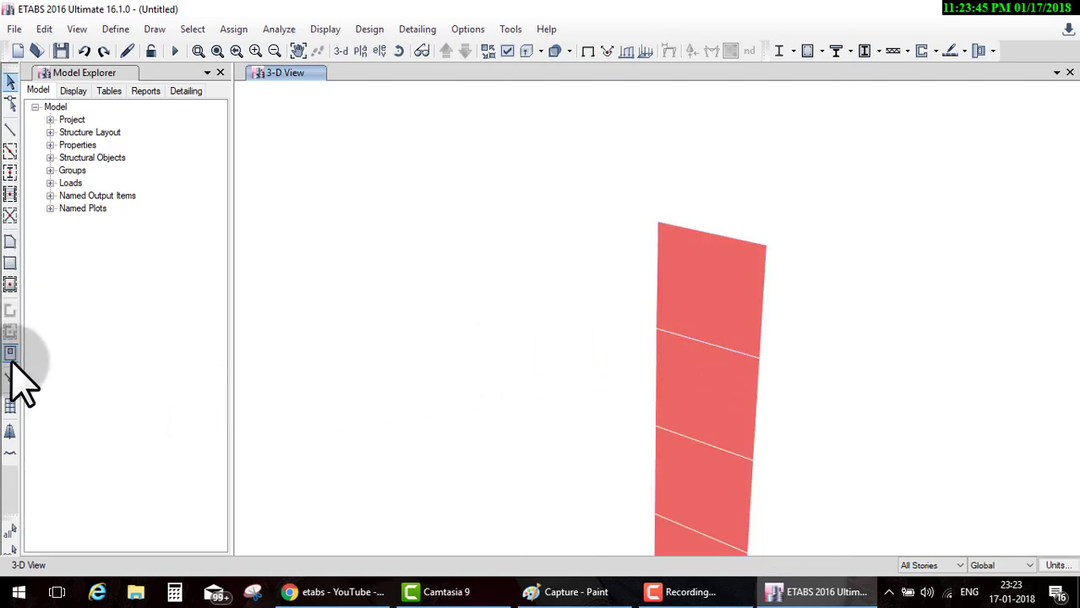
Step: Place the 1500 × 2500 mm door opening on the top storey panel and select it
{"action": "left_click", "coordinate": [10, 355]}
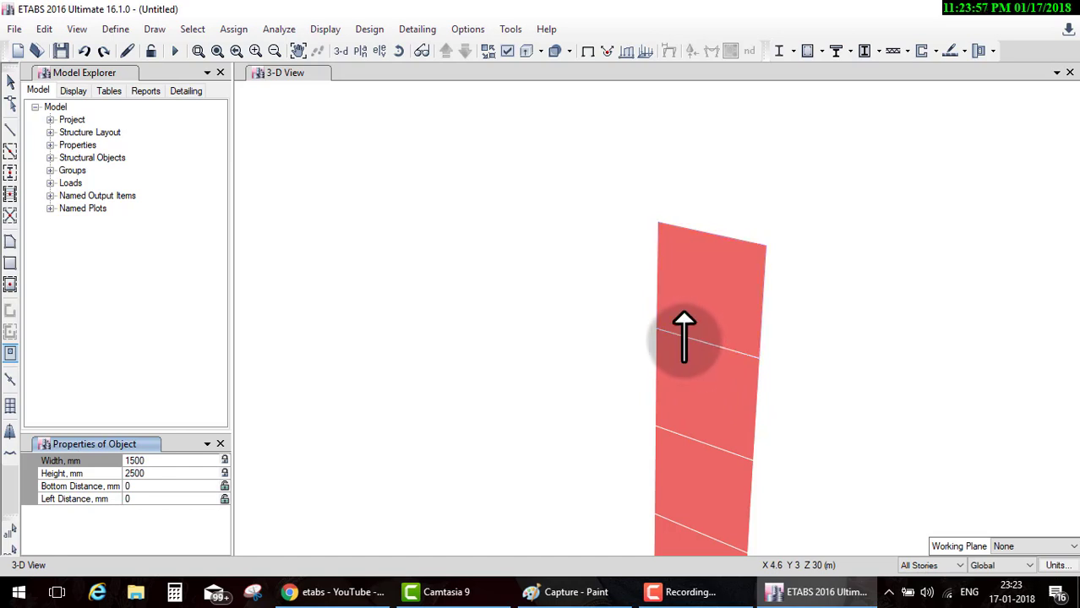
{"action": "left_click", "coordinate": [685, 306]}
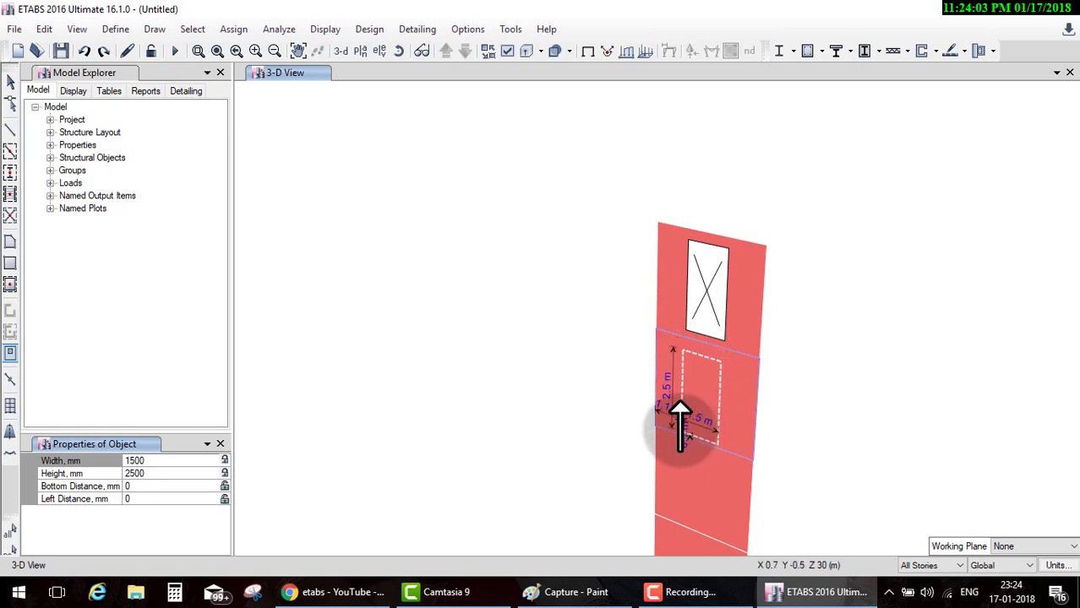
{"action": "key", "text": "Escape"}
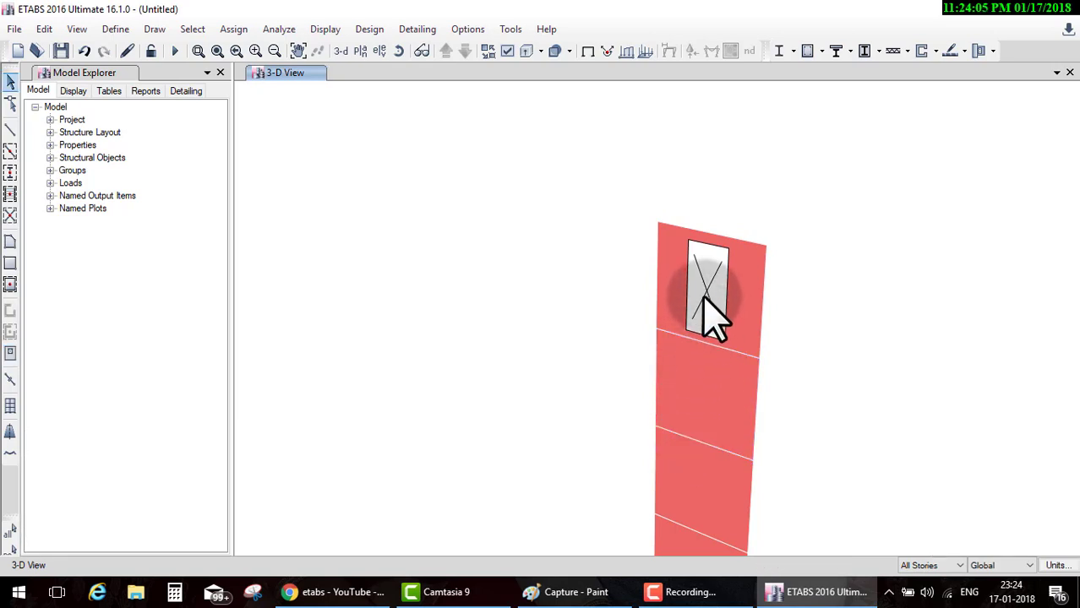
{"action": "left_click", "coordinate": [699, 313]}
Step: Replicate the selected door opening onto Story9 through Story1 using Edit > Replicate
{"action": "middle_click_drag", "start_coordinate": [558, 361], "coordinate": [578, 329]}
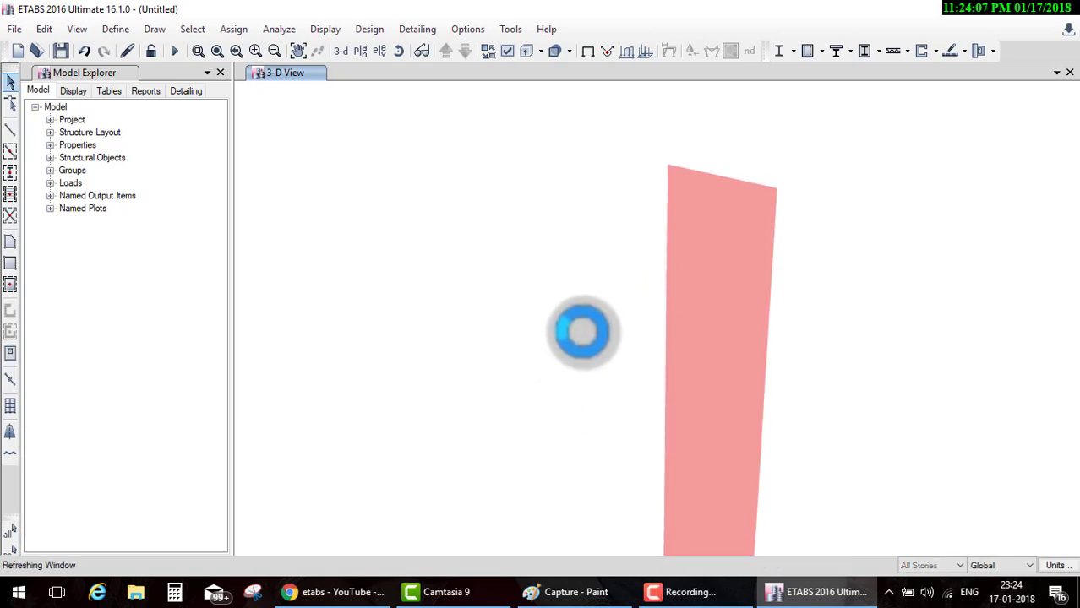
{"action": "left_click", "coordinate": [44, 29]}
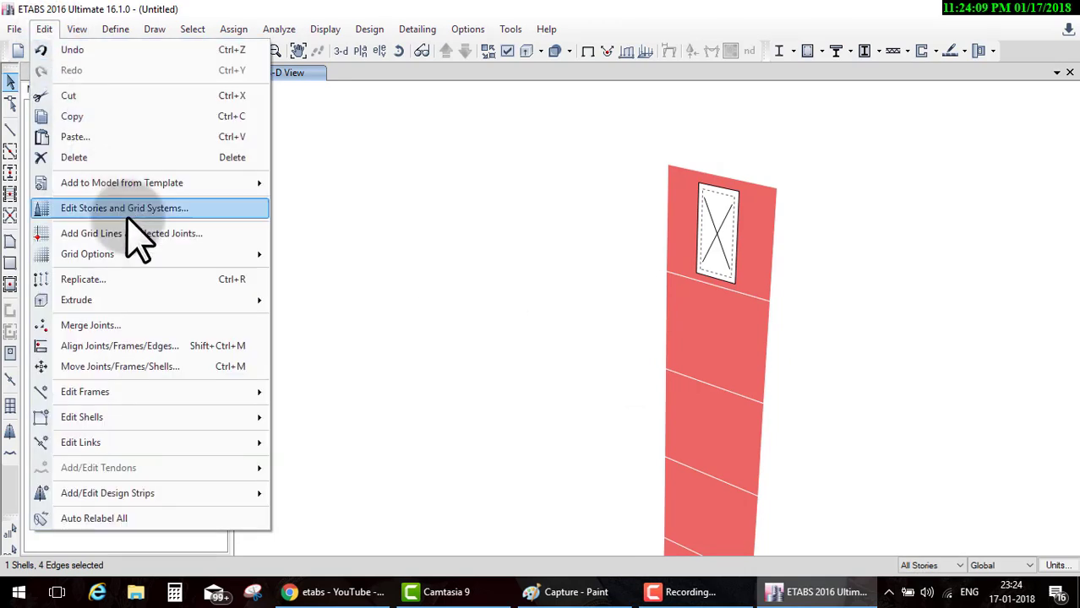
{"action": "left_click", "coordinate": [125, 213]}
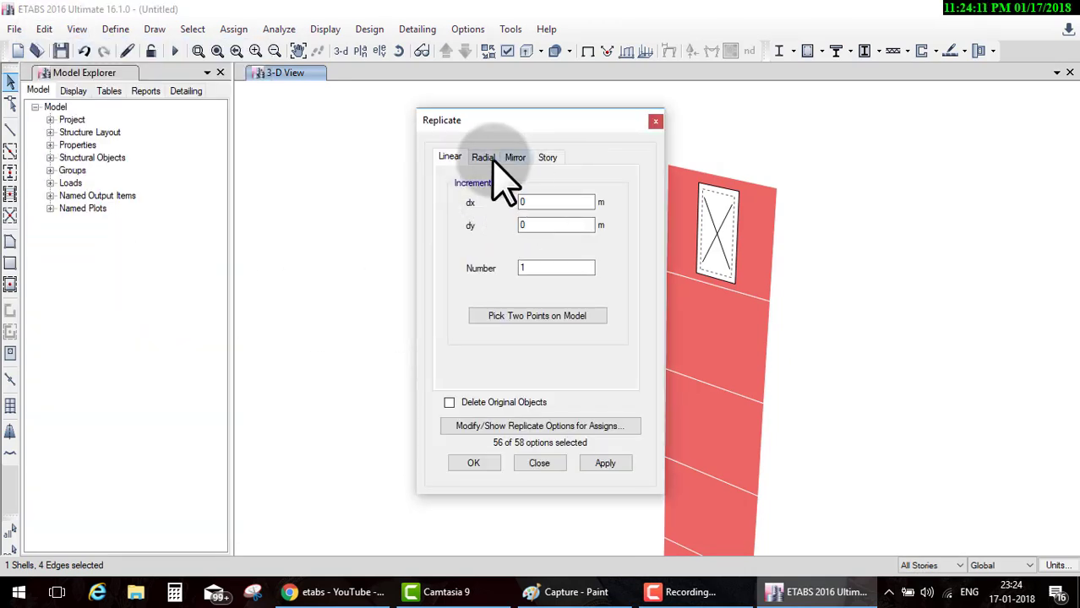
{"action": "left_click", "coordinate": [546, 157]}
{"action": "left_click_drag", "start_coordinate": [556, 126], "coordinate": [340, 89]}
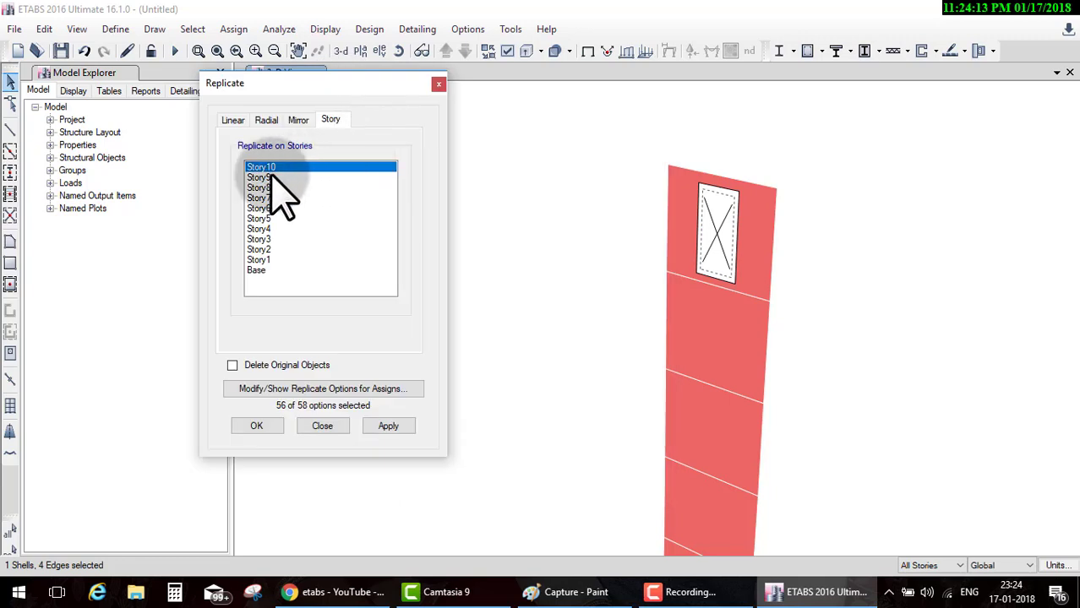
{"action": "left_click", "coordinate": [258, 178]}
{"action": "left_click", "coordinate": [258, 260], "text": "shift"}
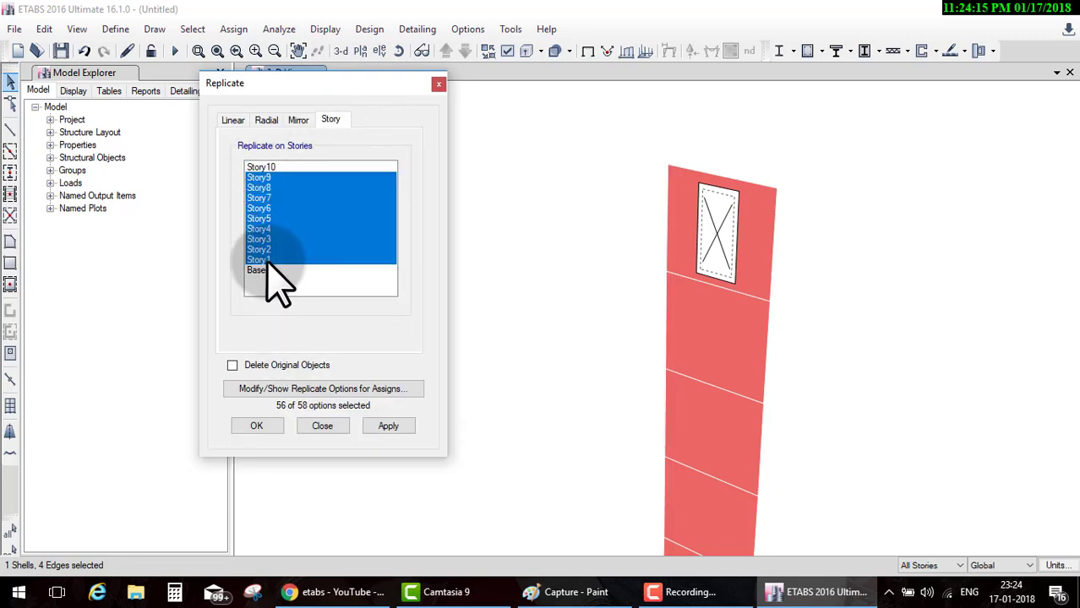
{"action": "left_click", "coordinate": [372, 427]}
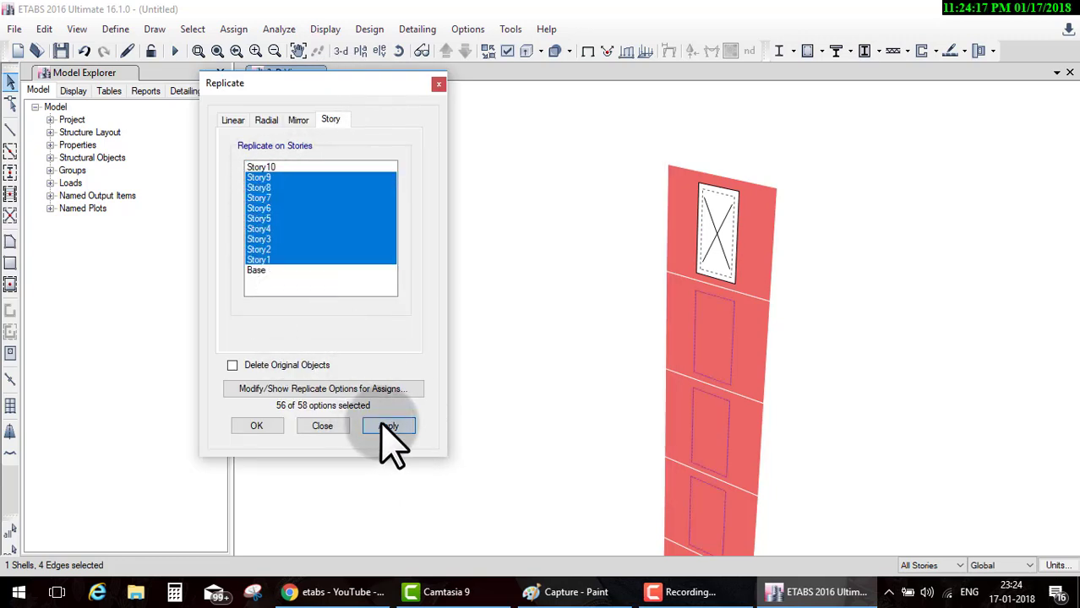
{"action": "left_click", "coordinate": [262, 426]}
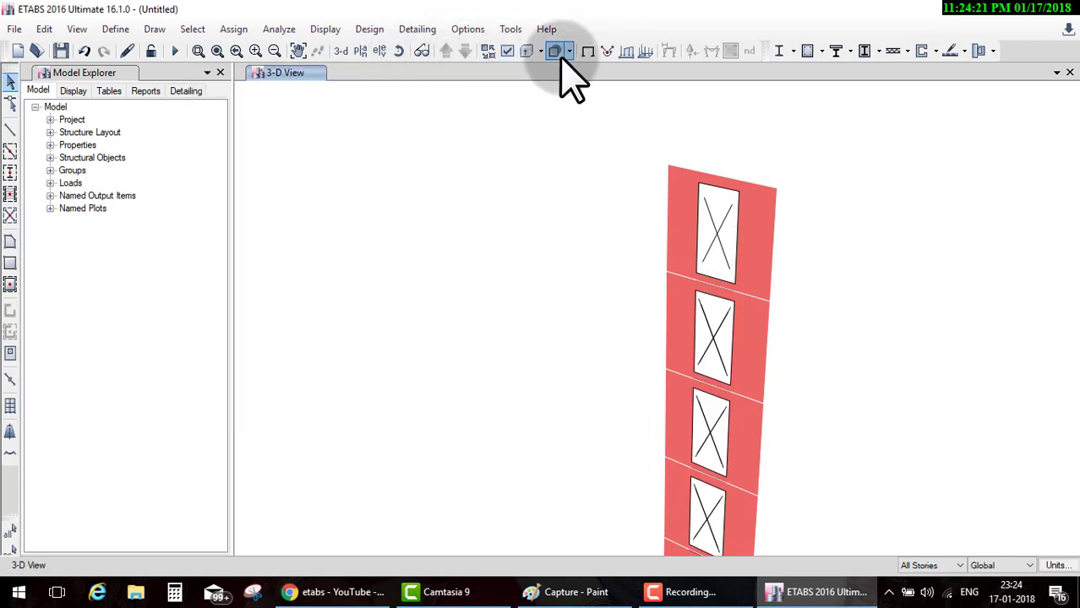
Step: Return to the 3-D view and show all objects in the model again
{"action": "left_click", "coordinate": [341, 50]}
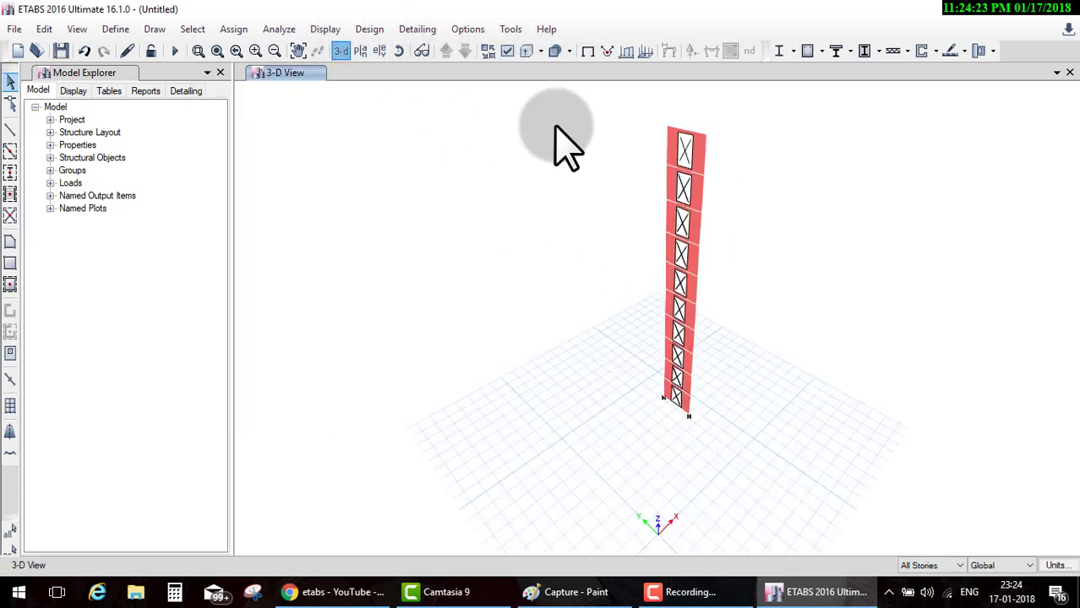
{"action": "right_click", "coordinate": [770, 178]}
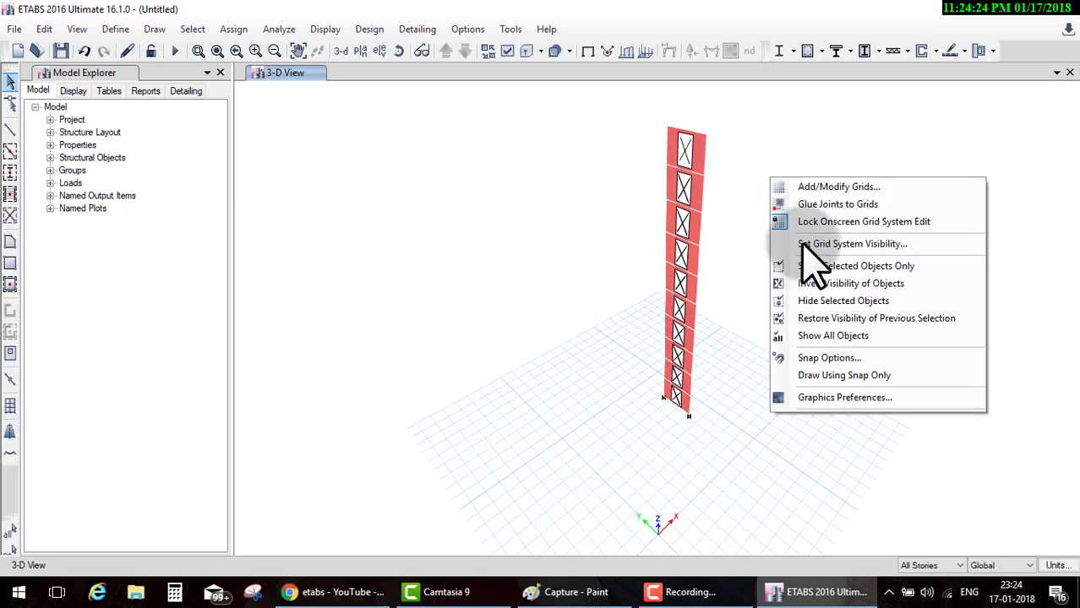
{"action": "left_click", "coordinate": [832, 335]}
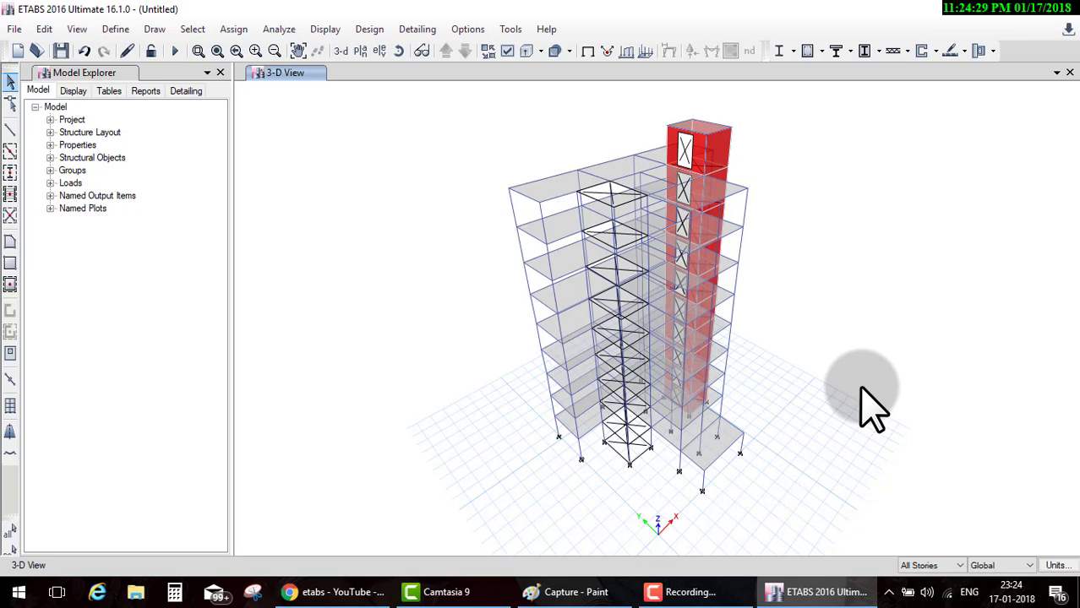
Step: Preview the building in Show Rendered View, rotate it, and close the preview
{"action": "left_click", "coordinate": [80, 33]}
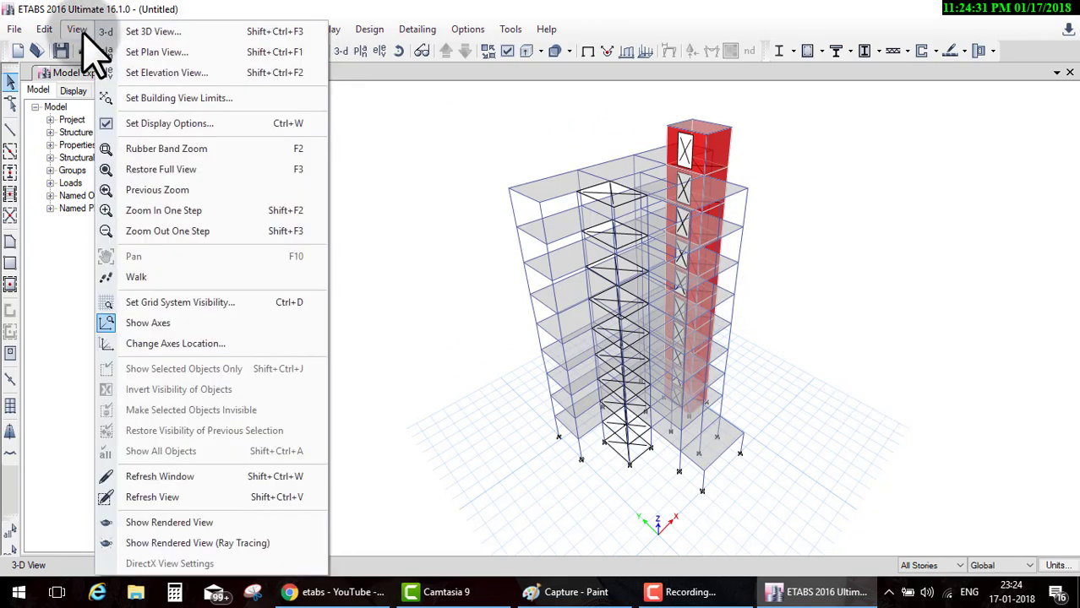
{"action": "left_click", "coordinate": [190, 498]}
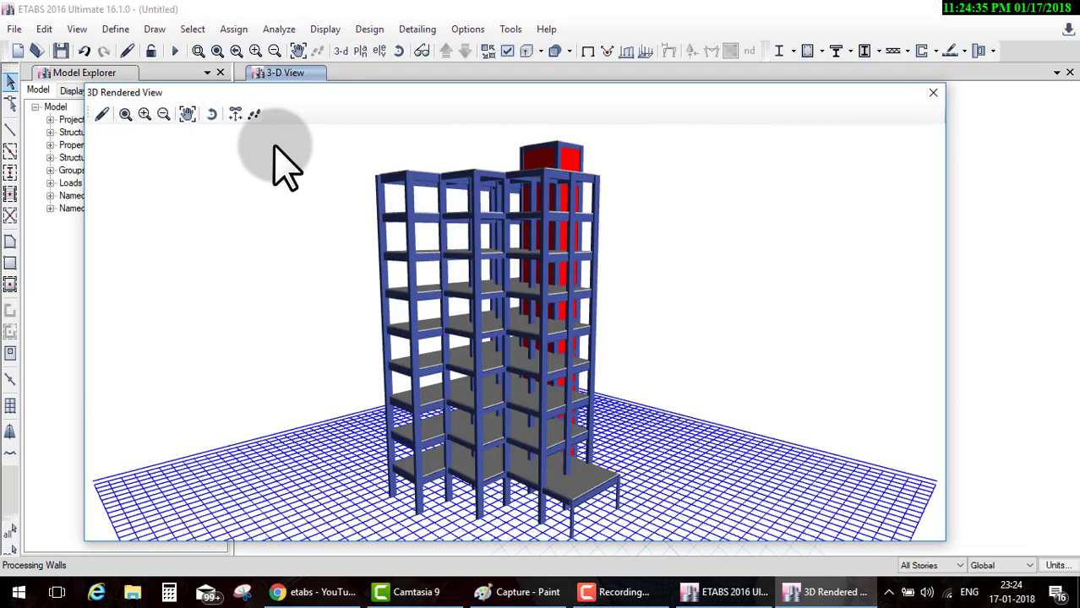
{"action": "scroll", "coordinate": [549, 342], "scroll_direction": "up", "scroll_amount": 3}
{"action": "scroll", "coordinate": [431, 423], "scroll_direction": "up", "scroll_amount": 2}
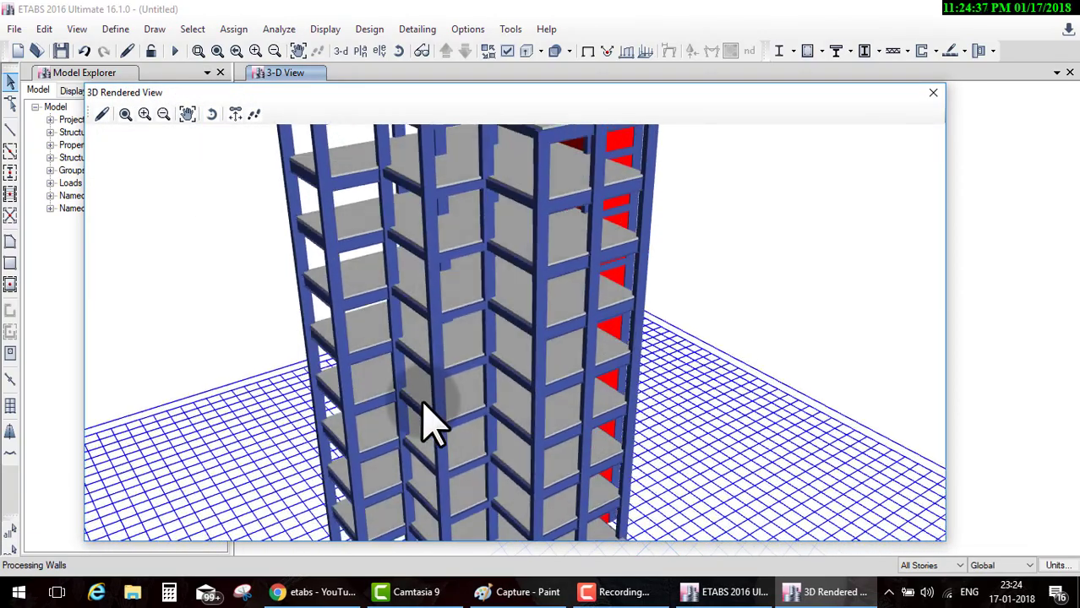
{"action": "scroll", "coordinate": [456, 372], "scroll_direction": "down", "scroll_amount": 3}
{"action": "scroll", "coordinate": [506, 309], "scroll_direction": "down", "scroll_amount": 3}
{"action": "mouse_move", "coordinate": [506, 309]}
{"action": "left_mouse_down"}
{"action": "mouse_move", "coordinate": [525, 249]}
{"action": "mouse_move", "coordinate": [363, 207]}
{"action": "mouse_move", "coordinate": [579, 253]}
{"action": "mouse_move", "coordinate": [321, 237]}
{"action": "mouse_move", "coordinate": [643, 194]}
{"action": "left_mouse_up"}
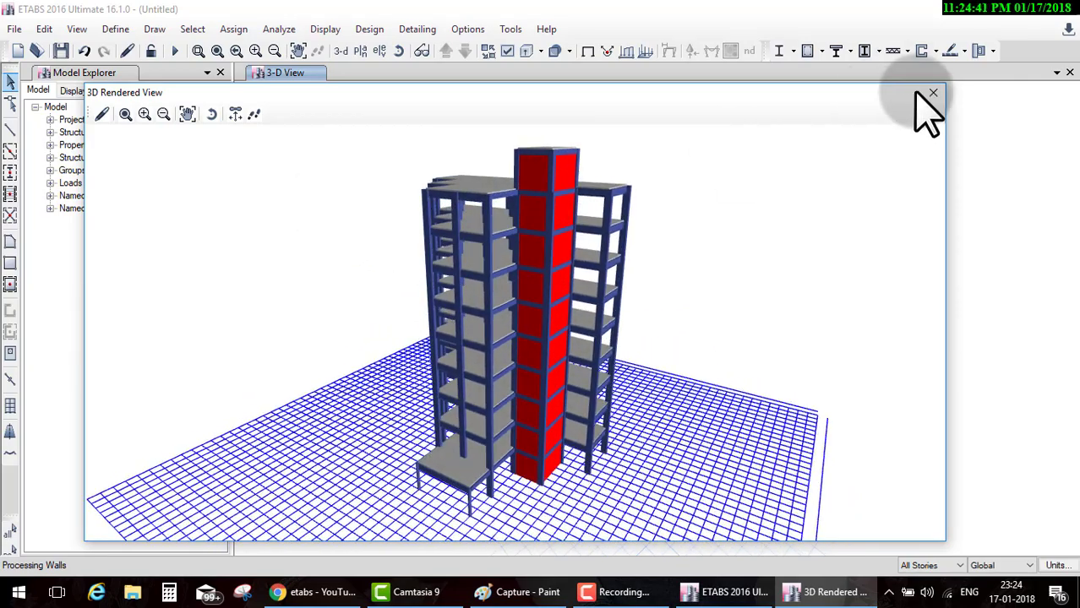
{"action": "left_click", "coordinate": [933, 93]}
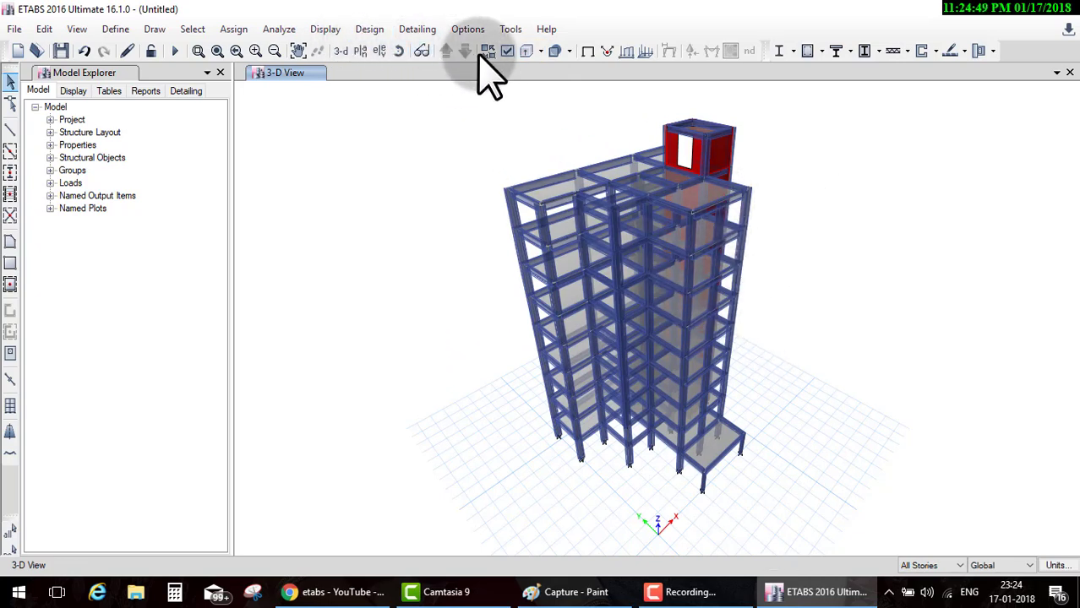
Step: Set View by Colors of to Stories in Set Display Options, then orbit the building slightly
{"action": "left_click", "coordinate": [507, 51]}
{"action": "left_click", "coordinate": [562, 102]}
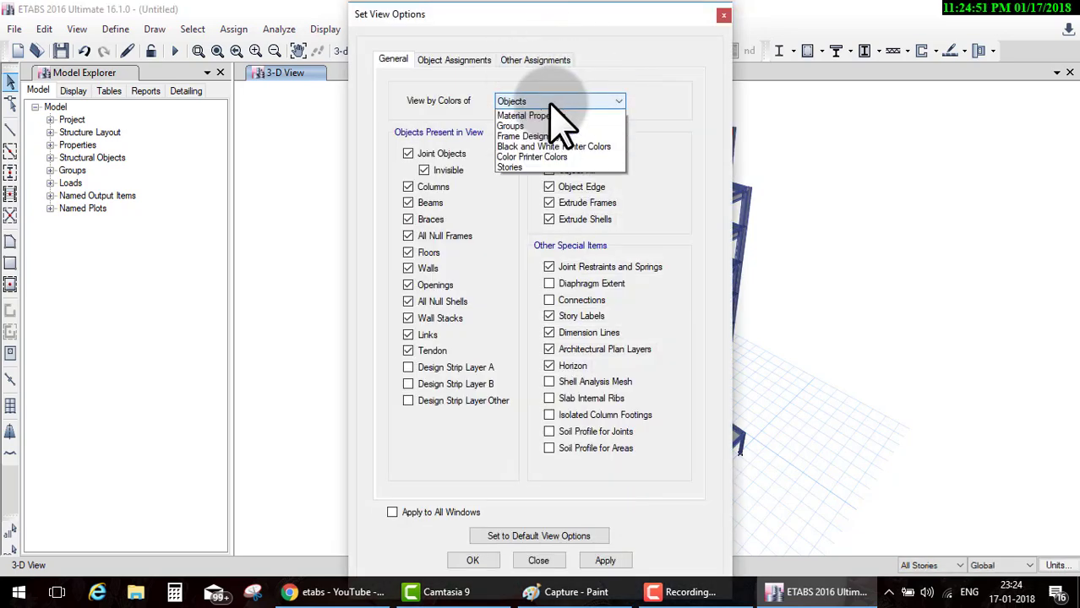
{"action": "left_click", "coordinate": [507, 235]}
{"action": "left_click", "coordinate": [473, 560]}
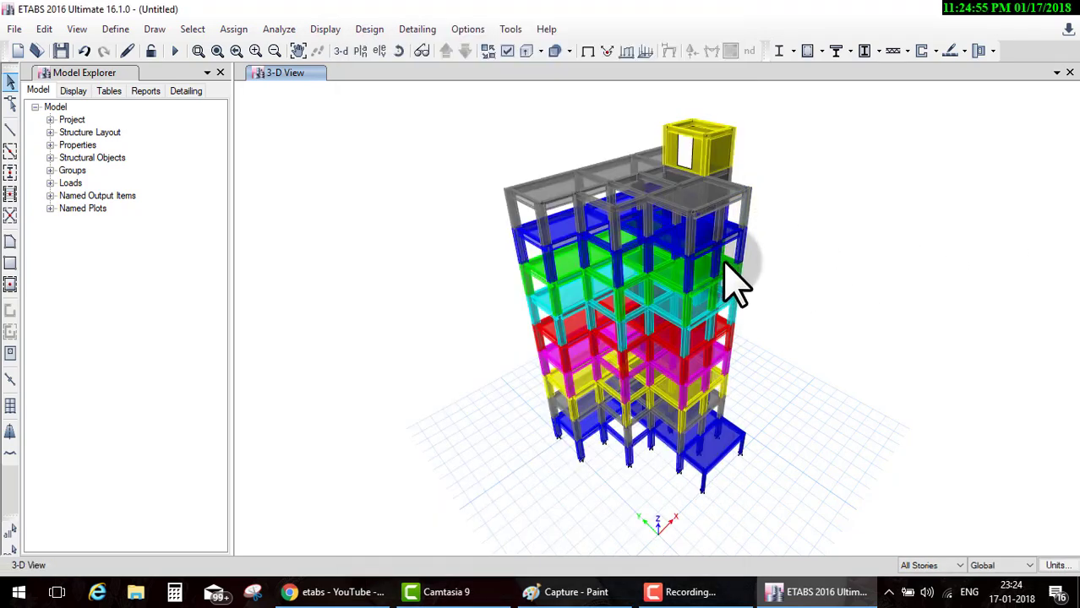
{"action": "middle_click_drag", "start_coordinate": [729, 277], "coordinate": [762, 289], "text": "shift"}
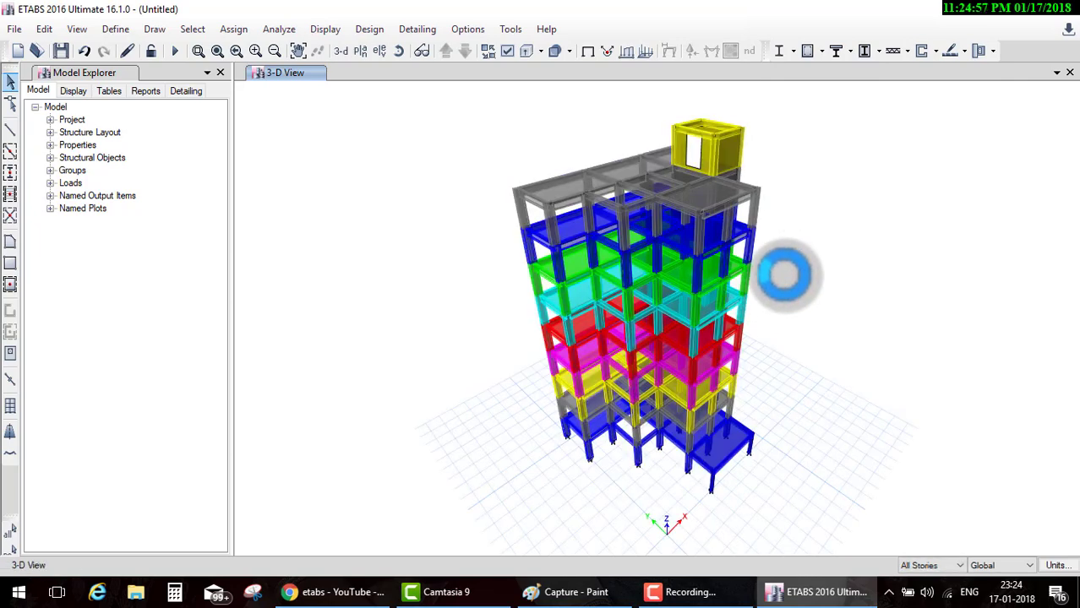